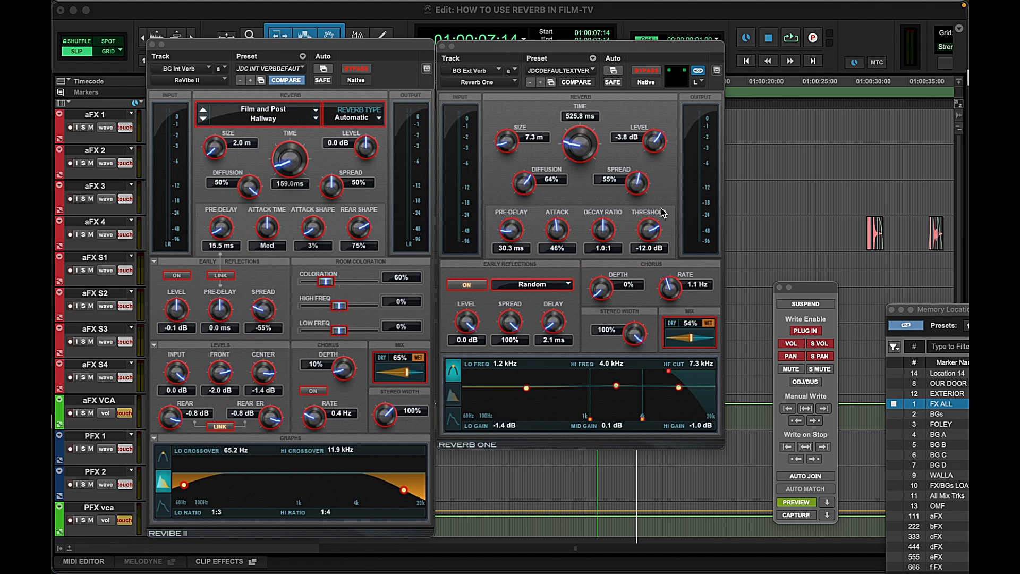
Close the ReVibe II and Reverb One plug-in windows of the BG reverbs and the BG EXT VRB send window
click(152, 45)
click(442, 47)
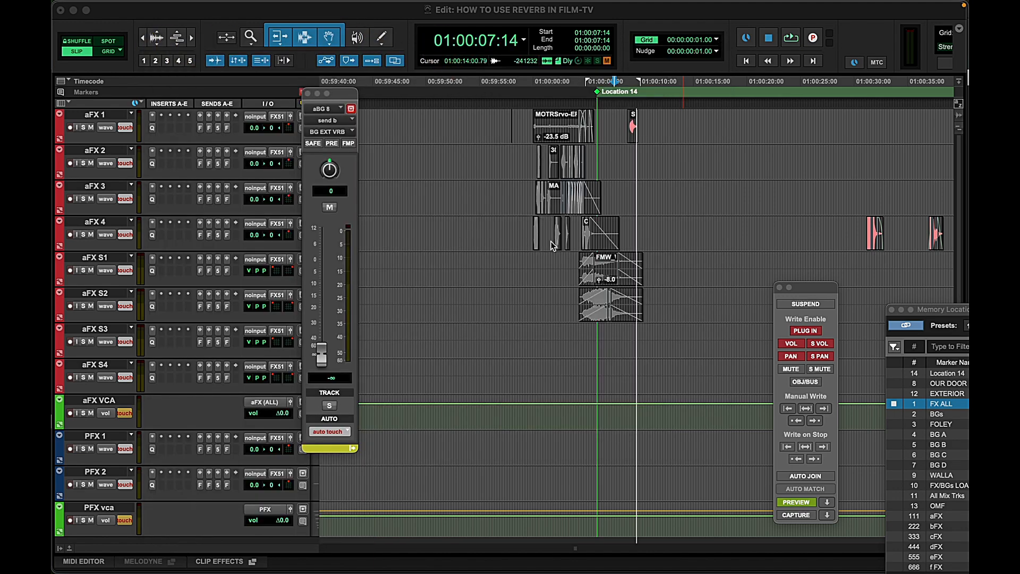
scroll(554, 243, down, 3)
drag(335, 96, 412, 122)
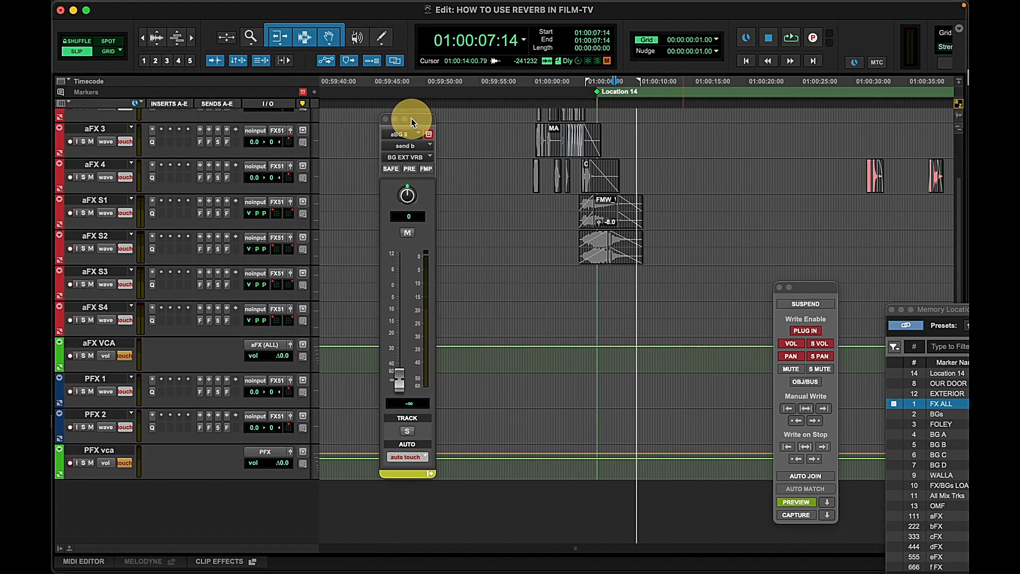
click(385, 120)
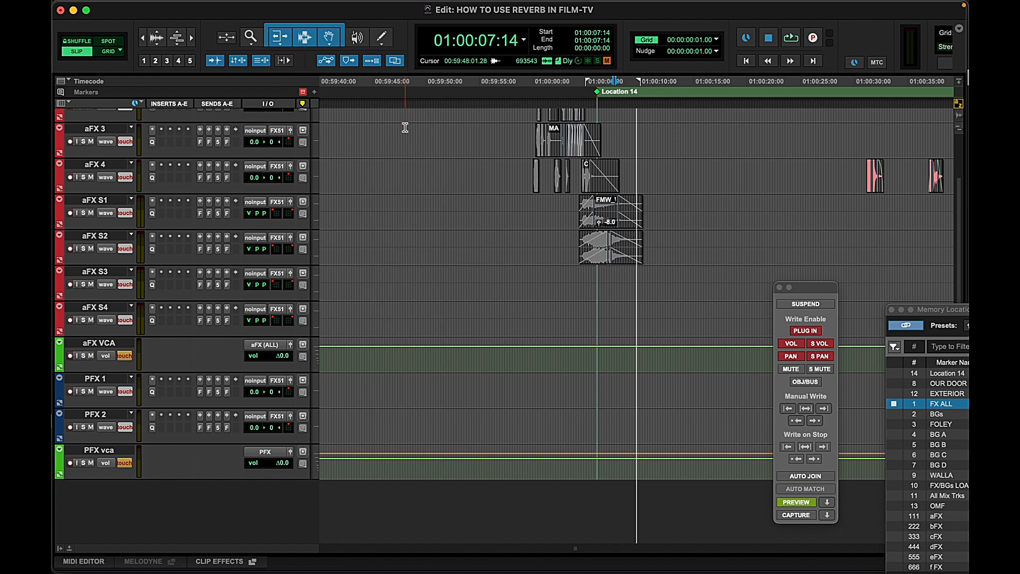
Show the Mix window and recall memory location 111 to display the aFX tracks with their reverb returns
key(super+equal)
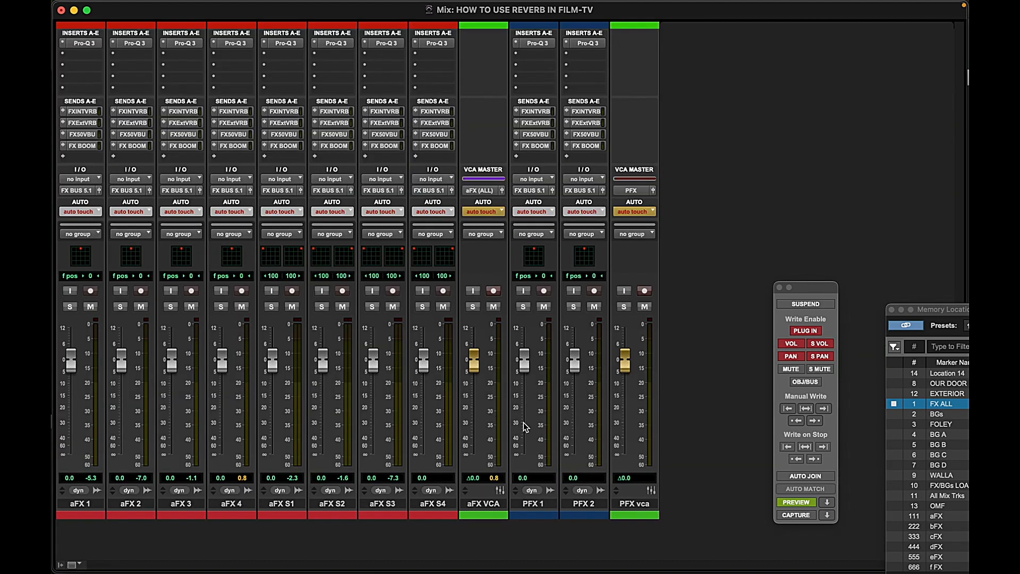
key(KP_Decimal)
key(KP_1)
key(KP_1)
key(KP_1)
key(KP_Decimal)
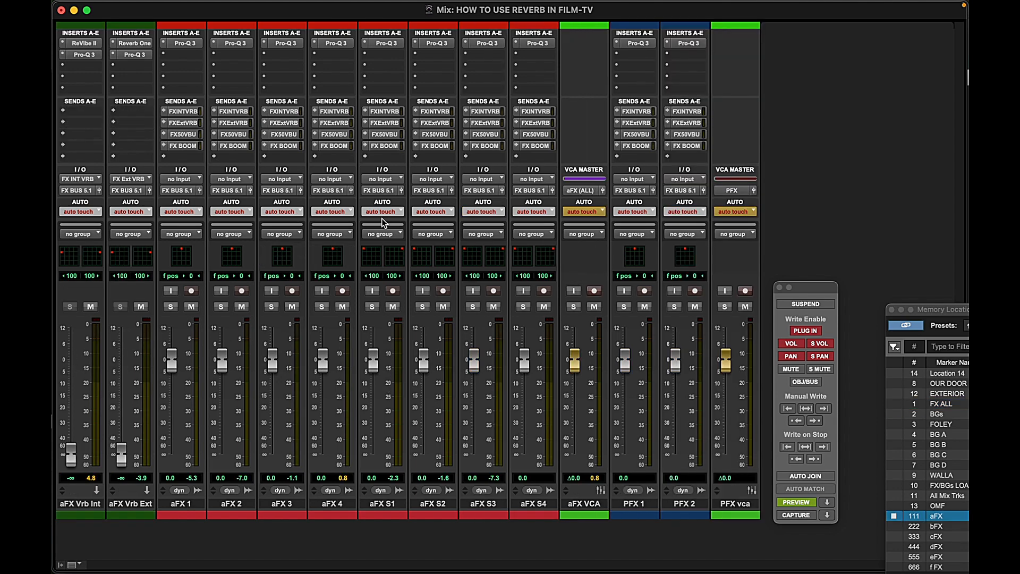
Select the aFX 1, aFX 4 and aFX S4 tracks one after another to examine the mono and stereo effects channels
click(180, 504)
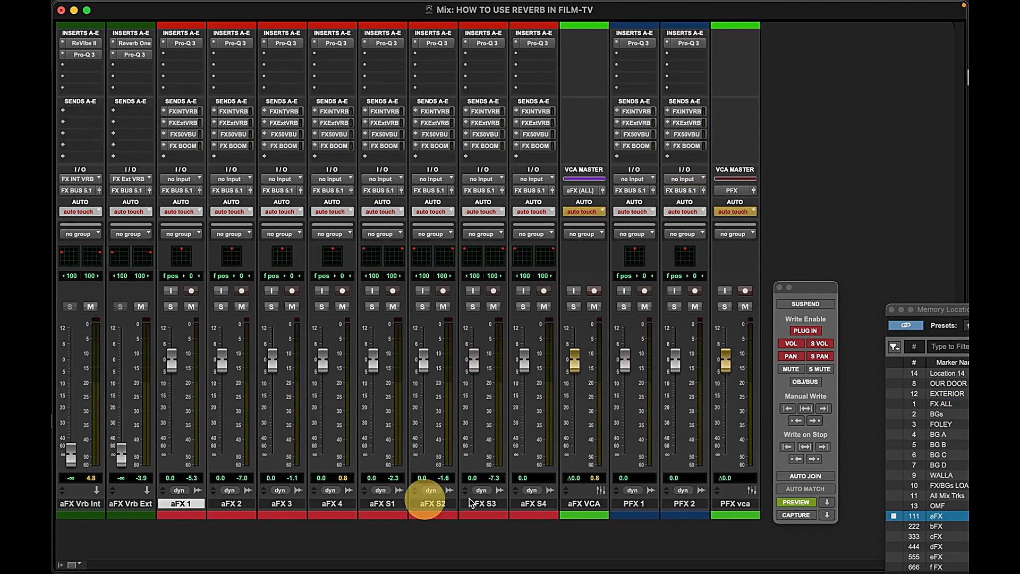
click(337, 504)
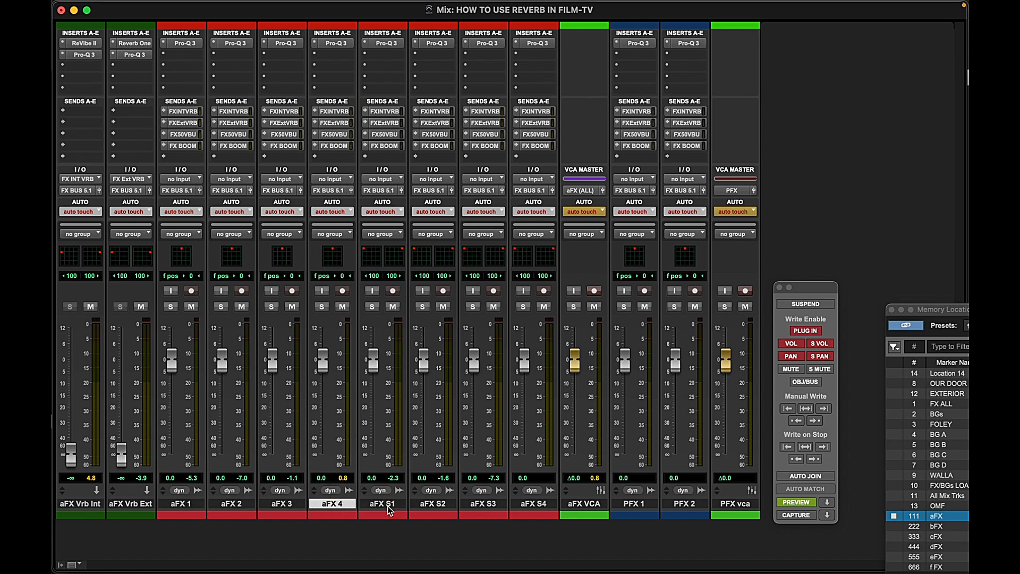
click(538, 504)
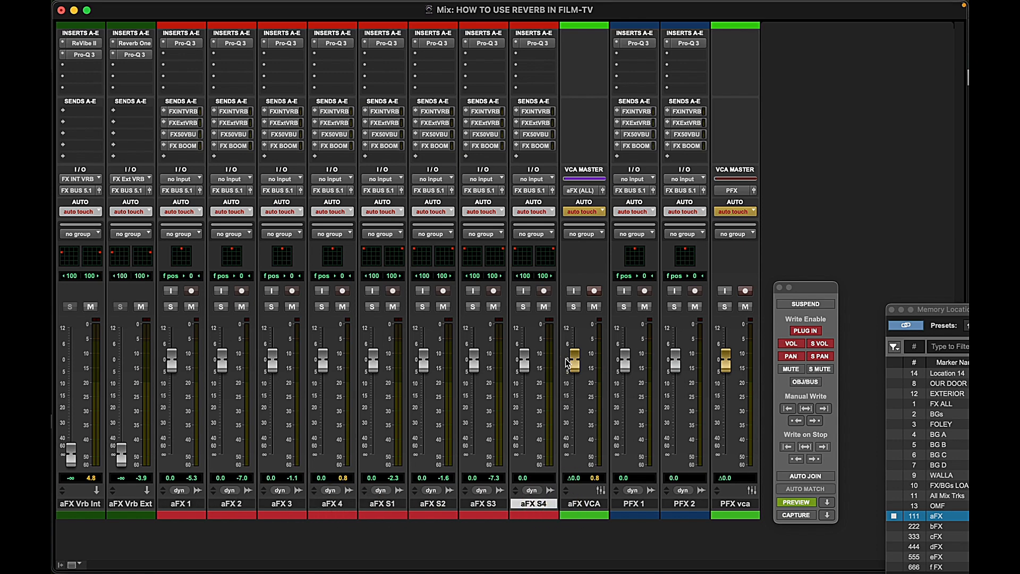
Lower the aFX VCA fader to -2.2 dB and the PFX vca fader to -9.9 dB
mouse_move(567, 364)
mouse_down()
mouse_move(571, 388)
mouse_move(575, 366)
mouse_up()
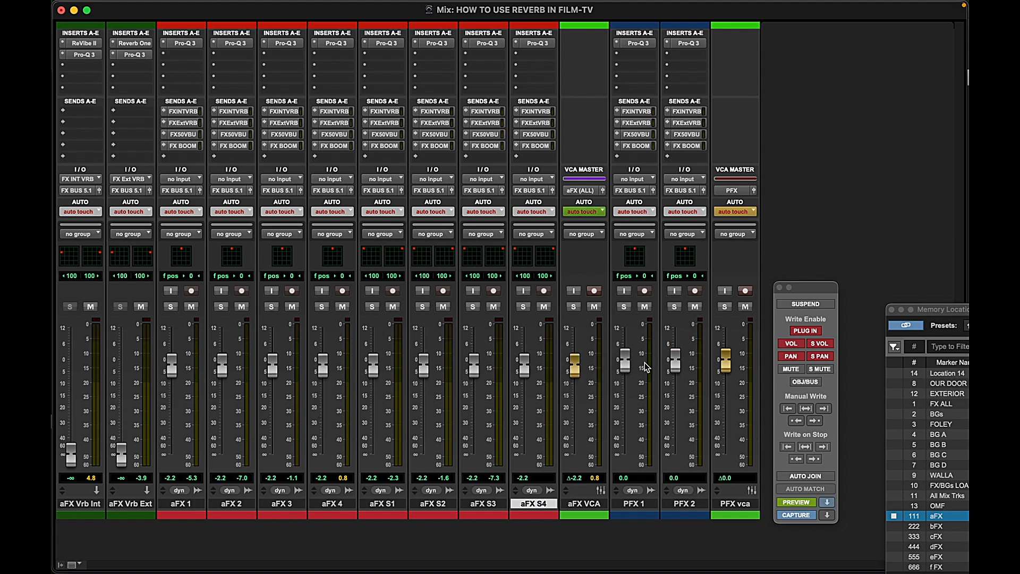
drag(726, 360, 724, 383)
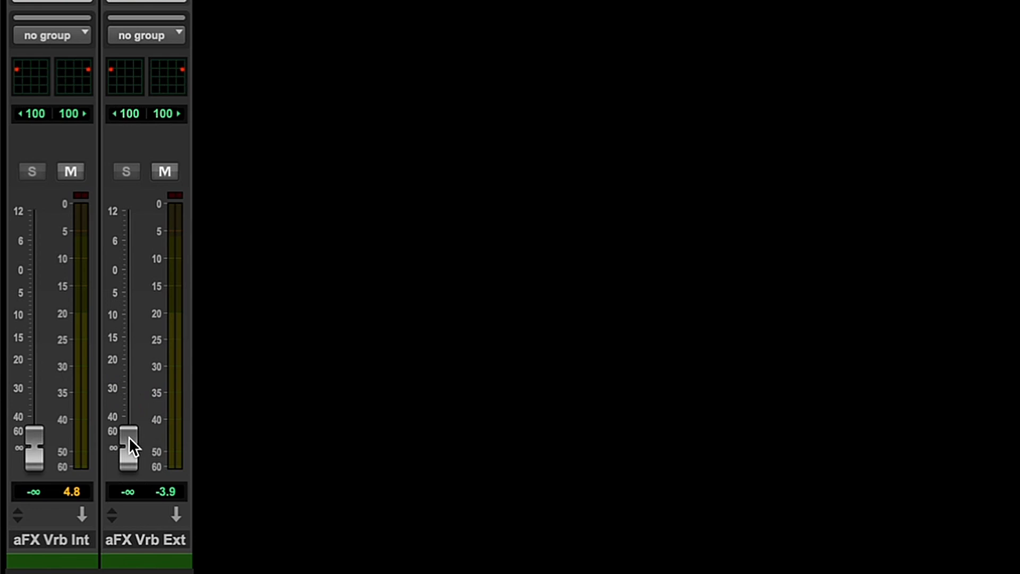
Select the aFX Vrb Int return, and open its ReVibe II beside the Reverb One of aFX Vrb Ext, keeping both windows open
click(75, 541)
click(142, 538)
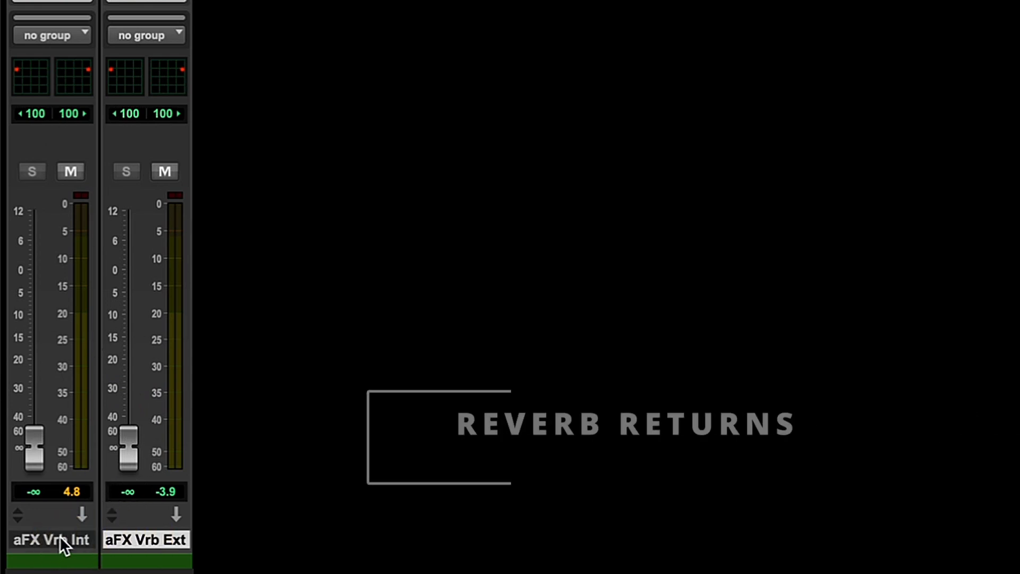
click(59, 536)
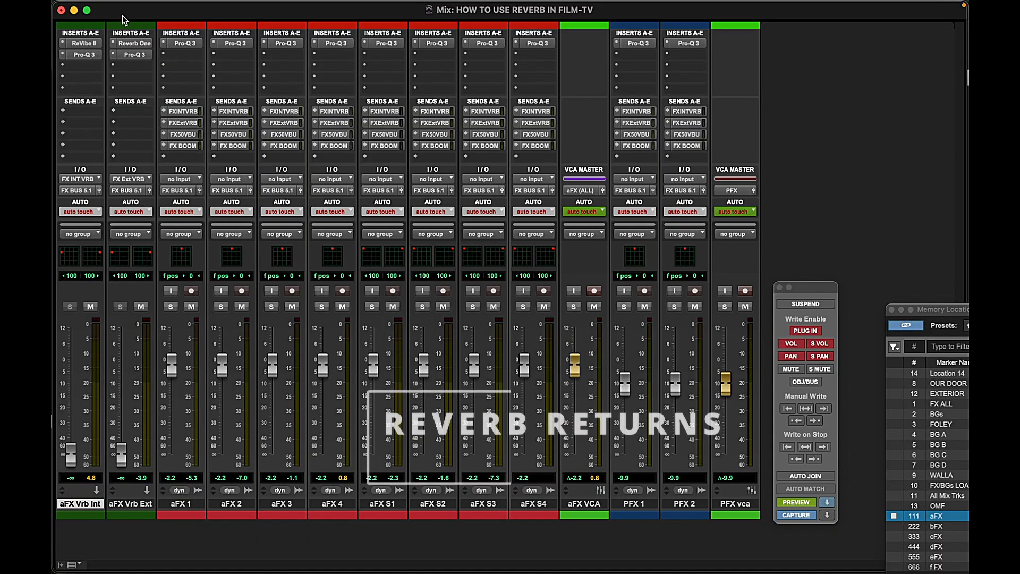
click(84, 43)
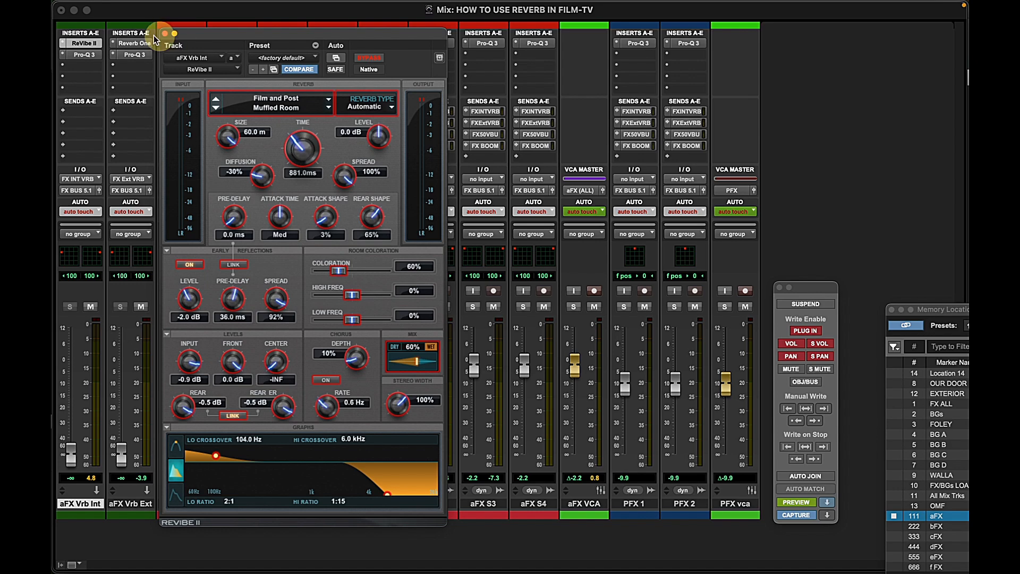
click(134, 43)
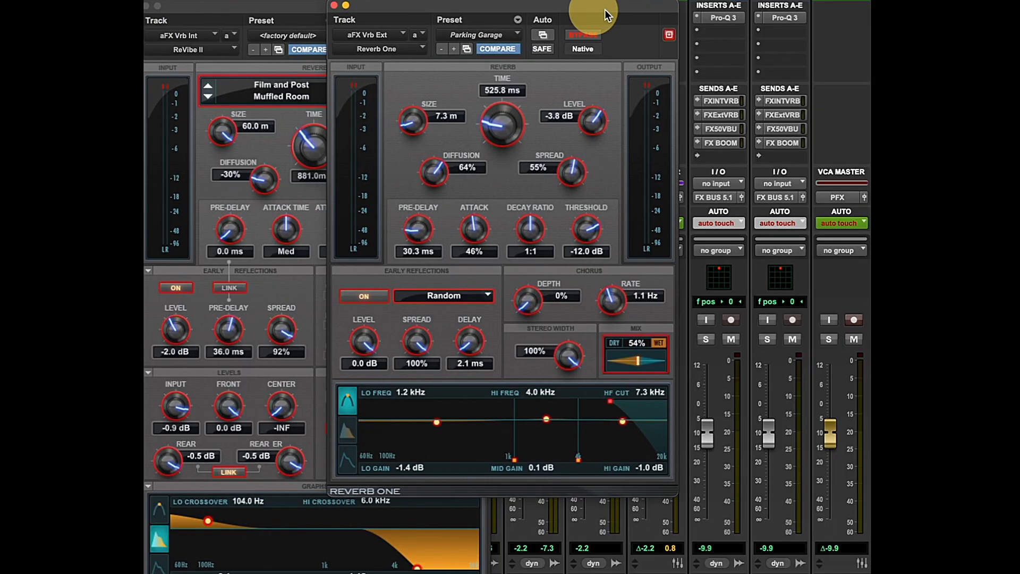
drag(387, 36, 678, 36)
drag(773, 8, 767, 11)
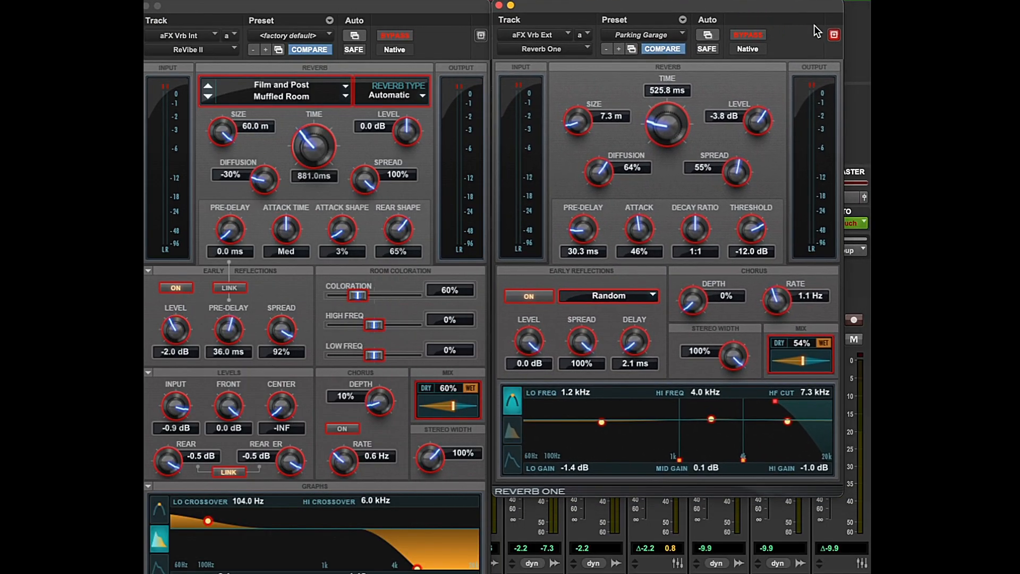
click(834, 34)
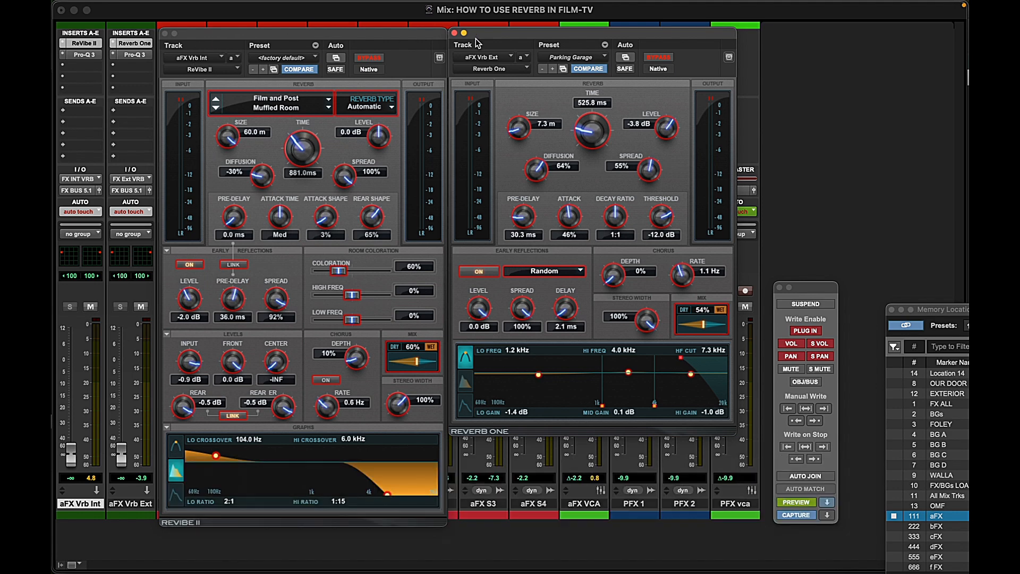
drag(497, 35, 498, 34)
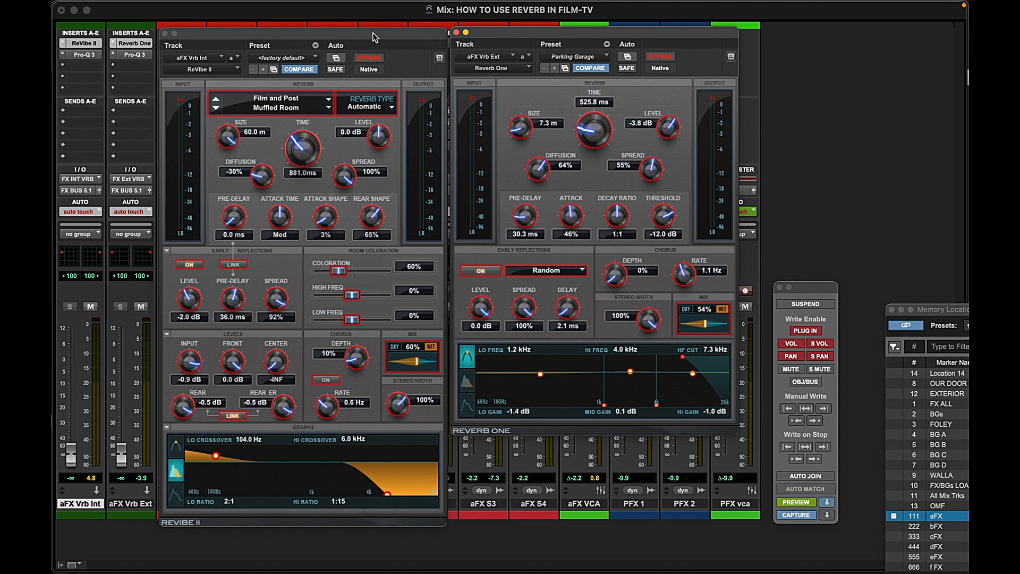
click(336, 32)
Review the multichannel reverb plug-ins and ReVibe II channel formats available for the aFX Vrb Int insert, without changing the plug-in
click(90, 53)
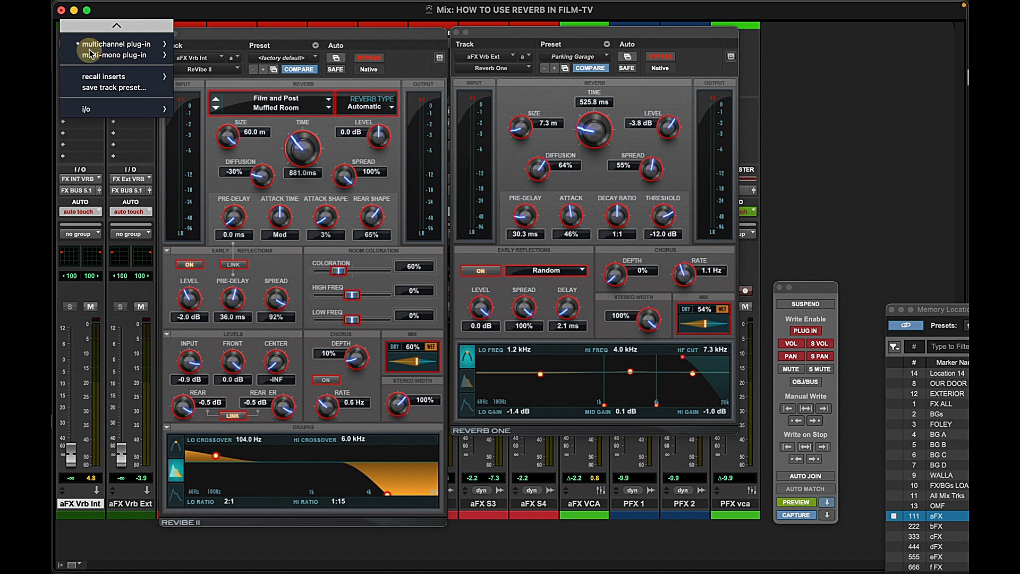
mouse_move(117, 44)
mouse_move(230, 80)
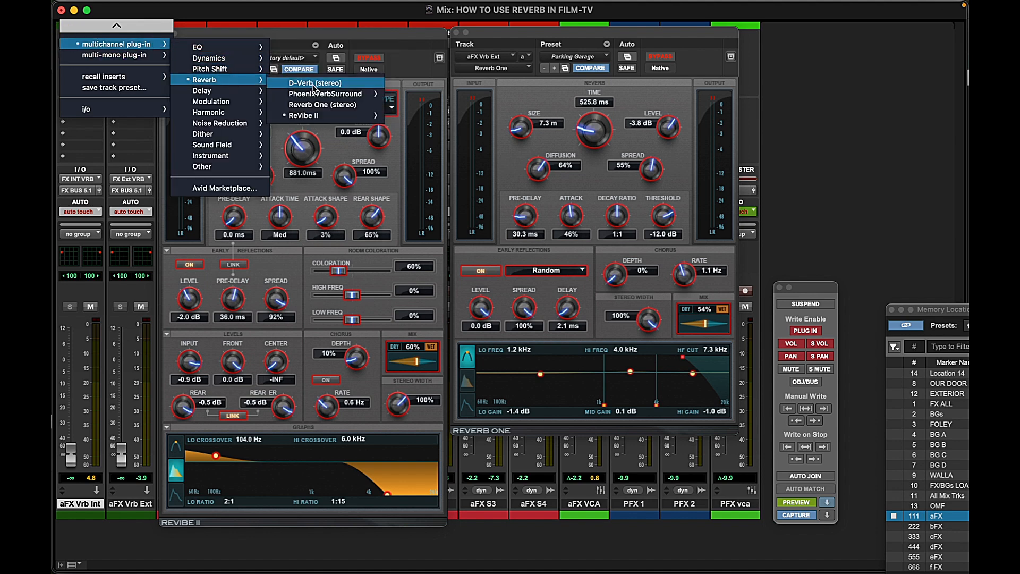
mouse_move(317, 117)
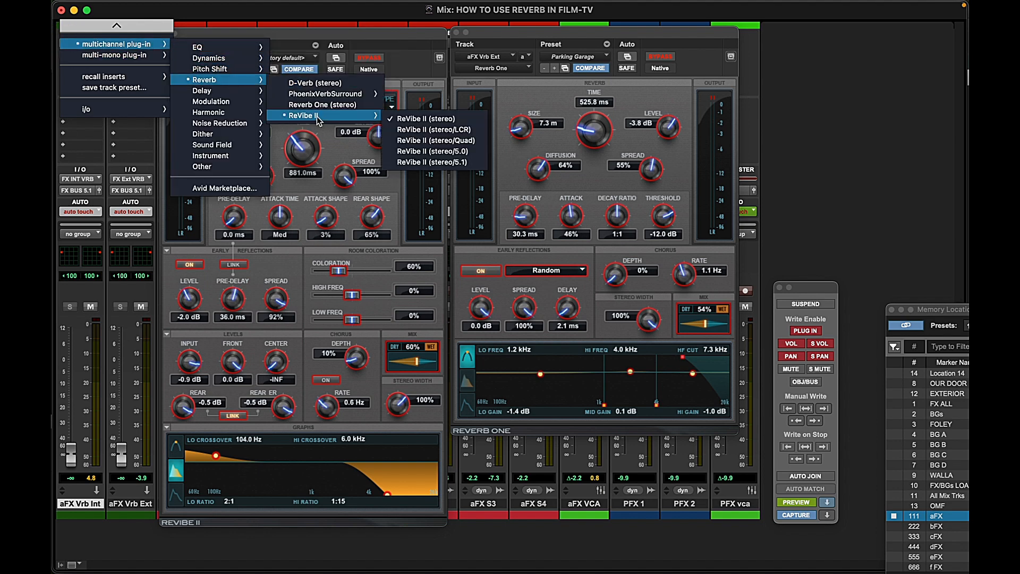
click(304, 193)
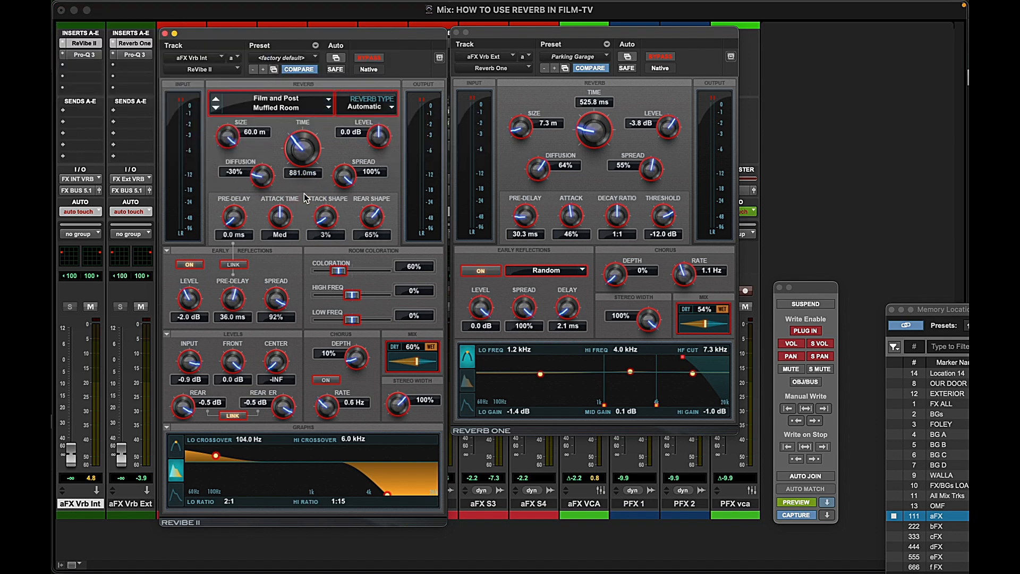
Set the front/rear pan position of both aFX Vrb Int channels to 48 in the track's output window, and close it
click(99, 190)
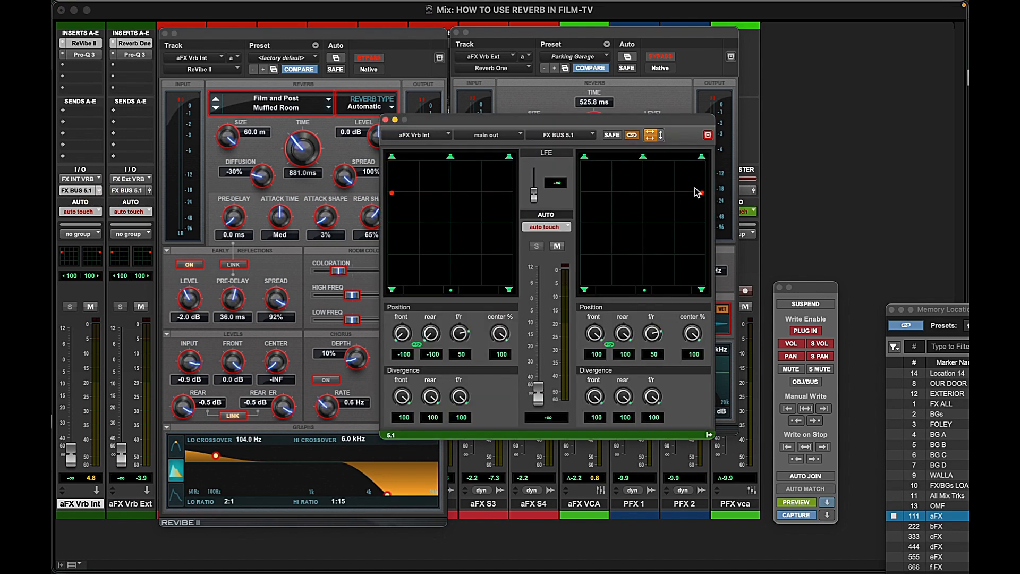
mouse_move(701, 193)
mouse_down()
mouse_move(677, 191)
mouse_move(701, 193)
mouse_up()
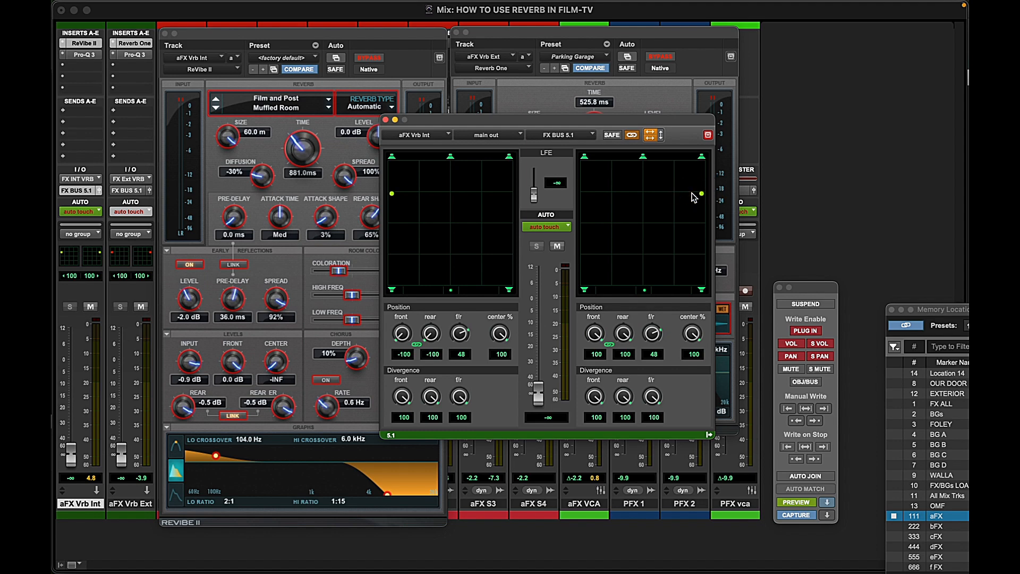
click(386, 121)
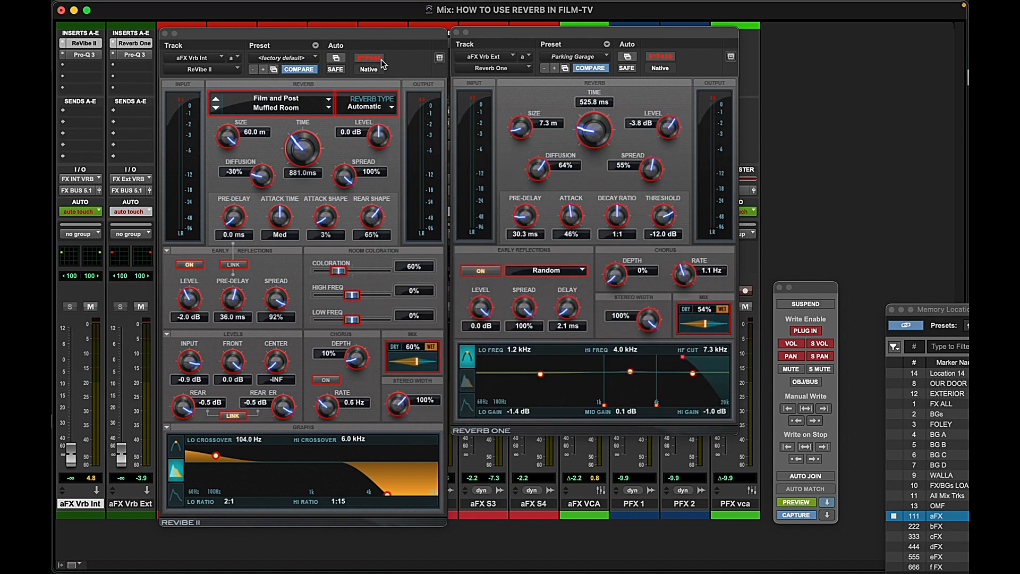
Load the JDC INT VERB DEFAUT preset in ReVibe II on aFX Vrb Int
click(280, 58)
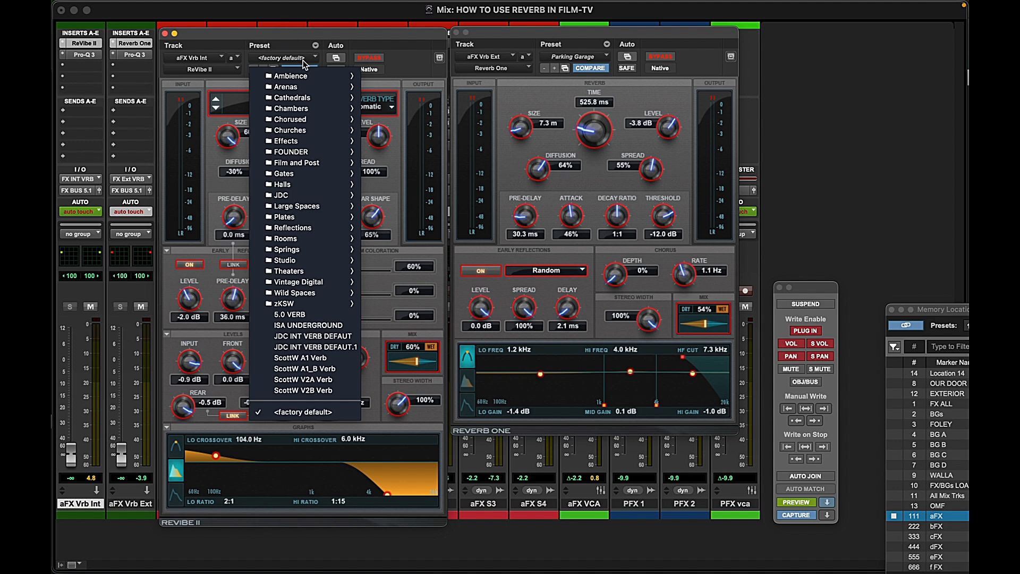
click(301, 335)
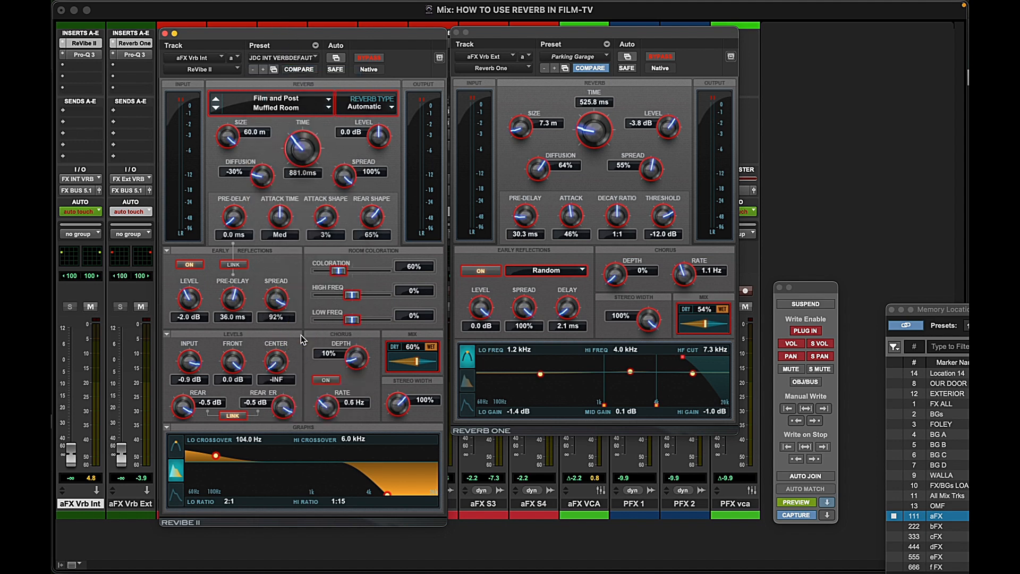
Examine ReVibe II's preset folders and its room categories, keeping Film and Post and the loaded preset
click(296, 57)
click(223, 35)
click(270, 100)
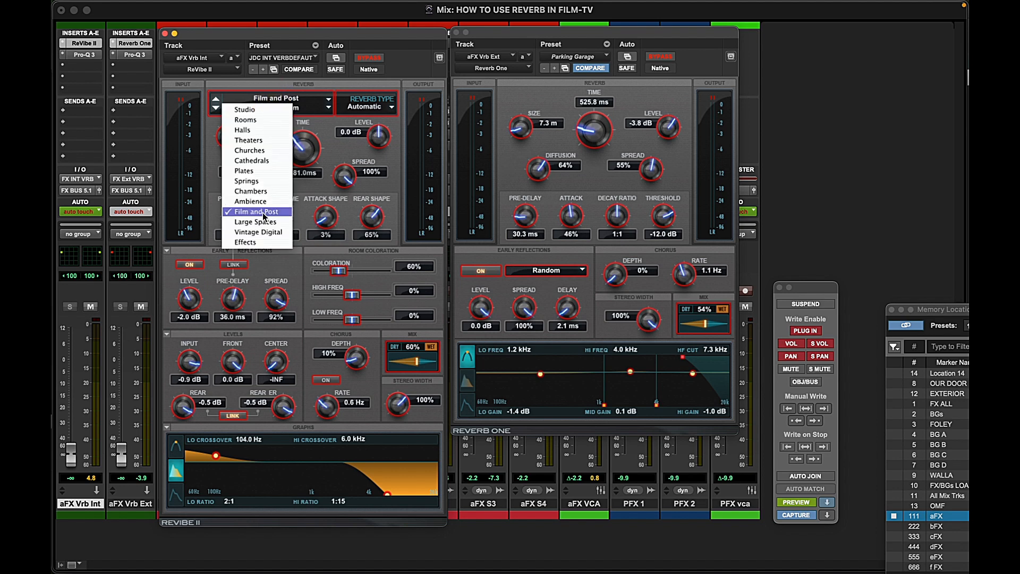
click(326, 287)
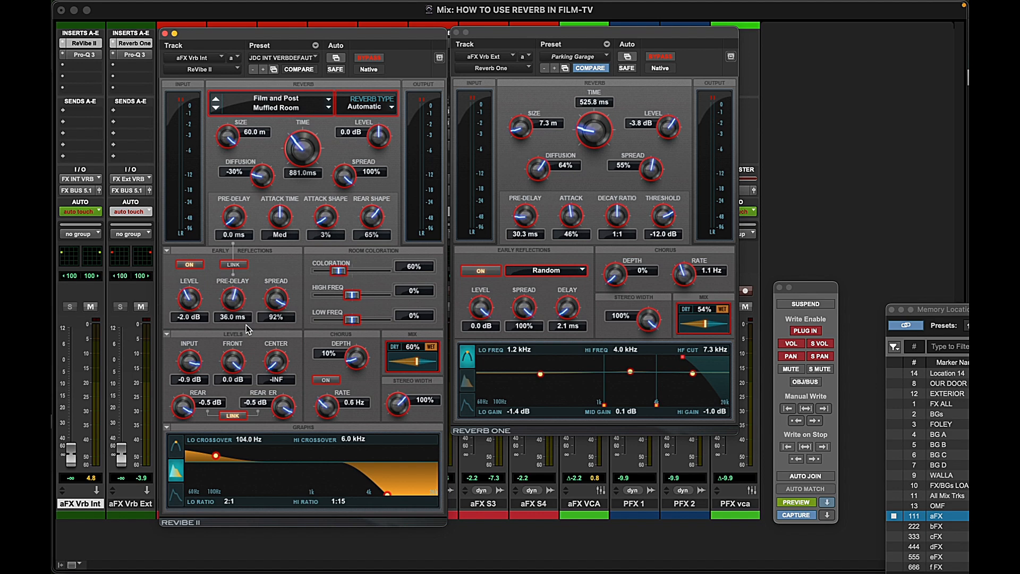
click(272, 62)
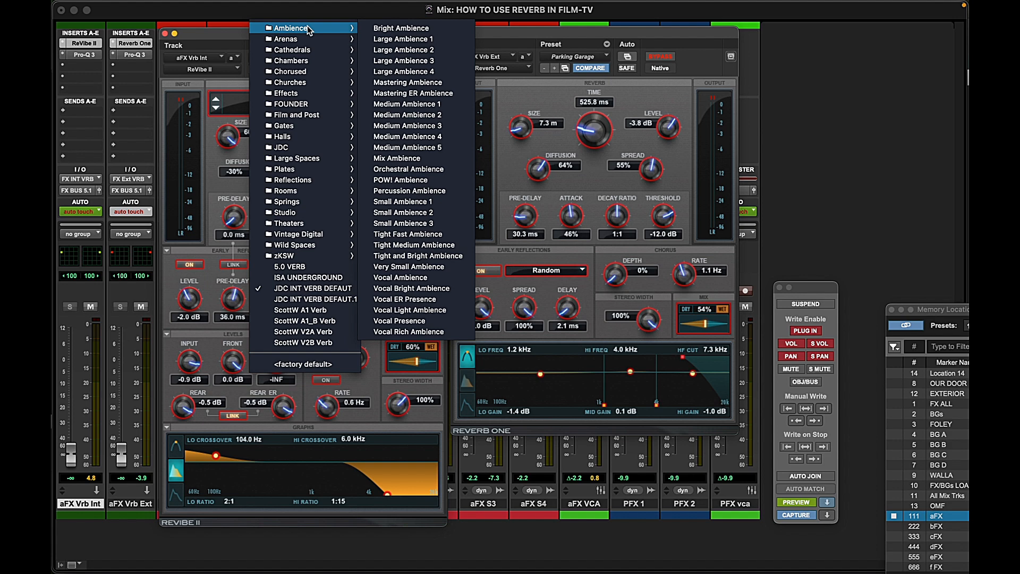
click(218, 46)
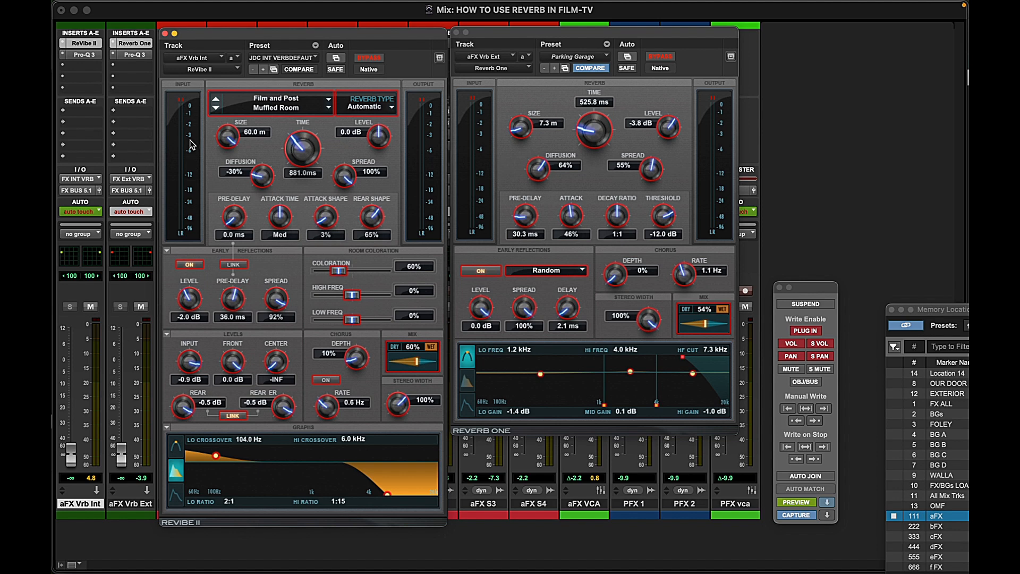
Load the JDC DEFAULT EXT VERB preset in Reverb One on aFX Vrb Ext
click(566, 34)
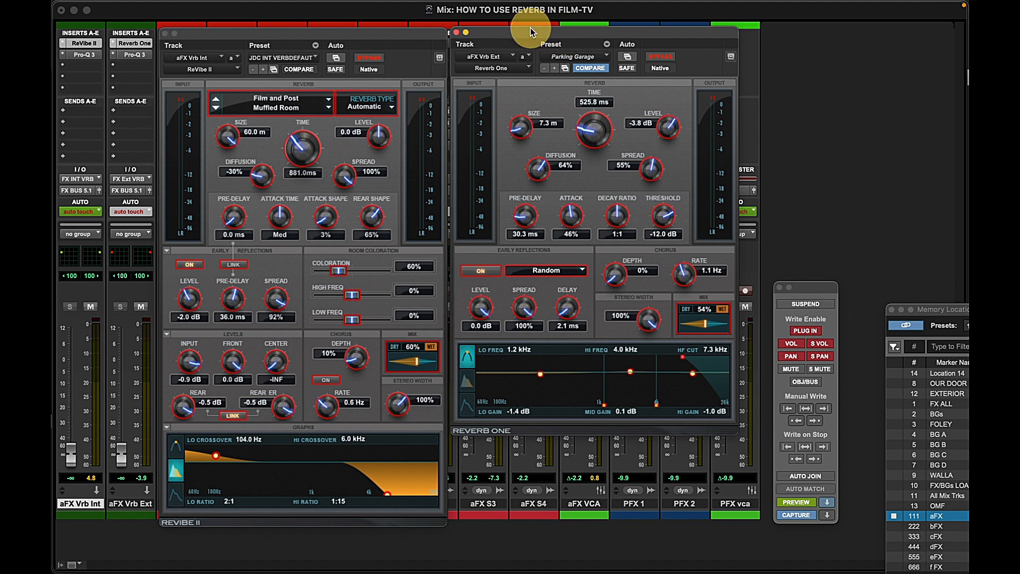
click(570, 56)
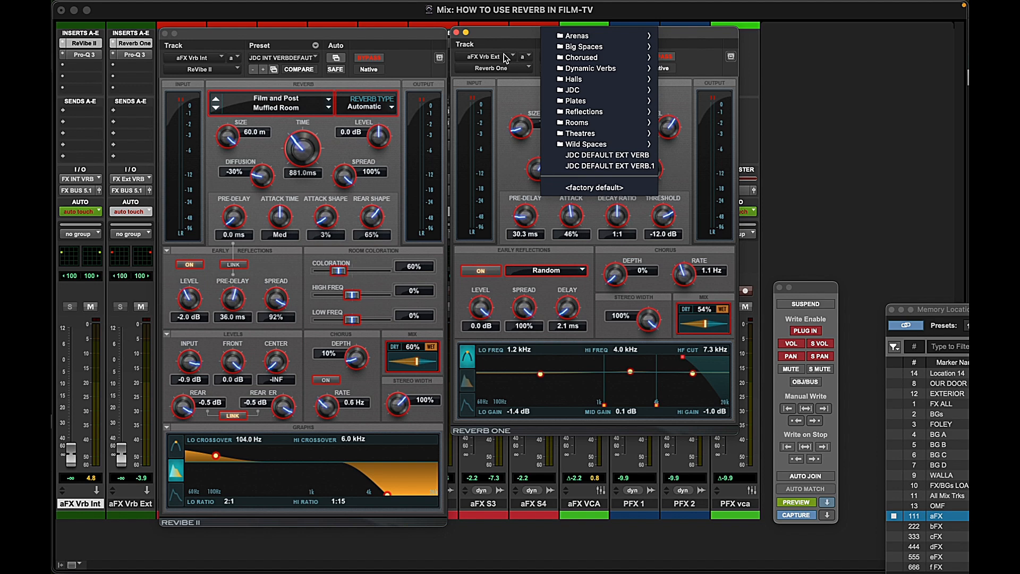
click(610, 154)
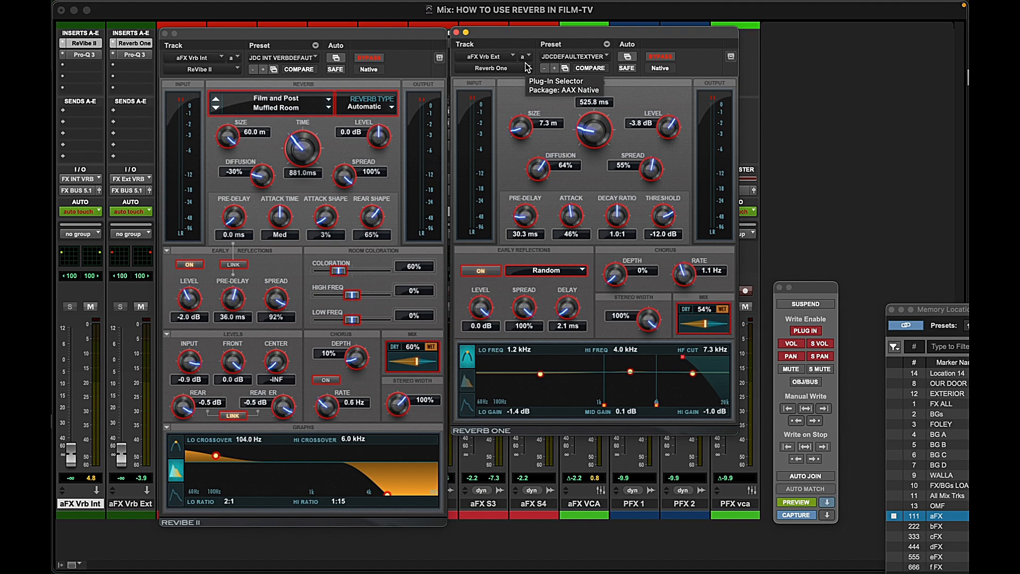
Return to the Edit window and select an empty range about 22 seconds long on the aFX 2 track
key(super+equal)
click(631, 423)
click(636, 150)
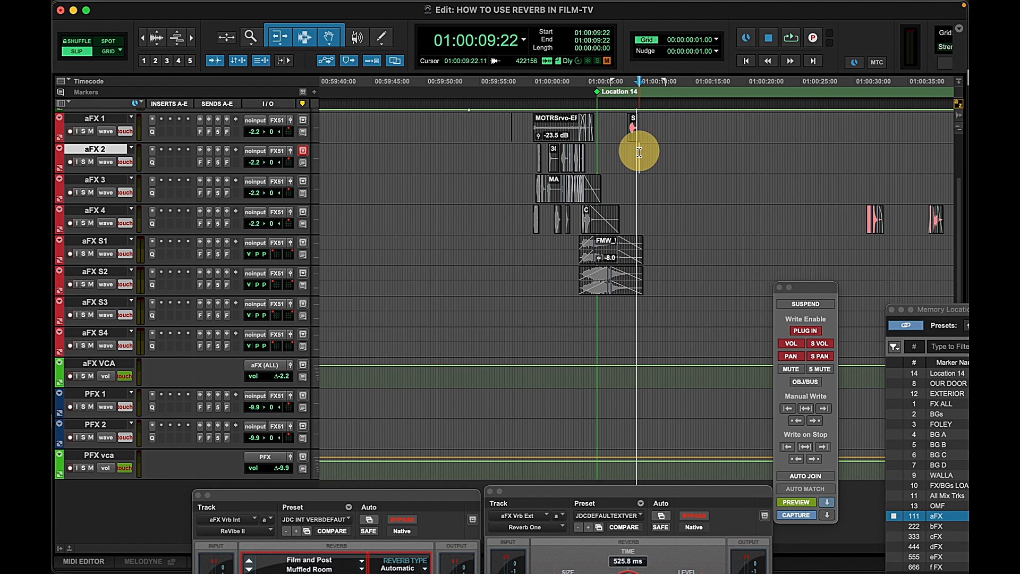
drag(668, 147, 729, 161)
key(t)
key(t)
key(t)
key(r)
key(r)
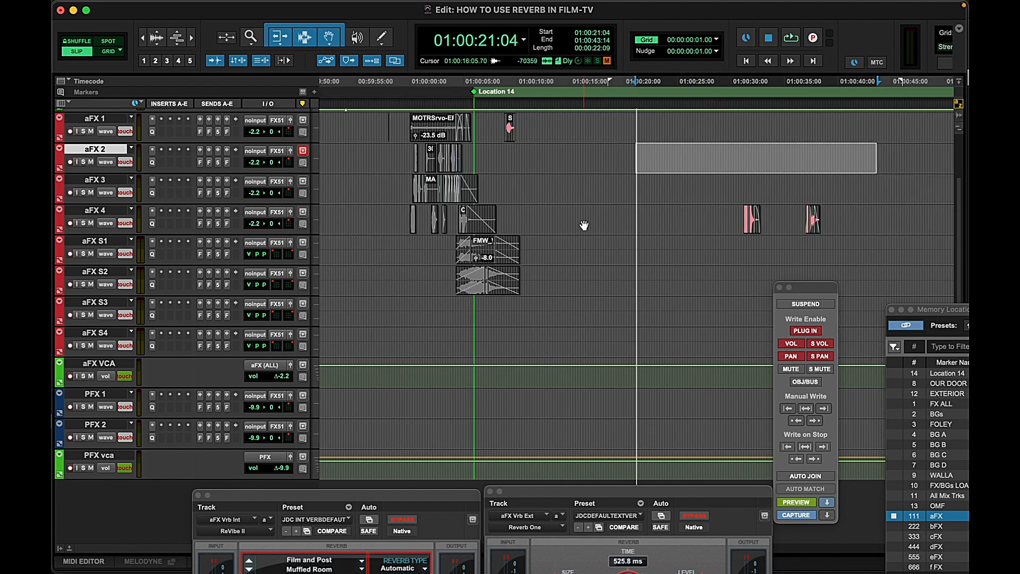
Start playback at 01:00:28:06 on the aFX VCA track and solo the aFX VCA
key(t)
click(713, 381)
key(space)
key(t)
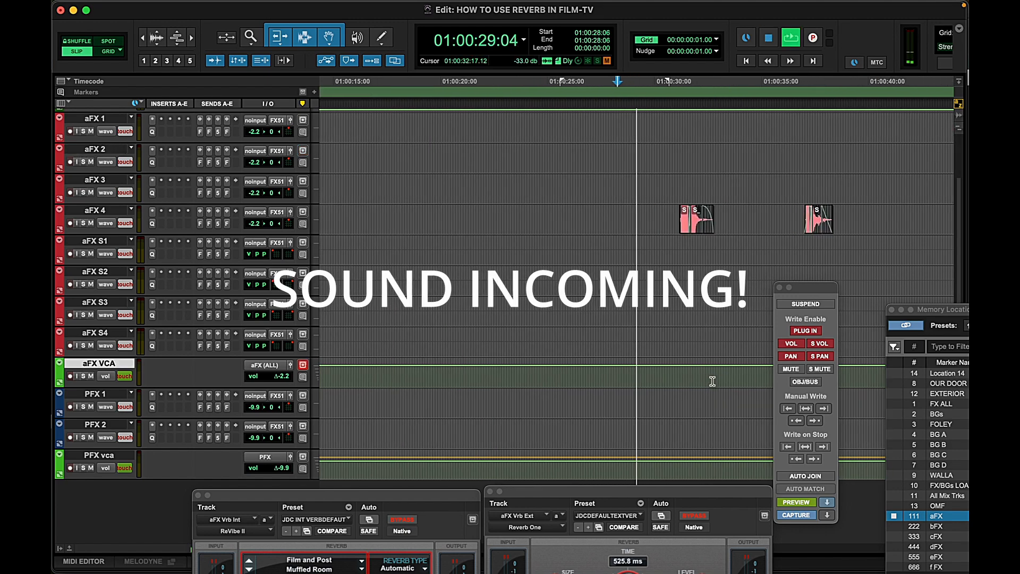
key(shift+s)
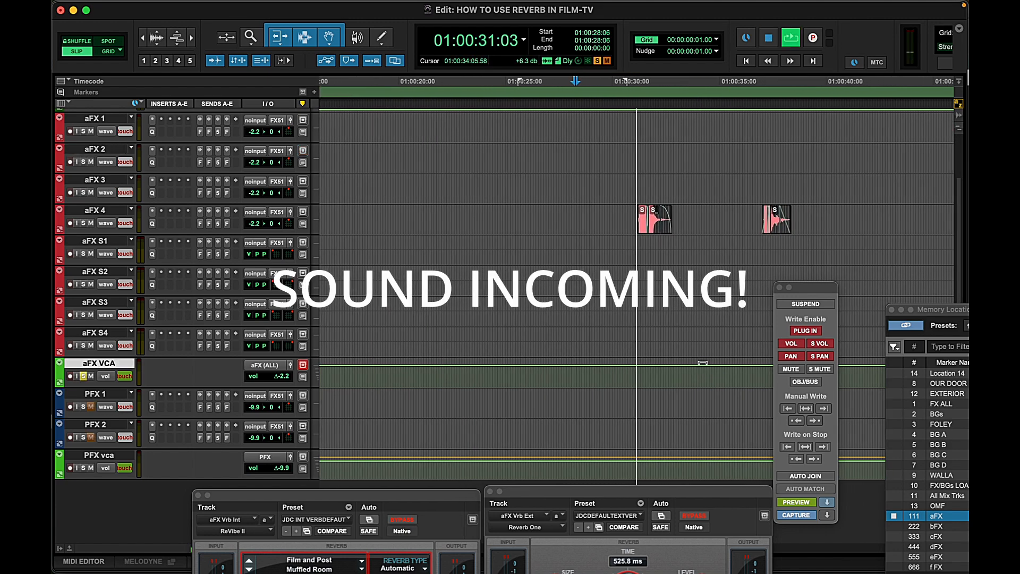
key(t)
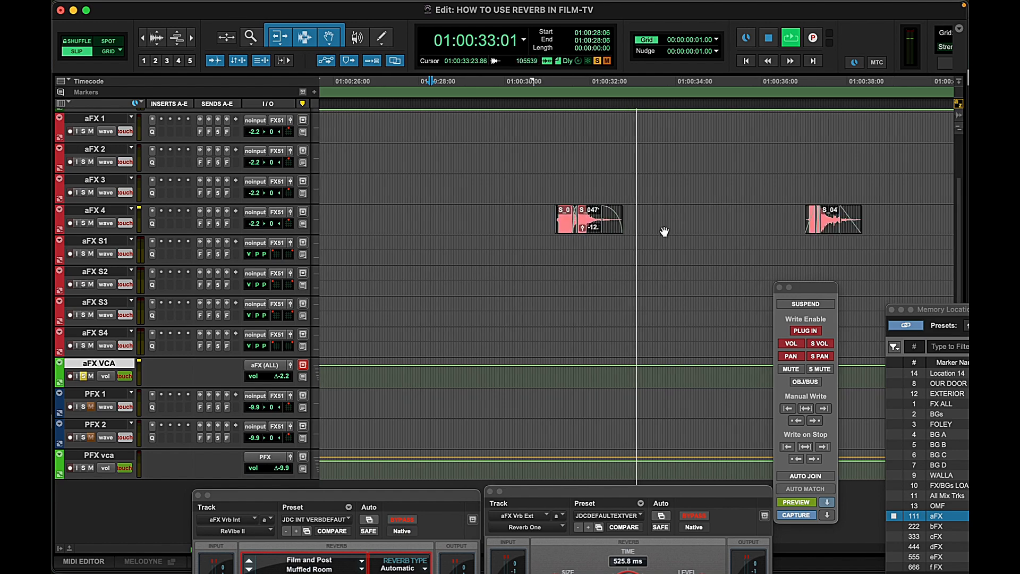
Play the soloed effects from 01:00:52:15 with the video window shown, and stop after the four-track clip group near 01:01:13
key(r)
key(r)
key(r)
key(r)
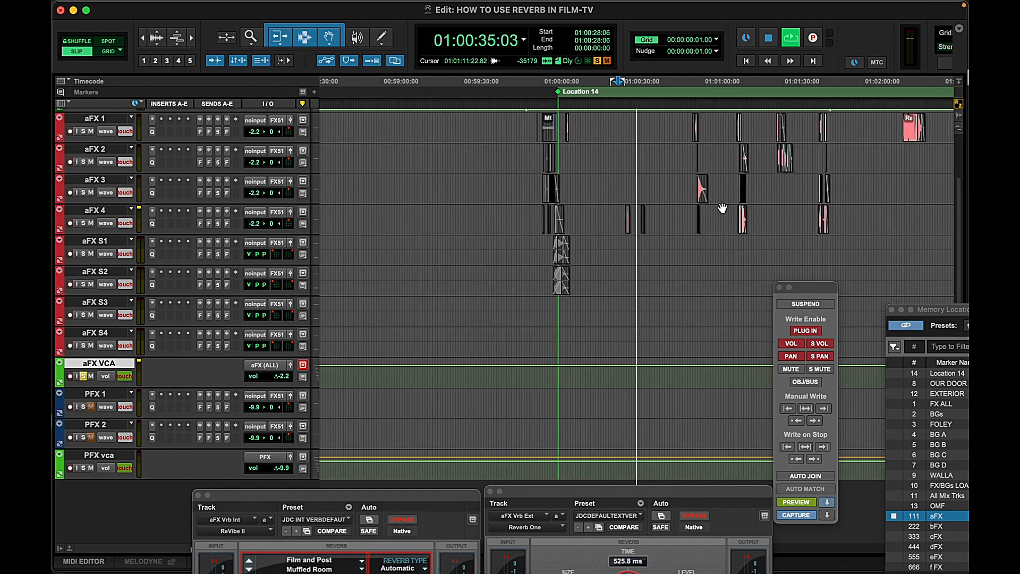
key(t)
key(t)
key(space)
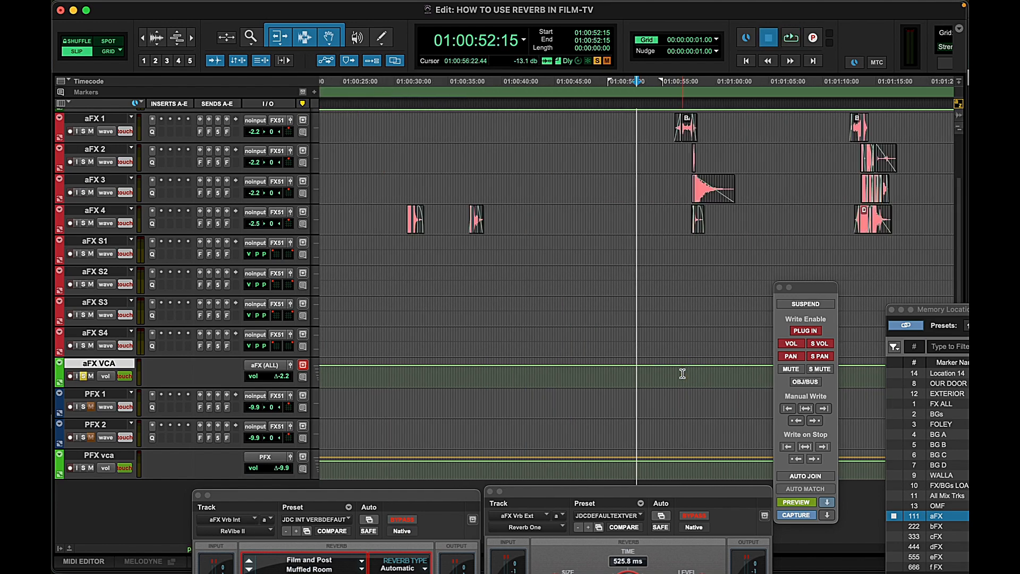
key(super+9)
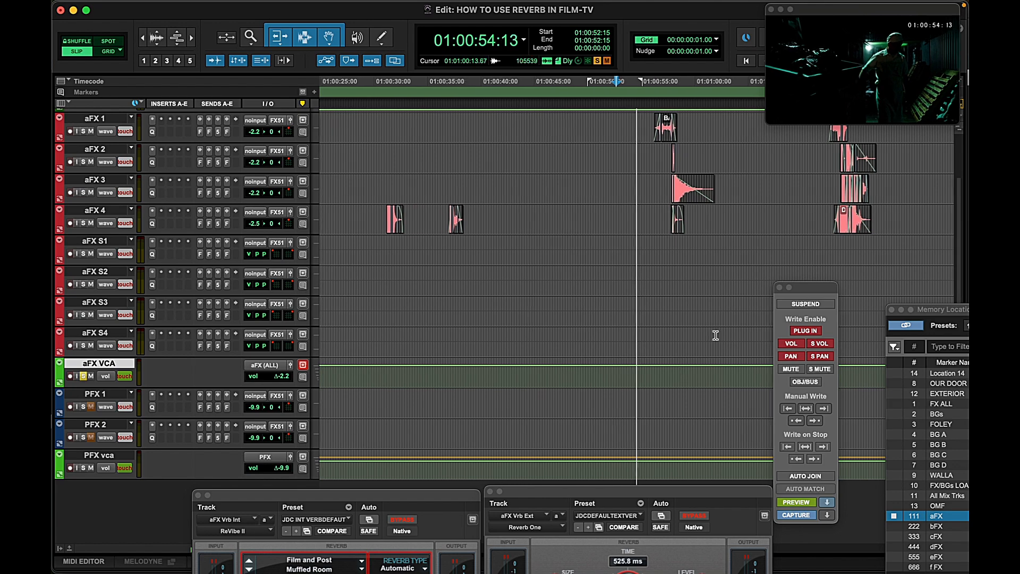
key(t)
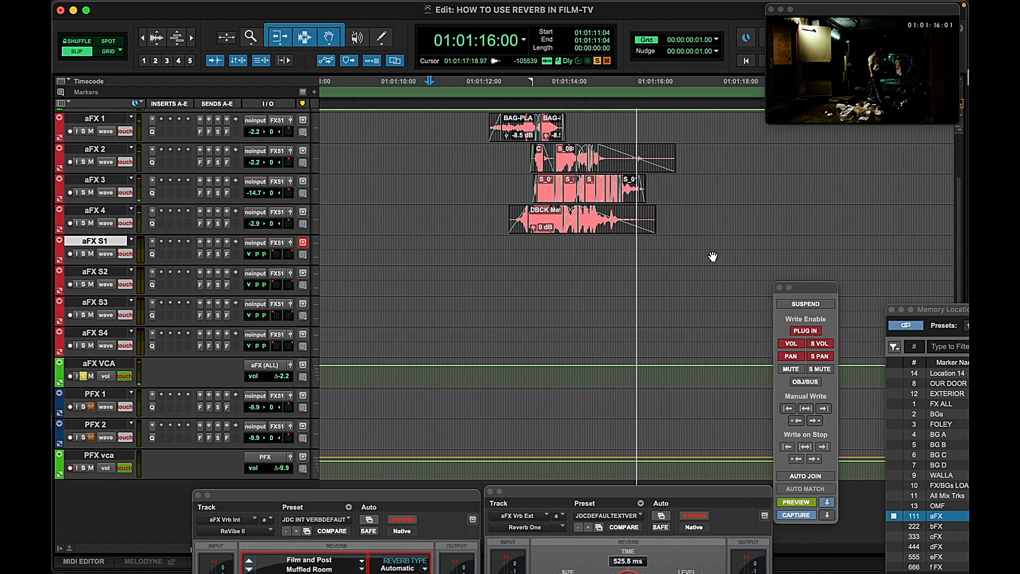
key(space)
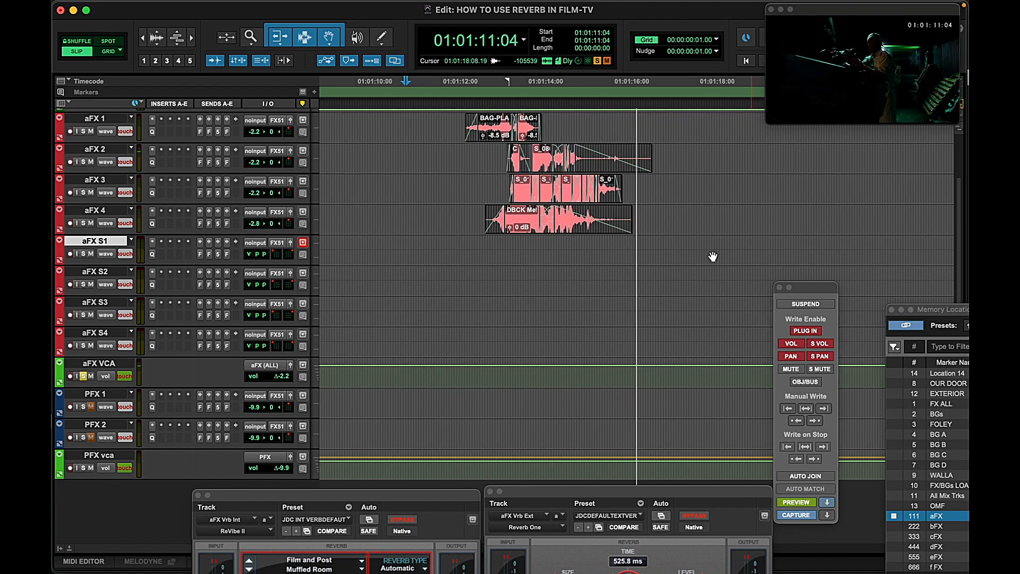
Hide the video window and place the edit cursor at 01:01:12:13 on aFX S1, at the start of the clip group
drag(448, 112, 684, 220)
click(505, 243)
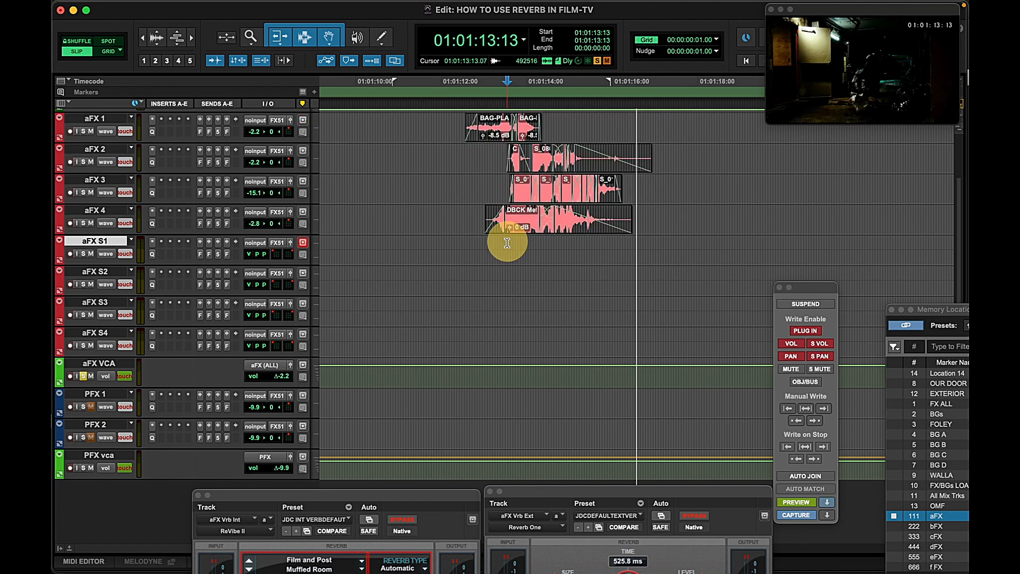
scroll(507, 243, right, 3)
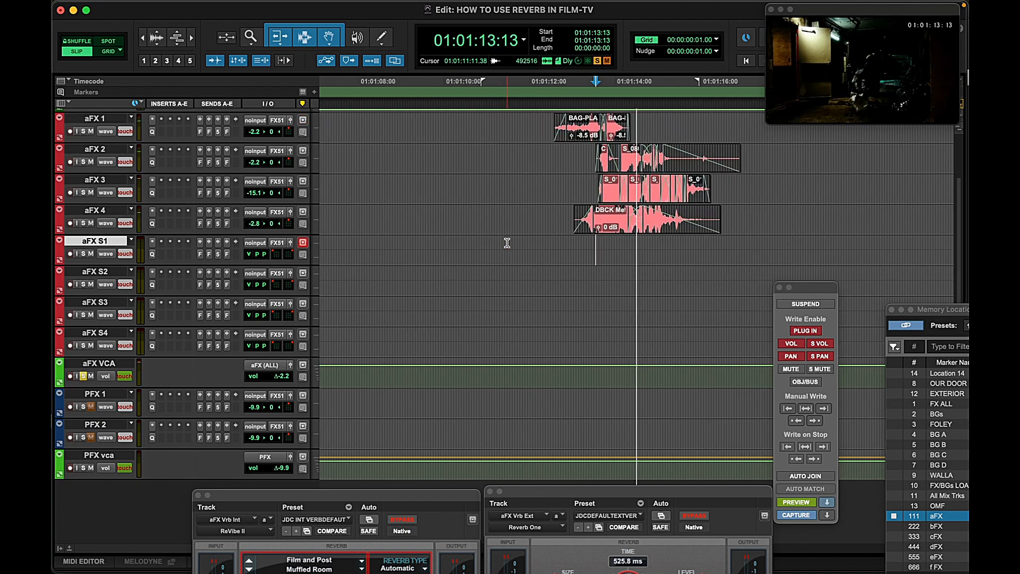
key(super+9)
click(554, 244)
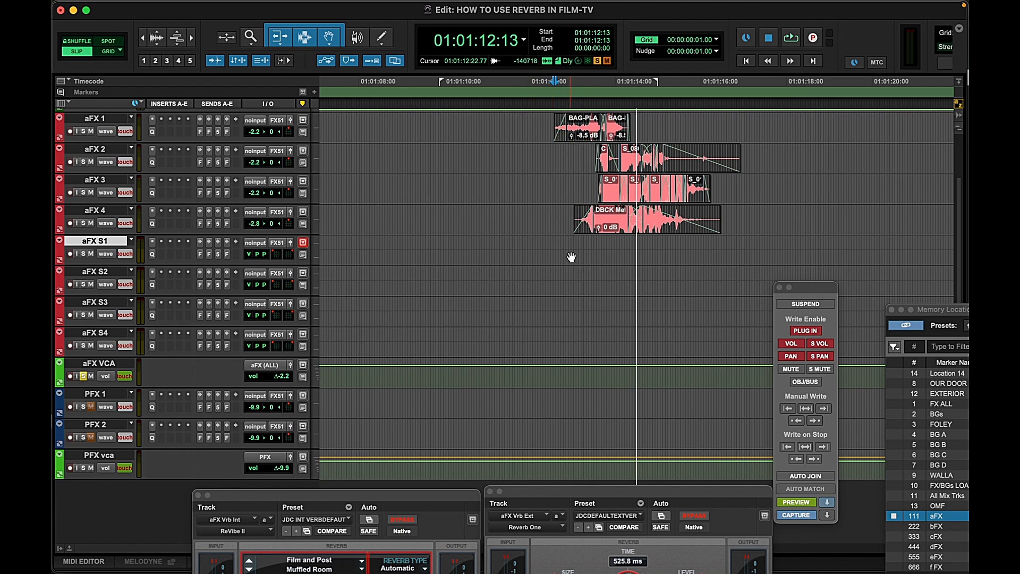
Switch to the Mix window and move the ReVibe II and Reverb One windows down to uncover the track names
key(super+equal)
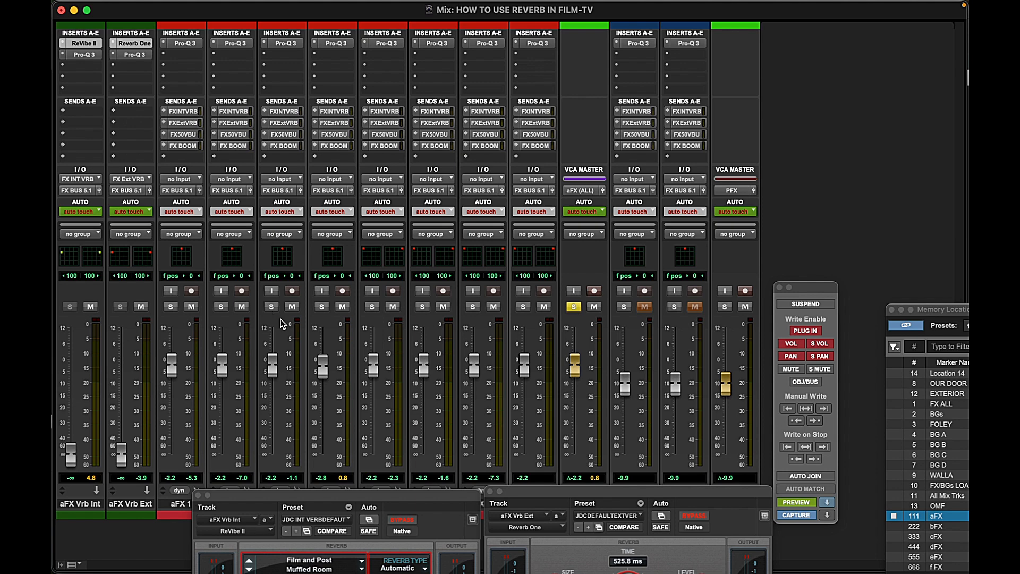
drag(240, 497, 242, 523)
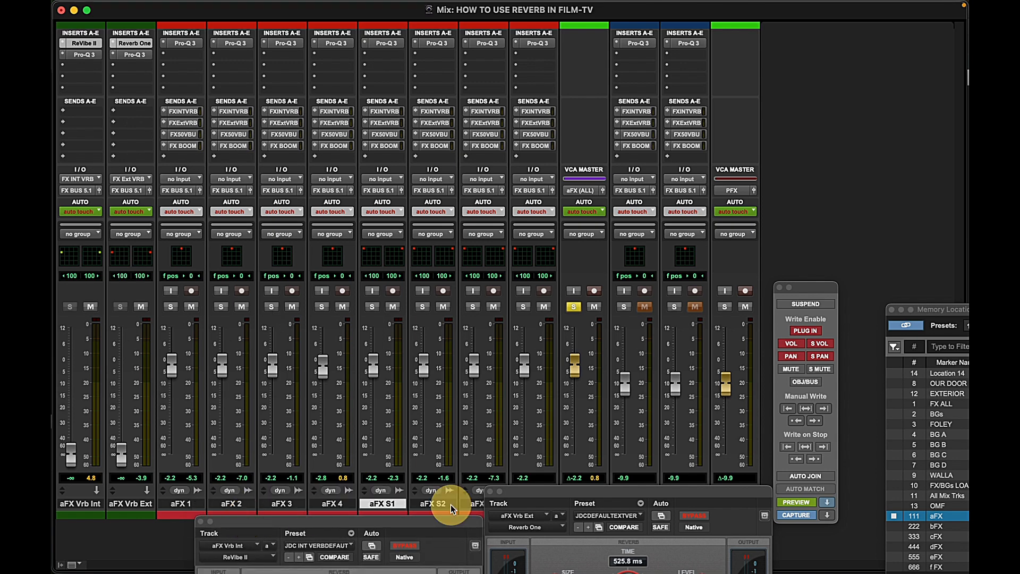
drag(576, 497, 572, 529)
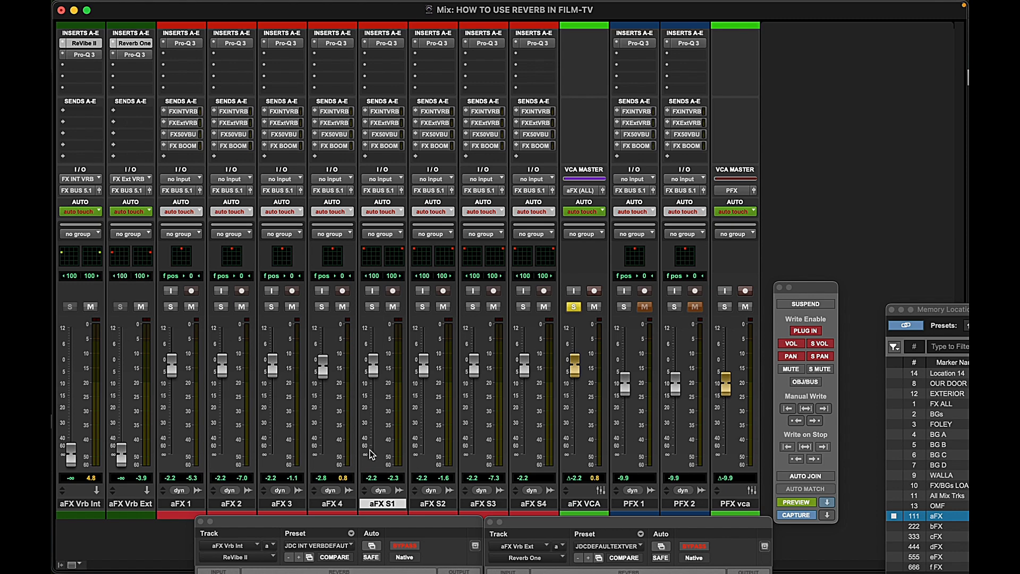
Show aFX 1's FX INT VRB and FX Ext VRB sends in two separate untargeted windows side by side
click(179, 113)
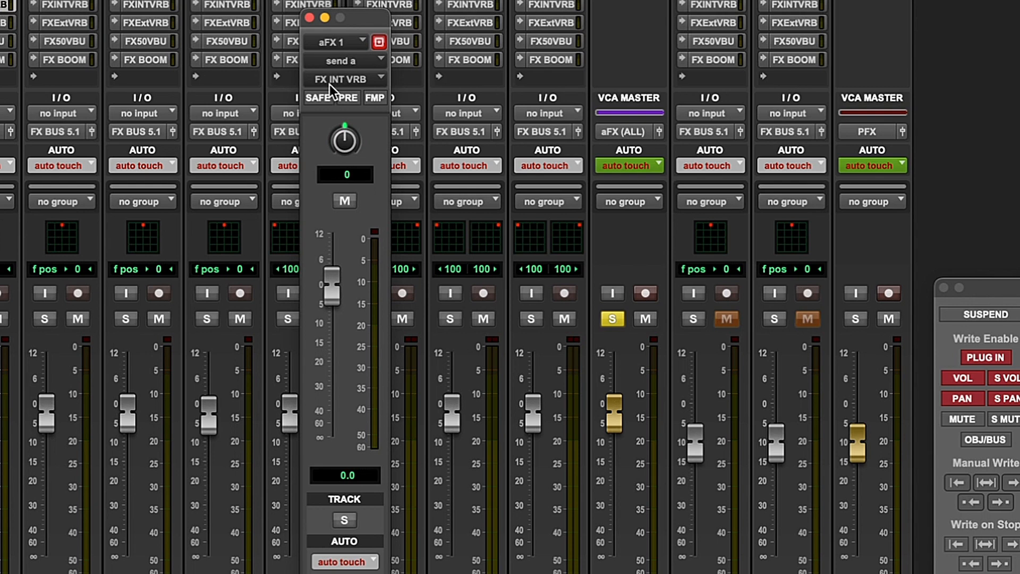
click(379, 42)
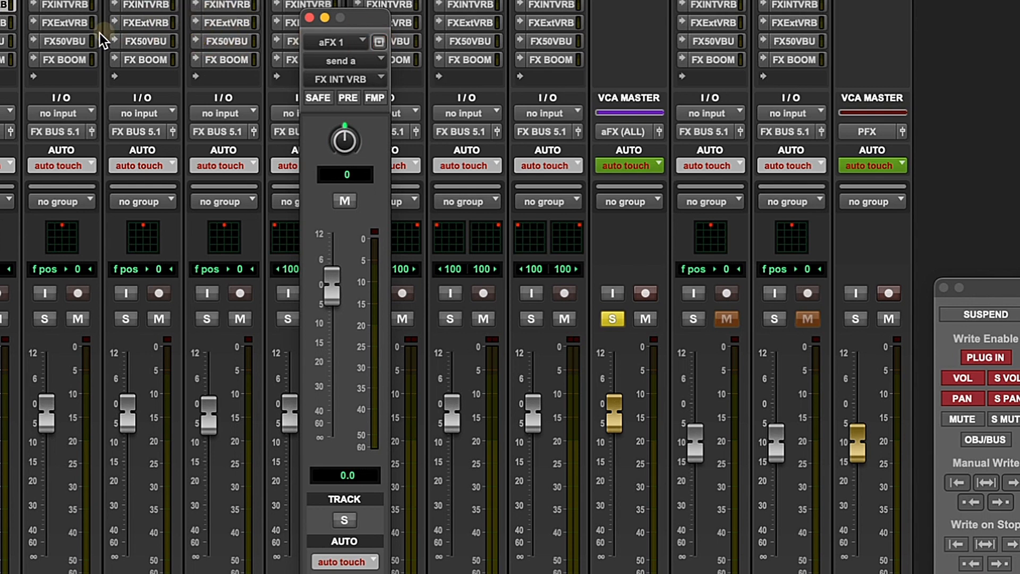
click(3, 22)
drag(375, 20, 468, 19)
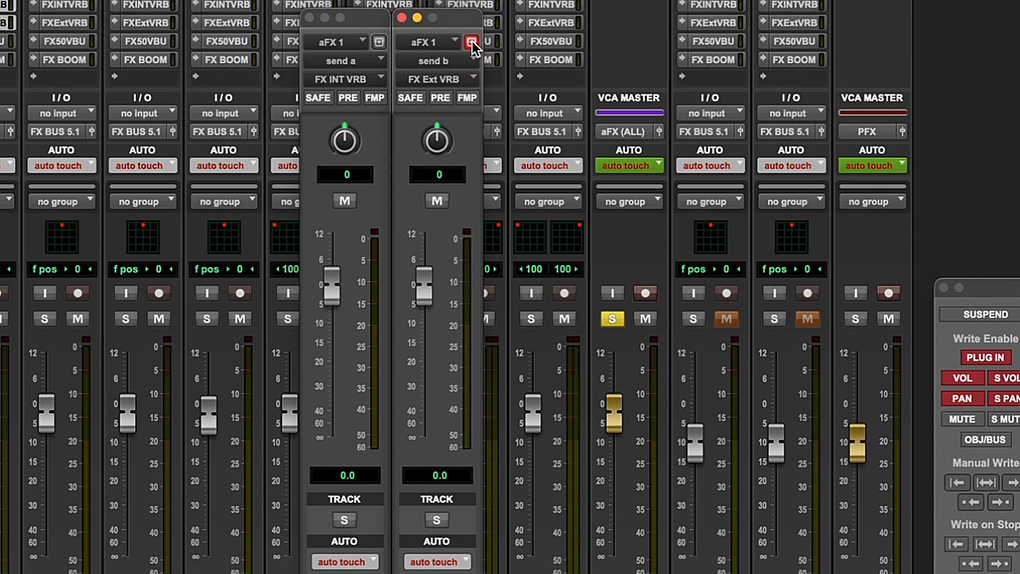
click(473, 41)
Add aFX 1's FX 5.0 Verb BUS and FX BOOM send windows beside the other two, untargeting the 5.0 one
click(3, 41)
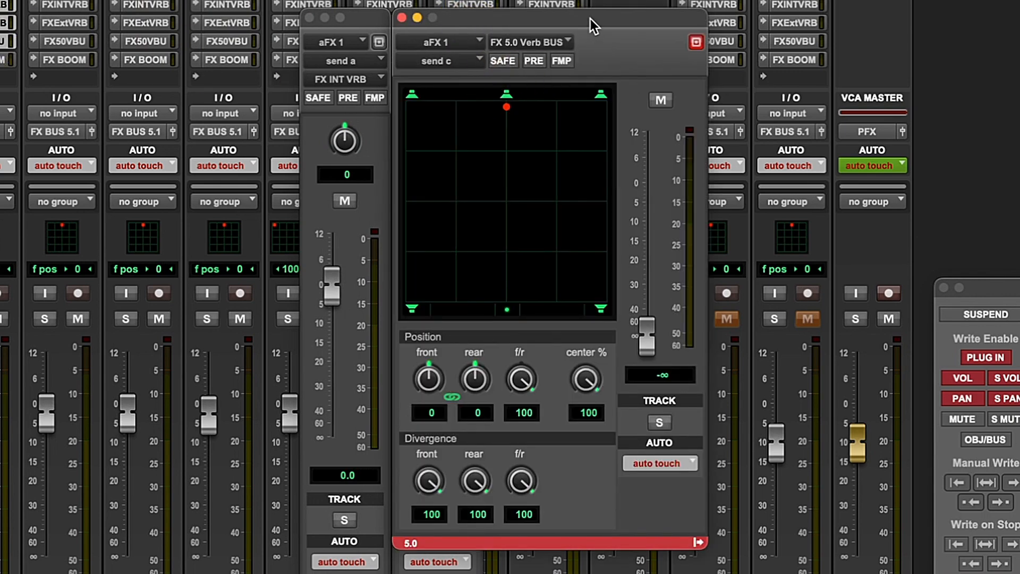
drag(591, 18, 681, 20)
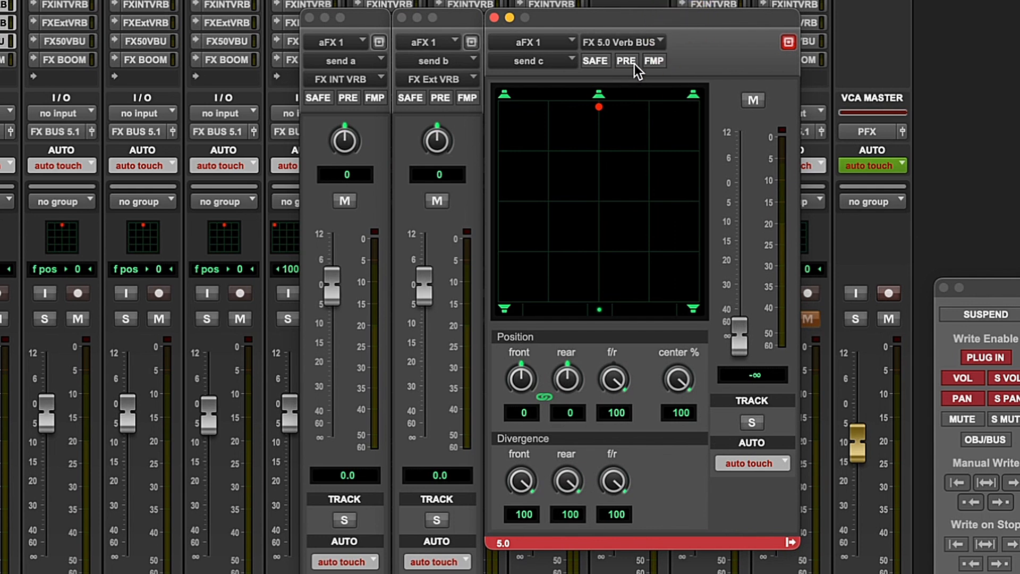
click(788, 42)
click(107, 59)
drag(561, 28, 879, 32)
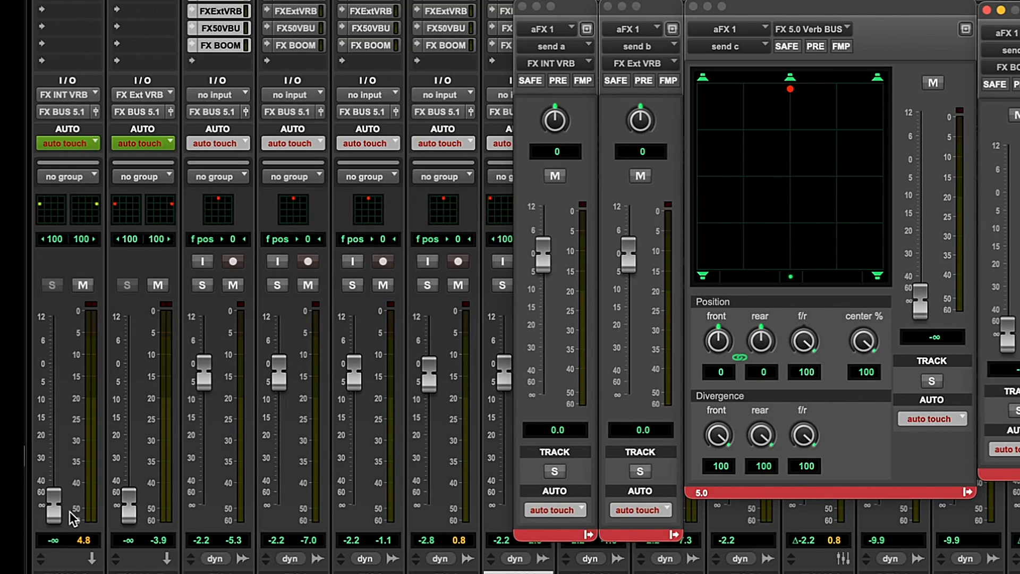
Set the aFX Vrb Int and aFX Vrb Ext return faders to 0.0 dB
drag(51, 509, 93, 542)
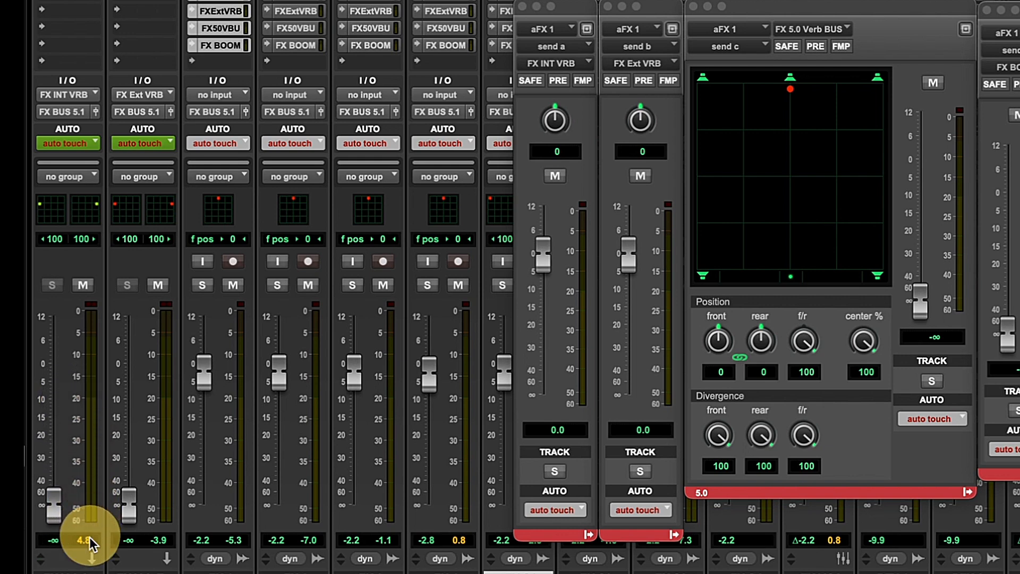
alt+click(53, 502)
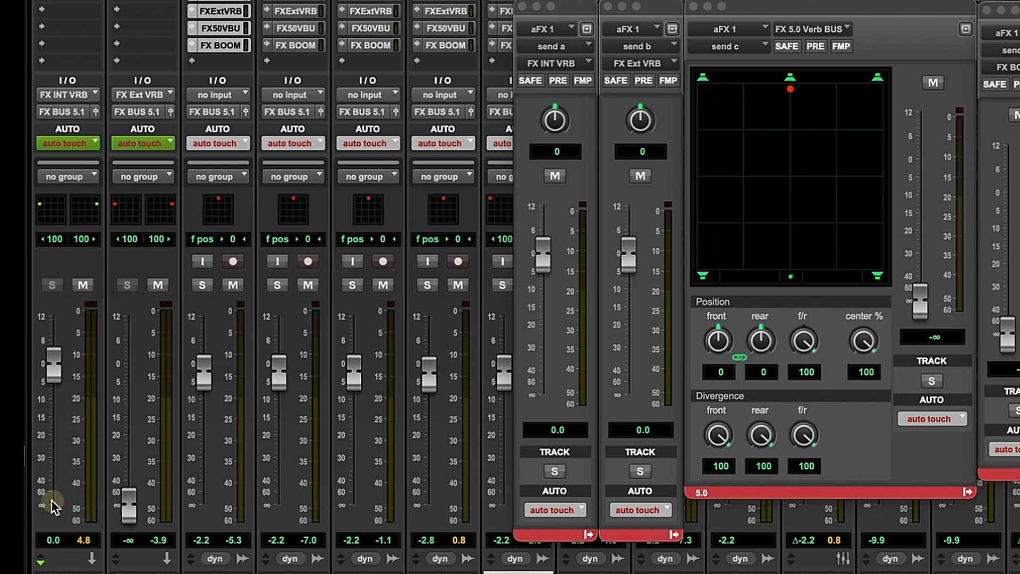
alt+click(128, 502)
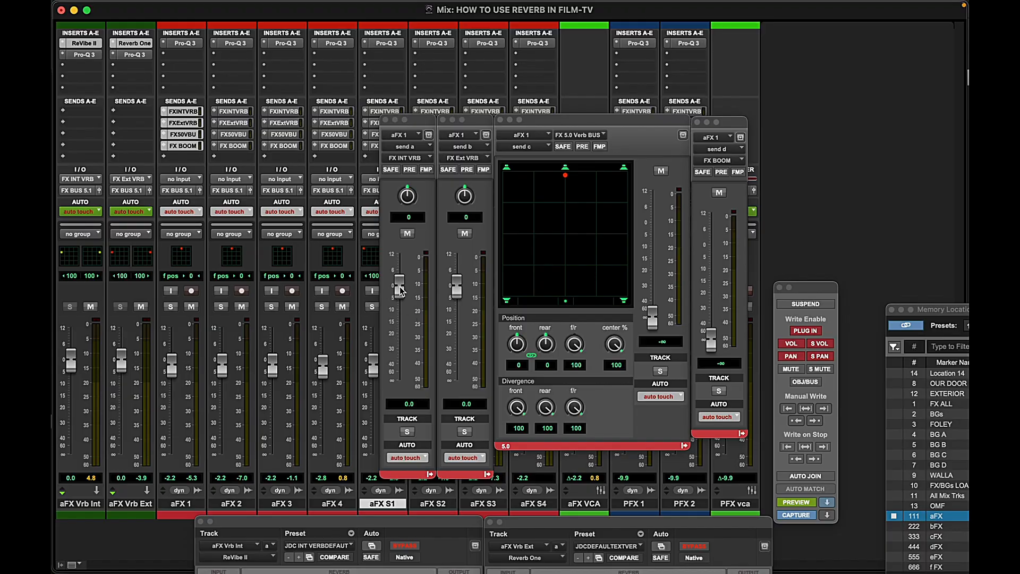
Lower aFX 1's FX INT VRB and FX Ext VRB send faders all the way down and mute both sends
drag(400, 286, 415, 387)
drag(456, 286, 440, 420)
click(397, 387)
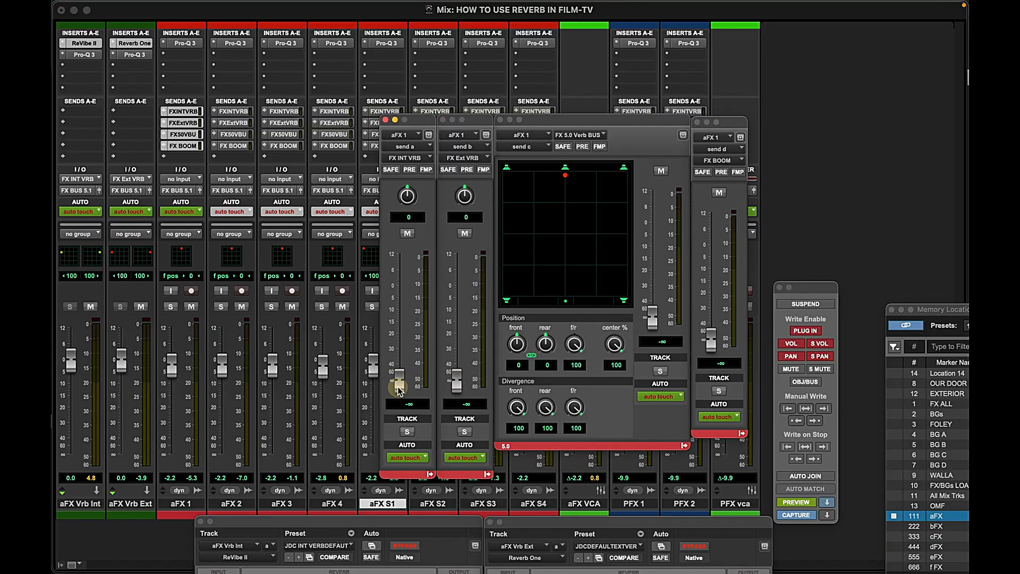
mouse_move(400, 391)
mouse_down()
mouse_move(405, 337)
mouse_move(399, 388)
mouse_up()
click(407, 234)
click(465, 233)
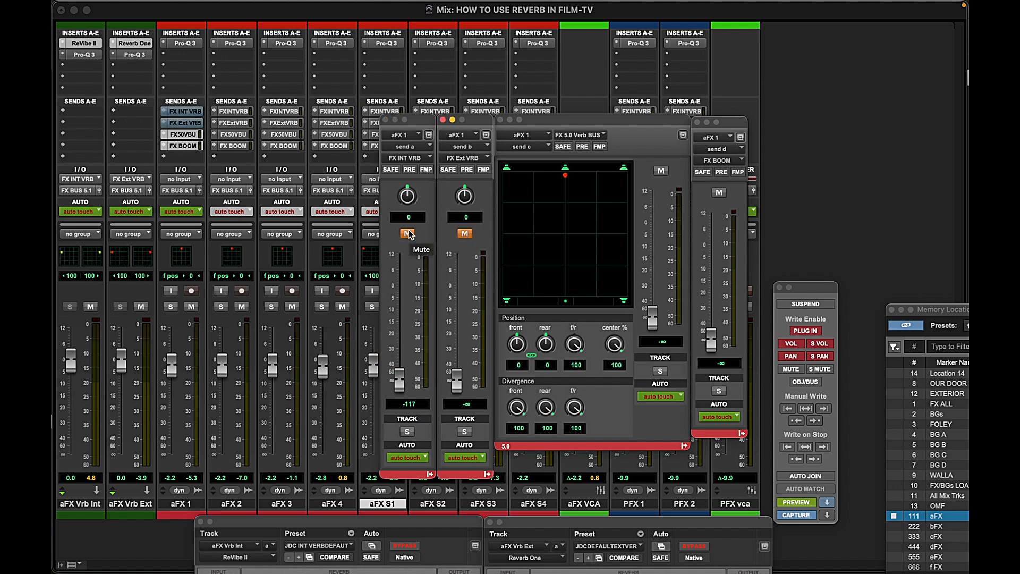
Unmute aFX 1's FX INT VRB send, raise it to about -15.3 dB and mute it again
click(407, 233)
drag(397, 380, 399, 323)
click(408, 234)
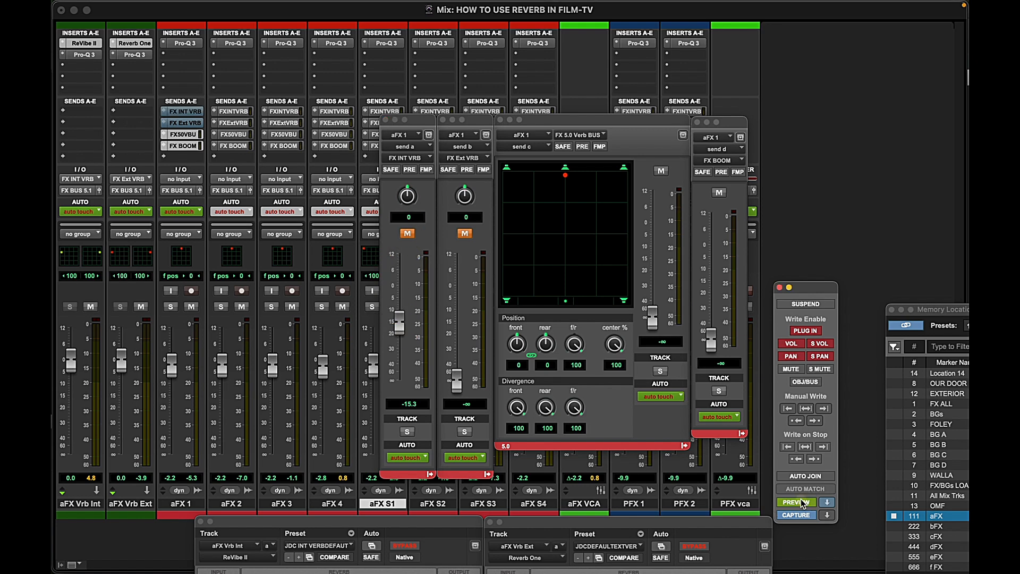
Turn off automation Preview and unmute aFX 1's FX INT VRB and FX Ext VRB sends
click(802, 502)
click(408, 234)
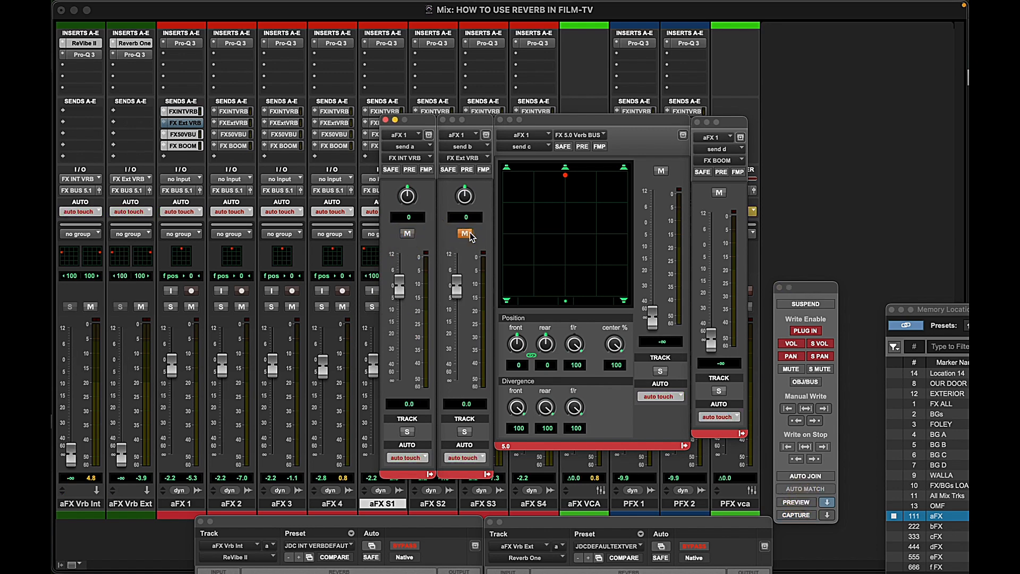
click(465, 233)
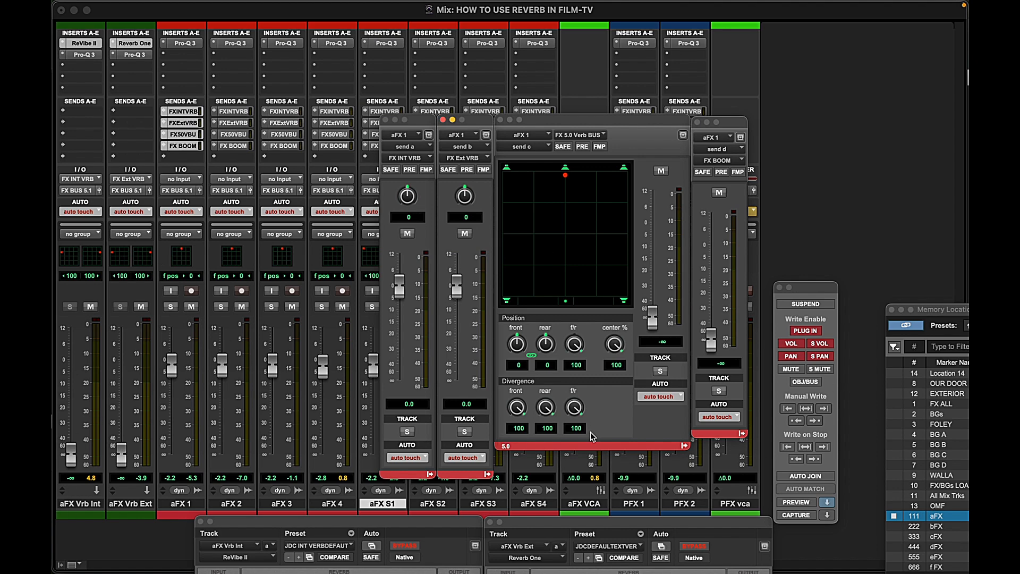
Return to the Edit window and close all four aFX 1 send windows
key(super+equal)
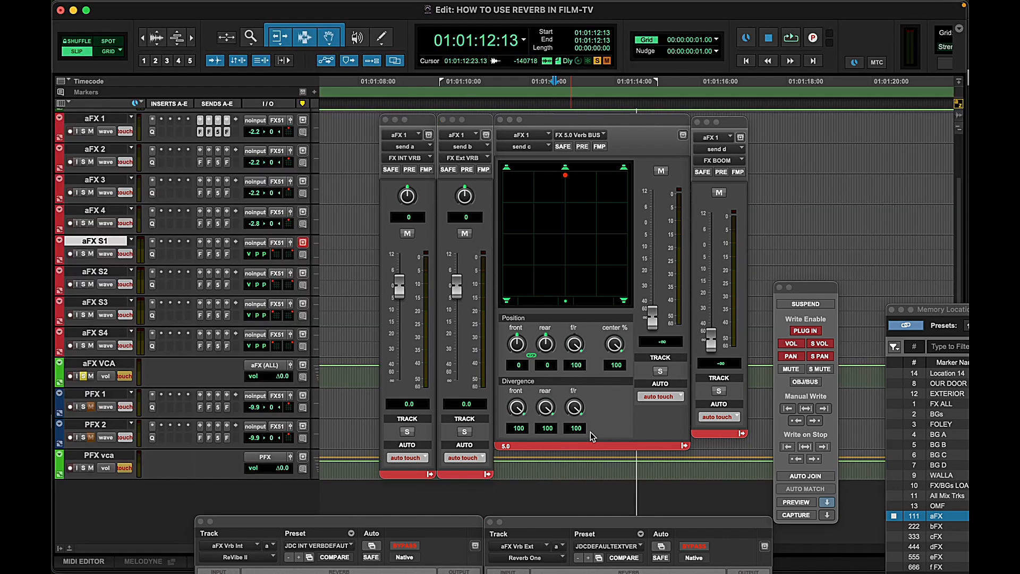
click(385, 120)
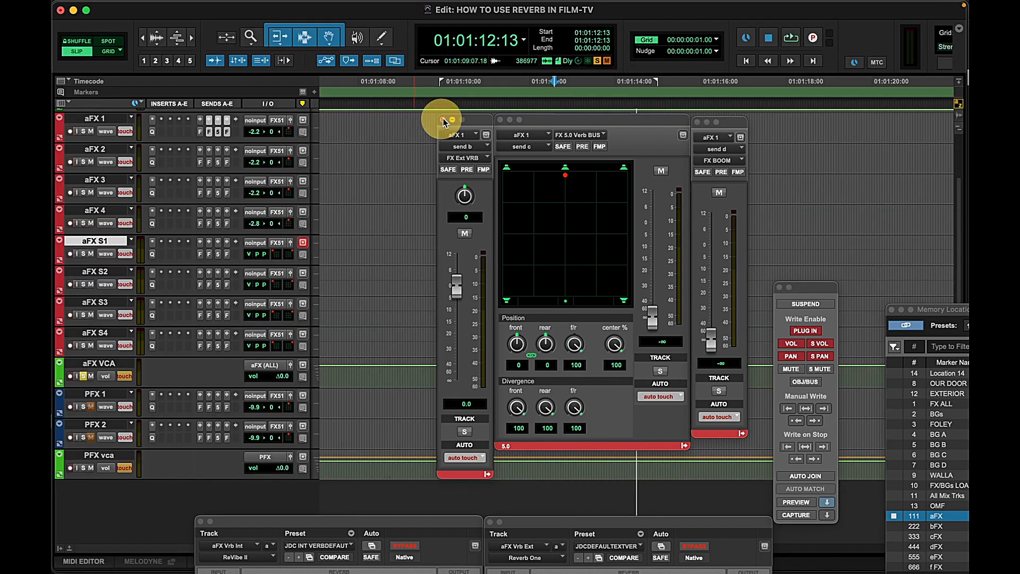
click(443, 120)
click(500, 120)
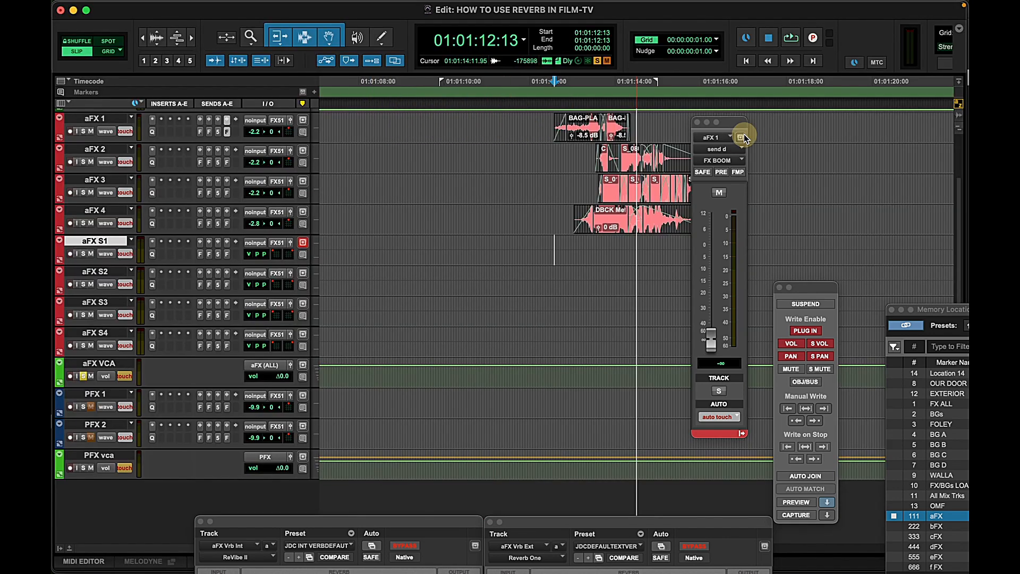
click(698, 122)
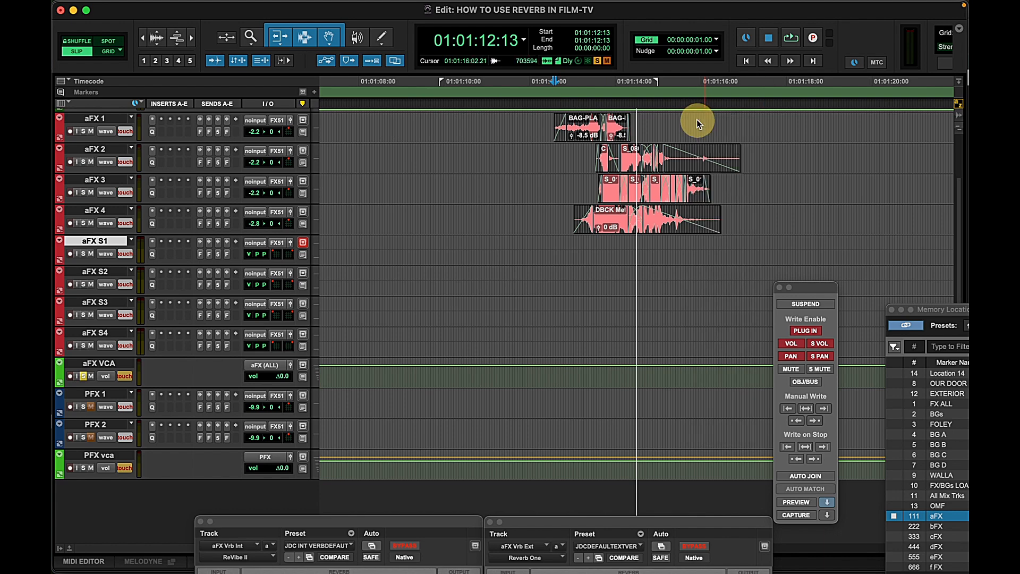
Show the video window and play the soloed effects from 01:01:12:10 on the aFX VCA track
key(super+9)
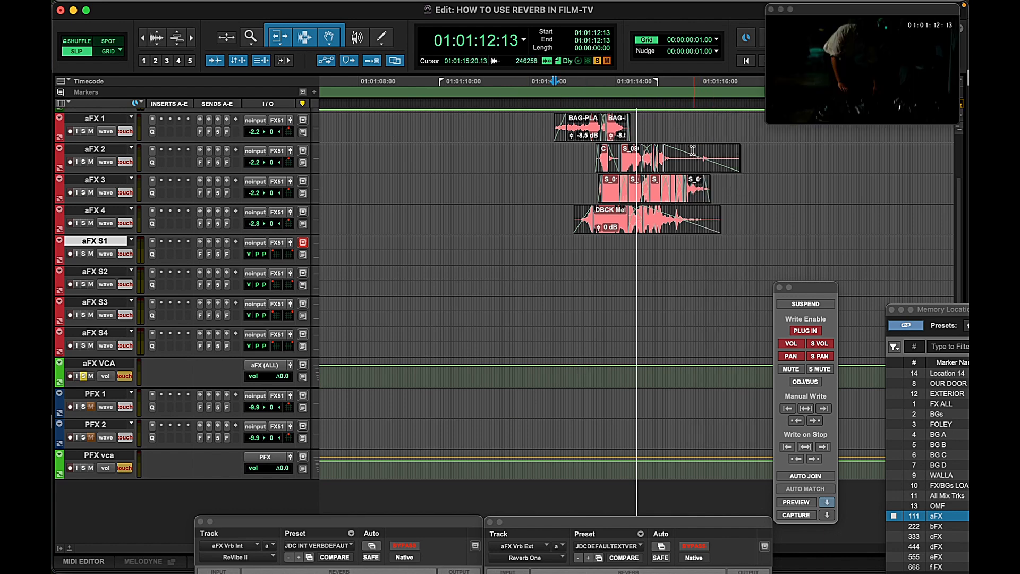
drag(556, 158, 740, 166)
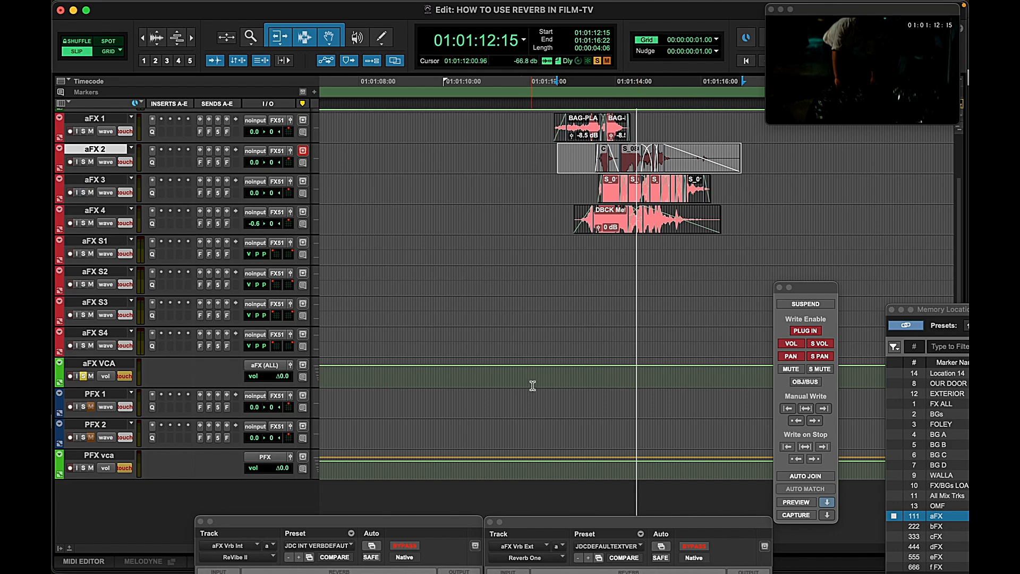
click(549, 372)
key(space)
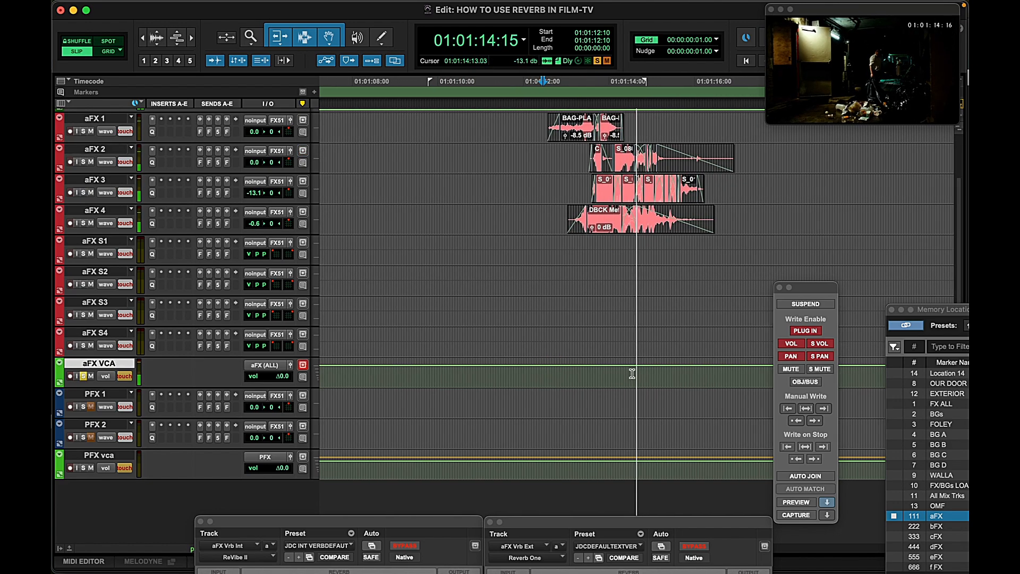
Preview the aFX Vrb Ext fader at about -11.3 dB during playback in the Mix window, and turn automation Preview off in the Edit window
key(space)
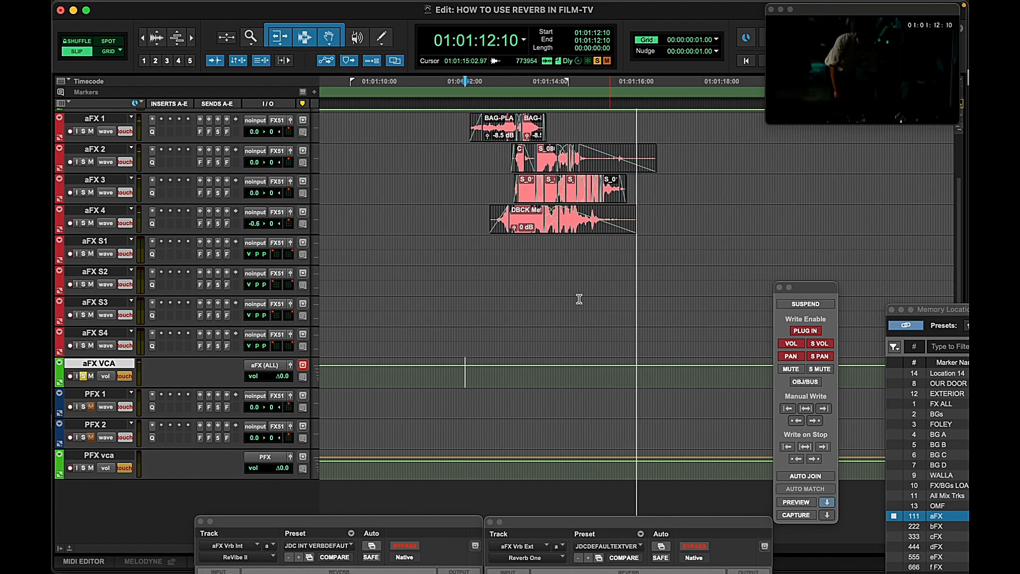
key(super+equal)
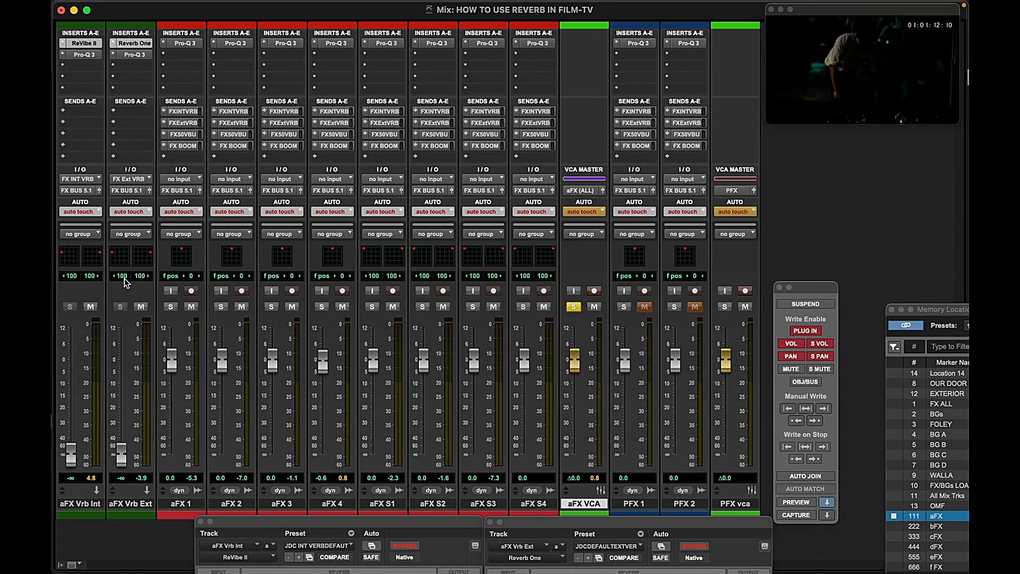
click(796, 502)
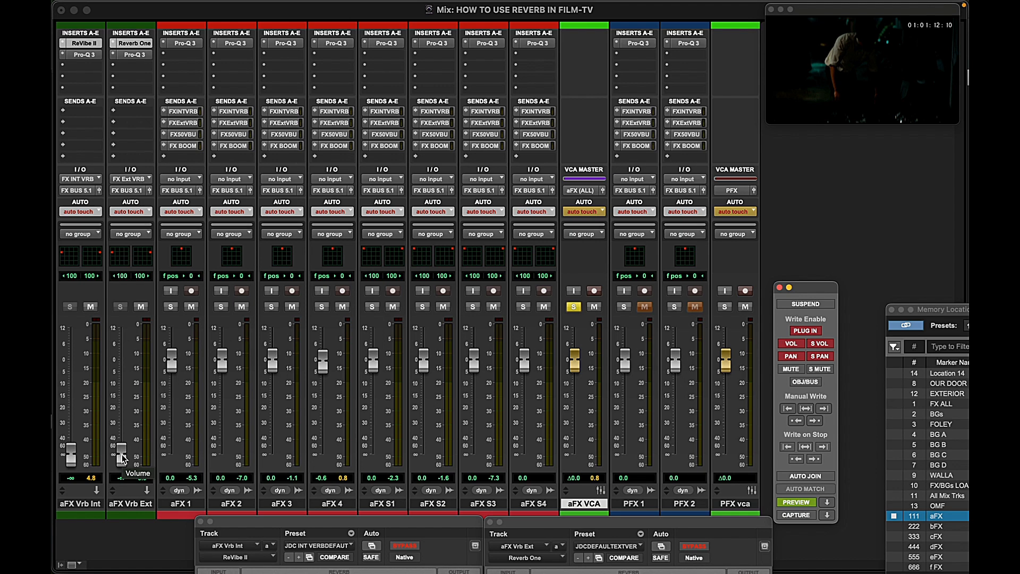
drag(122, 457, 124, 393)
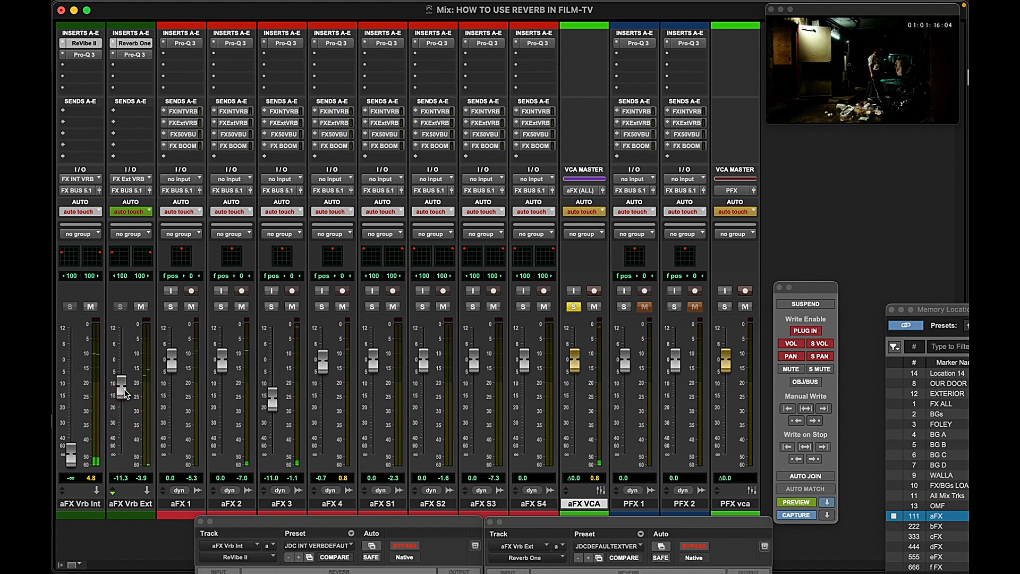
key(space)
key(super+equal)
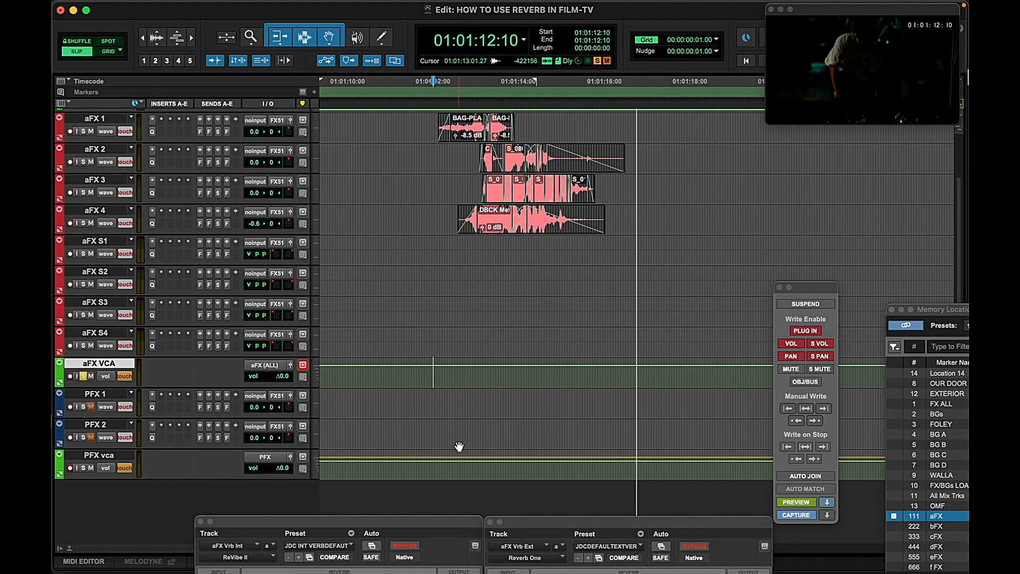
click(805, 503)
Play the soloed effects from 01:01:14:18 on aFX 1 with the timeline zoomed in
click(533, 121)
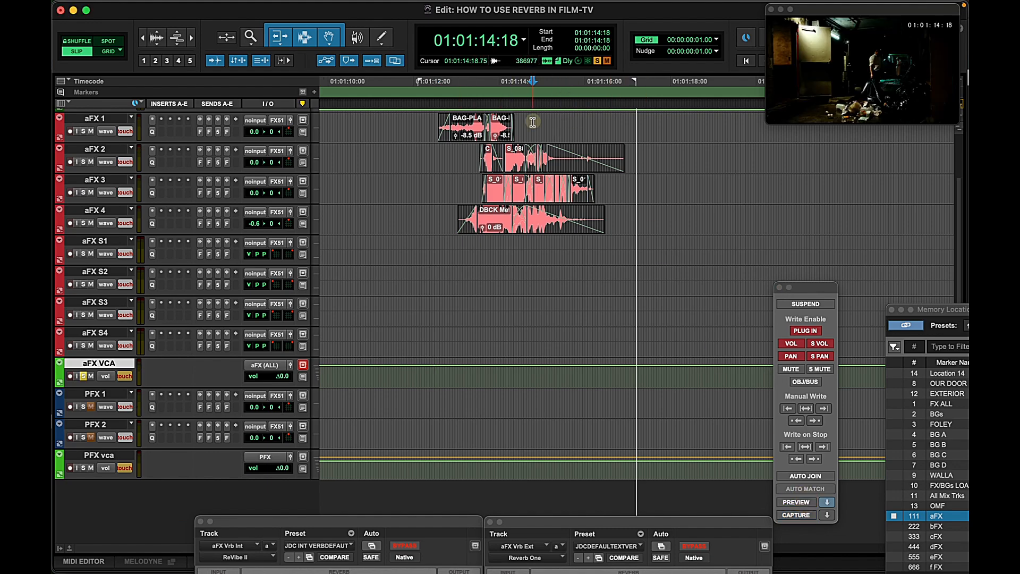
key(space)
key(t)
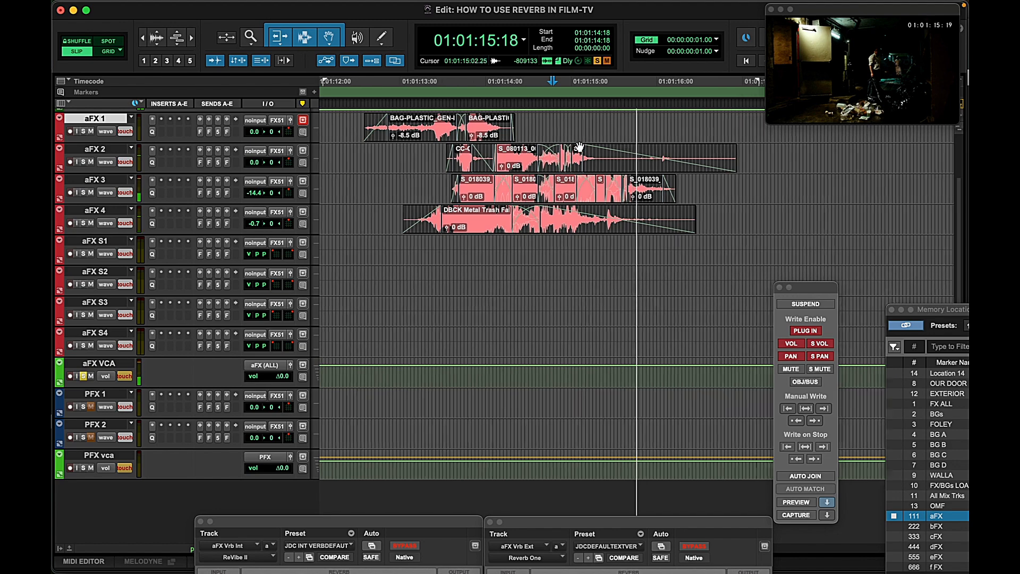
key(space)
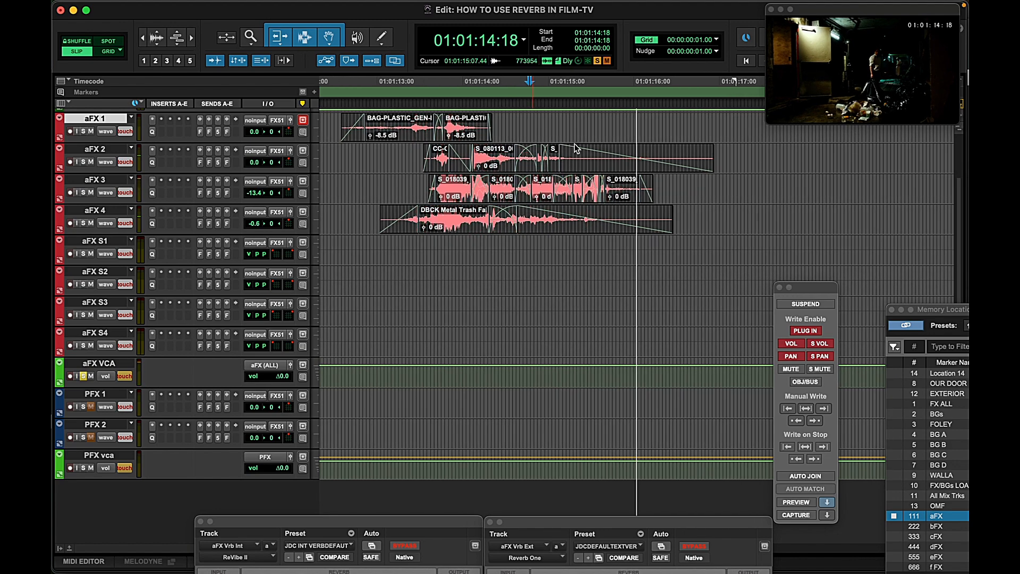
Solo aFX 4 and listen to its clip from 01:01:15:01
click(553, 210)
key(shift+s)
key(space)
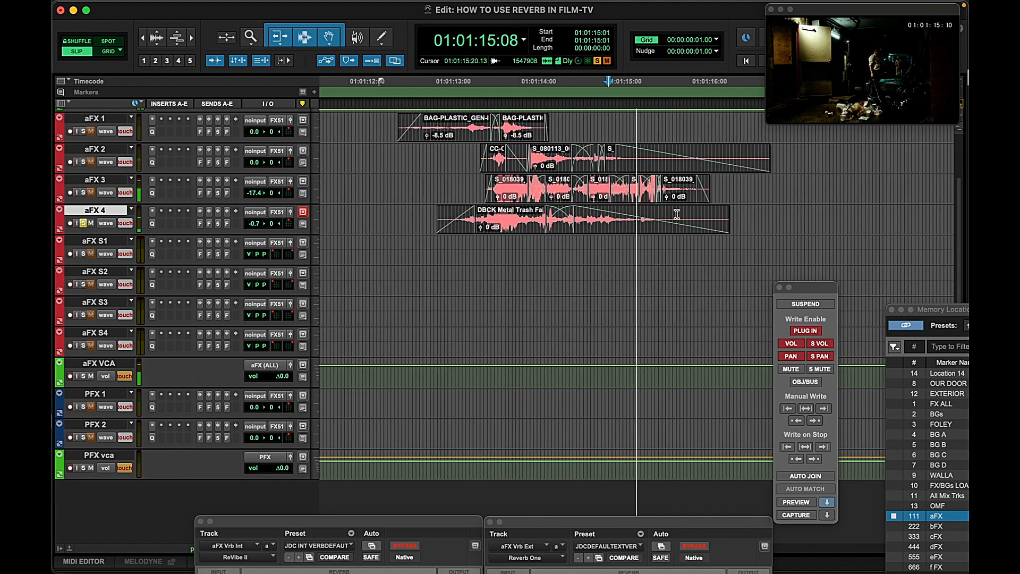
key(space)
Solo aFX 3 and listen to its clips from 01:01:14:23
click(538, 180)
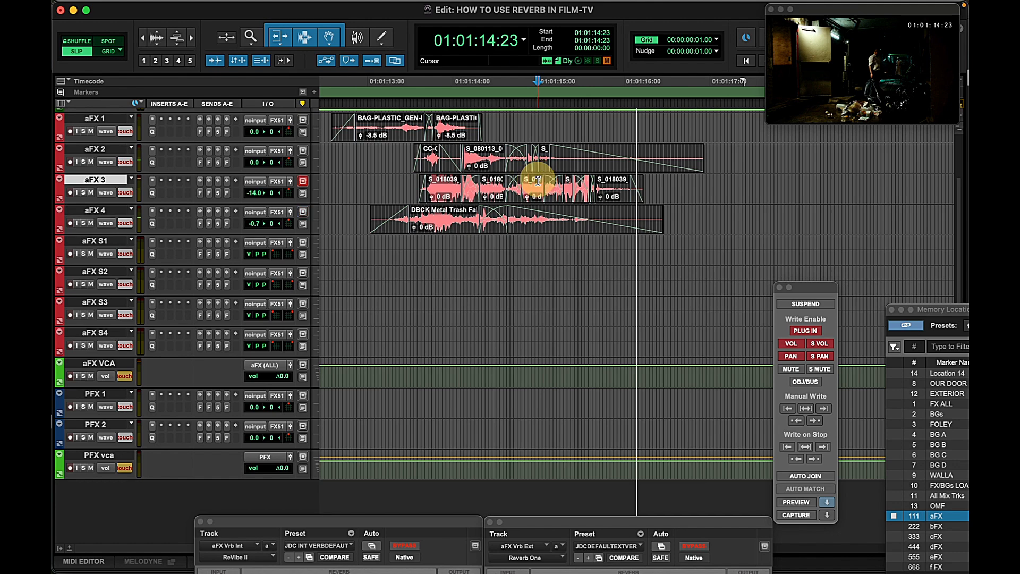
key(shift+s)
key(space)
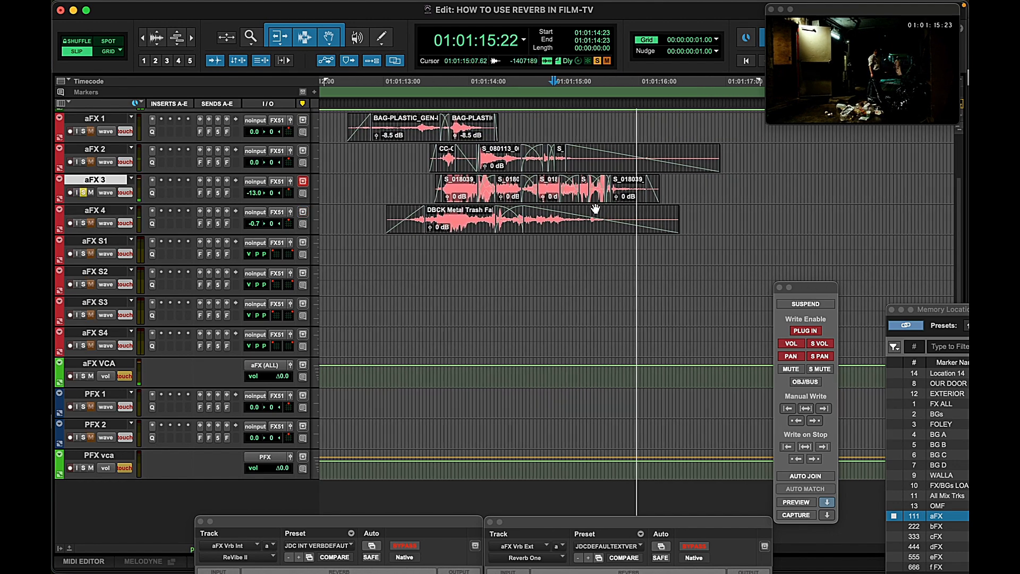
key(space)
Group the aFX 3 clips between 01:01:14:16 and 01:01:16:05 into one clip group
click(630, 200)
shift+click(549, 200)
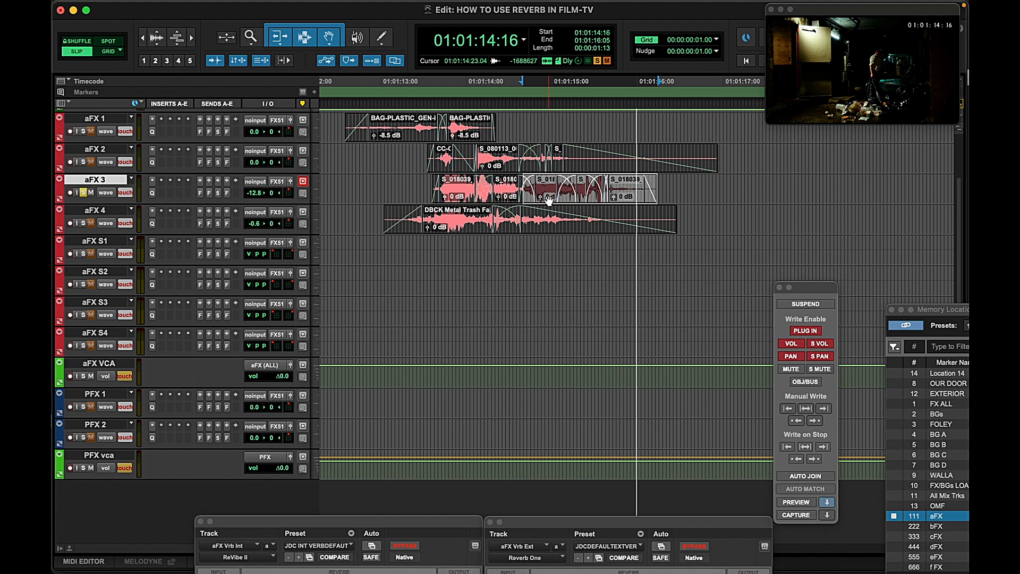
key(super+alt+g)
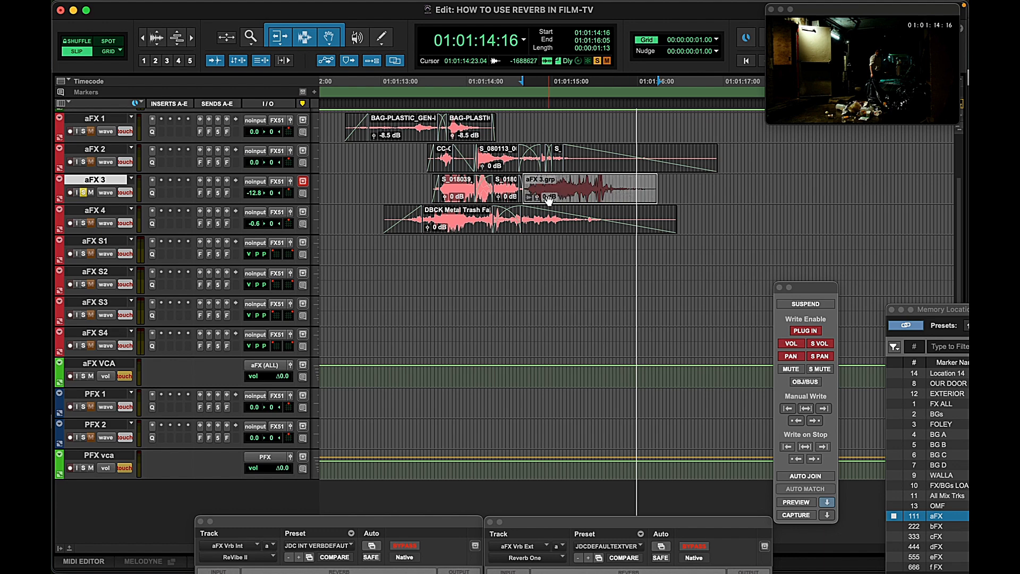
Trim the end of the aFX 3 clip group to 01:01:15:12 and add a fade-out to it
click(597, 180)
key(s)
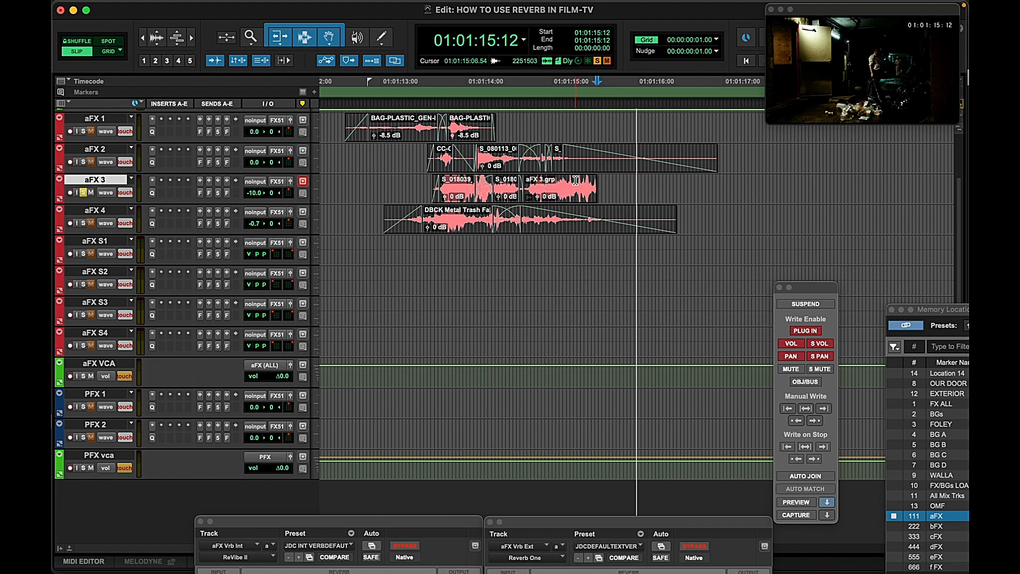
click(576, 181)
key(g)
Solo the aFX VCA track and play the effects from 01:01:12:14
click(352, 181)
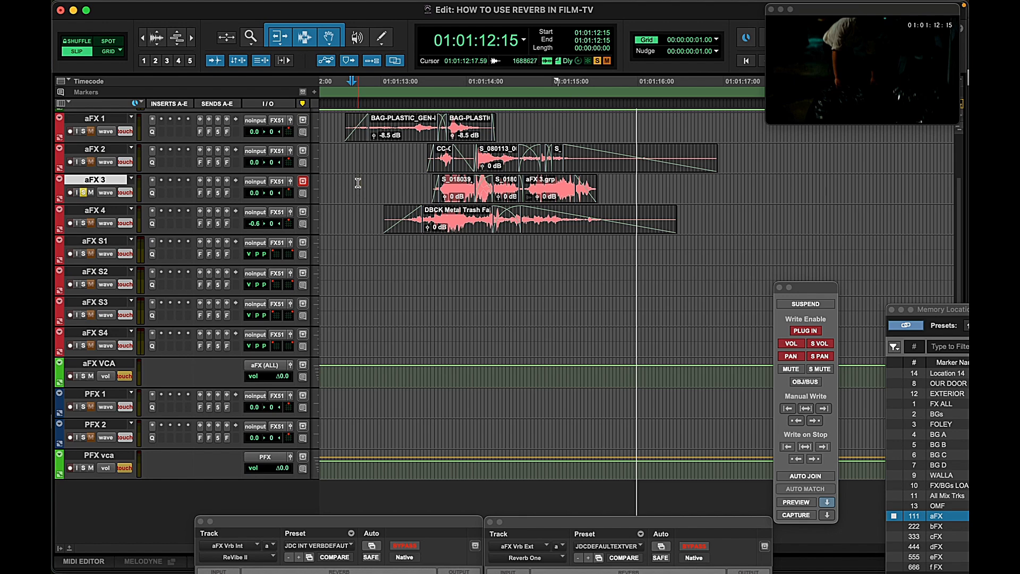
click(346, 376)
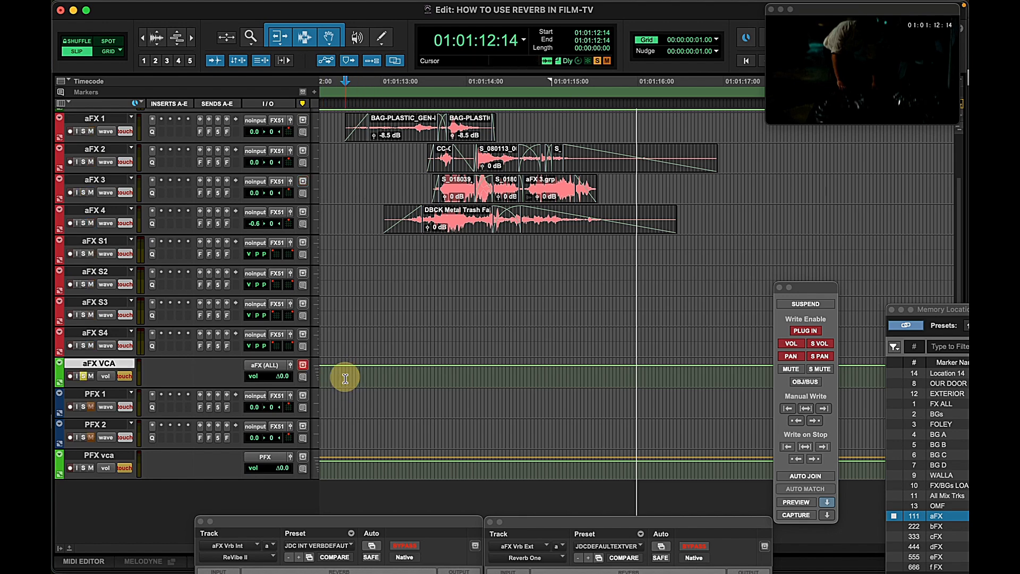
key(shift+s)
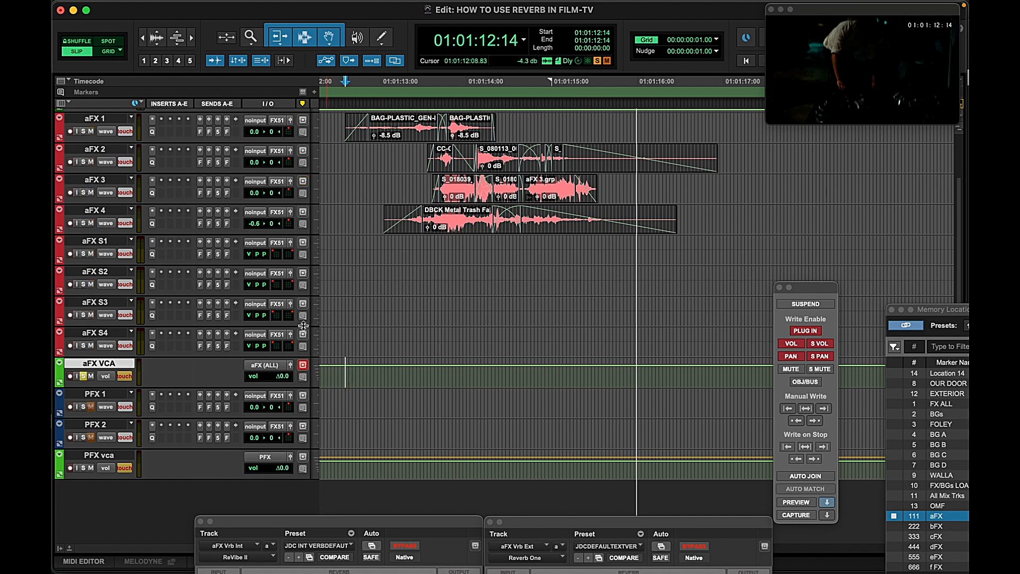
key(space)
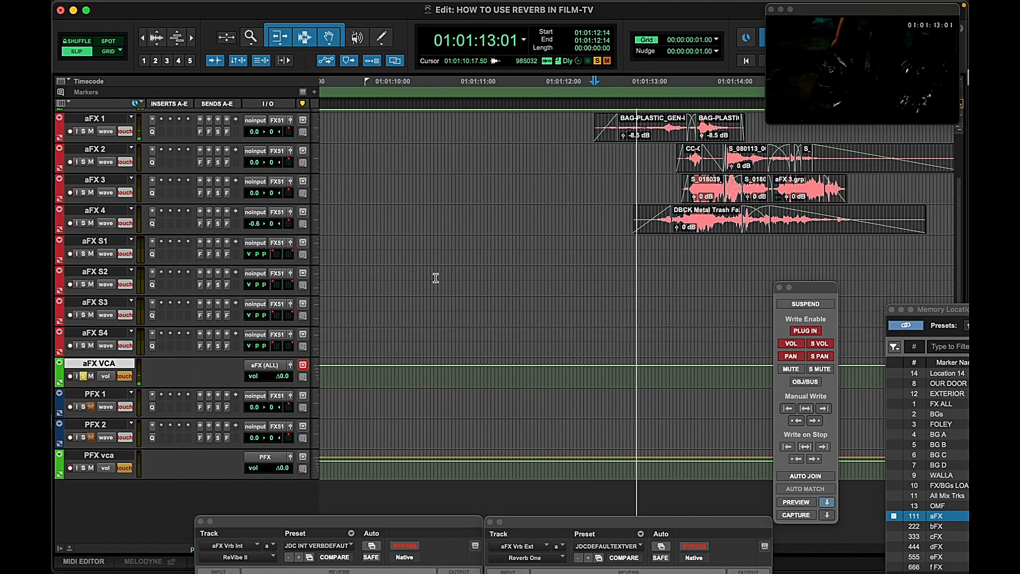
Open aFX 1's FX INT VRB send window from the Mix window
key(super+equal)
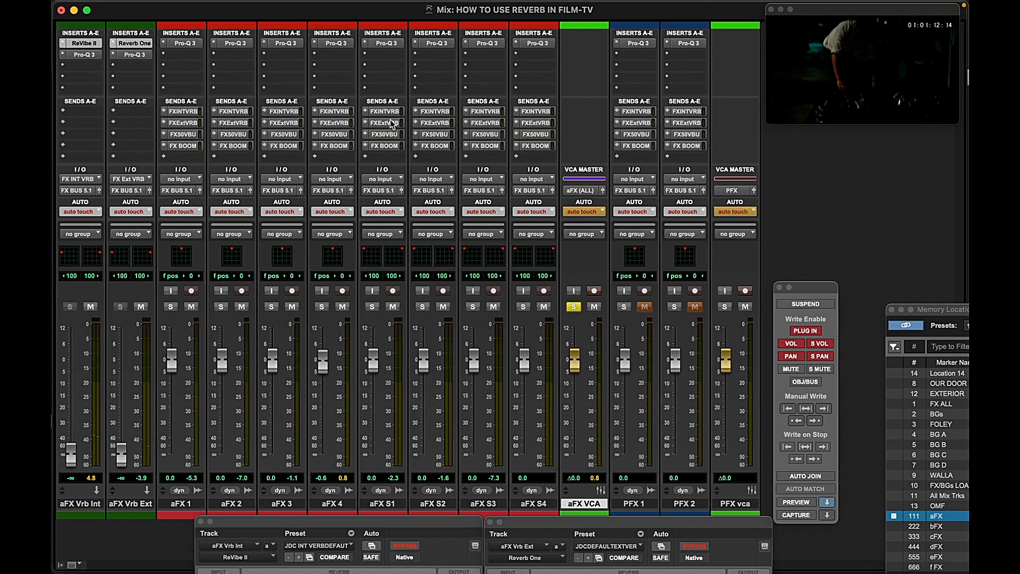
click(181, 111)
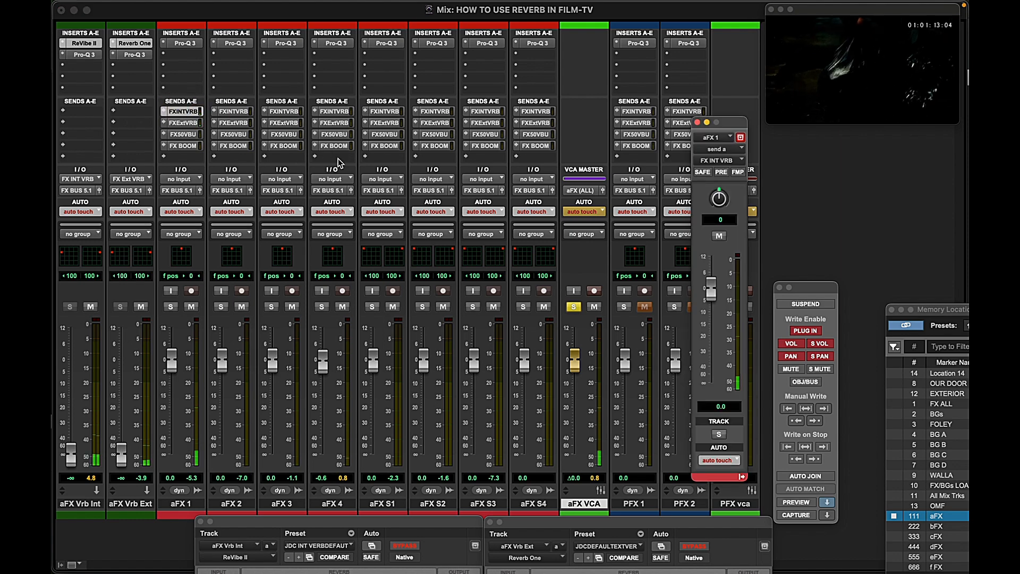
Show the Tracks and Groups lists in the Edit window, reactivate the suspended groups and return to the Mix window
key(super+equal)
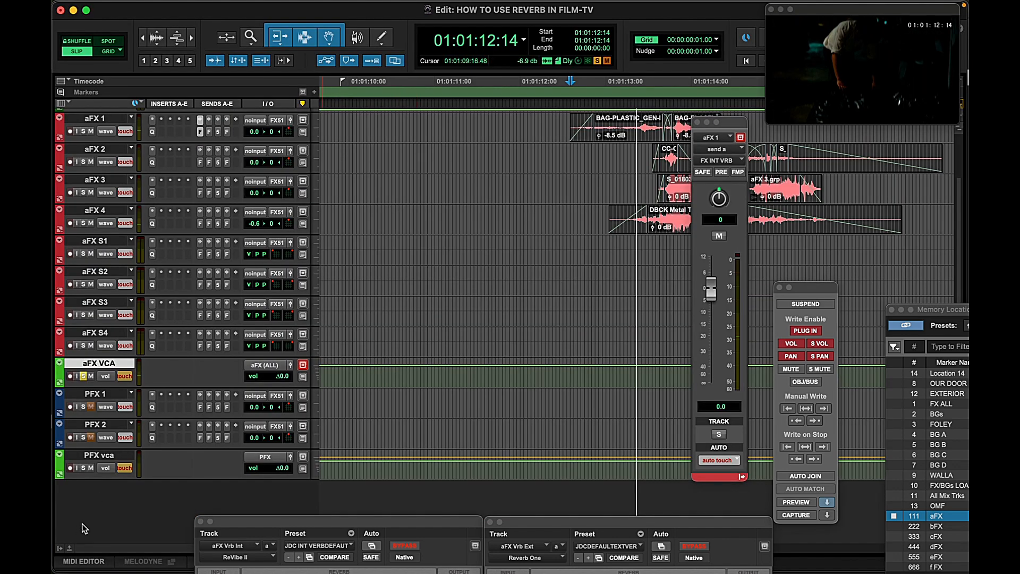
click(59, 547)
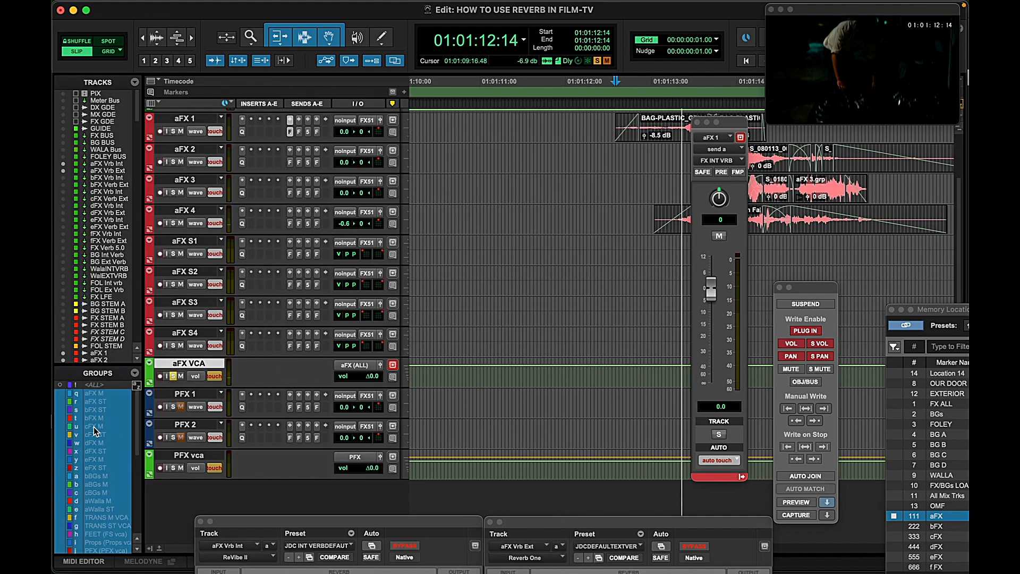
scroll(631, 230, right, 3)
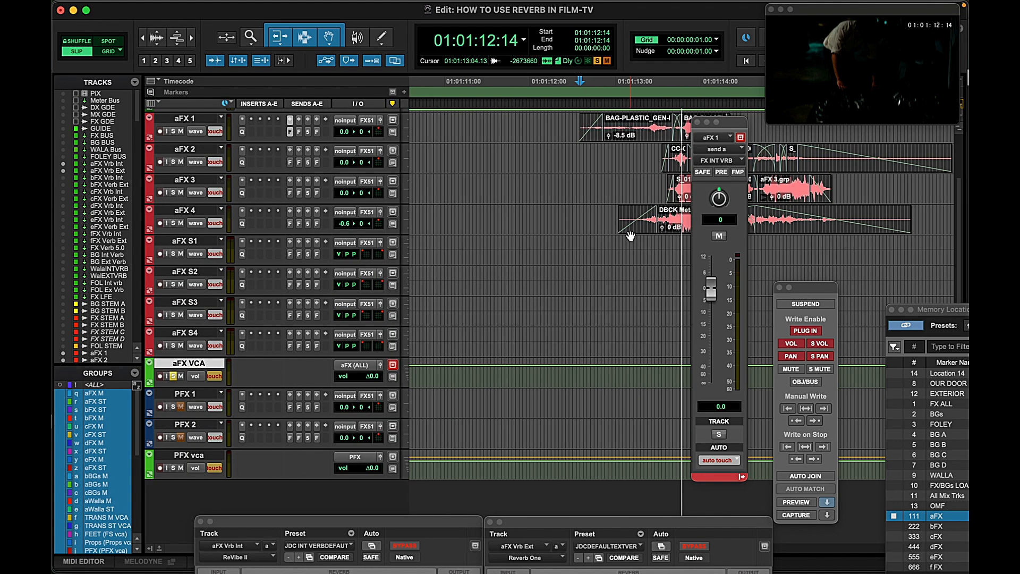
key(super+equal)
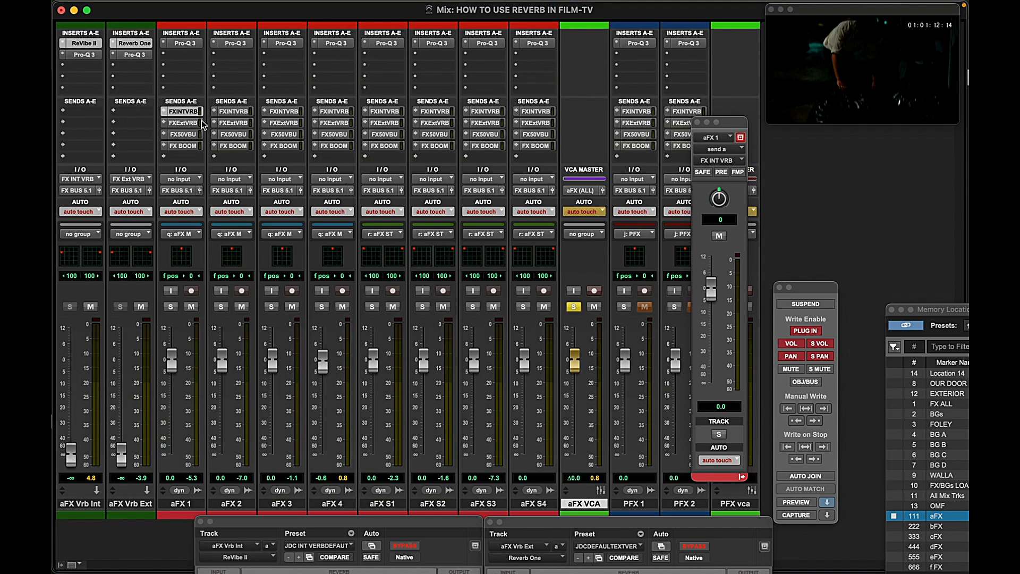
Close and reopen aFX 1's FX INT VRB send window, and suspend the groups again from the Edit window
click(187, 112)
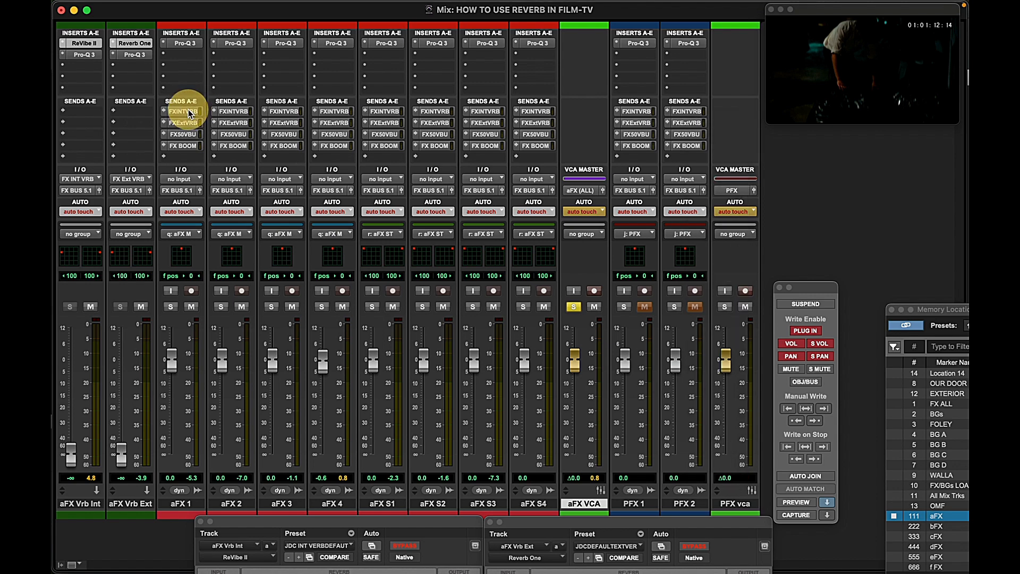
click(188, 112)
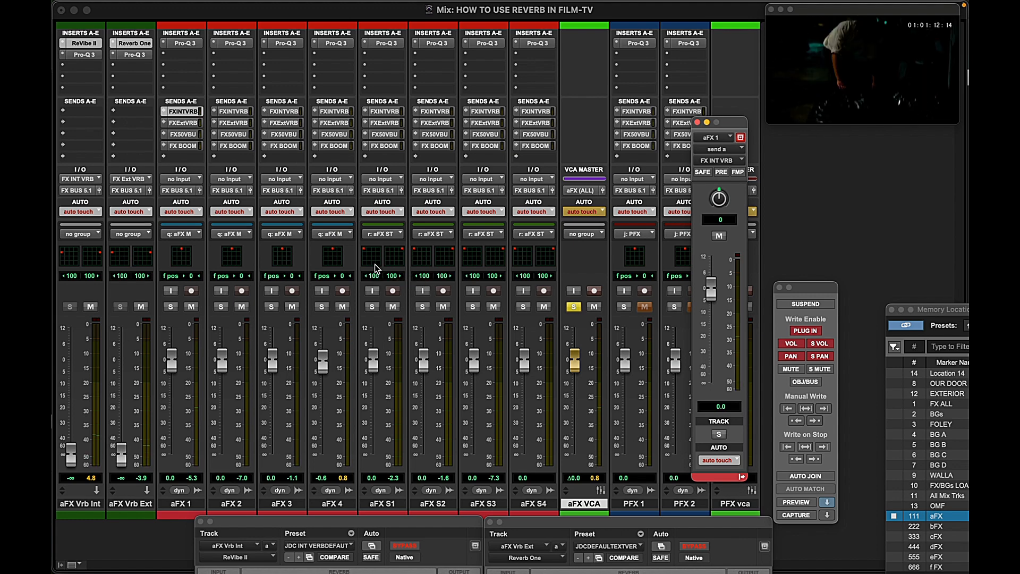
key(super+equal)
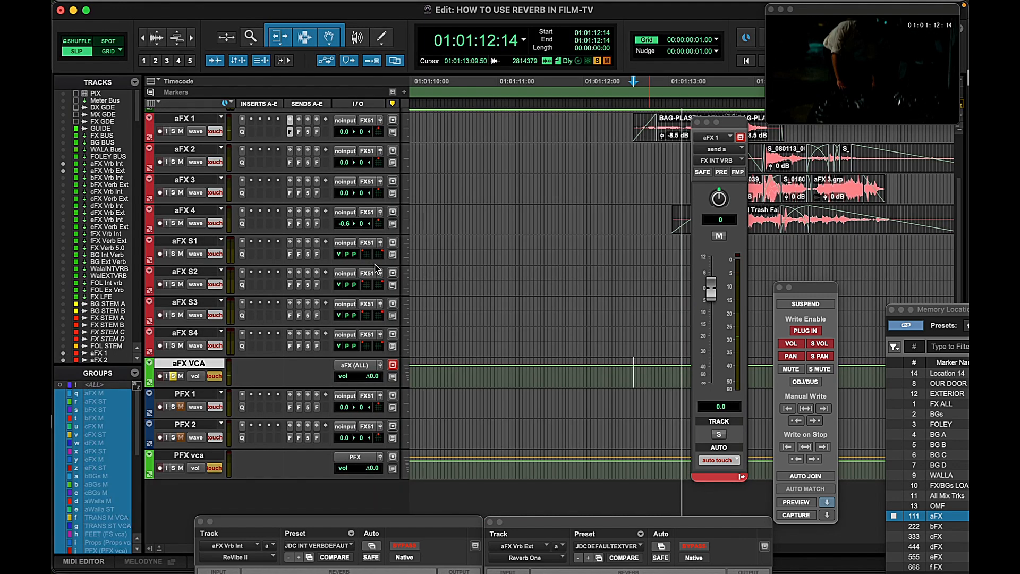
key(super+equal)
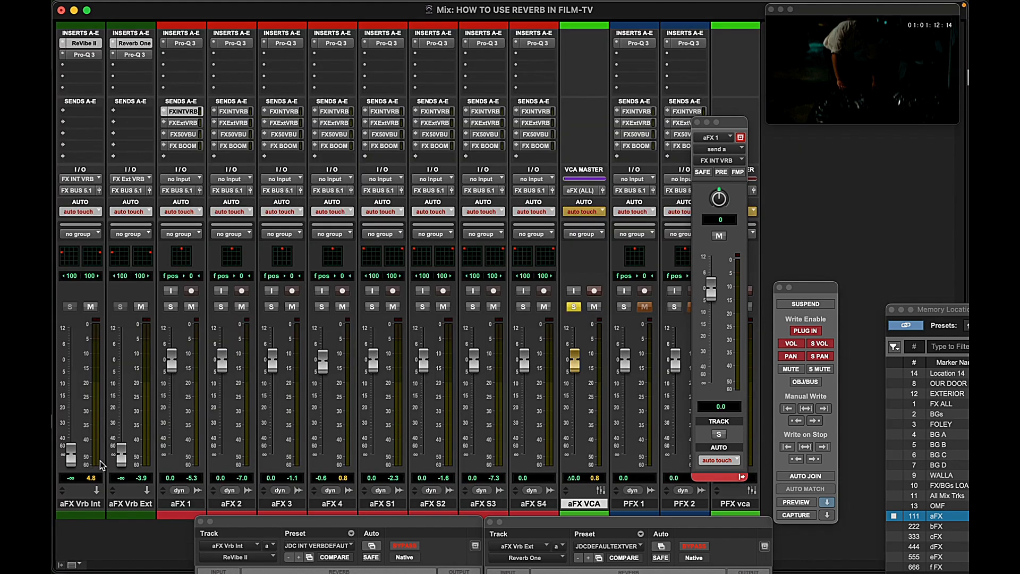
Turn on automation Preview and raise the aFX Vrb Ext fader to about -12.9 dB
drag(127, 460, 121, 429)
key(space)
click(798, 503)
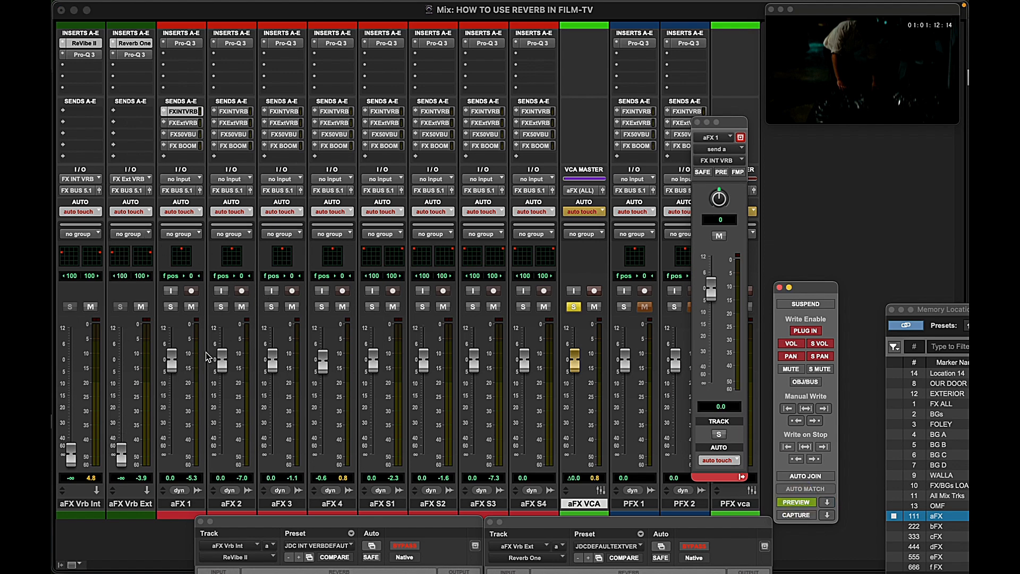
drag(125, 451, 125, 390)
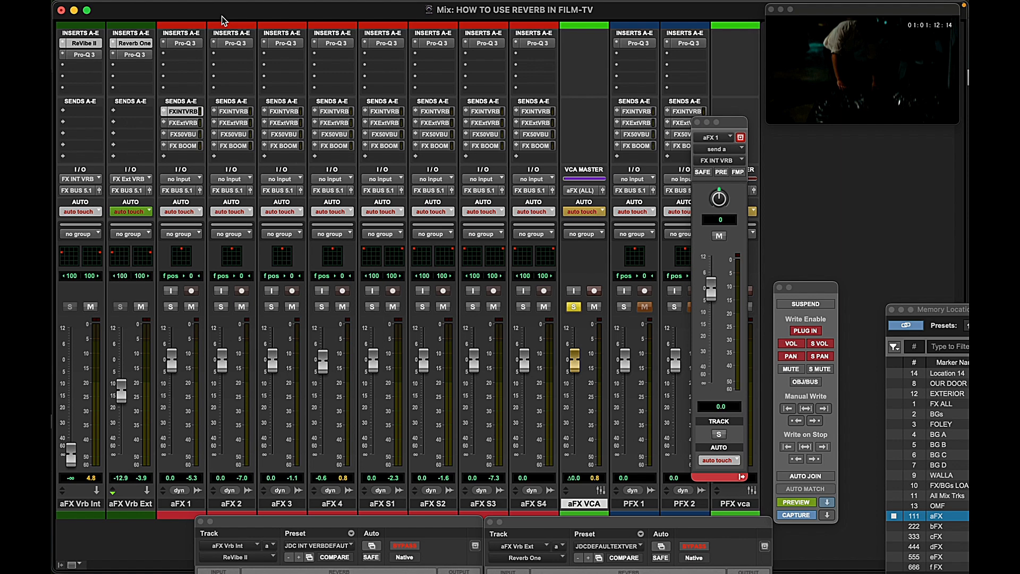
Load the JDC preset STADIUM SLAP in aFX Vrb Ext's Reverb One and raise that track's fader to about -4.3 dB
click(137, 45)
drag(601, 527, 507, 118)
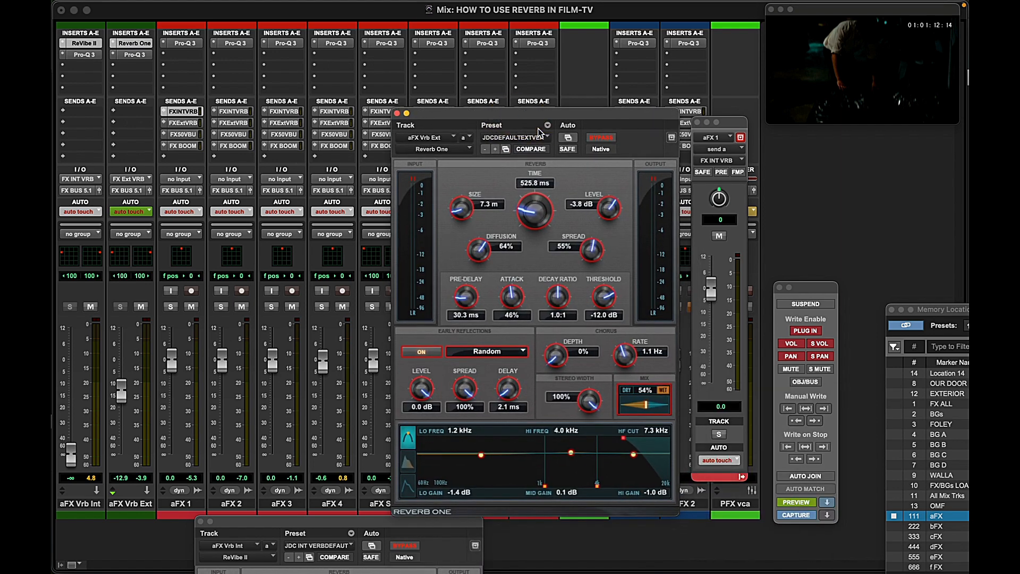
click(524, 138)
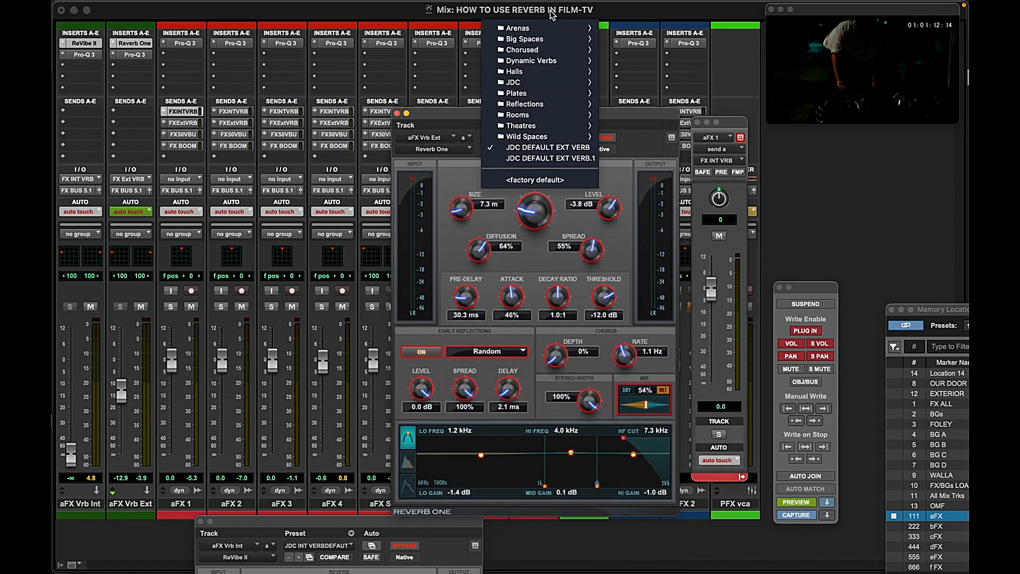
mouse_move(540, 83)
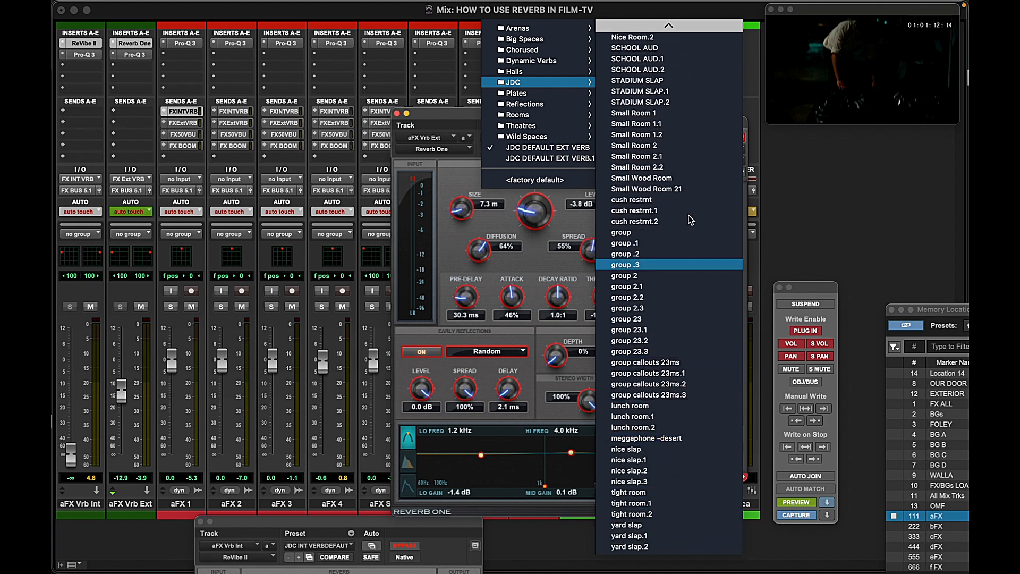
click(644, 85)
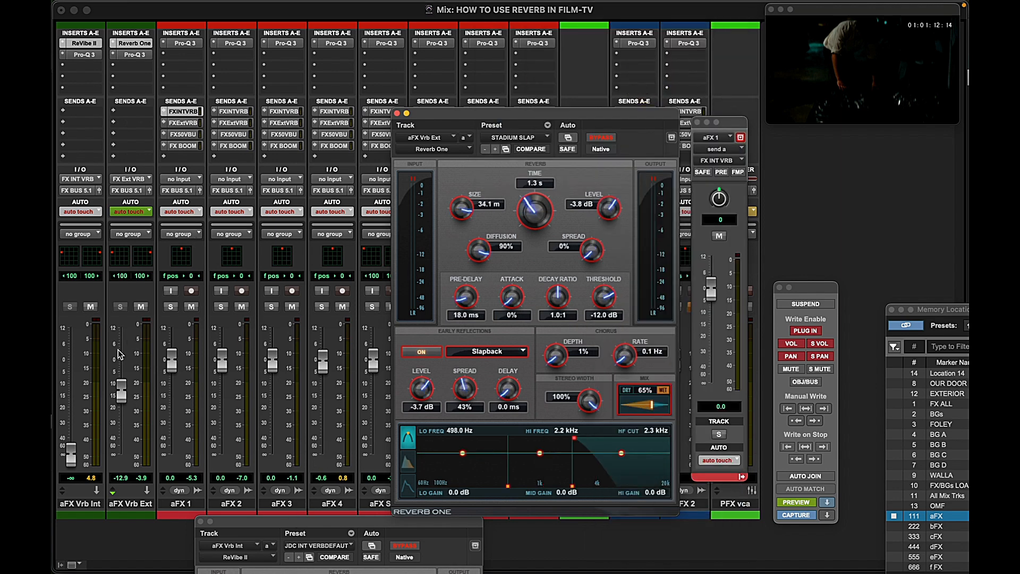
drag(124, 393, 123, 384)
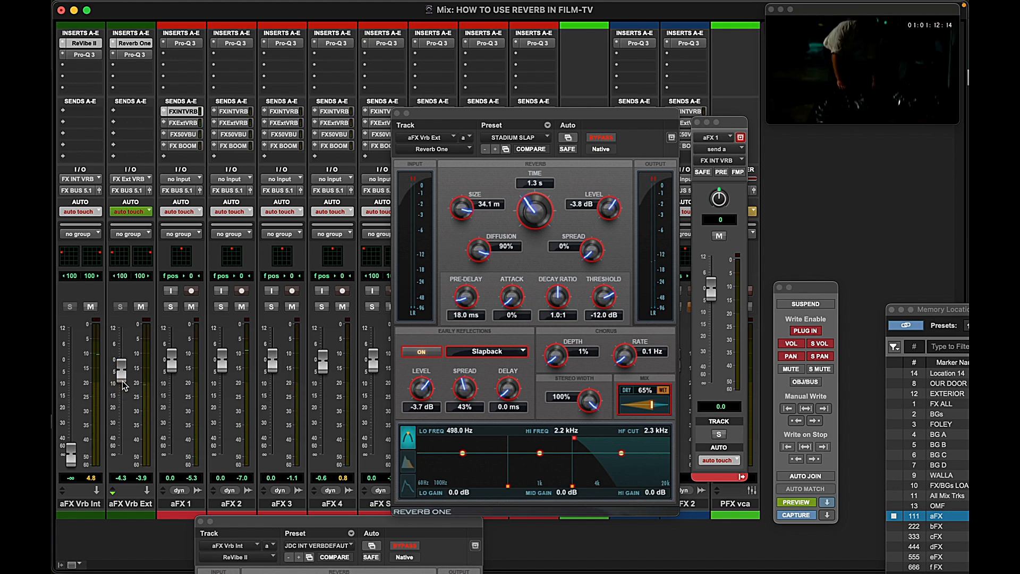
Load the Big Spaces preset Cathedral in aFX Vrb Ext's Reverb One and audition it with the track's fader at about -3.6 dB
click(515, 138)
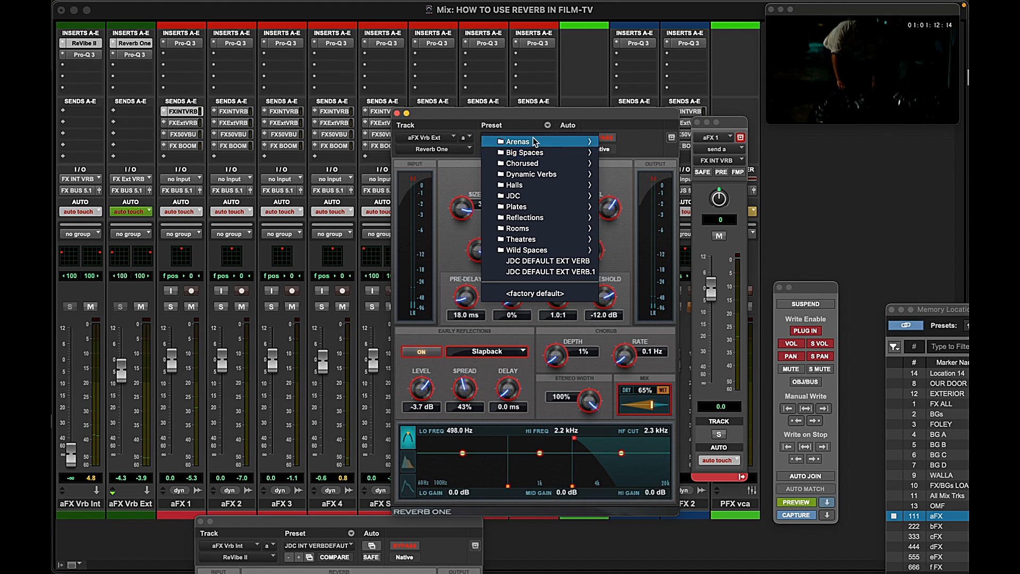
mouse_move(578, 142)
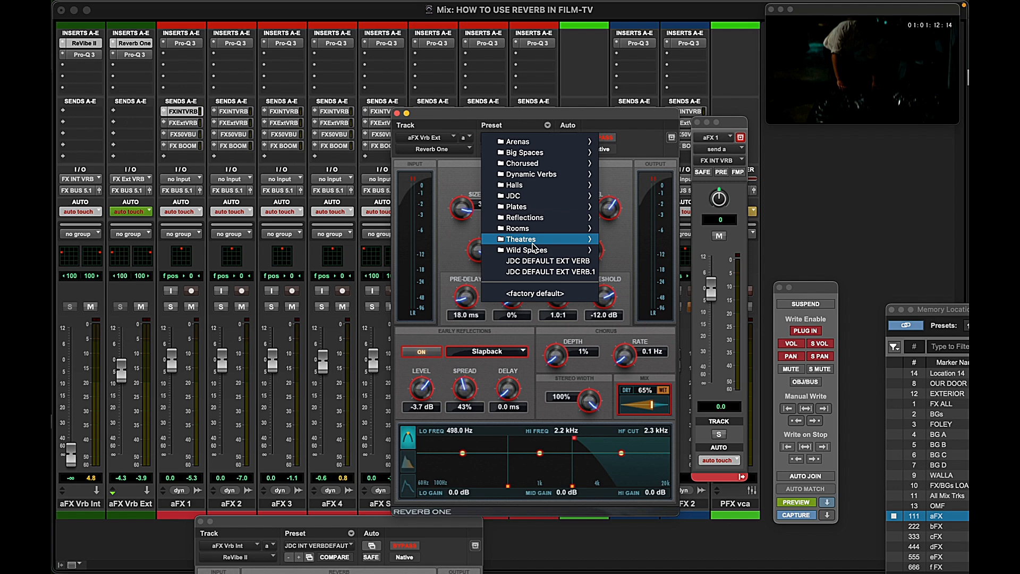
mouse_move(542, 220)
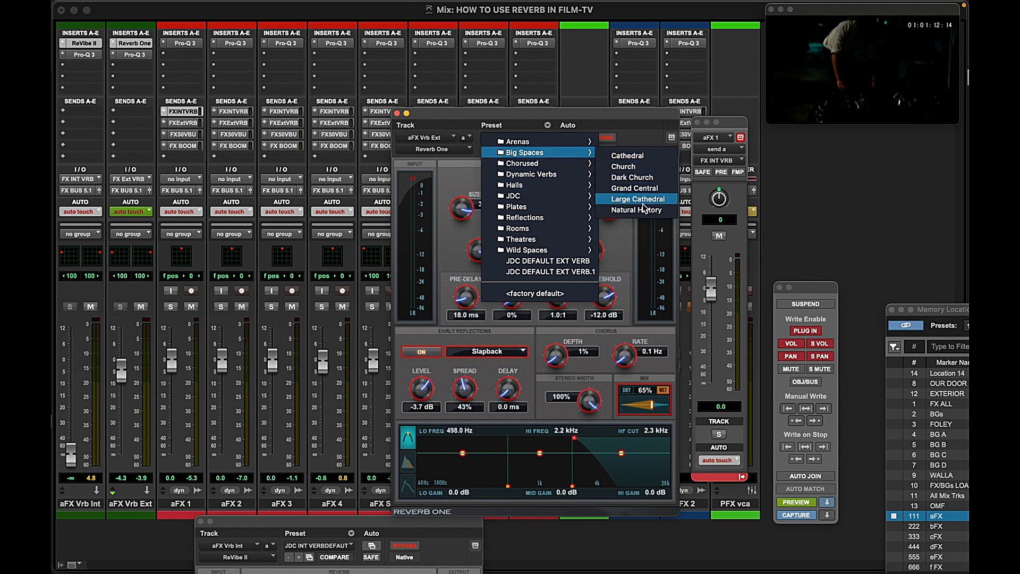
click(627, 156)
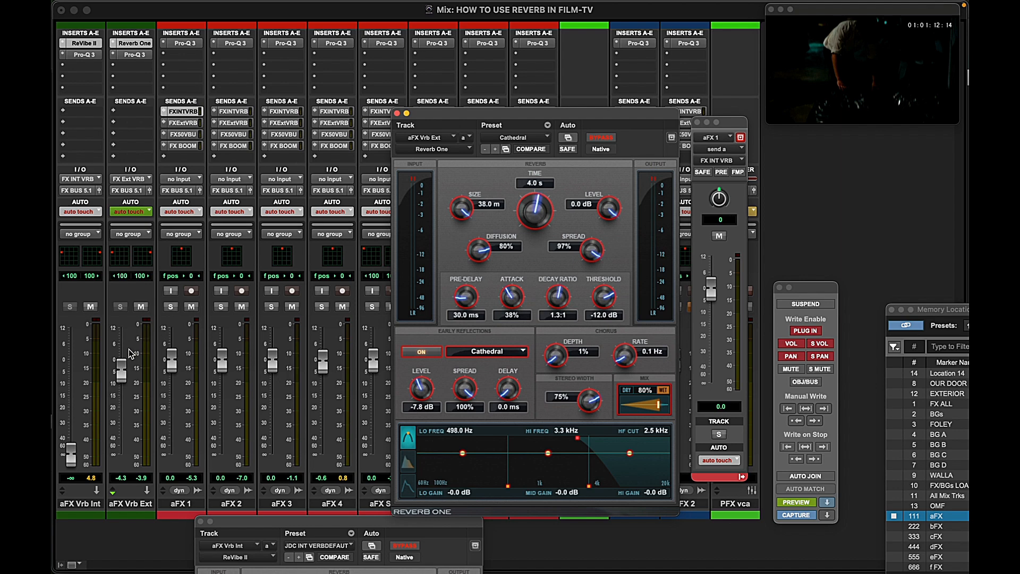
key(space)
drag(122, 373, 123, 374)
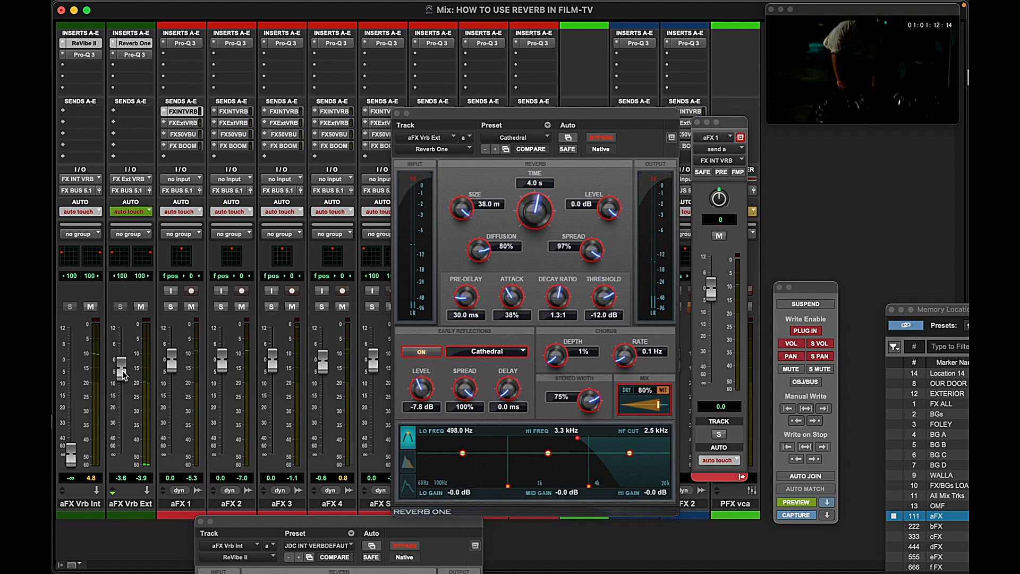
Hide the video window and load the JDC DEFAULT EXT VERB preset in aFX Vrb Ext's Reverb One
key(super+9)
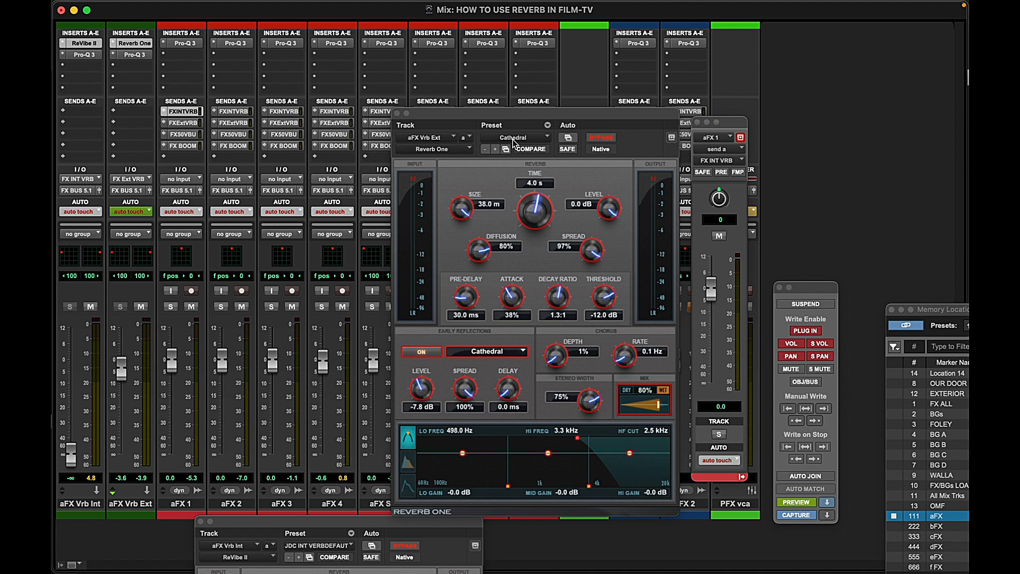
click(512, 138)
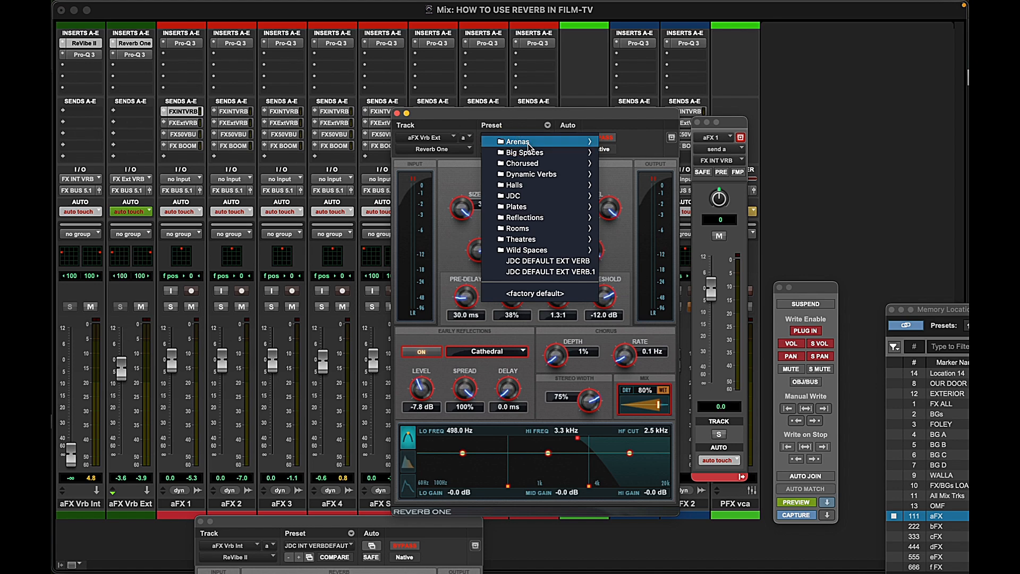
click(602, 118)
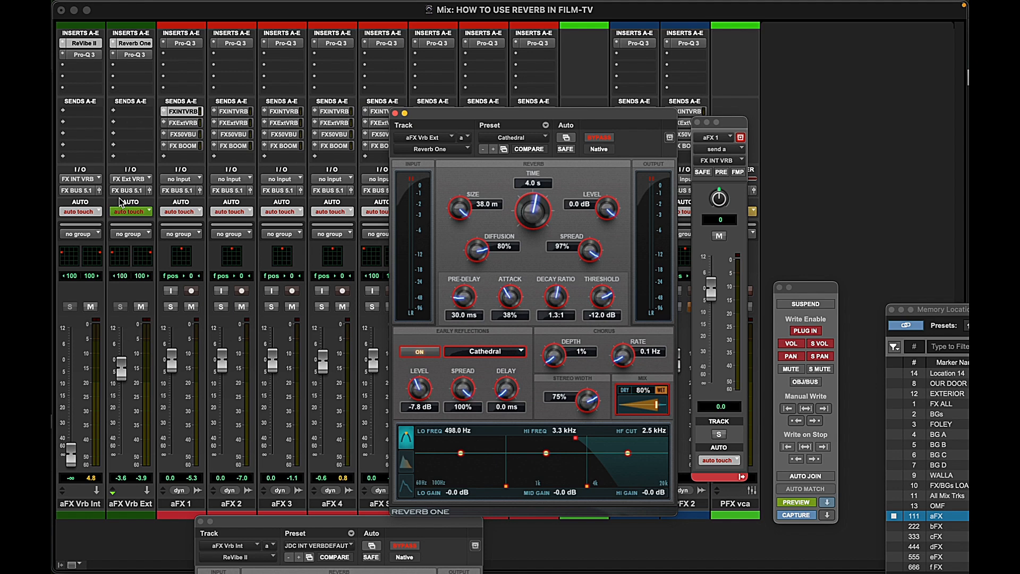
click(521, 138)
click(534, 264)
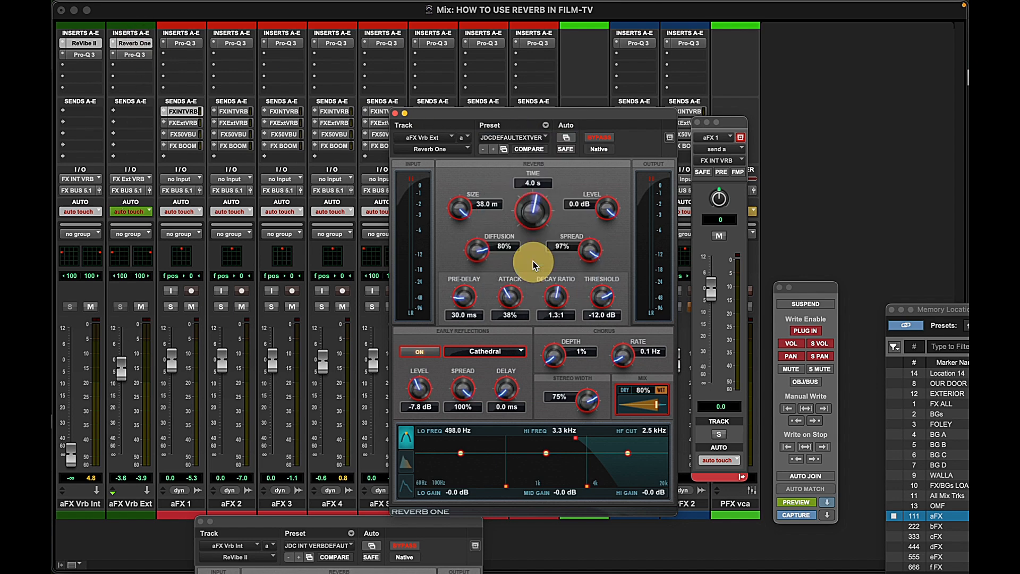
drag(557, 115, 481, 51)
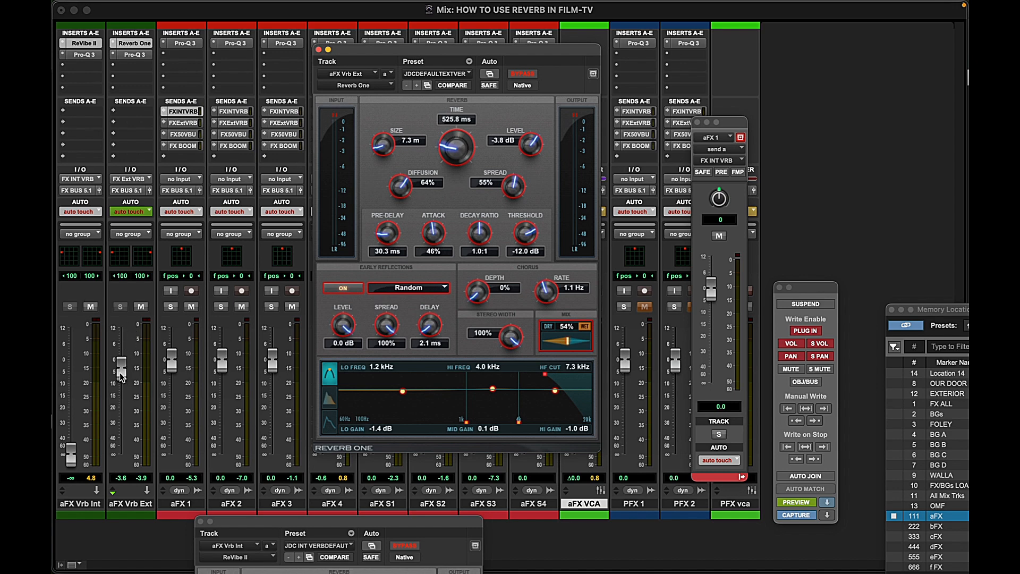
Pull the aFX Vrb Ext fader down to -∞ and place the ReVibe II and Reverb One windows side by side
drag(121, 375, 121, 396)
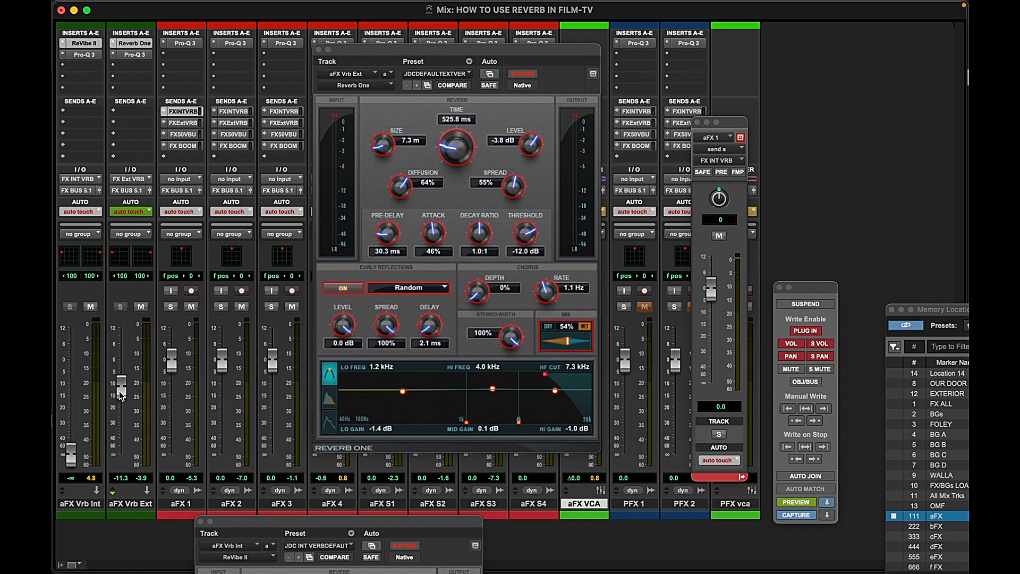
drag(121, 396, 110, 486)
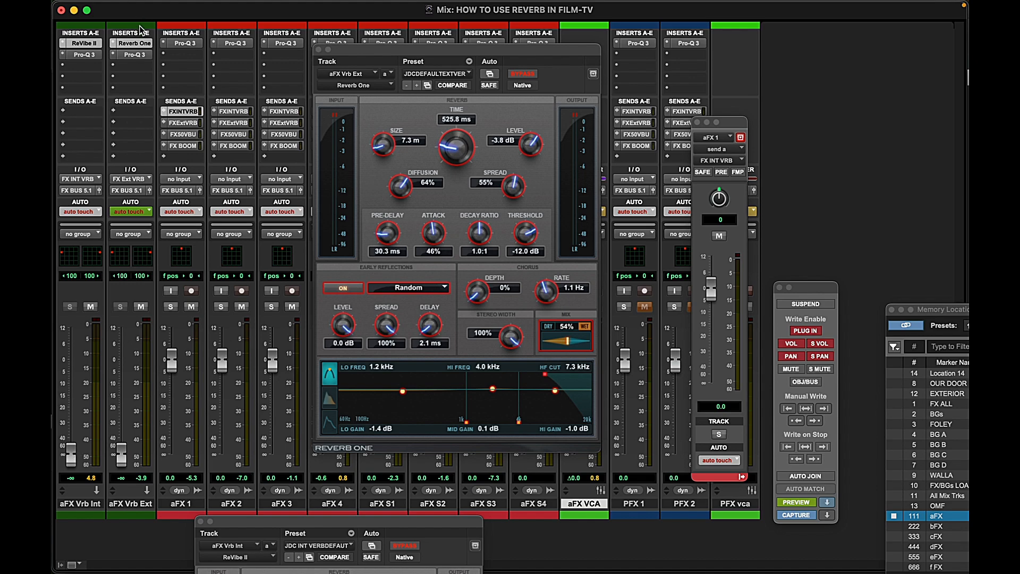
click(388, 48)
drag(260, 540, 166, 29)
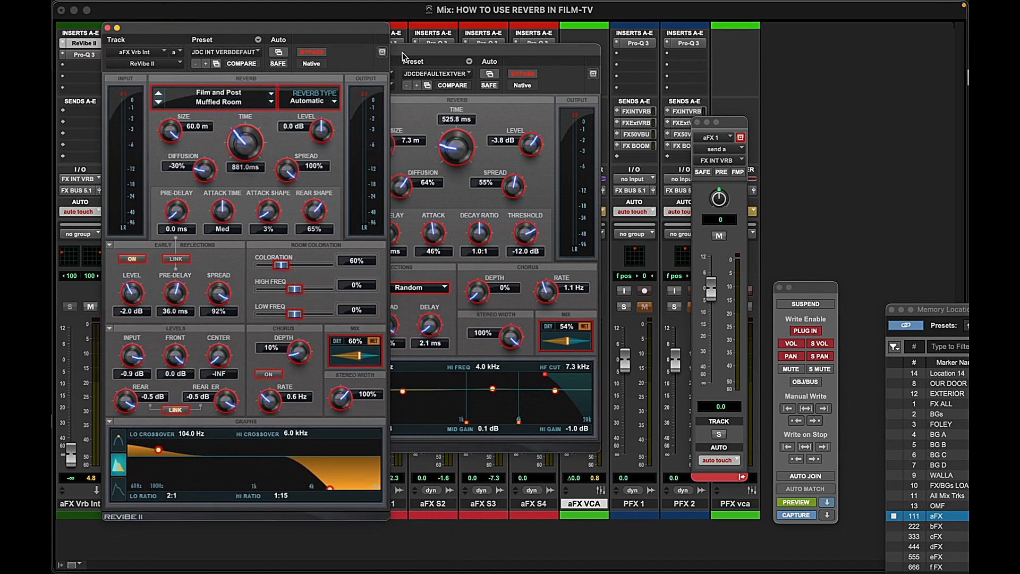
drag(439, 48, 597, 35)
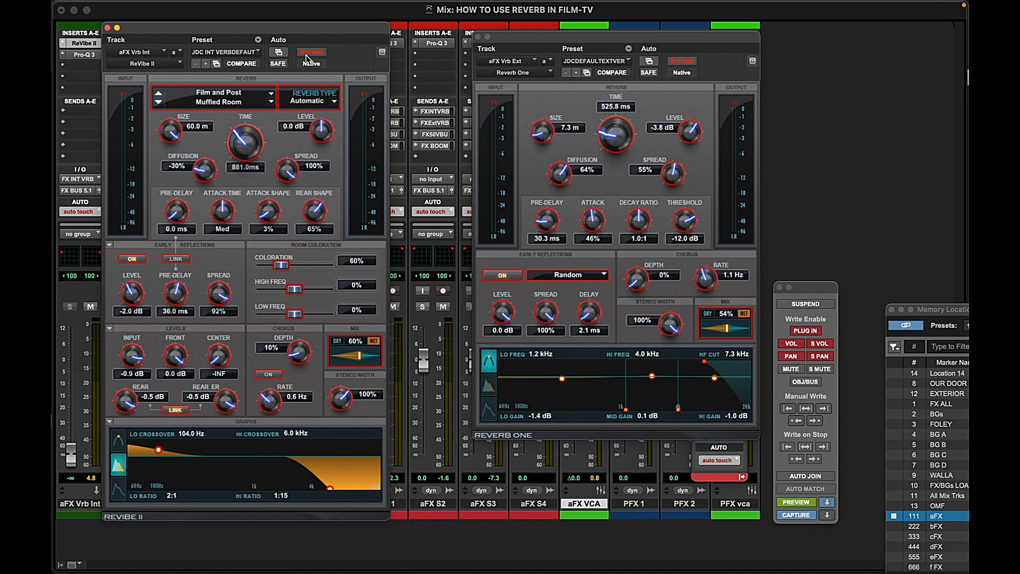
drag(321, 29, 400, 35)
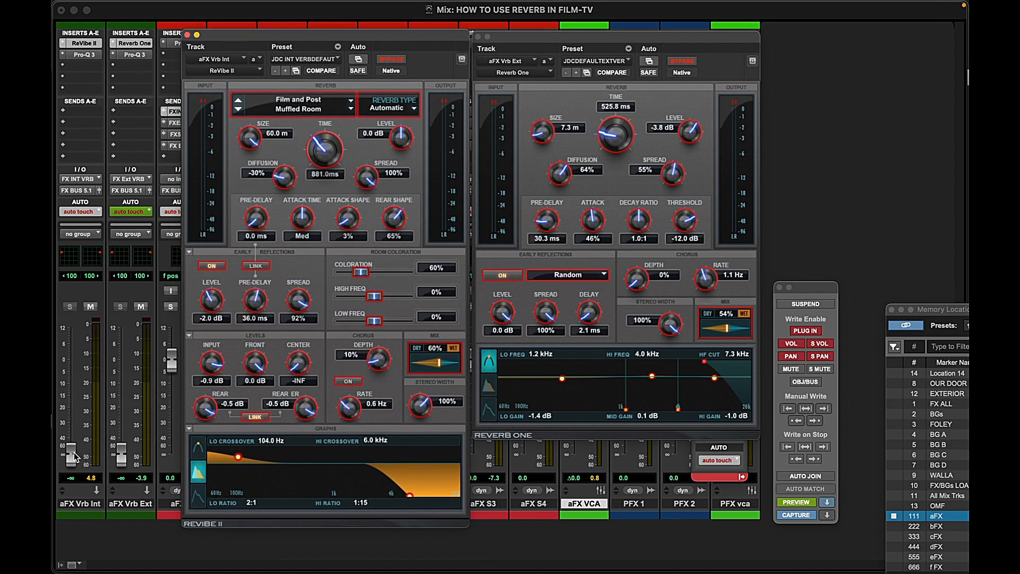
Raise the aFX Vrb Int fader to about -12.9 dB in Preview and browse the ReVibe II presets
drag(75, 457, 80, 411)
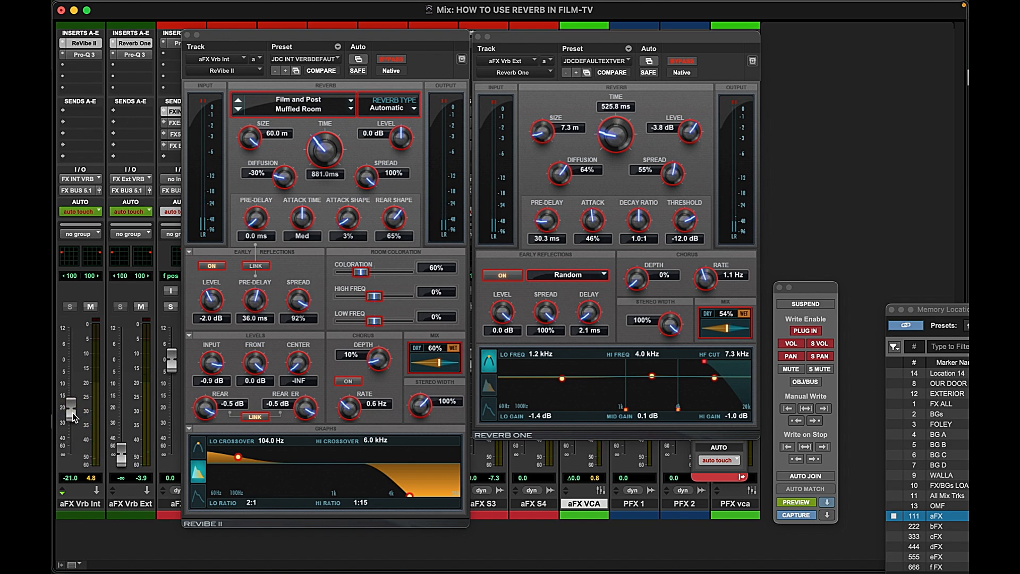
drag(73, 417, 75, 397)
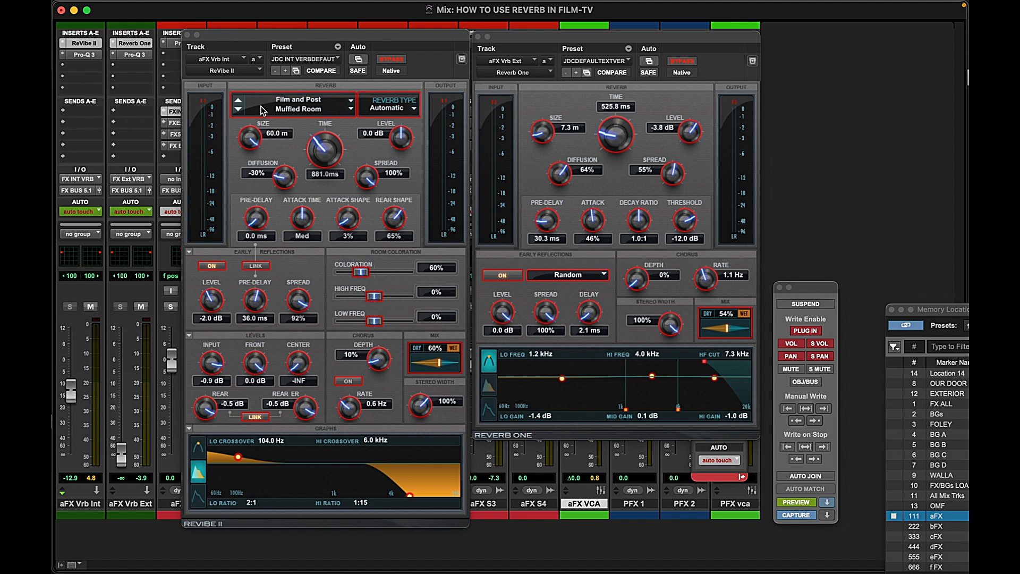
click(307, 42)
click(329, 60)
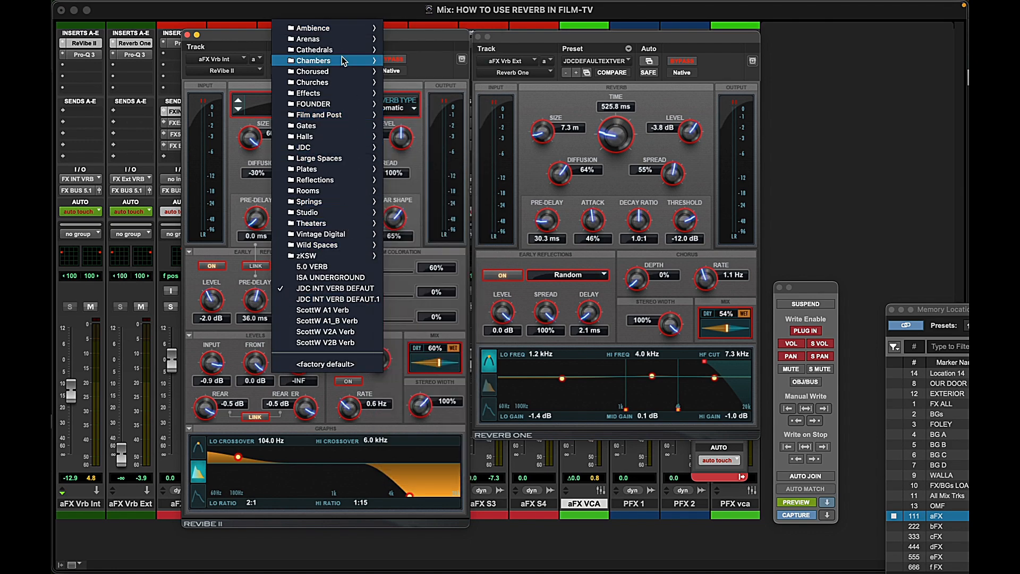
mouse_move(340, 61)
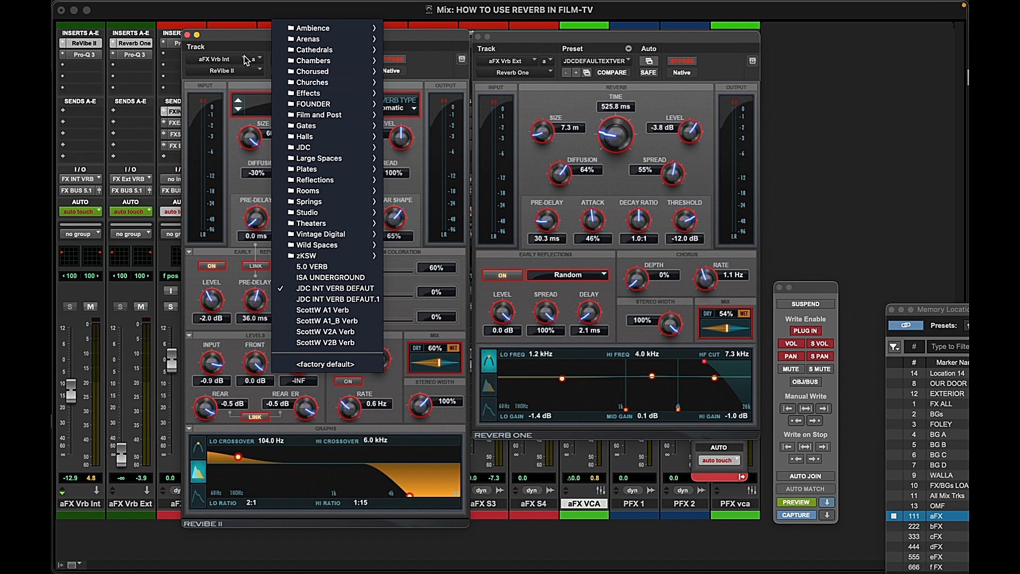
Close the ReVibe II and Reverb One windows and turn off automation Preview
click(189, 36)
click(187, 35)
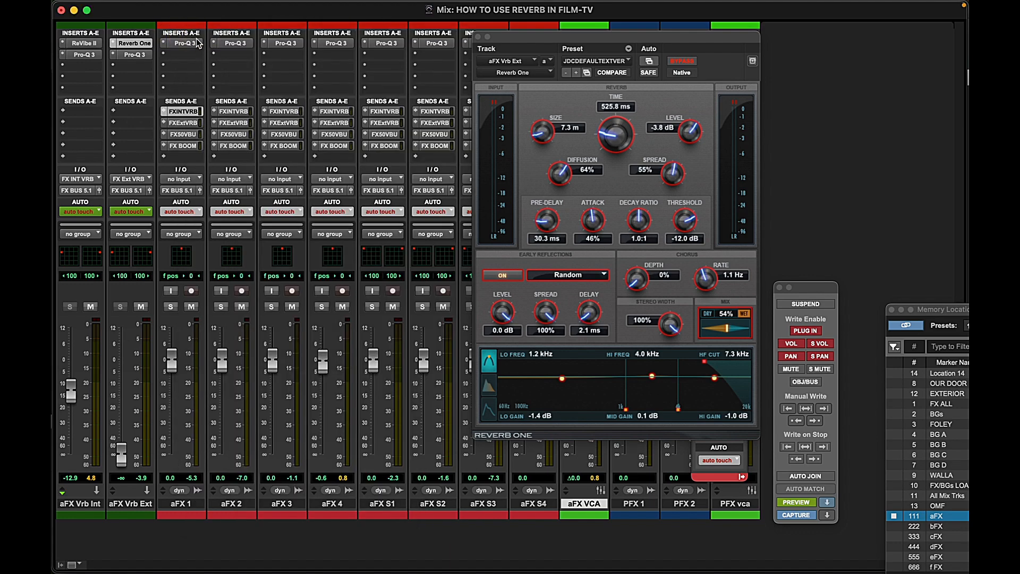
click(477, 36)
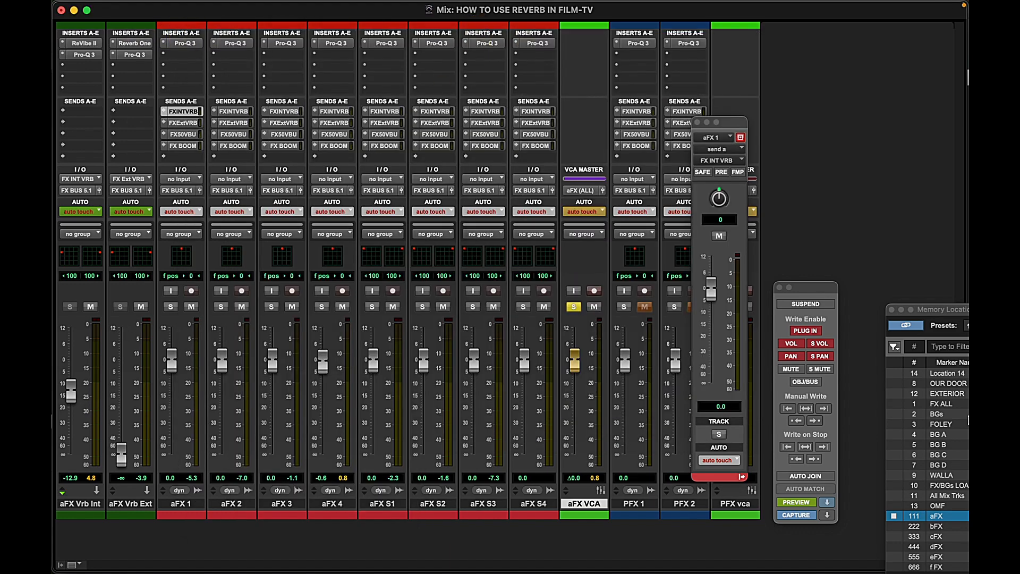
click(796, 502)
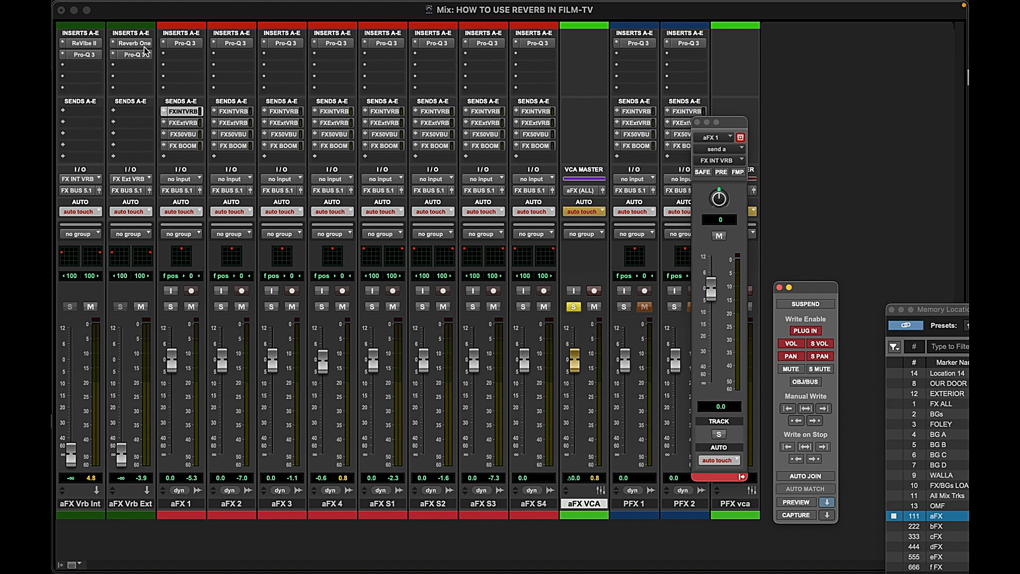
Reopen aFX Vrb Int's ReVibe II and aFX Vrb Ext's Reverb One side by side to compare their default settings
click(84, 43)
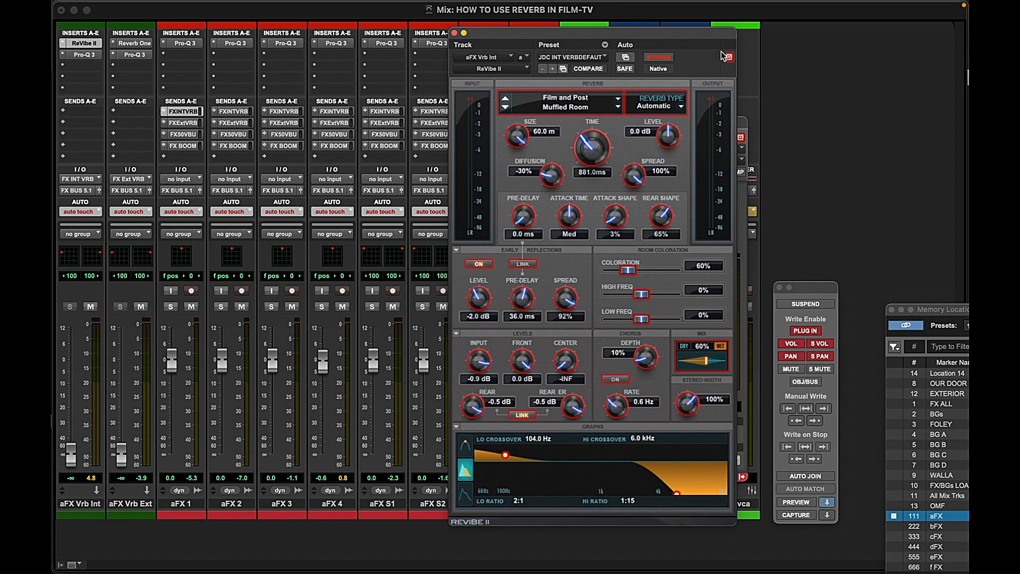
drag(717, 36, 496, 39)
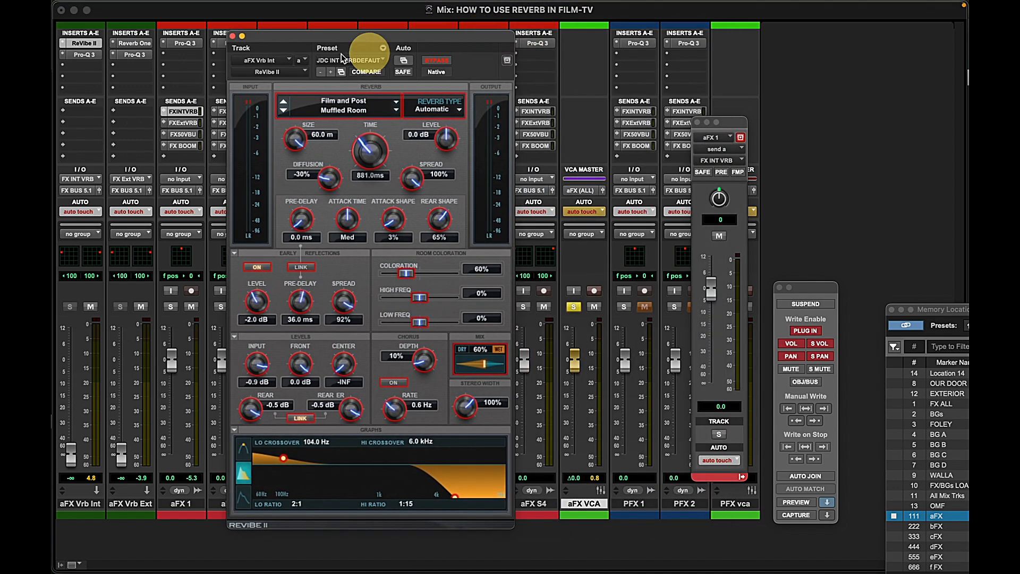
click(134, 43)
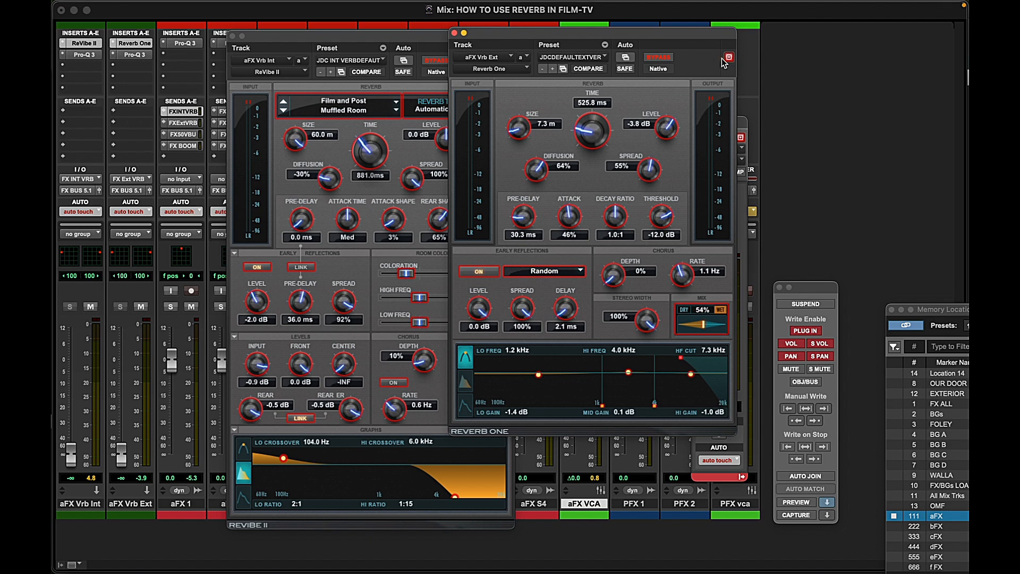
drag(700, 34, 771, 42)
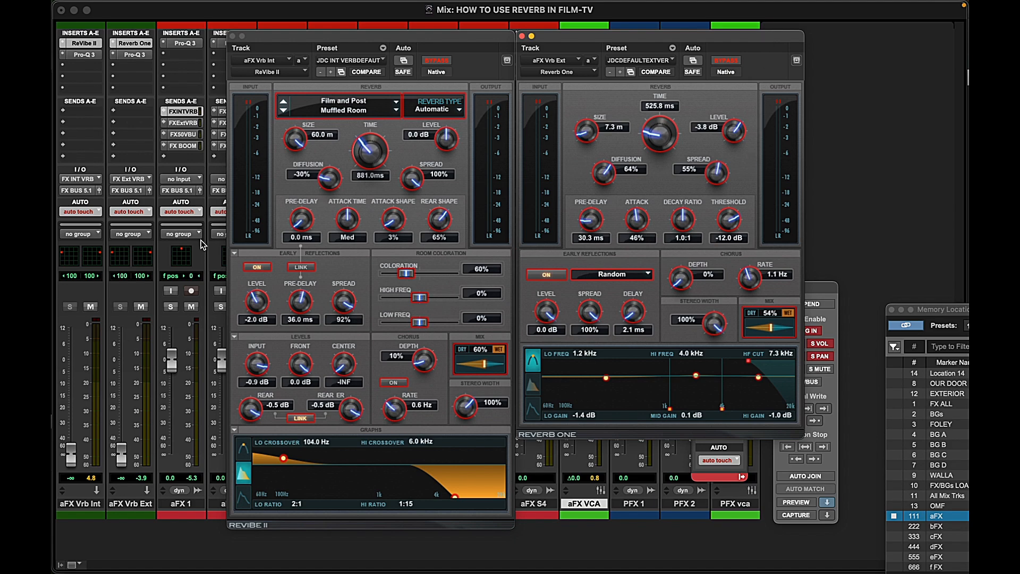
Switch to the Edit window and close both reverb plug-in windows
key(super+equal)
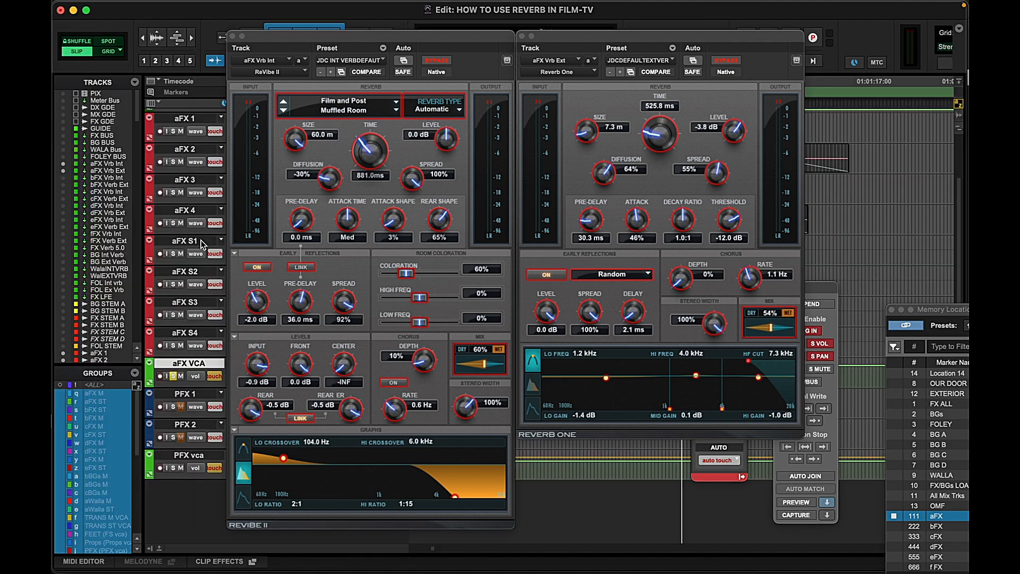
click(232, 36)
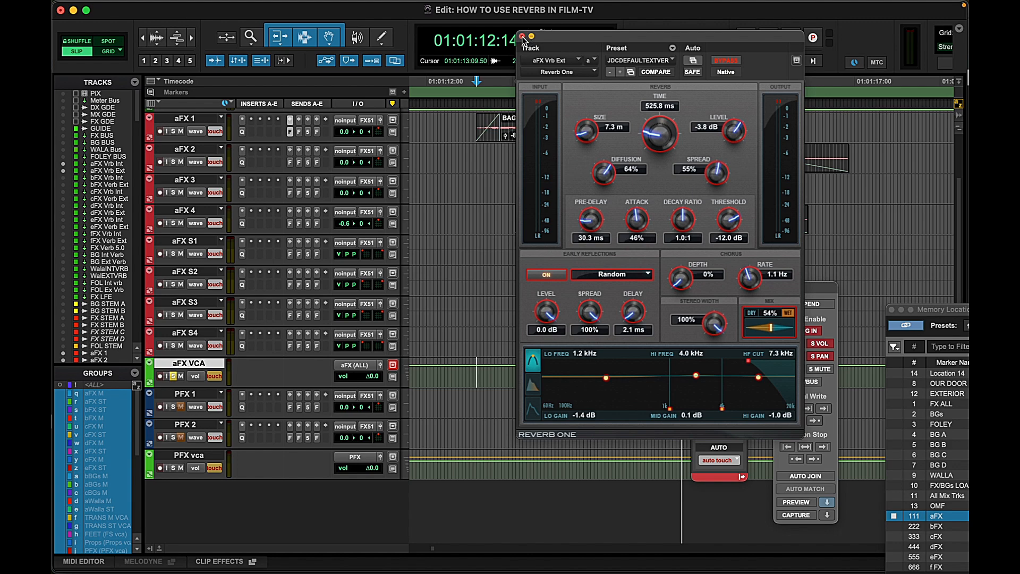
click(523, 36)
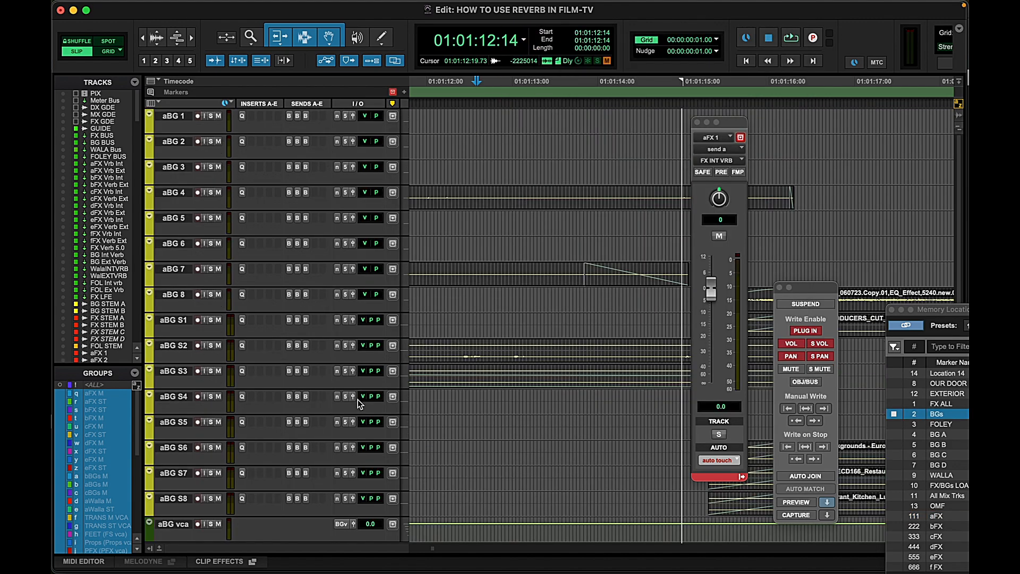
Recall memory location 2 (BGs) and solo the aBG S3 track
key(KP_Decimal)
key(2)
key(KP_Decimal)
click(211, 396)
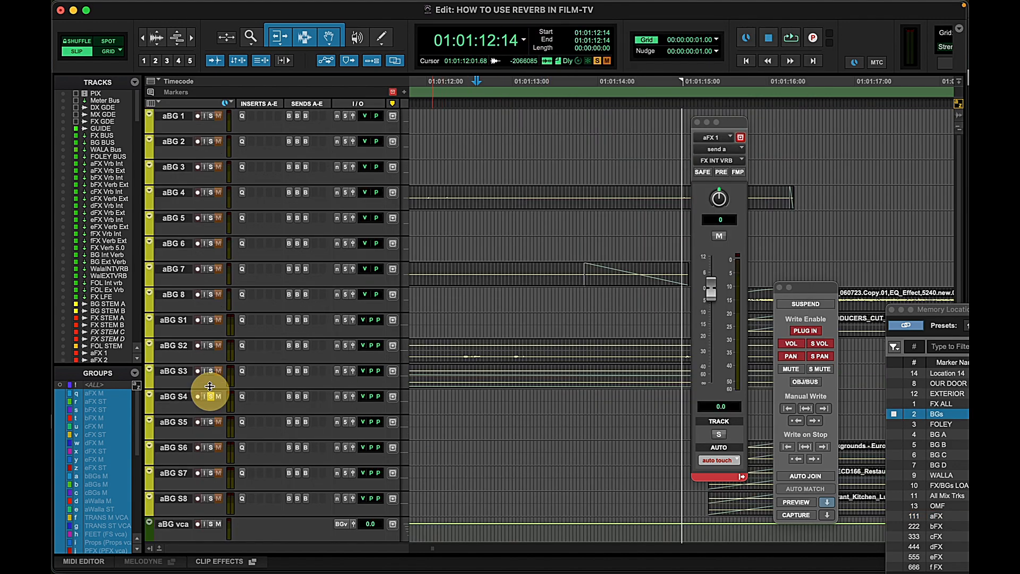
click(211, 371)
Close aFX 1's floating send window to clear the view of the background clips along the timeline
click(584, 424)
key(r)
click(601, 394)
key(r)
key(r)
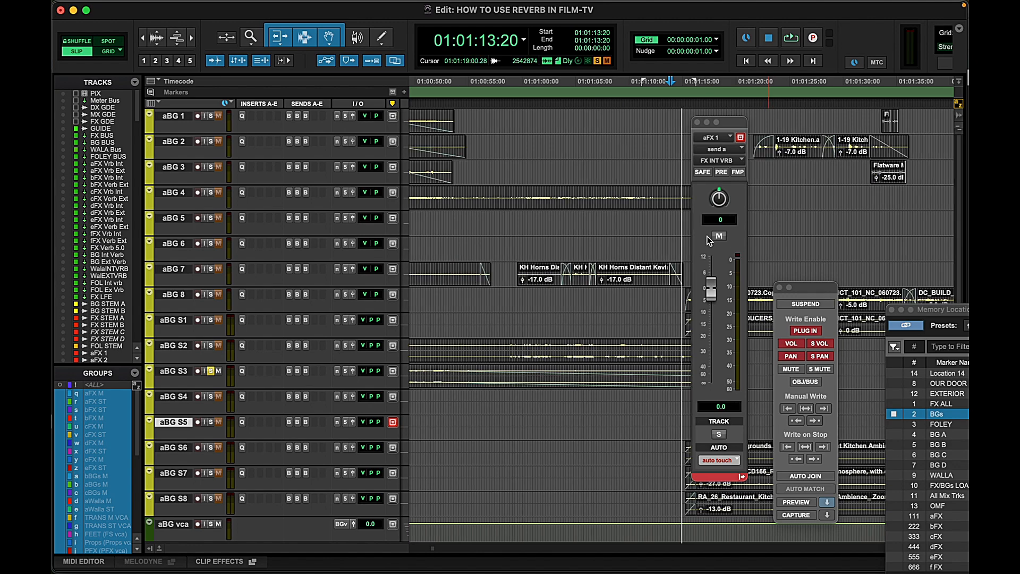
click(697, 122)
key(t)
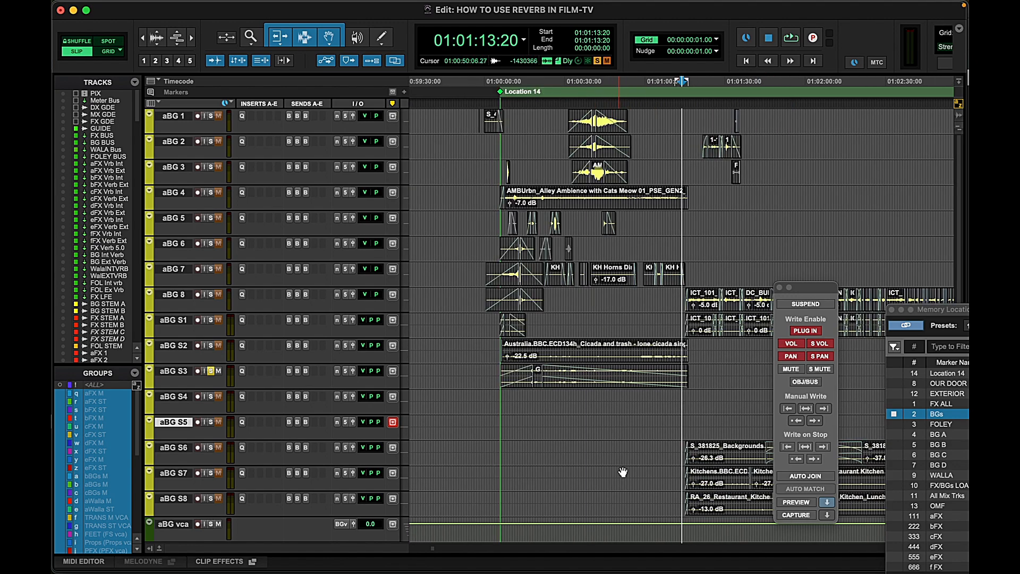
Solo the aBG vca track, play the backgrounds from just before the Location 14 marker, and show the video window
click(482, 531)
scroll(598, 466, down, 2)
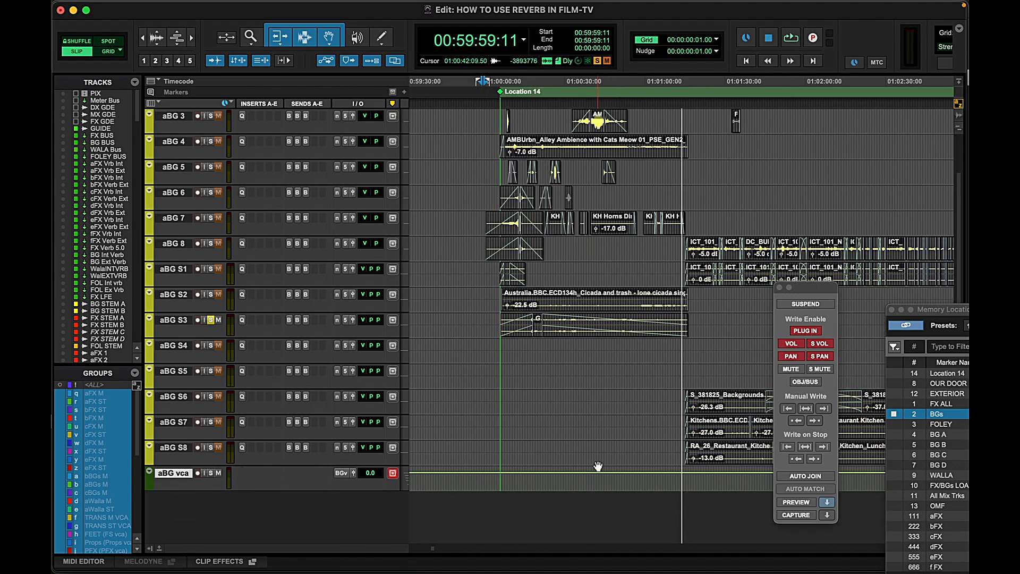
click(498, 482)
key(shift+s)
key(space)
key(t)
key(t)
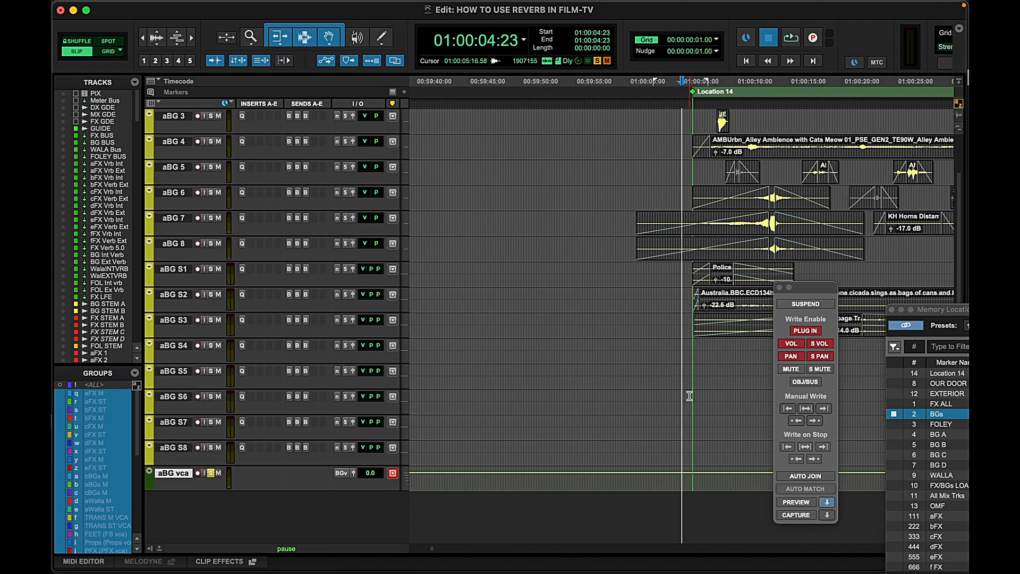
key(super+9)
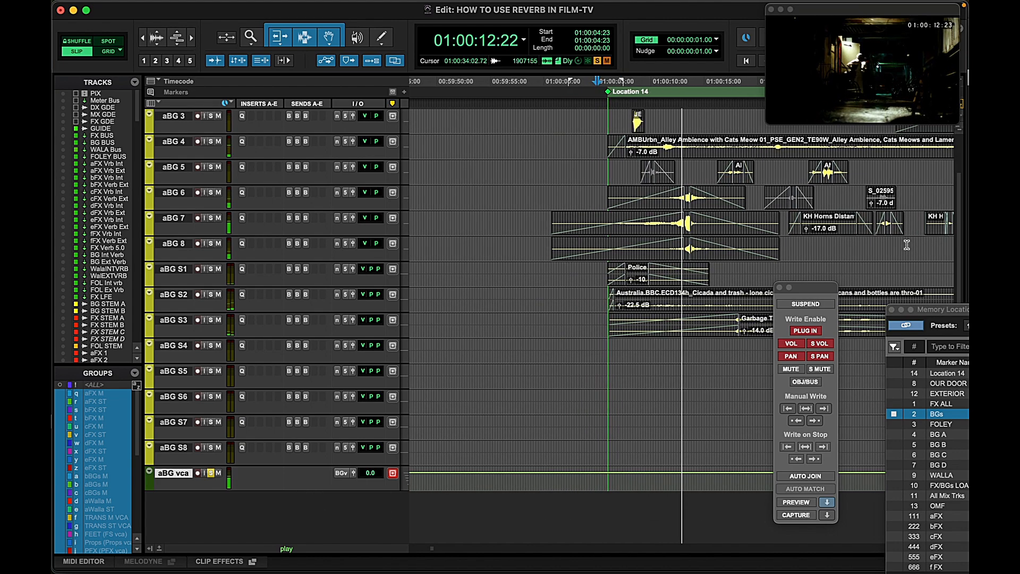
Examine the aBG background clips during playback, zooming over their full span, and stop playback and close the video window
key(r)
key(r)
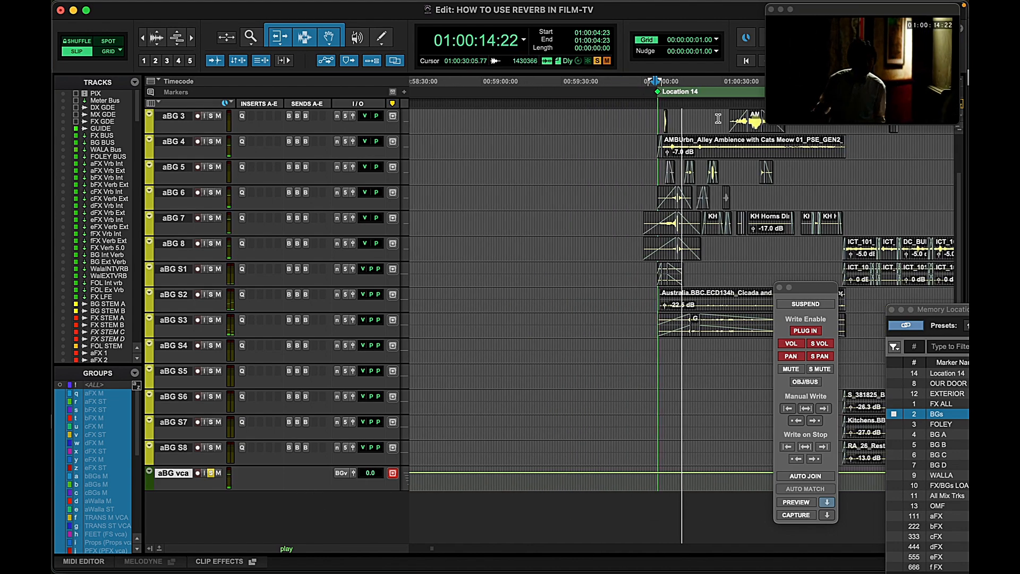
key(t)
key(t)
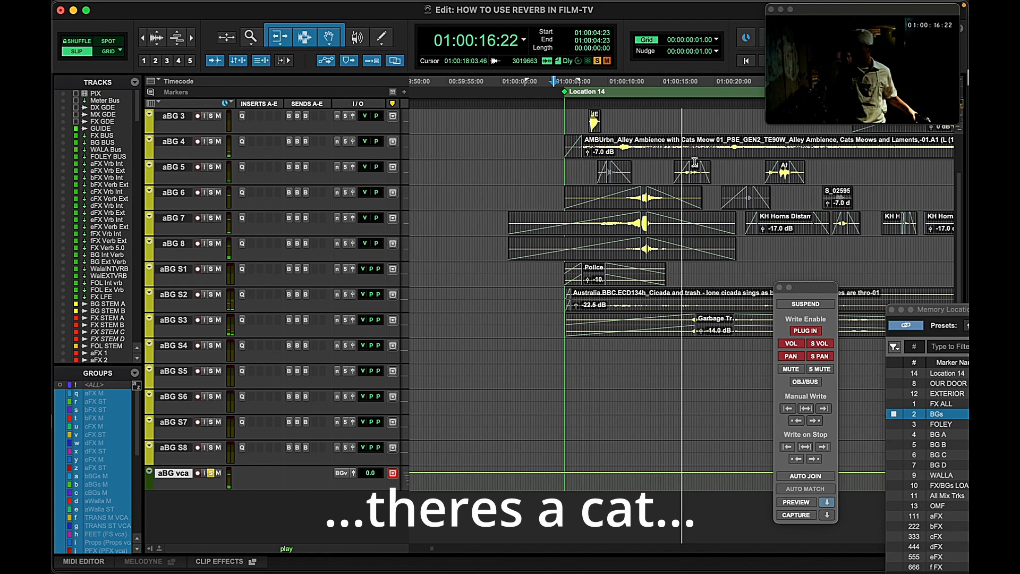
key(r)
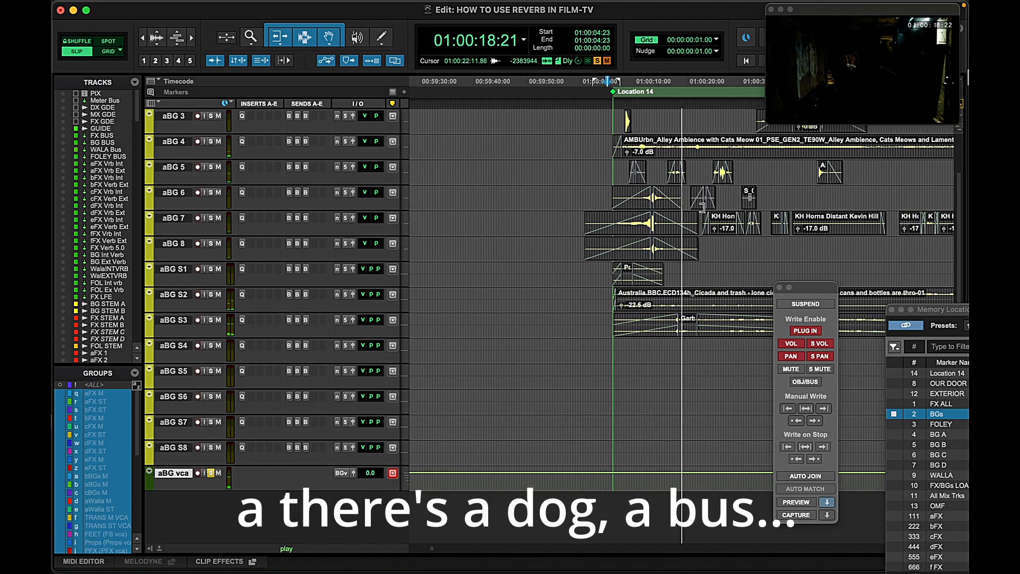
key(r)
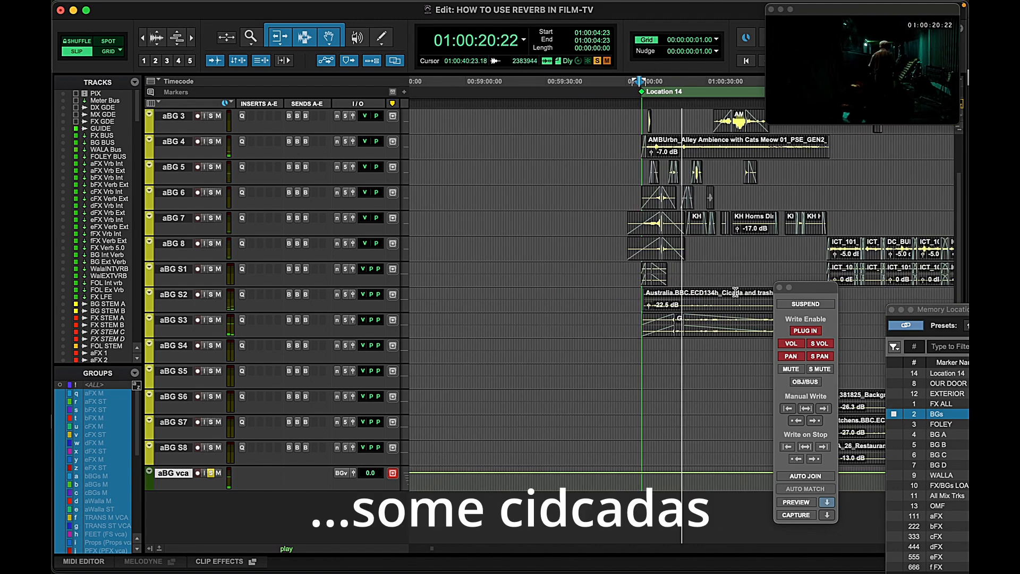
key(r)
key(space)
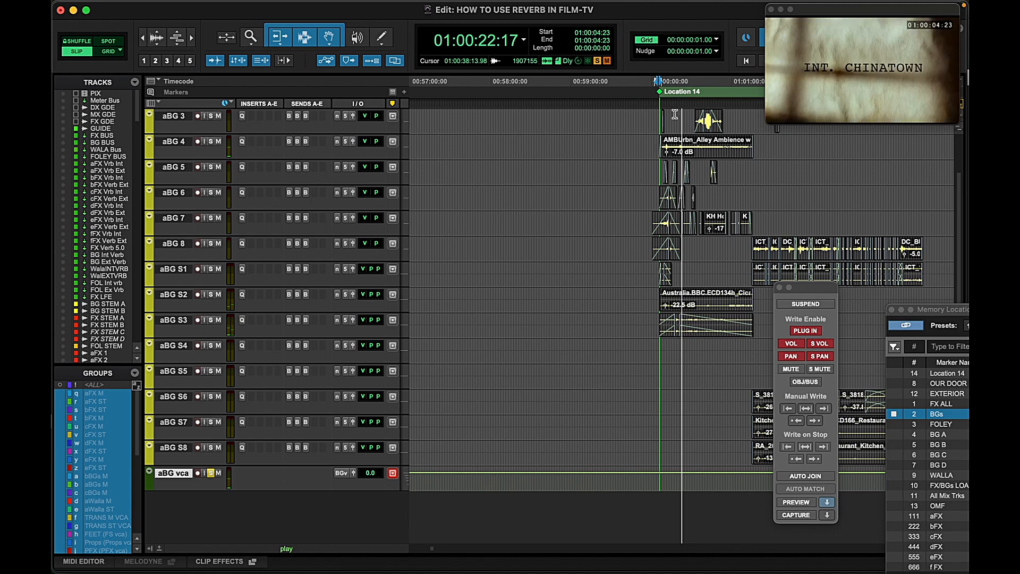
key(t)
key(t)
key(super+9)
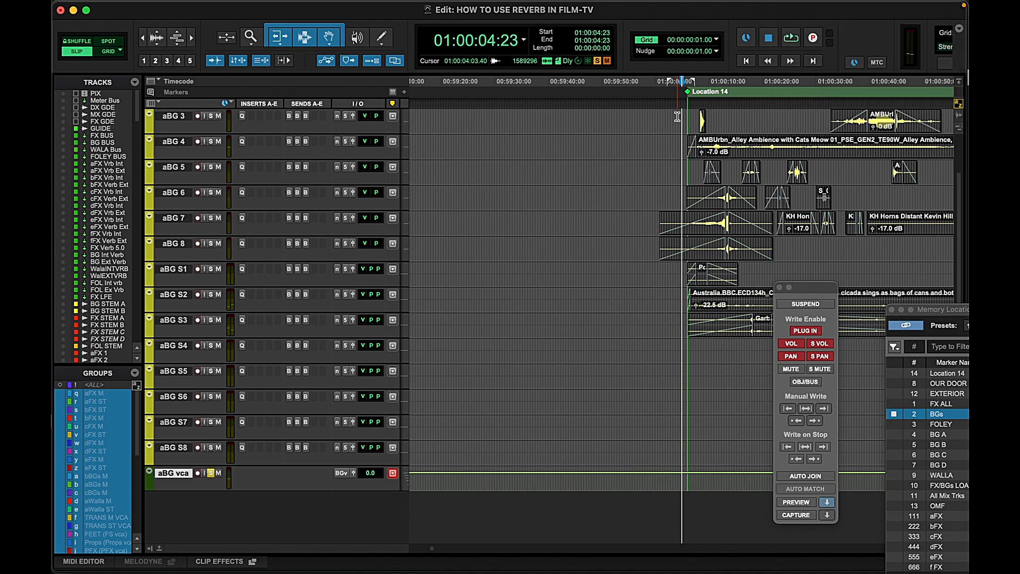
Place the edit cursor at 01:00:15:22 on the aBG 3 track
key(r)
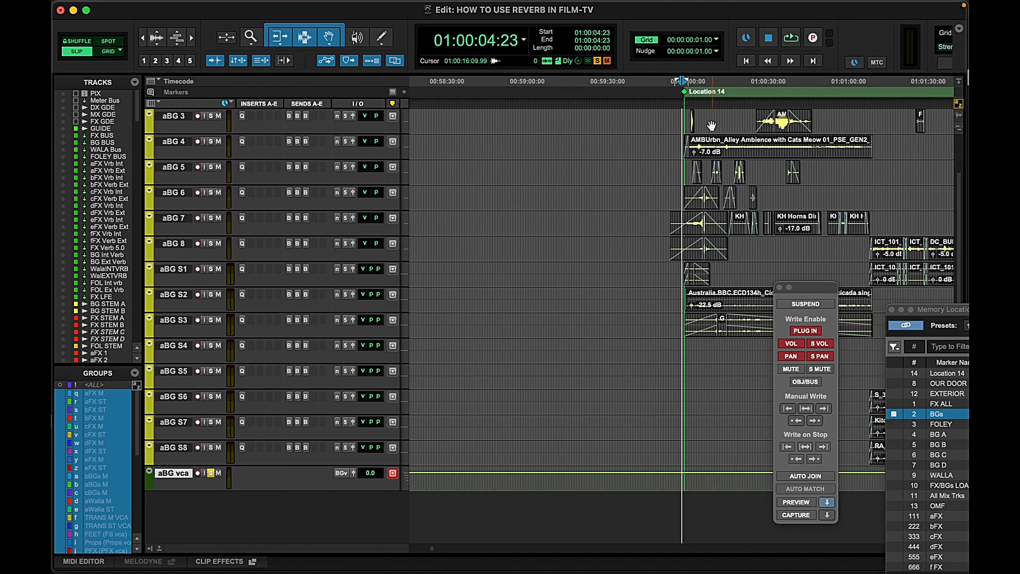
click(712, 117)
key(t)
key(t)
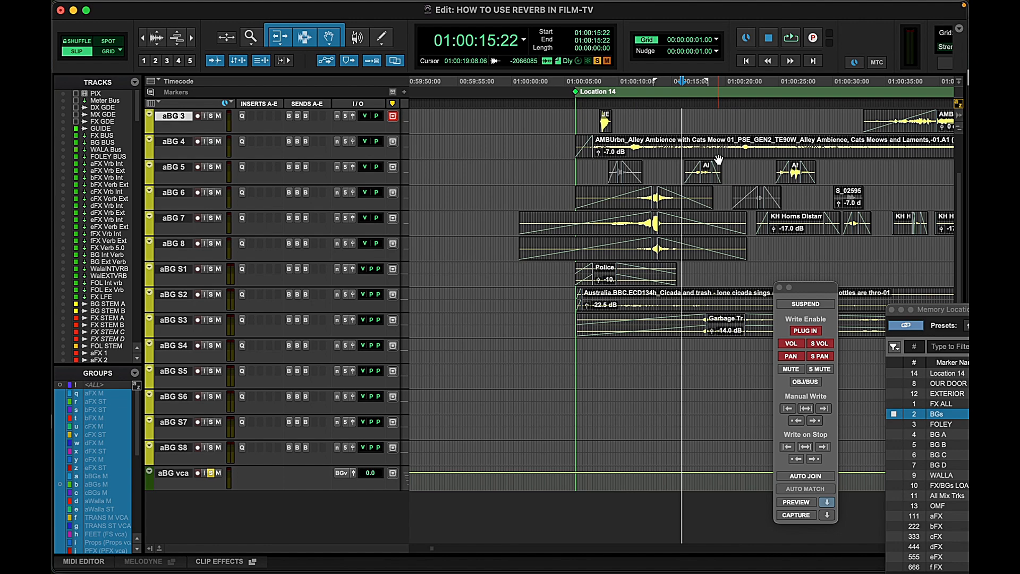
Switch to the Mix window and recall memory location 4 (BG A)
key(super+equal)
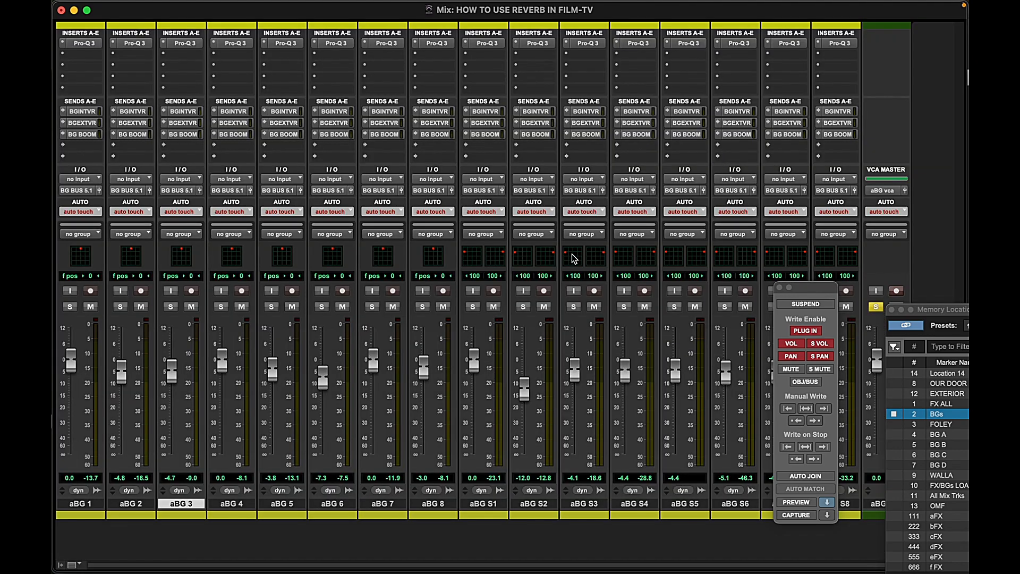
key(KP_Decimal)
key(KP_4)
key(KP_Decimal)
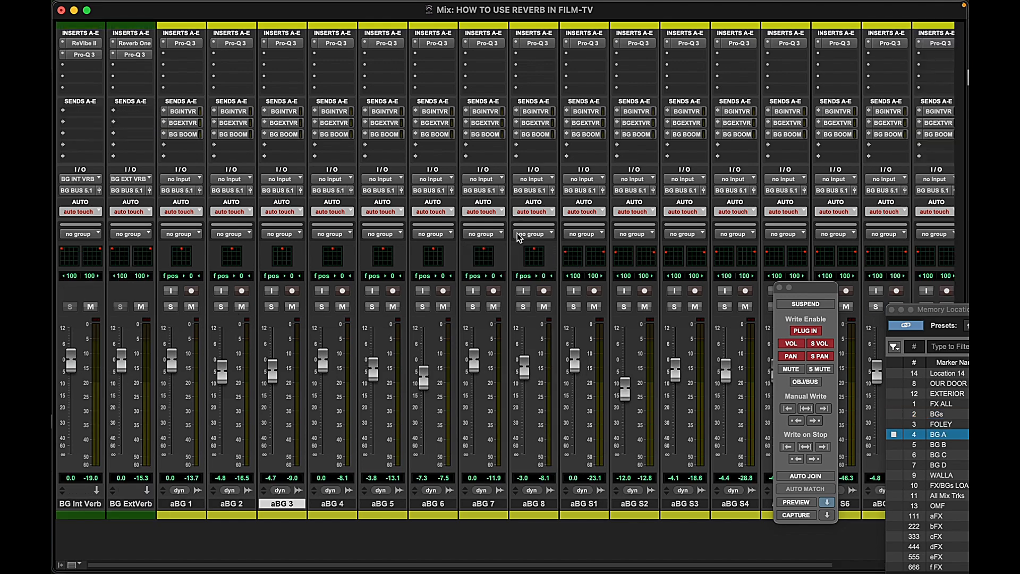
Open ReVibe II on BG Int Verb and Reverb One on BG Ext Verb and arrange their windows side by side
click(85, 43)
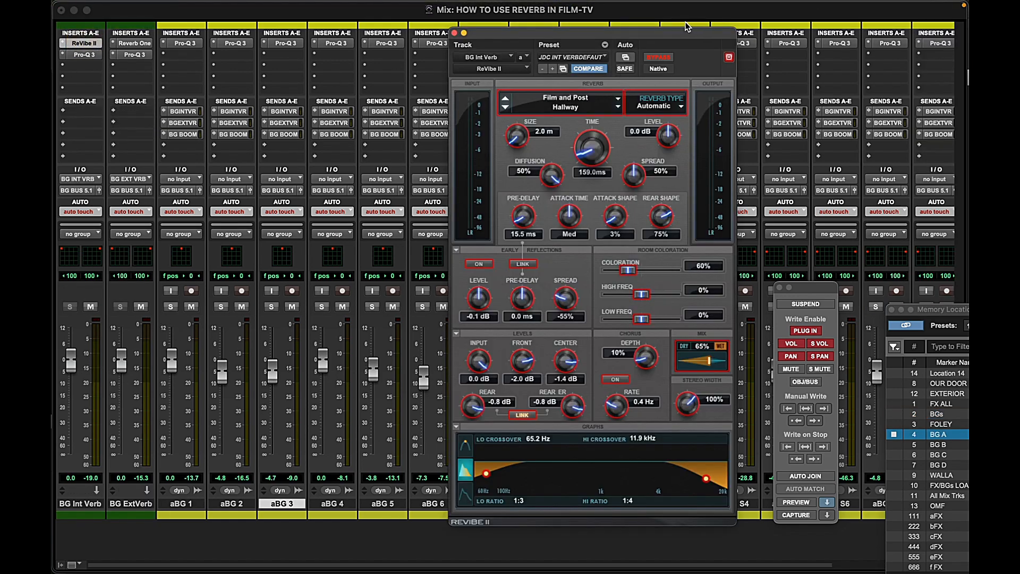
drag(718, 42, 443, 29)
click(131, 44)
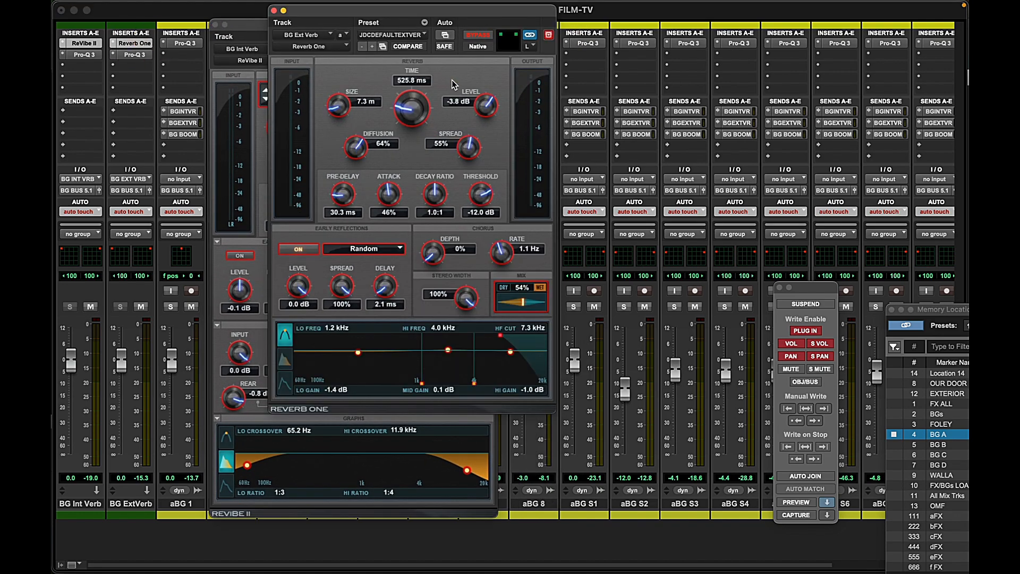
drag(537, 19, 774, 30)
click(778, 51)
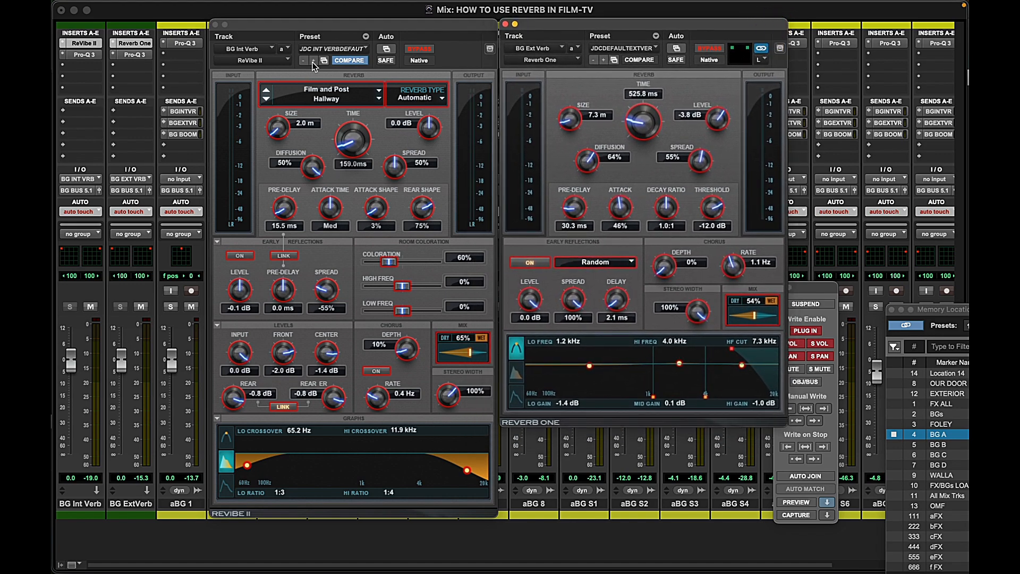
Check the ReVibe II preset list on BG Int Verb and turn on automation Preview mode
click(339, 49)
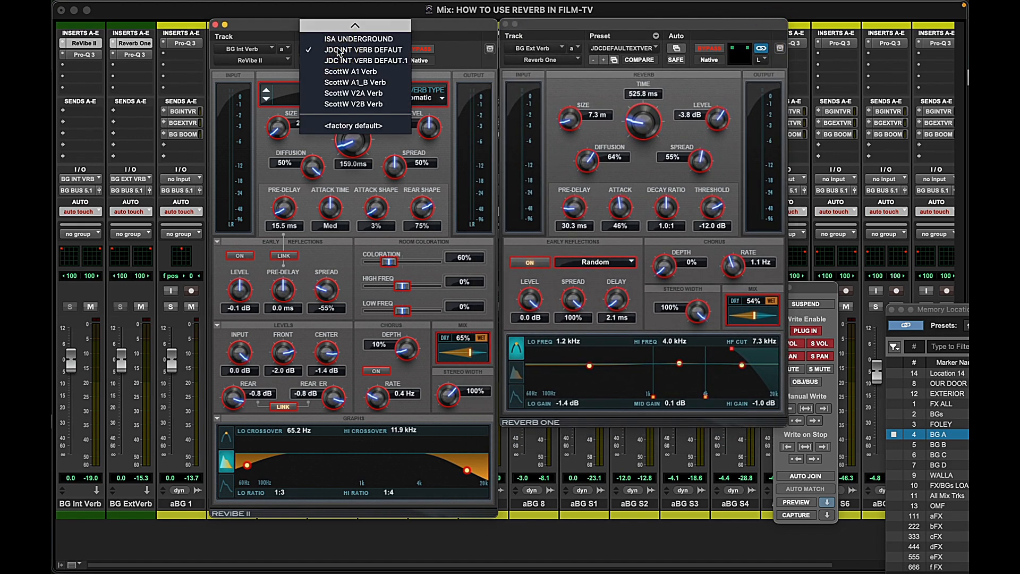
click(788, 489)
click(787, 502)
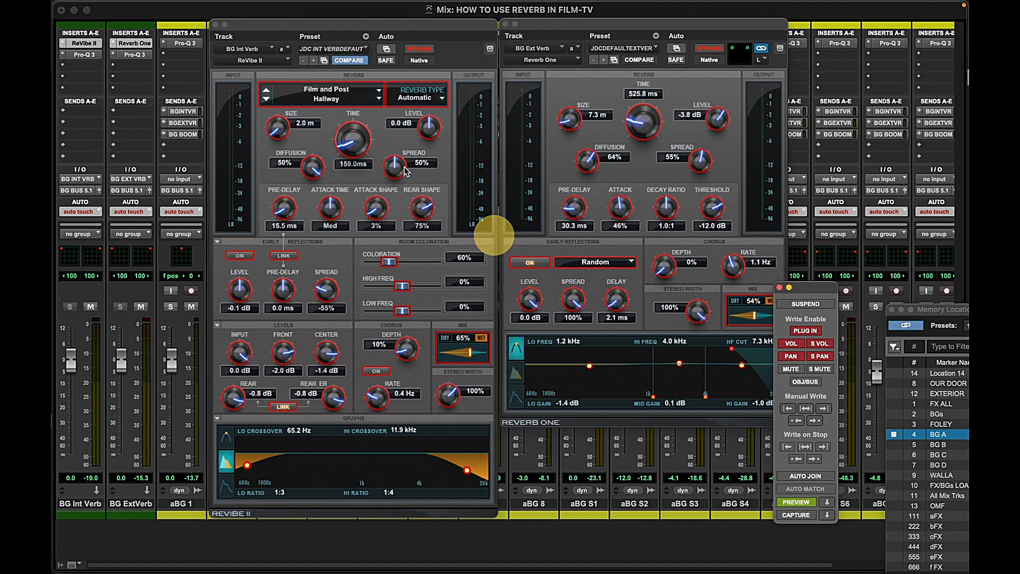
Reload the JDC INT VERB DEFAUT preset in ReVibe II and the JDC DEFAULT EXT VERB preset in Reverb One
click(335, 48)
click(341, 50)
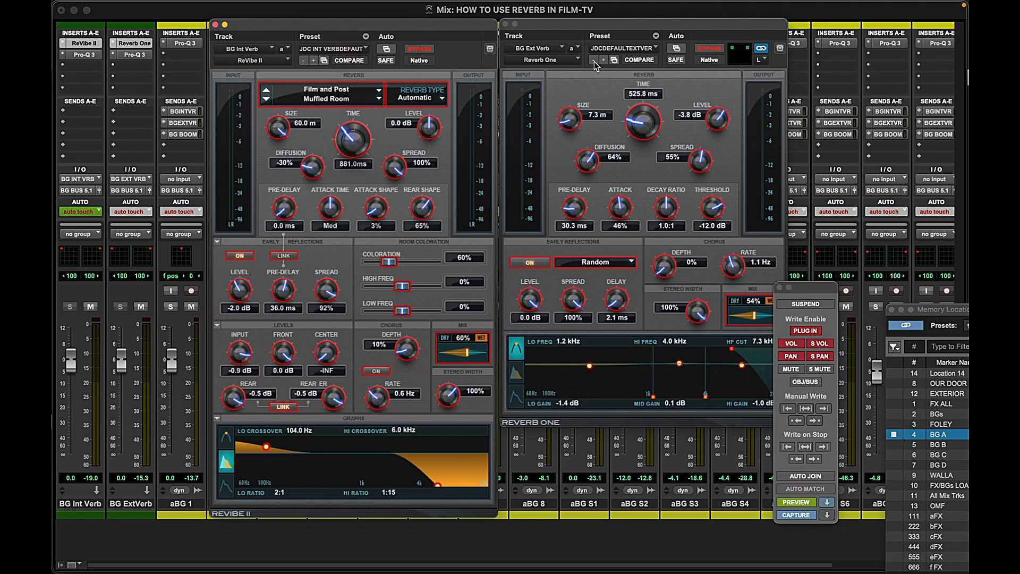
click(628, 52)
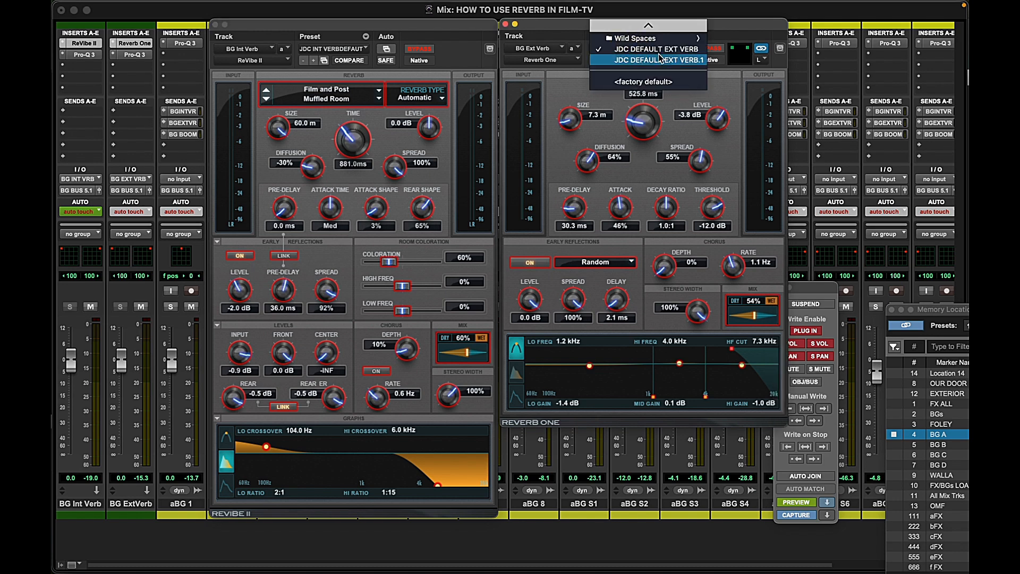
click(627, 50)
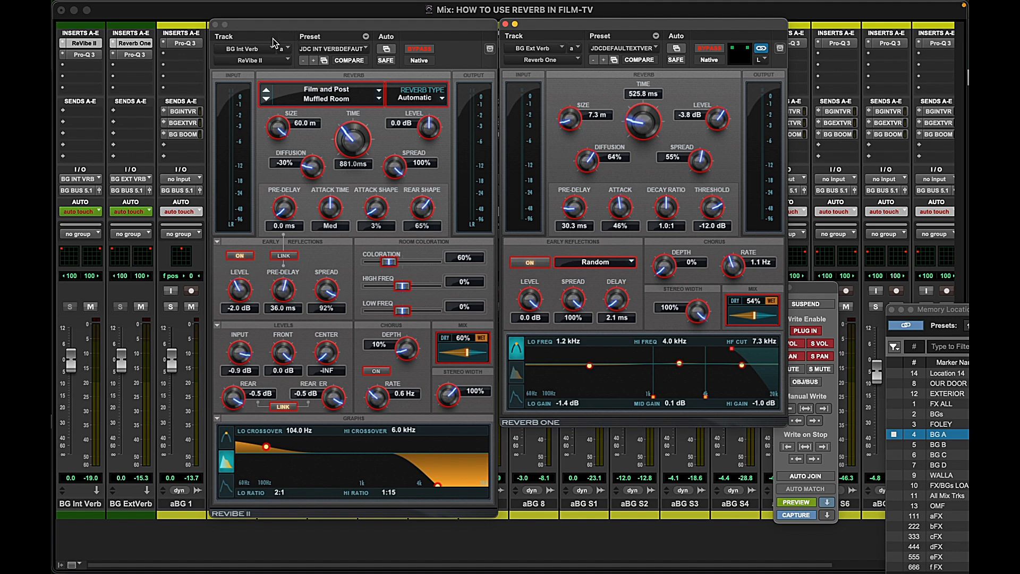
Touch the BG Int Verb fader, reset it to 0.0, and move both reverb windows lower to uncover the channel inserts and sends
drag(70, 365, 87, 390)
alt+click(74, 387)
drag(426, 25, 398, 346)
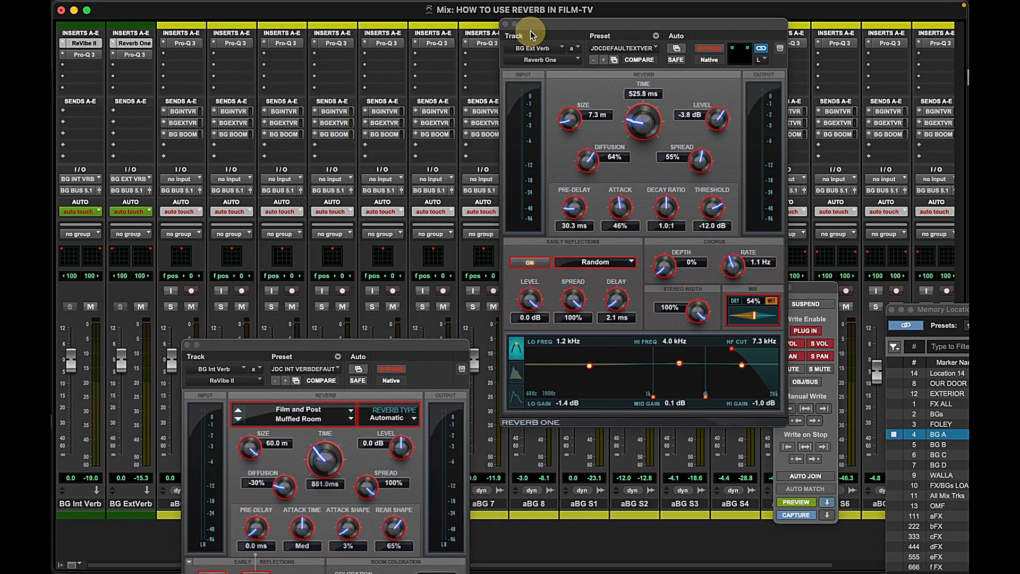
drag(530, 35, 504, 338)
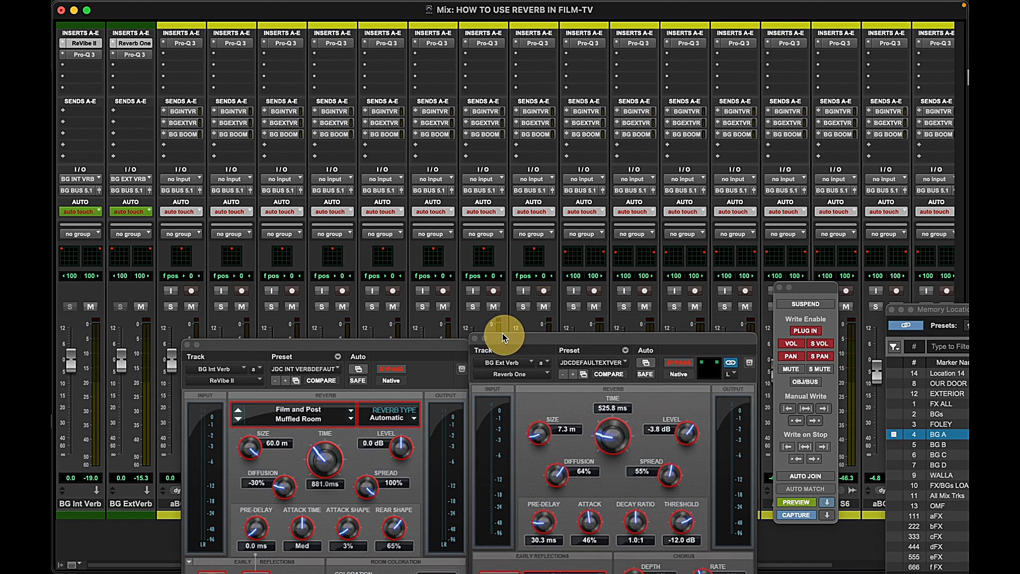
Open aBG 1's BG INT VRB send window and place the Edit window cursor at 01:00:07:15 on aBG 3
click(183, 112)
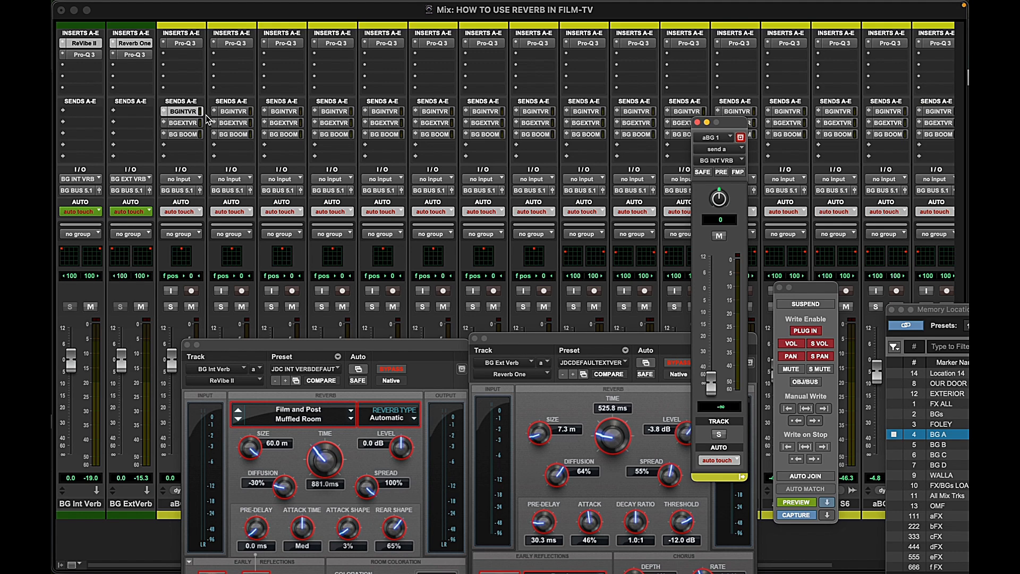
key(super+equal)
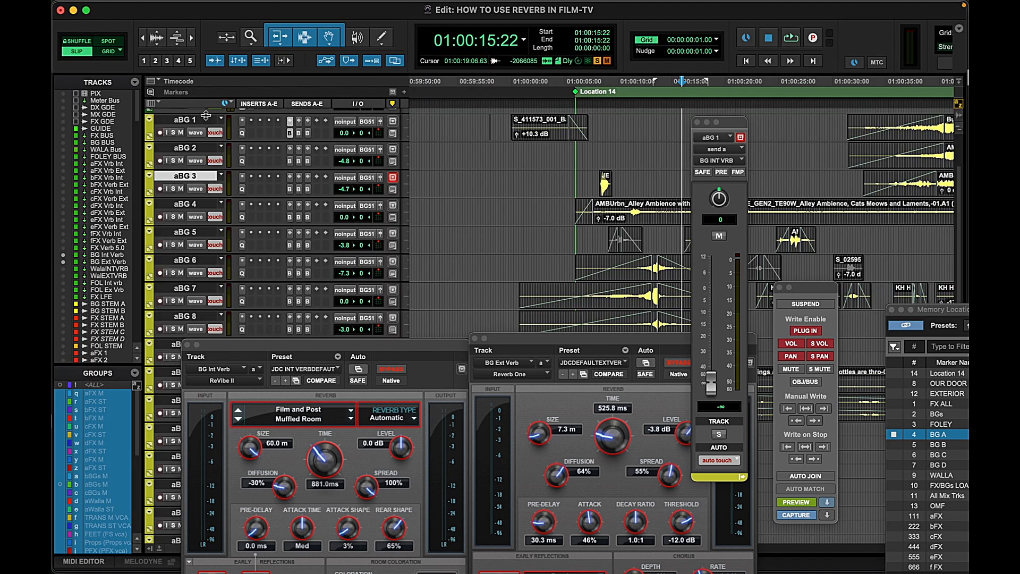
click(593, 180)
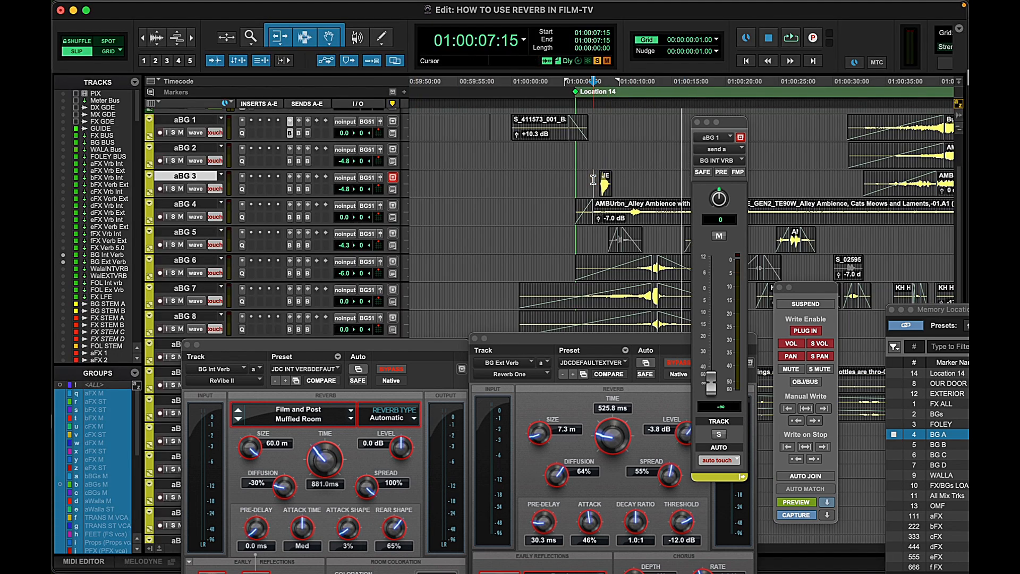
Solo aBG 3 and audition its short clip from 01:00:07:15, closing aBG 1's floating send window
key(shift+s)
key(t)
key(t)
key(space)
key(r)
drag(738, 120, 884, 101)
click(845, 102)
key(space)
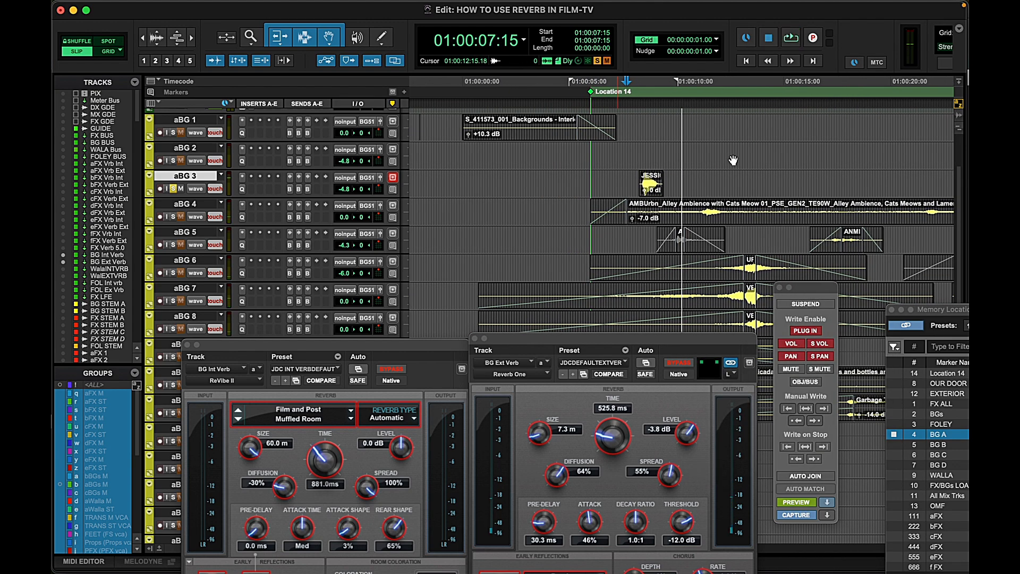
Reactivate the suspended groups and return to the Mix window with the aBGs groups enabled
key(super+equal)
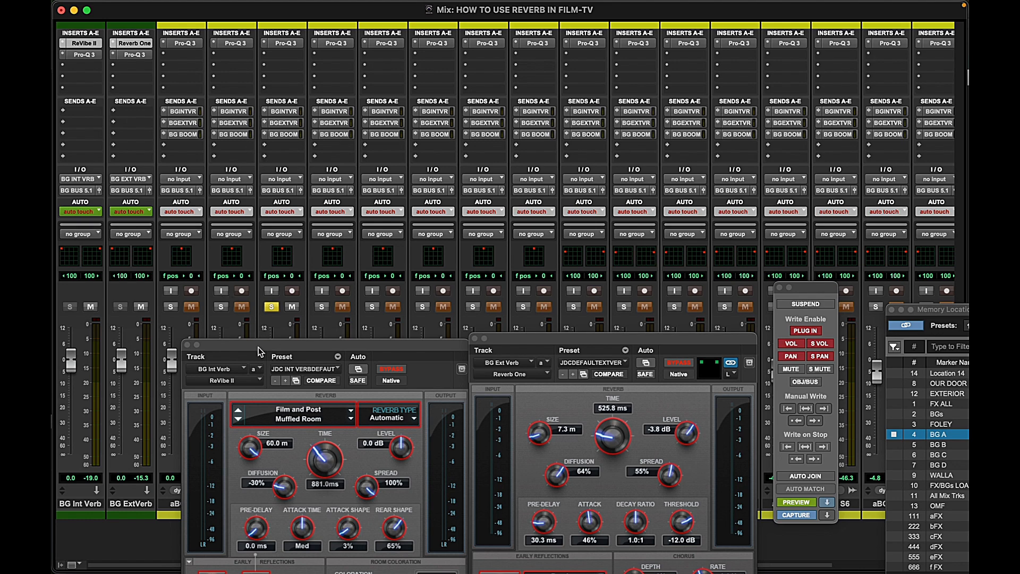
key(super+equal)
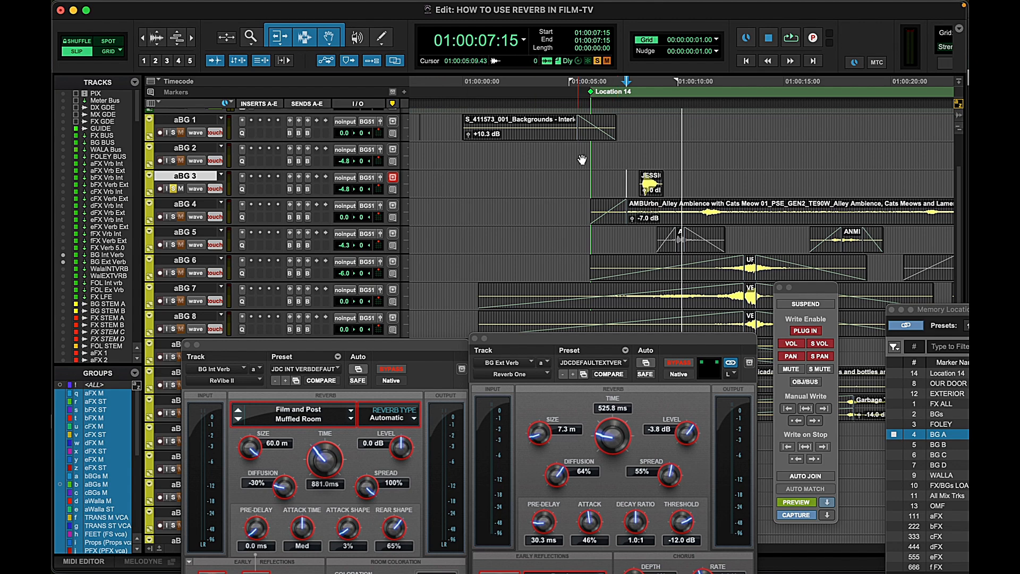
key(super+equal)
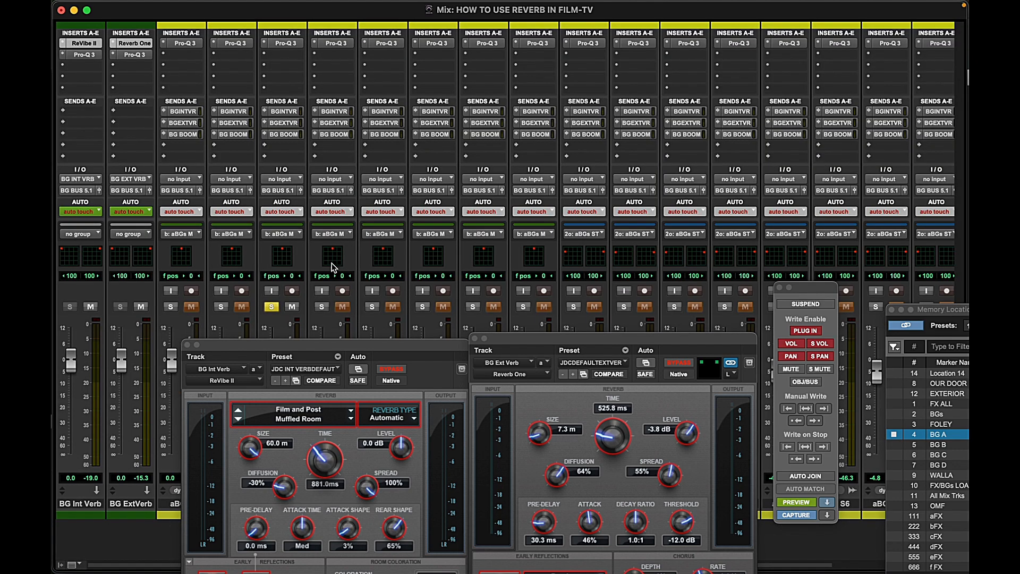
Raise aBG 2's BG INT VRB send to -12.1 with its group, and move the send window beside the mono background channels
click(232, 111)
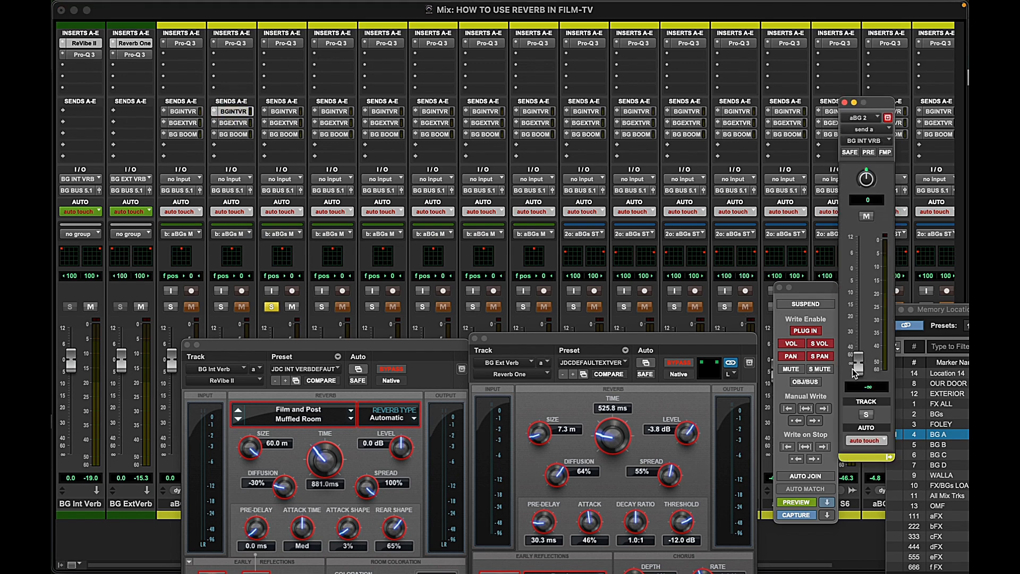
drag(858, 370, 857, 298)
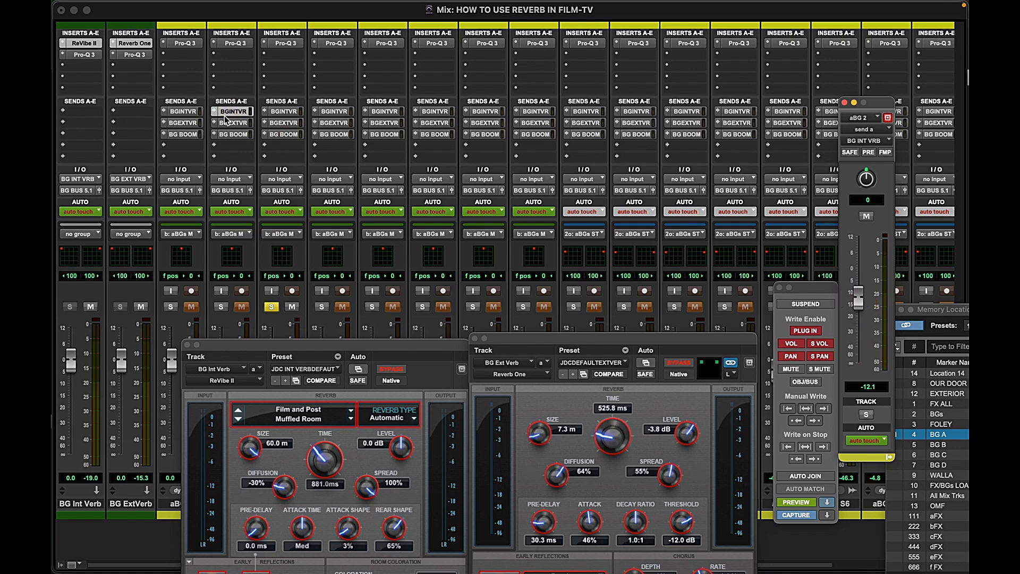
drag(877, 105, 617, 53)
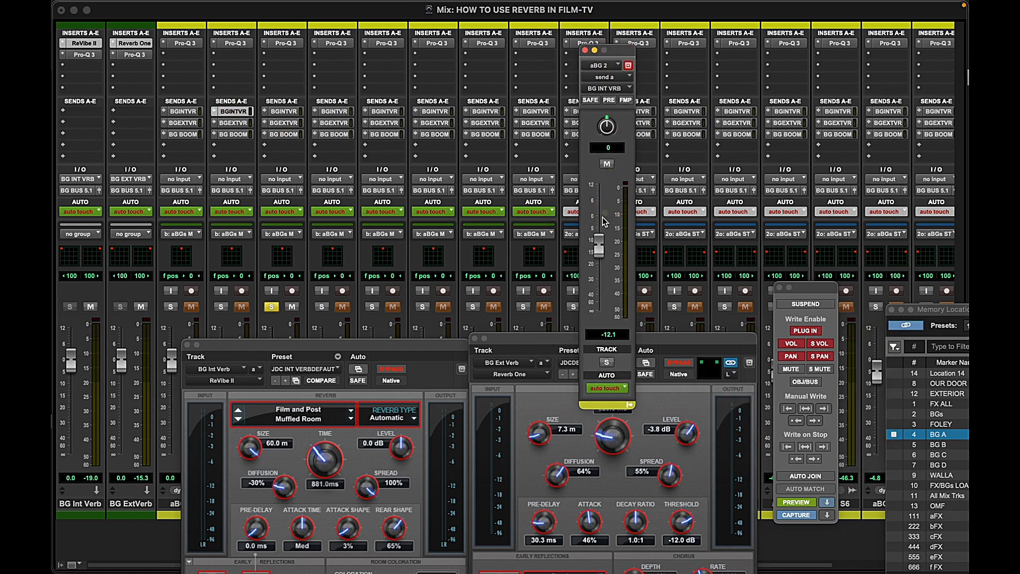
click(595, 247)
Check the grouped BG INT VRB send levels on aBG 1, aBG 3 and aBG 4, and switch to the Edit window
click(182, 111)
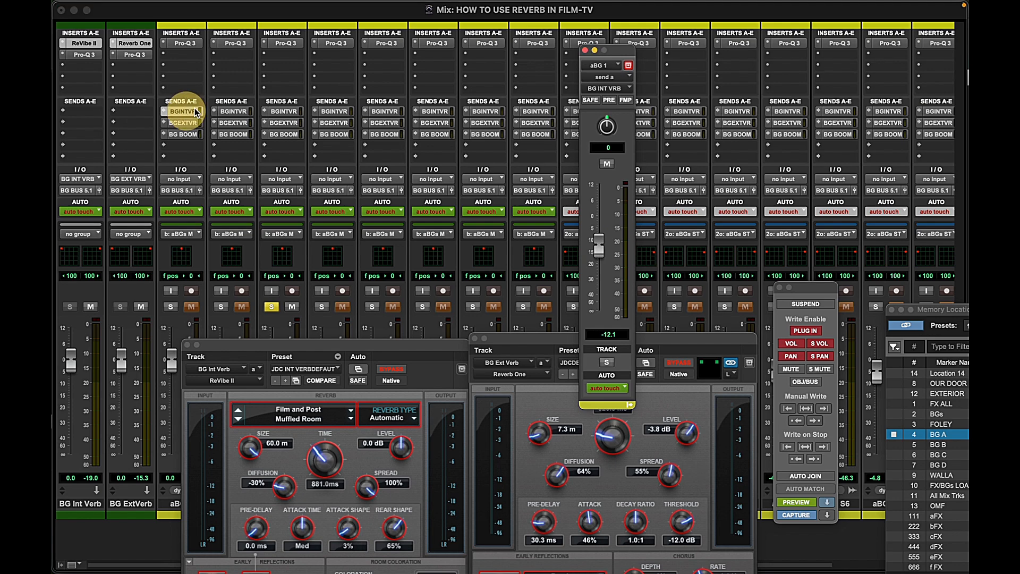
click(611, 66)
click(610, 77)
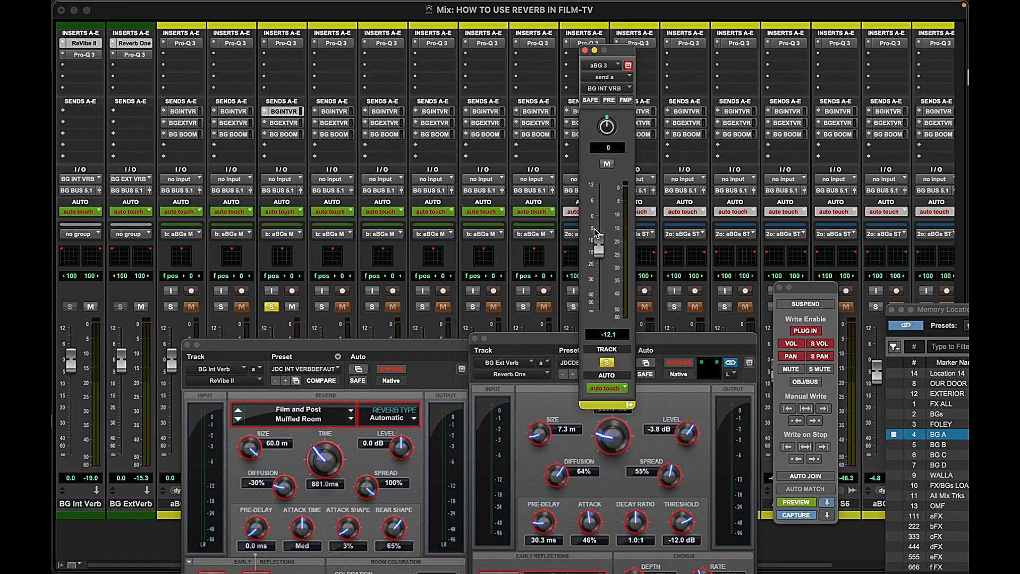
click(604, 62)
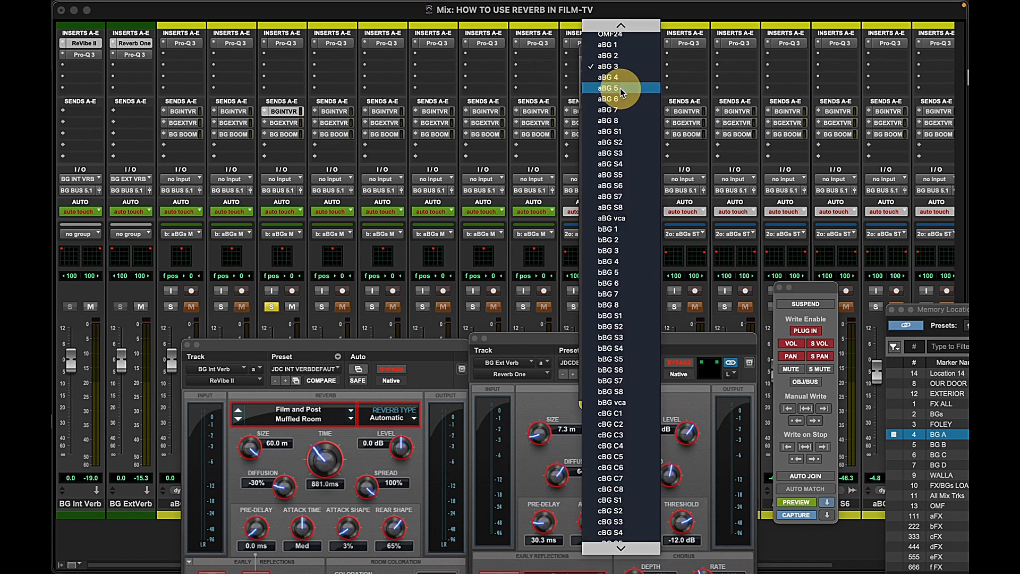
click(620, 79)
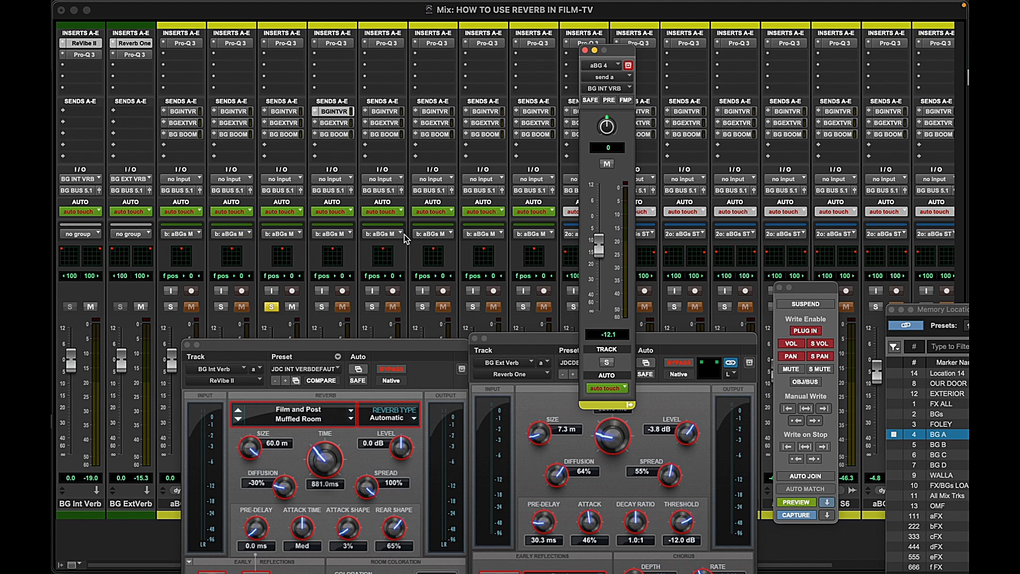
key(super+equal)
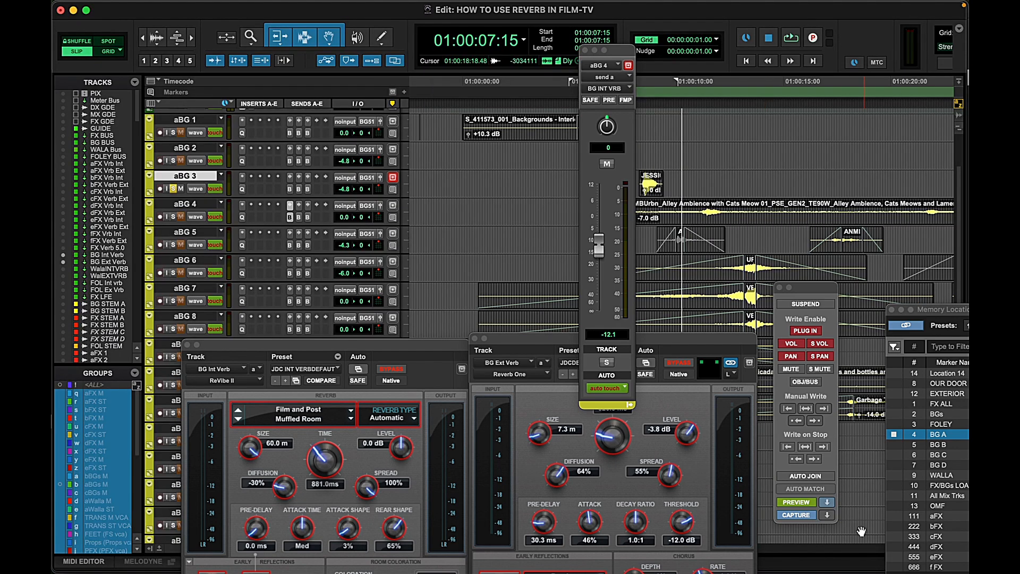
Discard the captured preview values and close the floating send window and both BG reverb plug-in windows
click(812, 505)
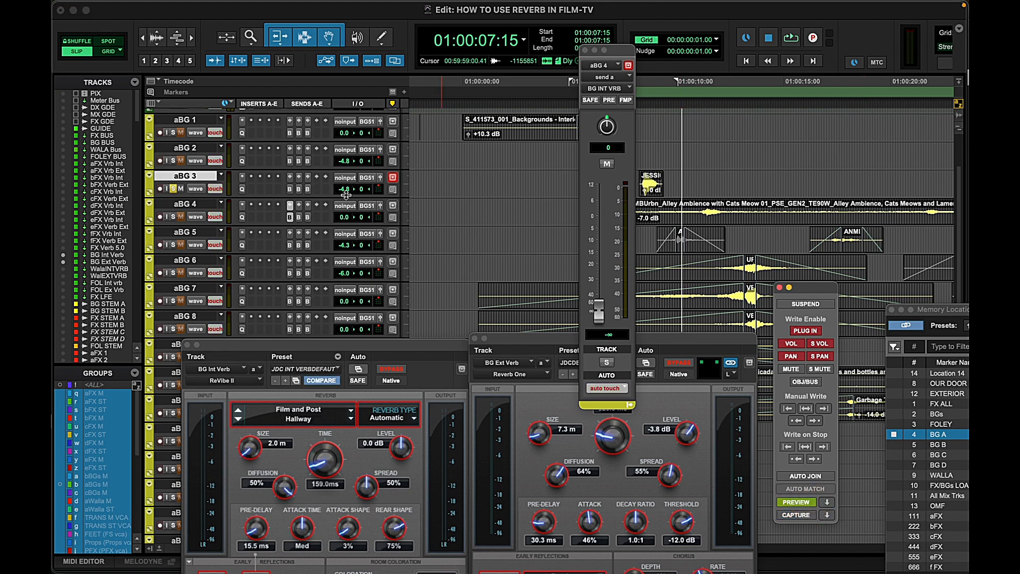
click(585, 50)
click(475, 339)
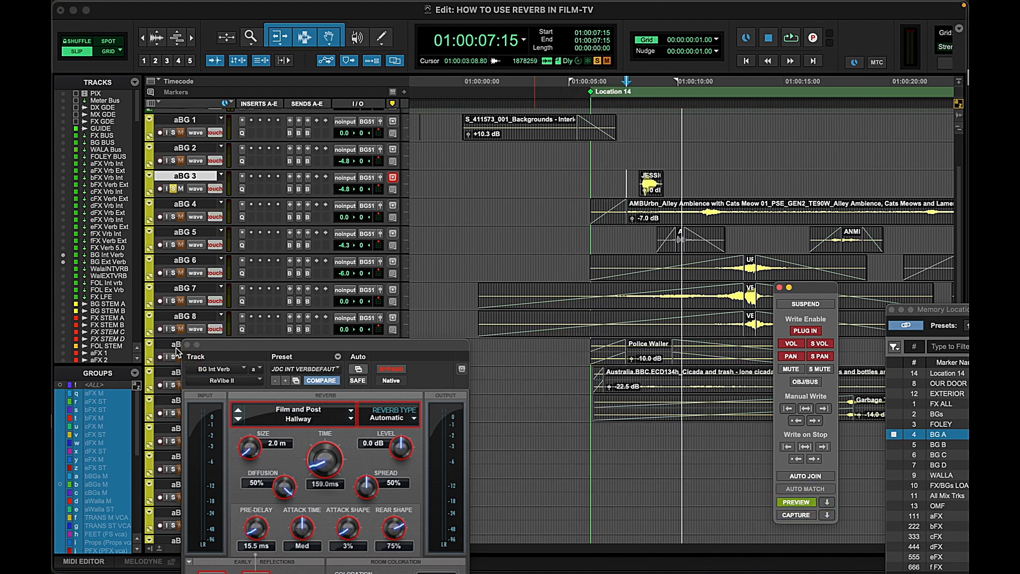
click(187, 345)
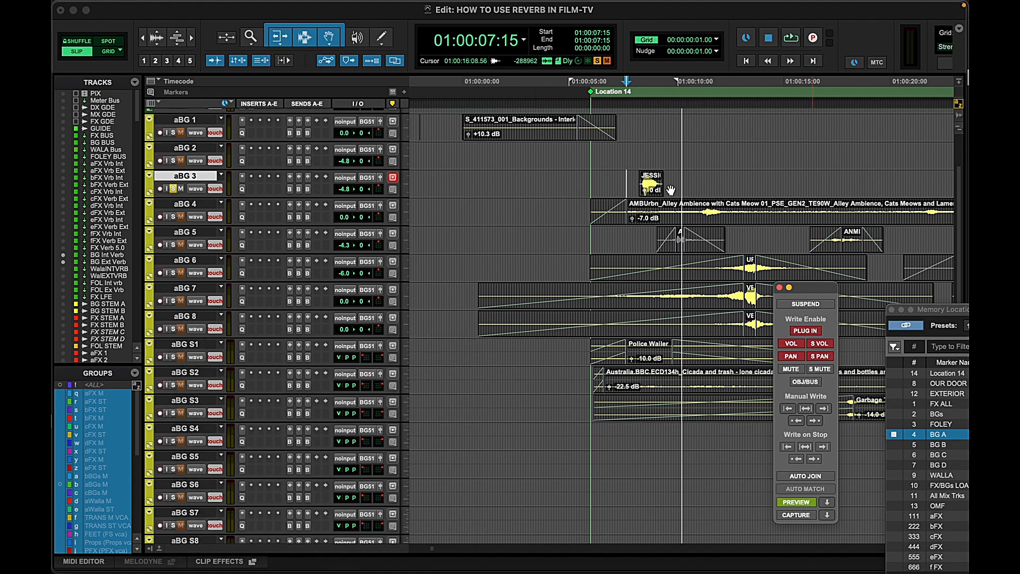
Examine the layout of the background clips across the timeline around aBG 1 and aBG 3
key(r)
key(r)
click(726, 172)
key(r)
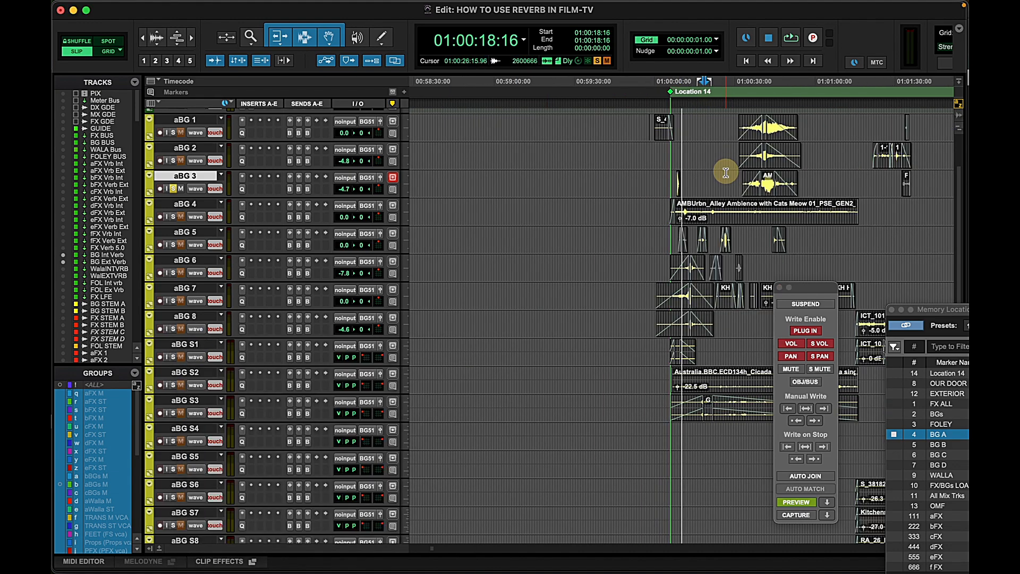
click(813, 117)
key(t)
key(t)
key(r)
key(r)
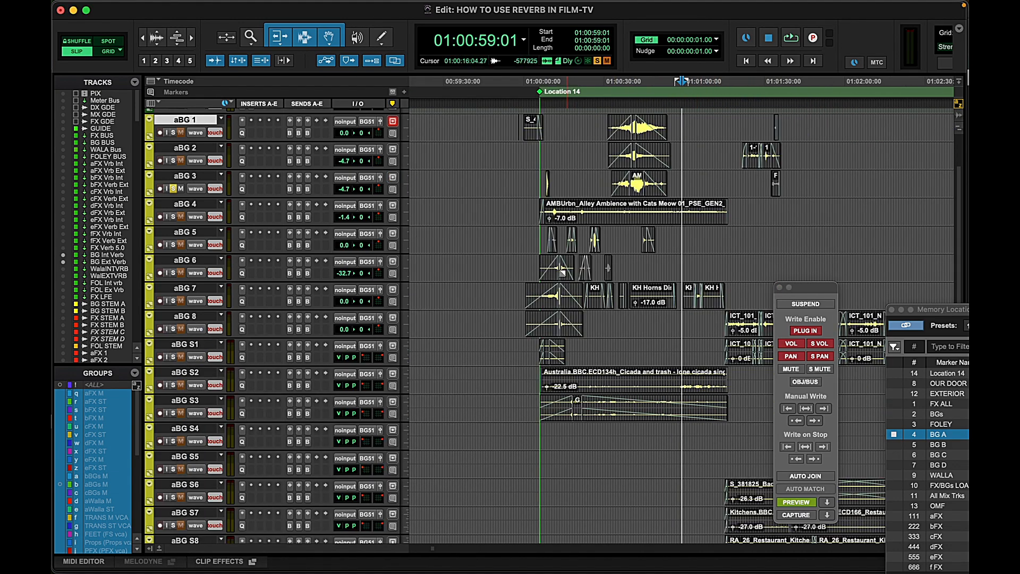
Place the cursor at 01:00:15:19 ahead of the dog clip on aBG 5 and solo aBG 5 instead of aBG 3
click(560, 236)
key(t)
key(t)
key(t)
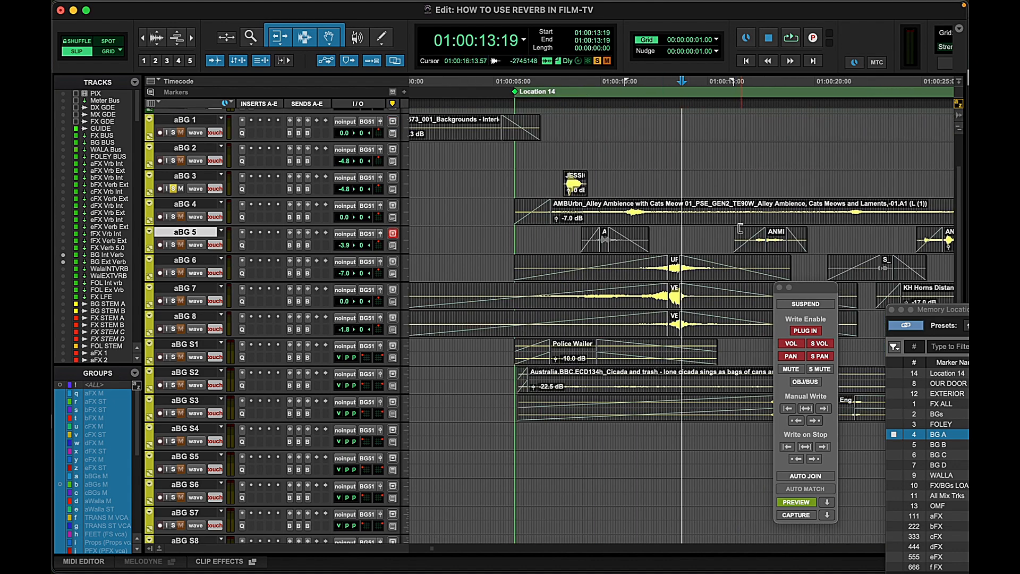
key(r)
click(706, 238)
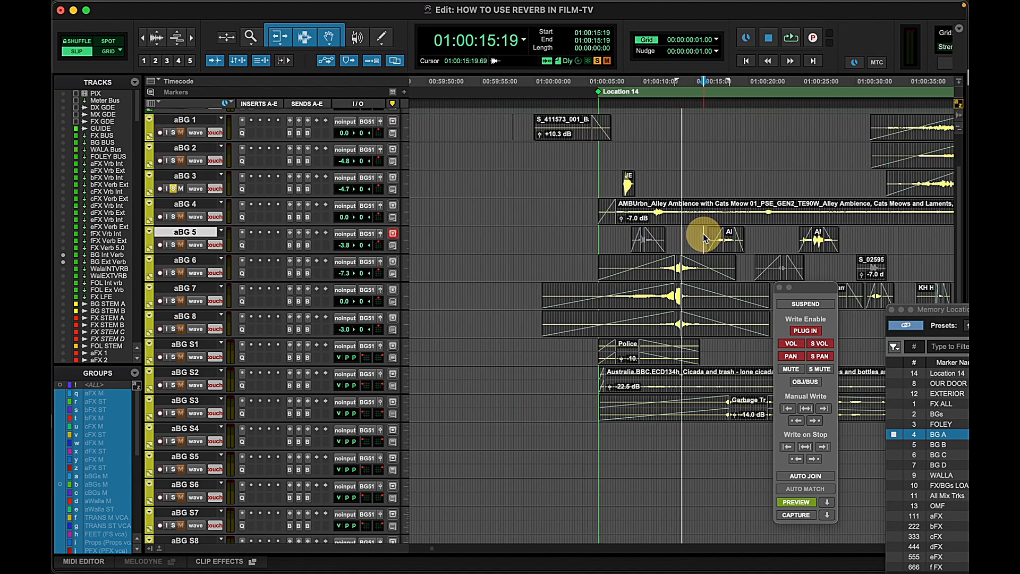
click(173, 190)
click(173, 245)
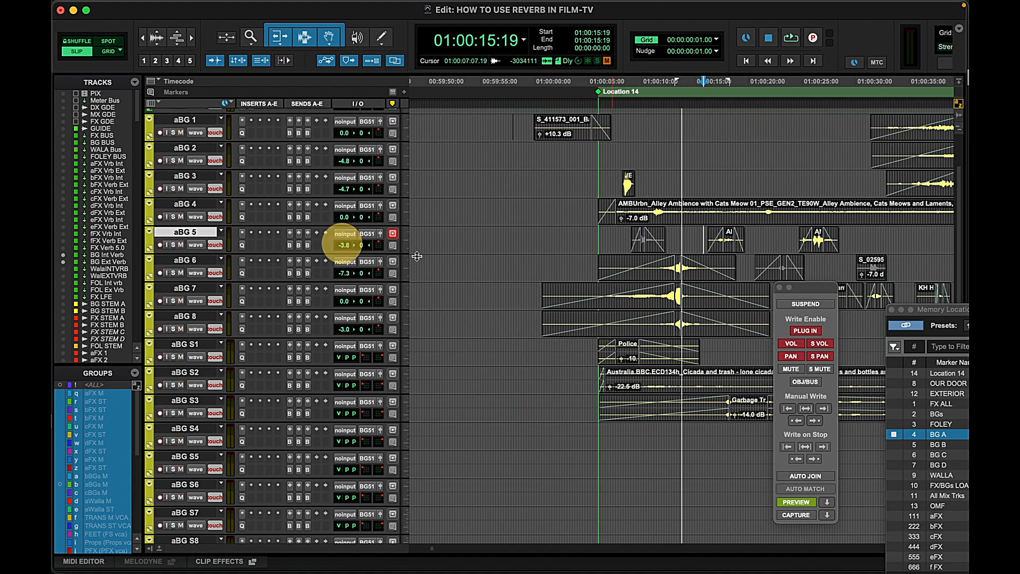
Audition the soloed aBG 5 track from 01:00:15:19 through its dog clip, then stop playback
key(t)
key(t)
key(space)
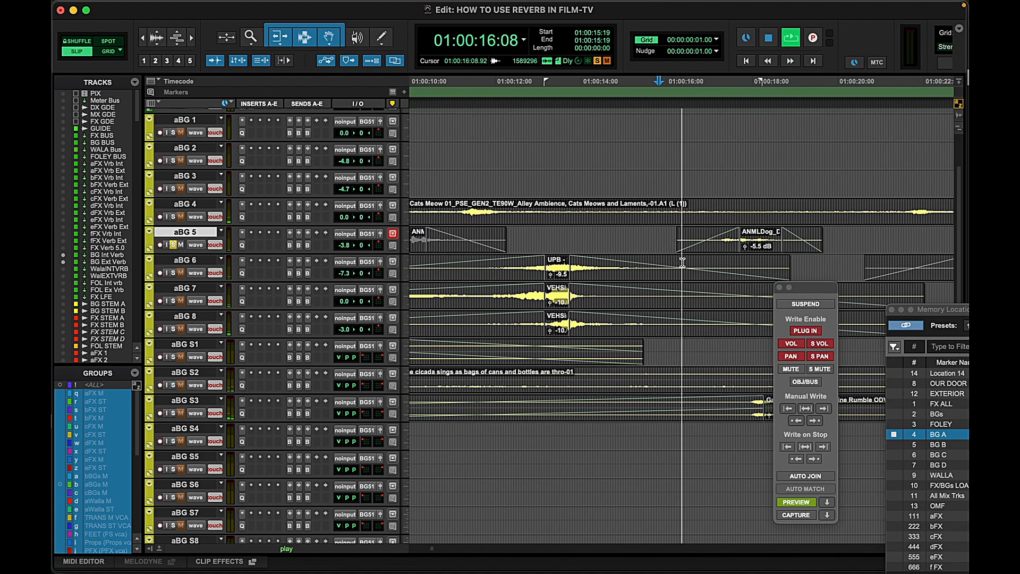
key(r)
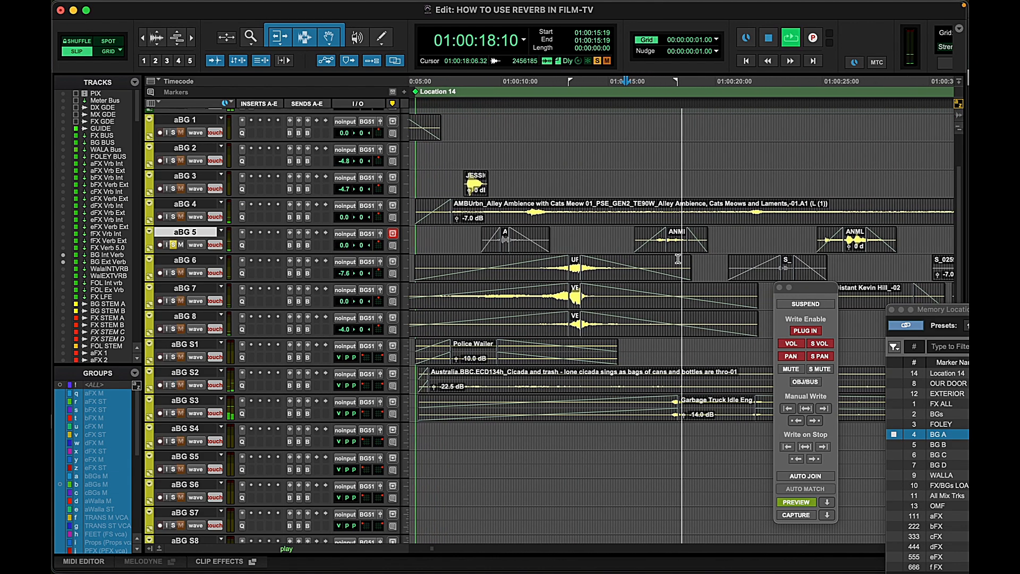
key(space)
Place the cursor at 01:00:17:01 on aBG 5 and set its BG EXT VRB send to +6.5 in the Mix window
click(648, 234)
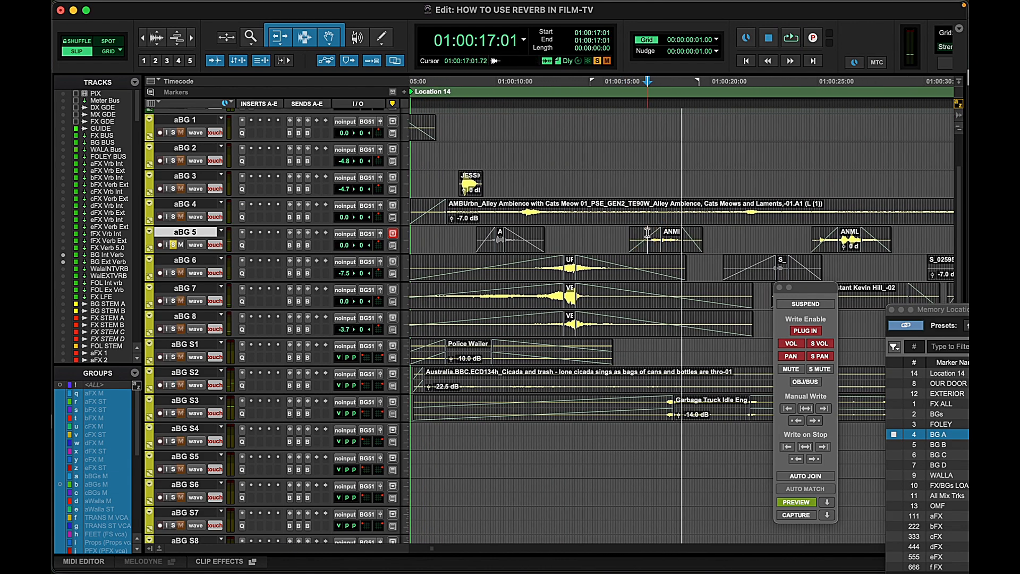
key(super+equal)
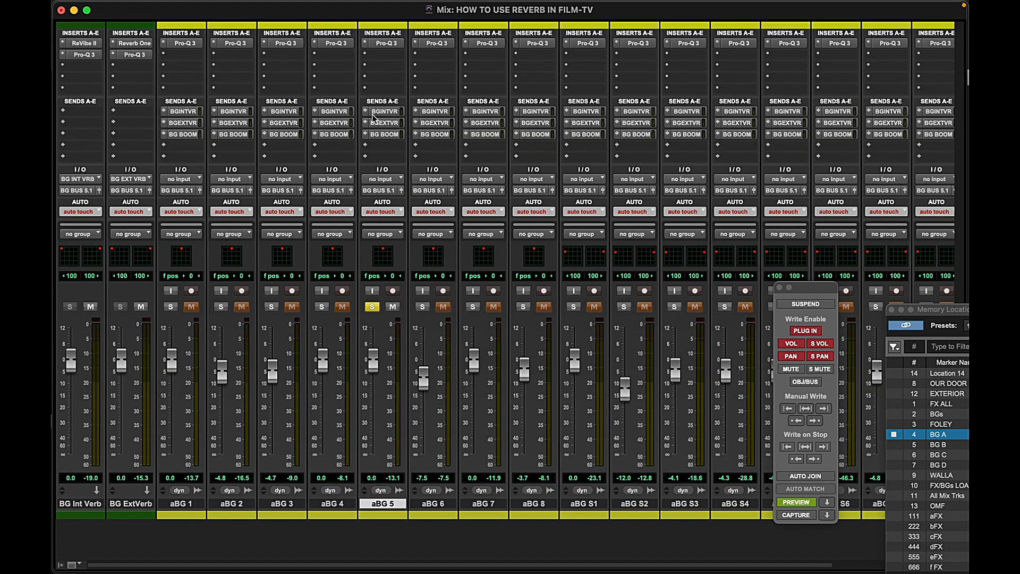
click(385, 123)
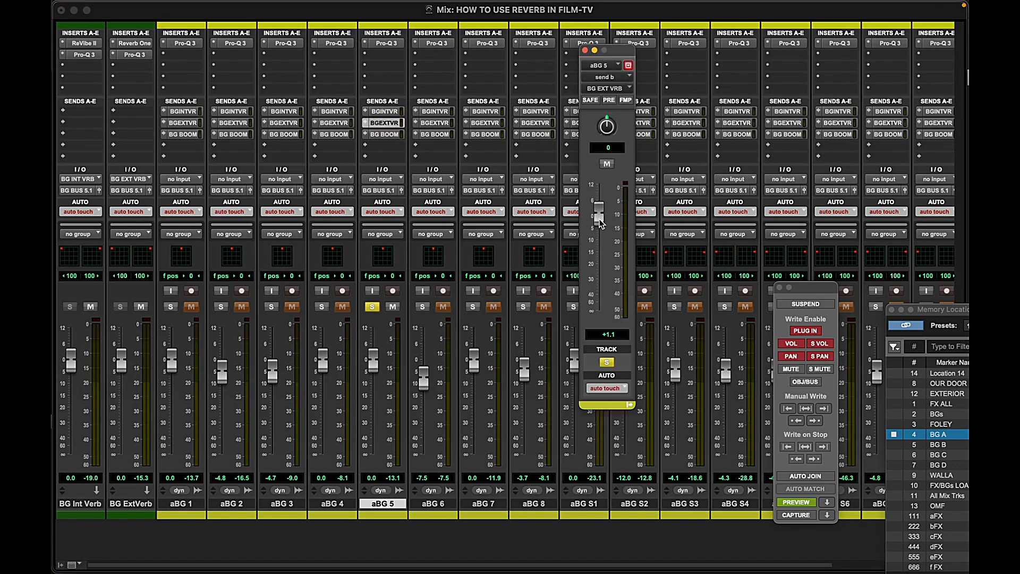
drag(600, 223, 598, 206)
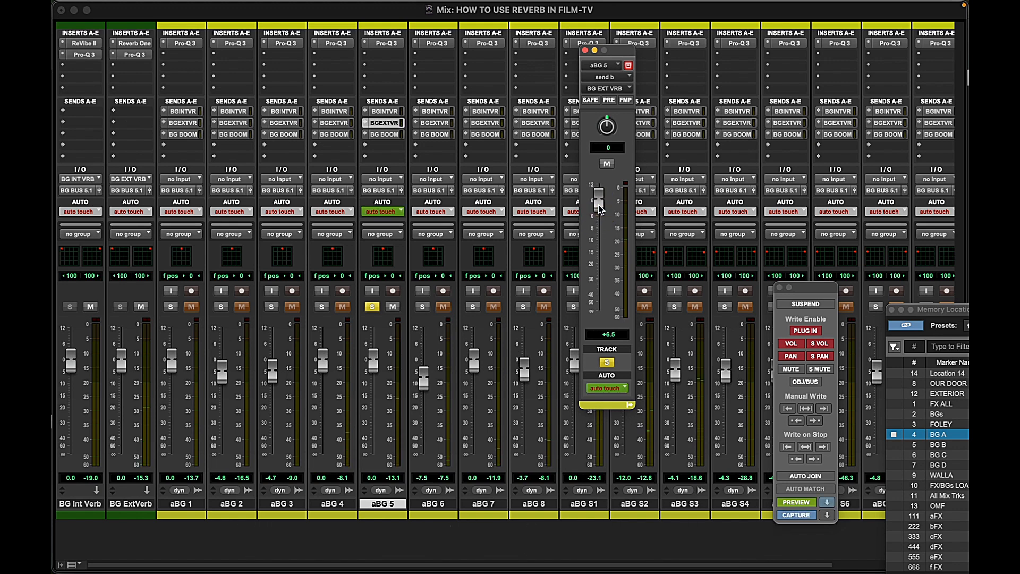
Write the previewed send level to aBG 5 from 00:59:55:19 to 01:00:55:12 in the Edit window and close the send window
key(super+equal)
key(super+bracketleft)
key(super+bracketleft)
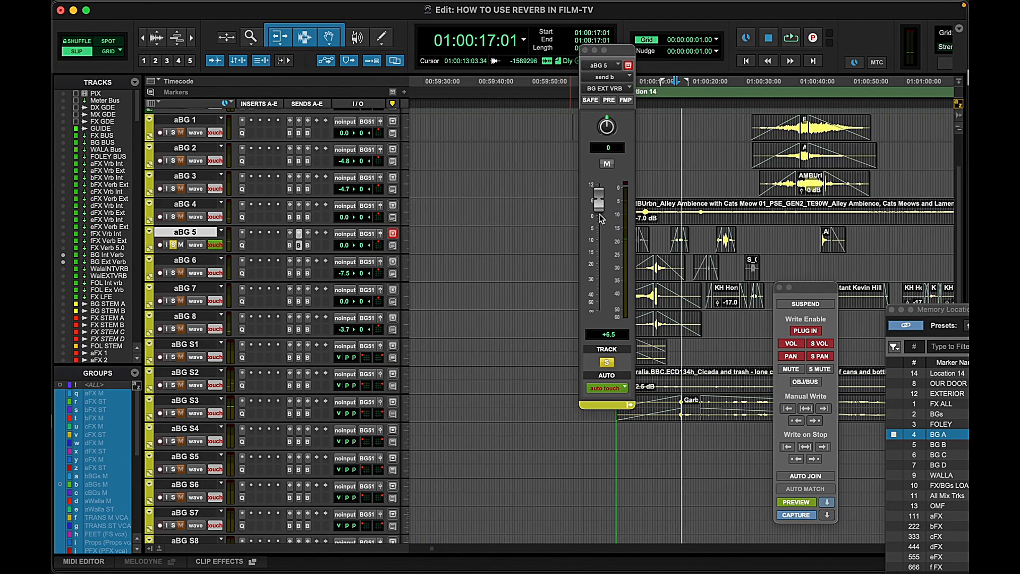
drag(561, 231, 881, 241)
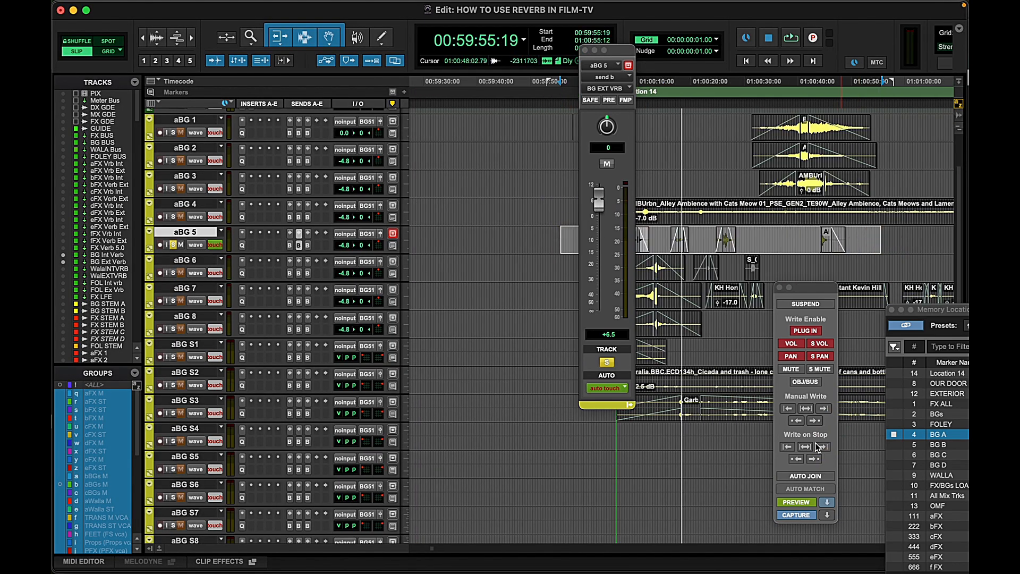
click(807, 408)
key(Return)
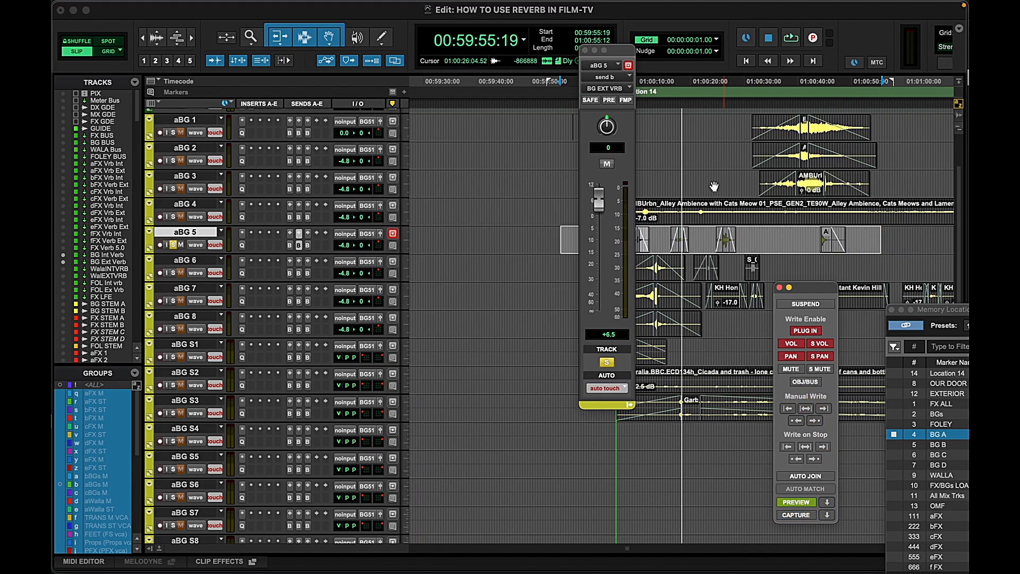
click(585, 51)
Select the cicada and trash clip on aBG S2, solo that track instead of aBG 5, and play it from 01:00:06:03
scroll(665, 236, left, 2)
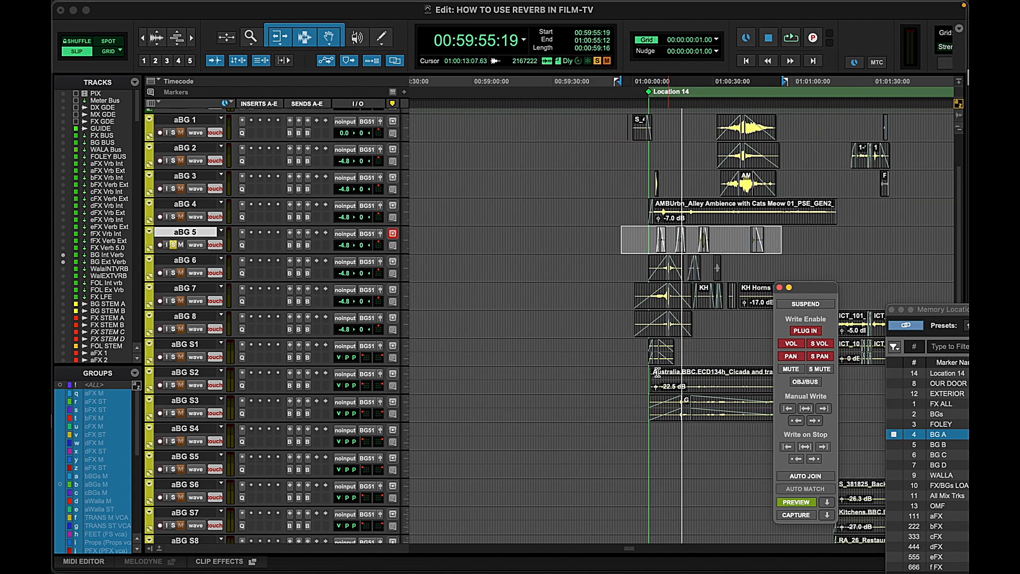
click(715, 357)
scroll(739, 364, left, 2)
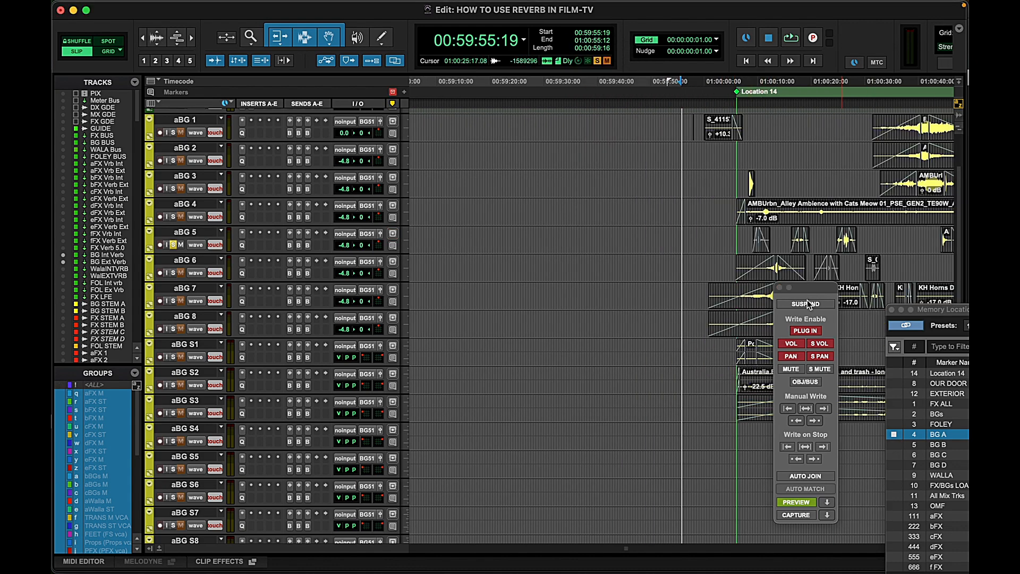
click(861, 386)
key(super+bracketright)
key(super+bracketright)
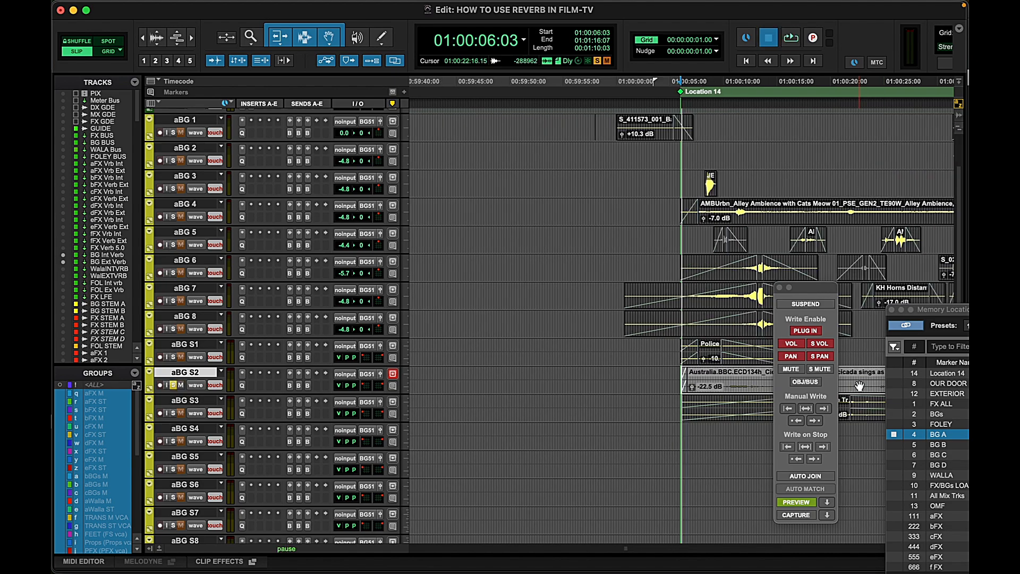
key(space)
Close the Memory Locations and Automation windows to clear the view of the tracks
drag(926, 310, 899, 219)
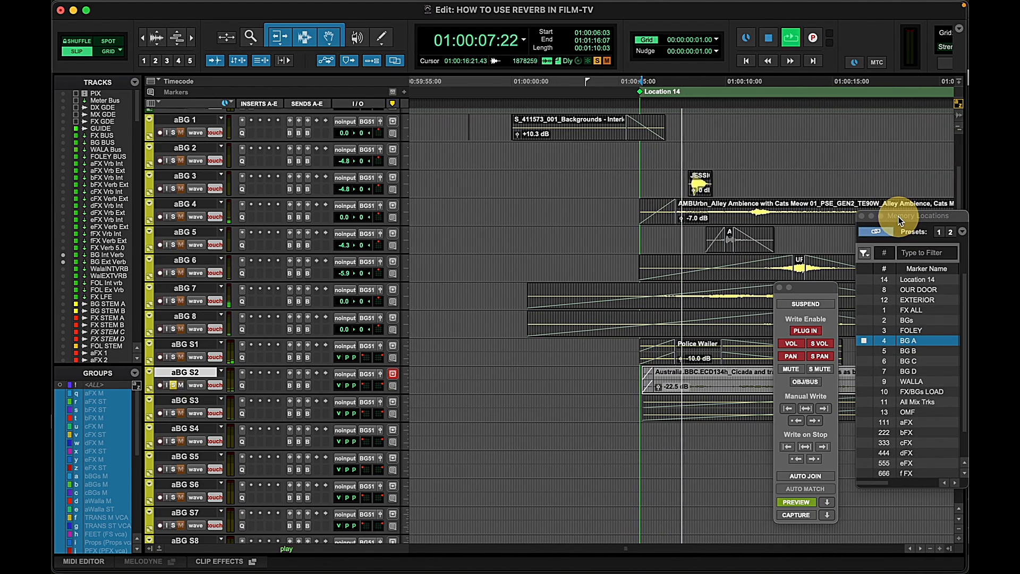
key(super+w)
key(super+w)
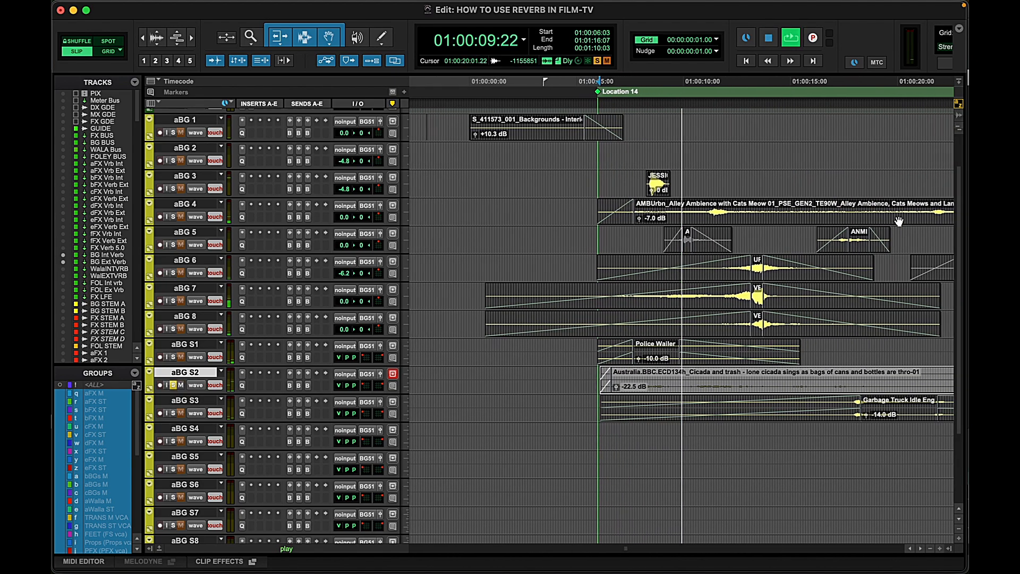
Stop the aBG S2 playback and place the cursor at 01:00:13:16 within the cicada clip
key(super+bracketleft)
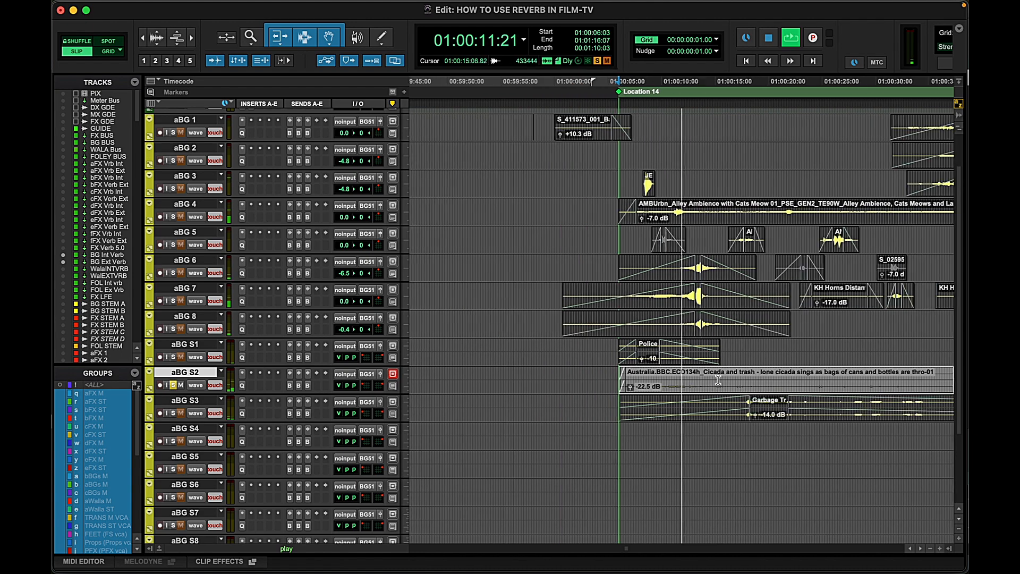
click(737, 379)
key(super+bracketleft)
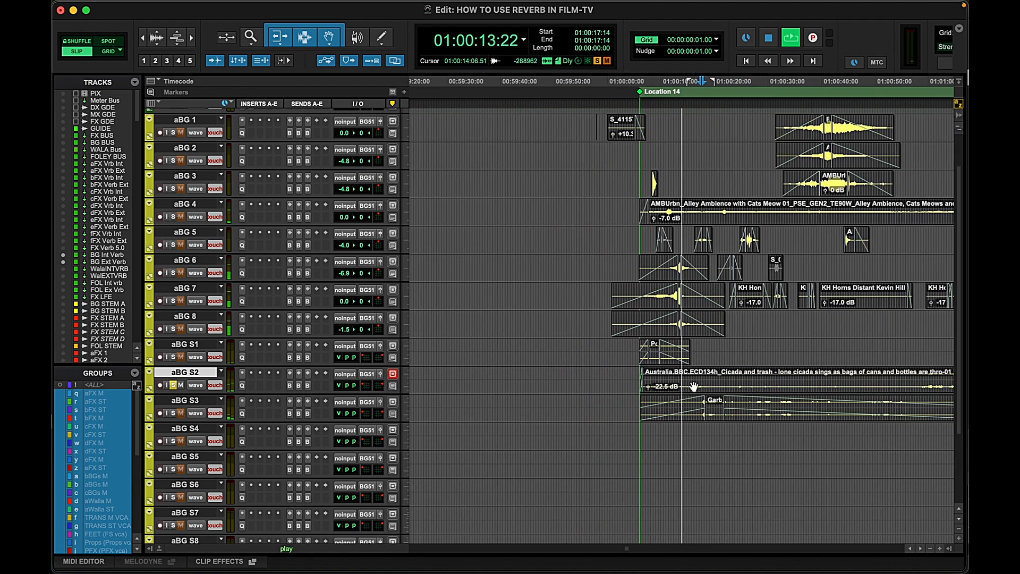
key(space)
click(679, 380)
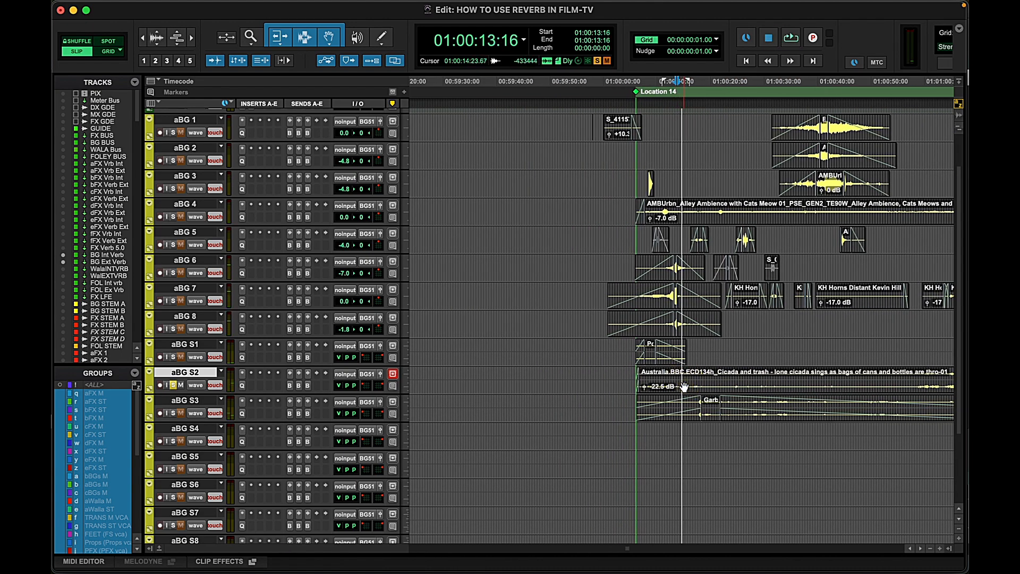
Set aBG S2's BG EXT VRB send to +4.8 in the Mix window, with its cicada clip selected and the Automation window reopened
click(682, 372)
key(super+equal)
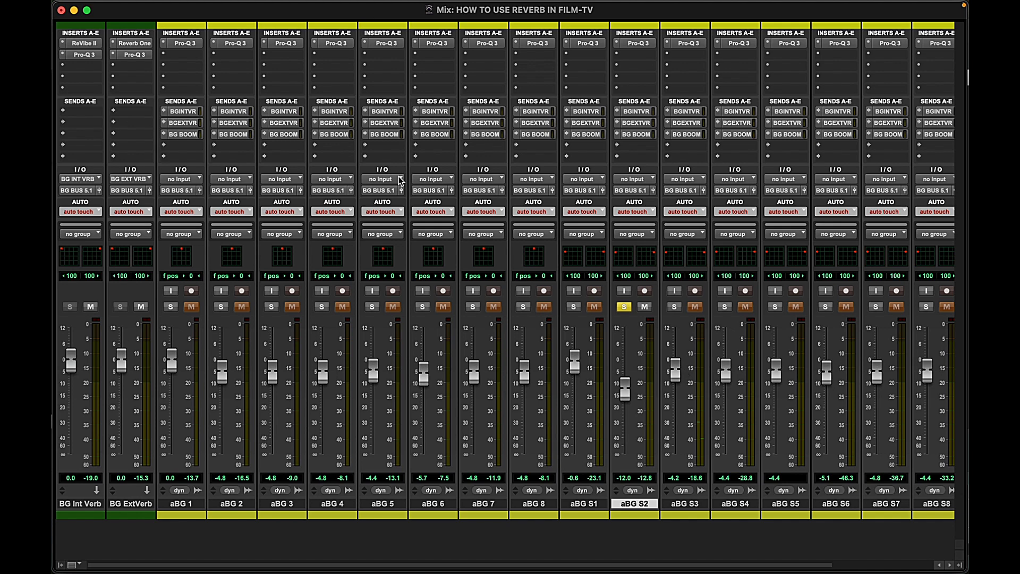
click(634, 123)
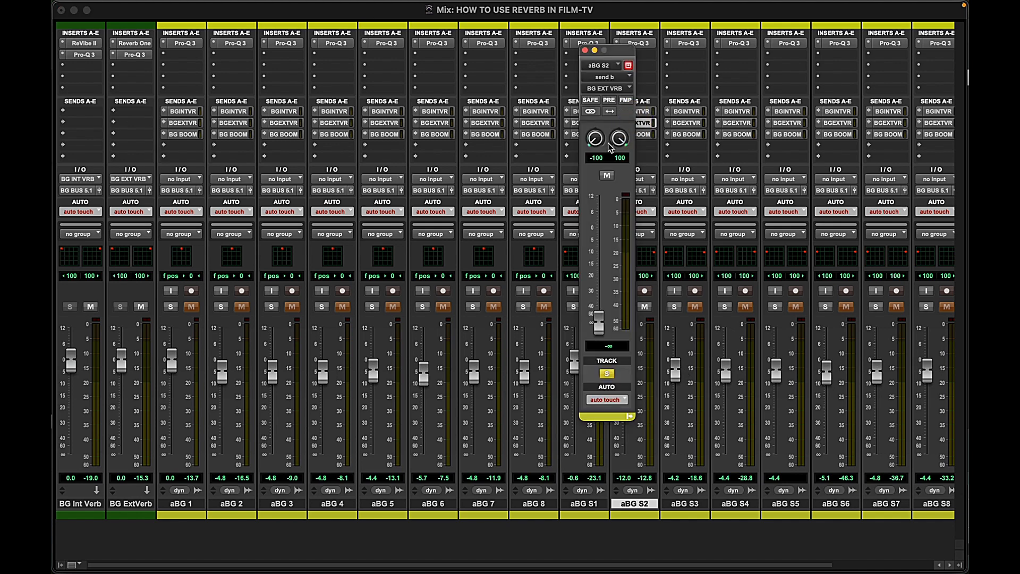
key(super+4)
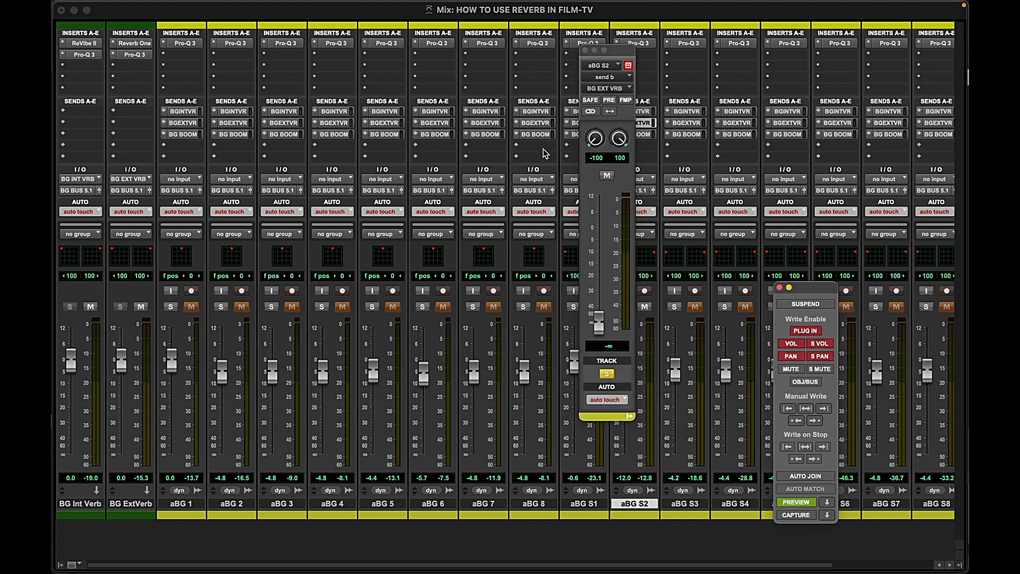
drag(599, 322, 600, 213)
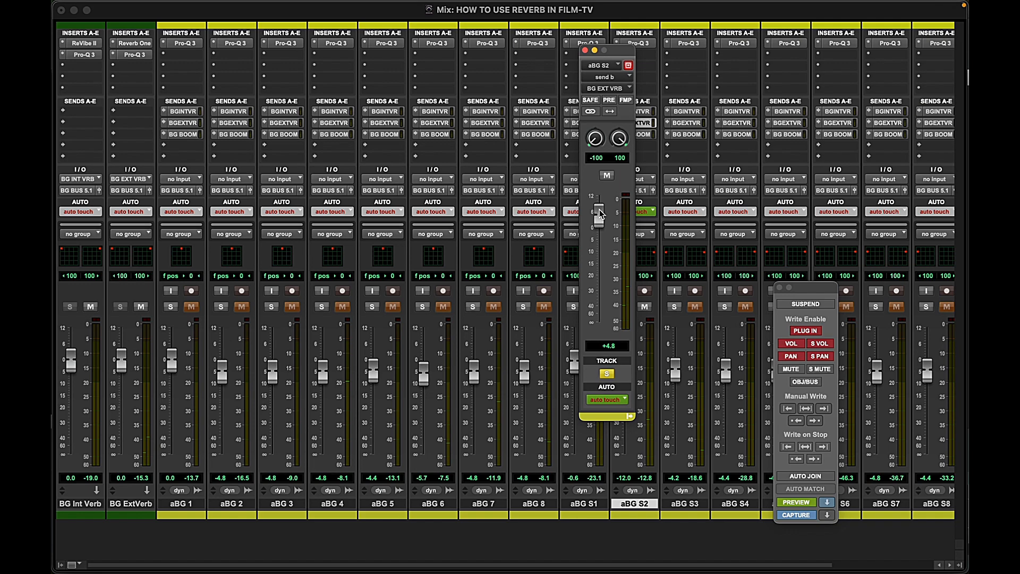
Return to the Edit window and briefly audition aBG S2 from 01:00:16:18
key(super+equal)
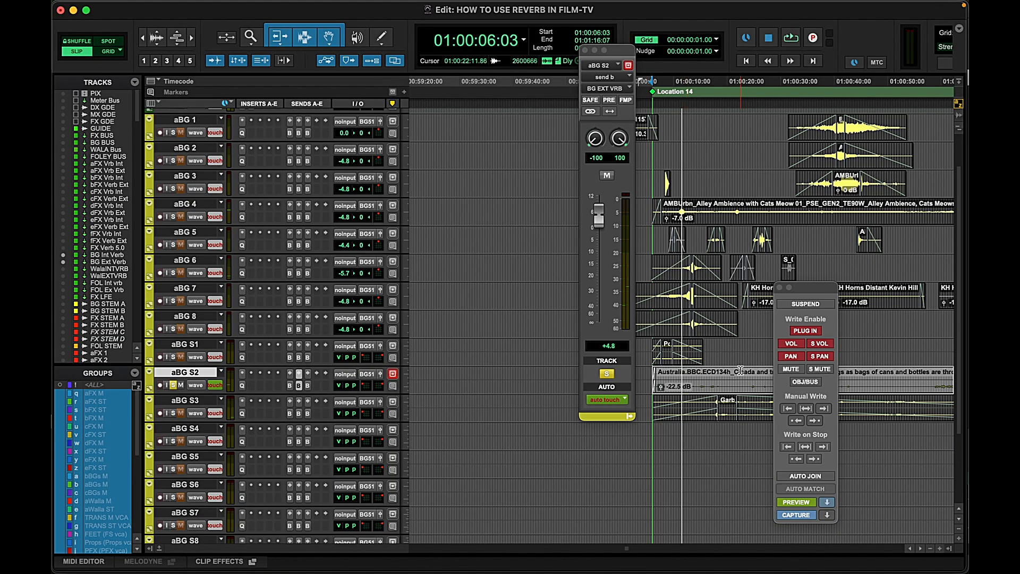
click(710, 376)
key(space)
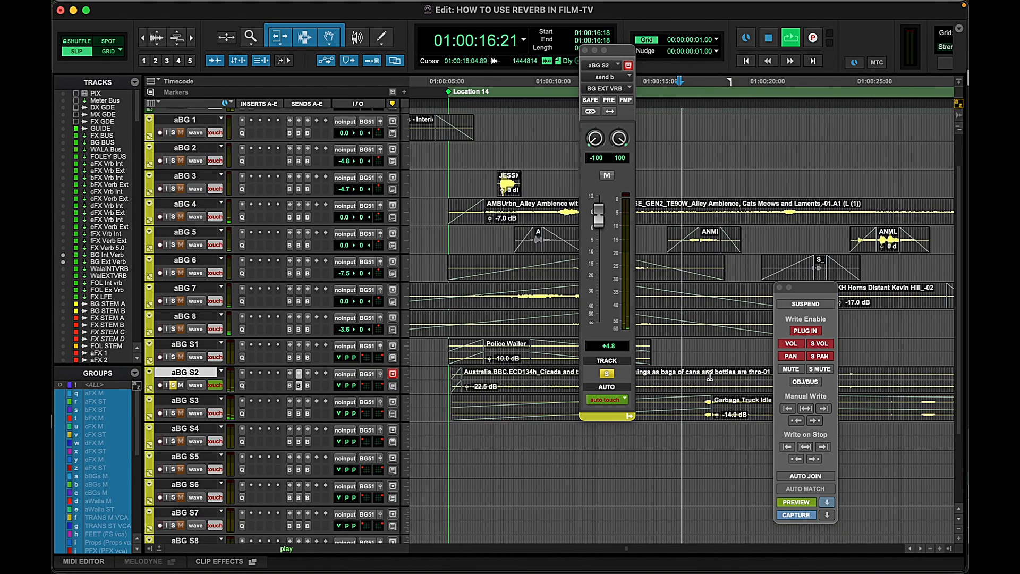
key(space)
Write the previewed send level to aBG S2 from 00:59:59:11 to 01:01:24:08 and close the send window
key(super+bracketleft)
key(super+bracketleft)
key(super+bracketleft)
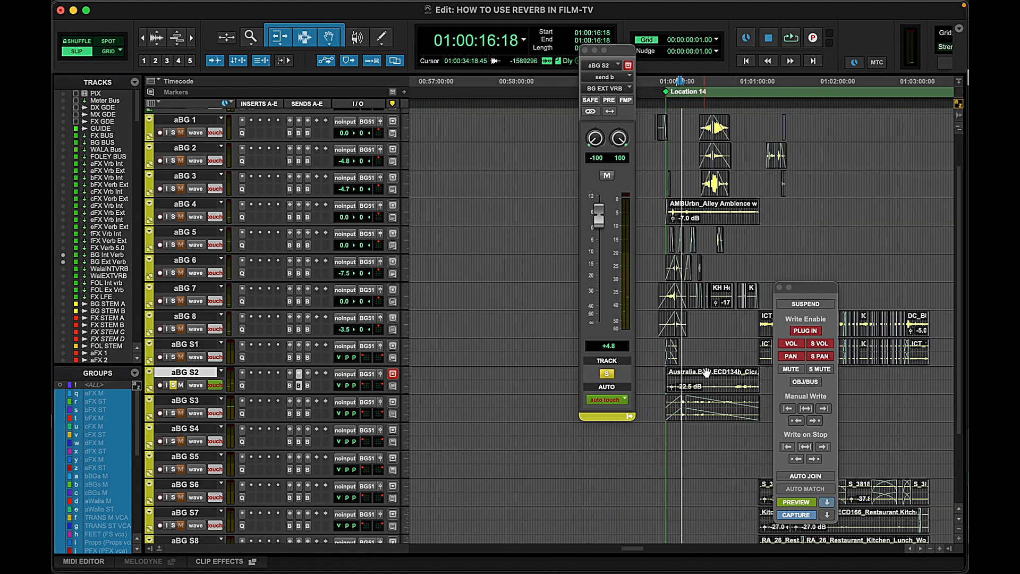
click(683, 375)
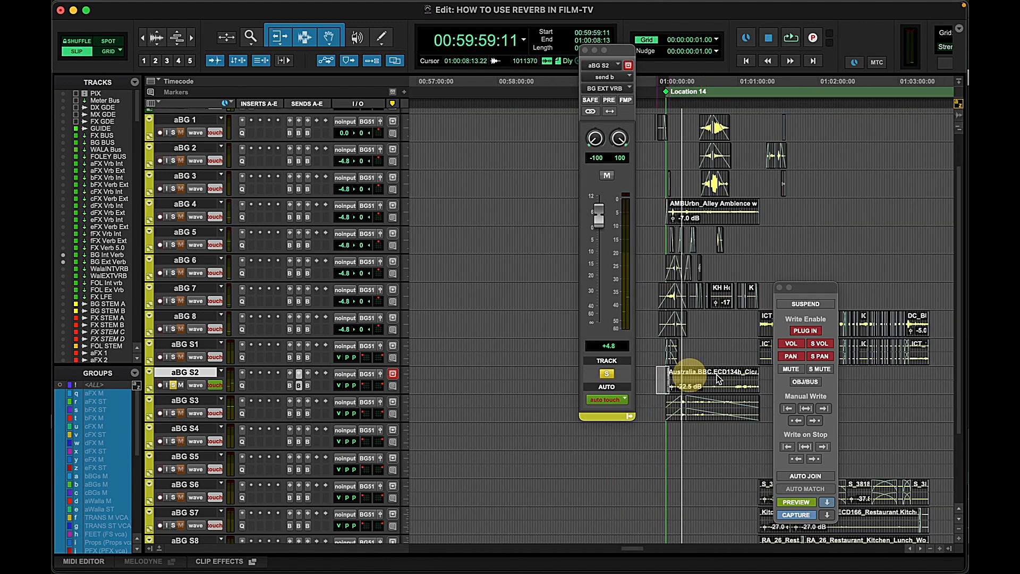
click(806, 408)
click(612, 251)
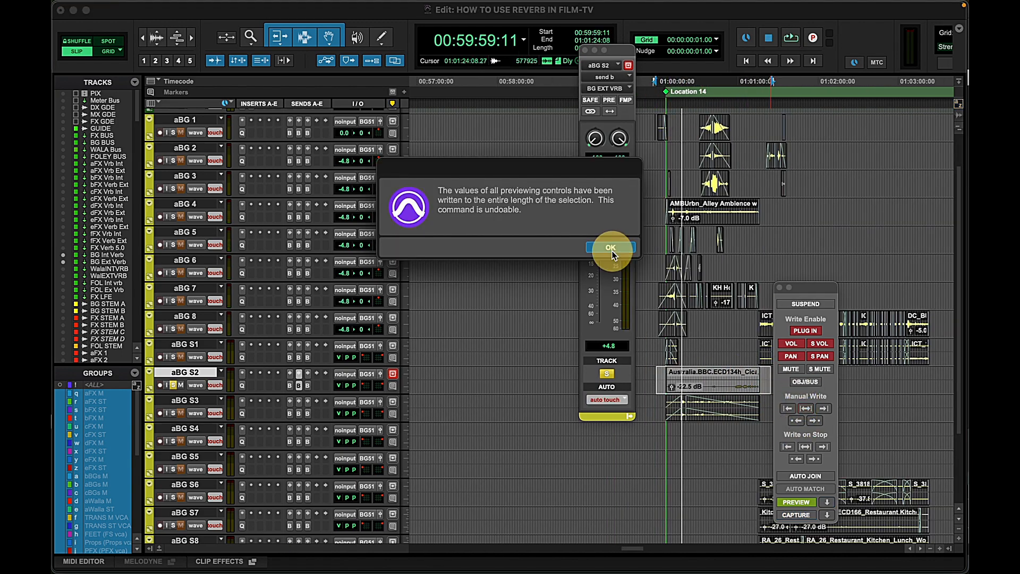
click(586, 50)
Place the cursor at 01:00:05:05 on aBG S3 and solo that track instead of aBG S2
click(664, 406)
key(shift+s)
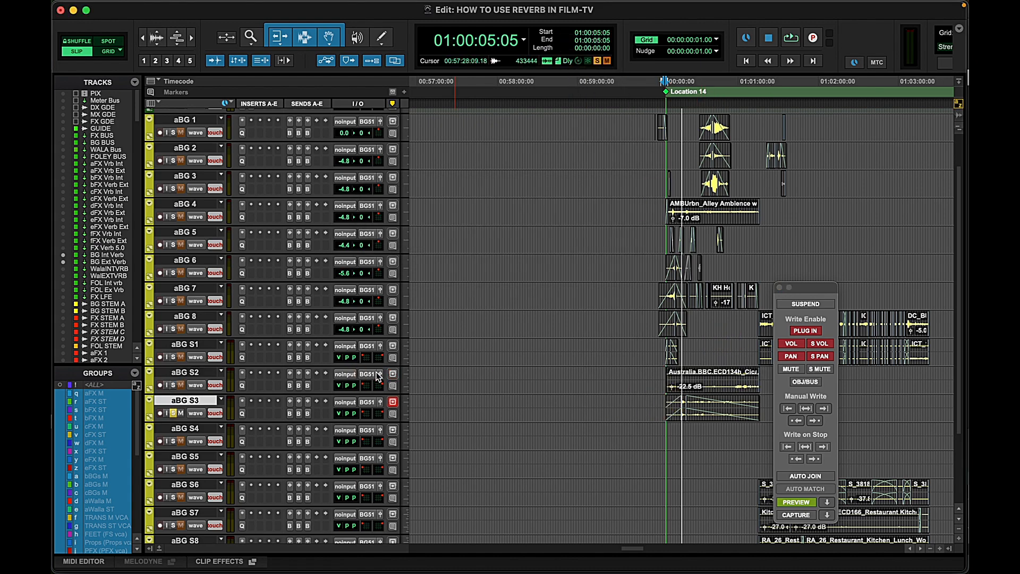
Audition aBG S3 from 01:00:05:05, move the Automation window clear of the clips, and place the cursor at 01:00:14:17
key(space)
key(t)
key(t)
drag(820, 291, 113, 309)
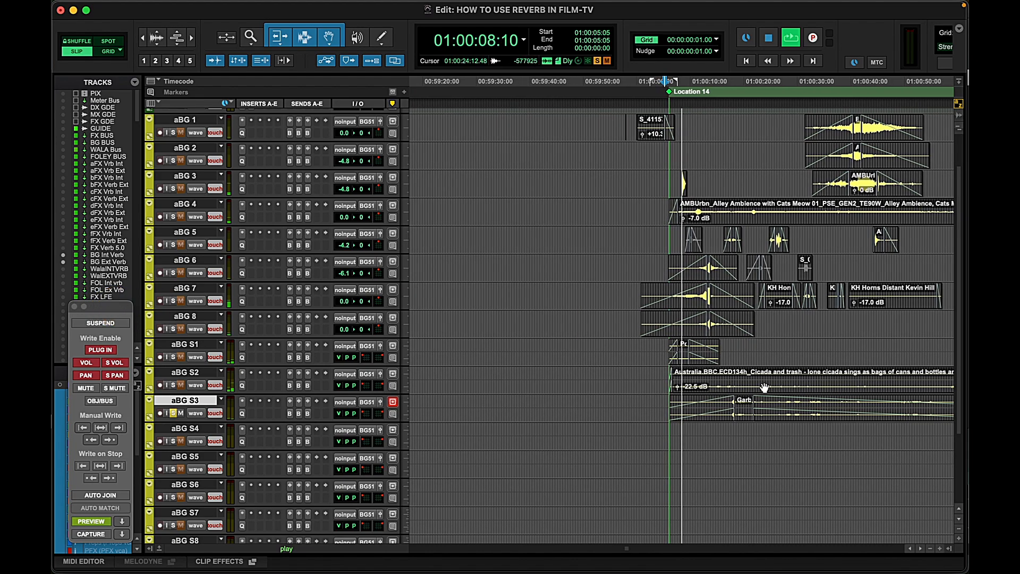
click(706, 399)
key(t)
key(t)
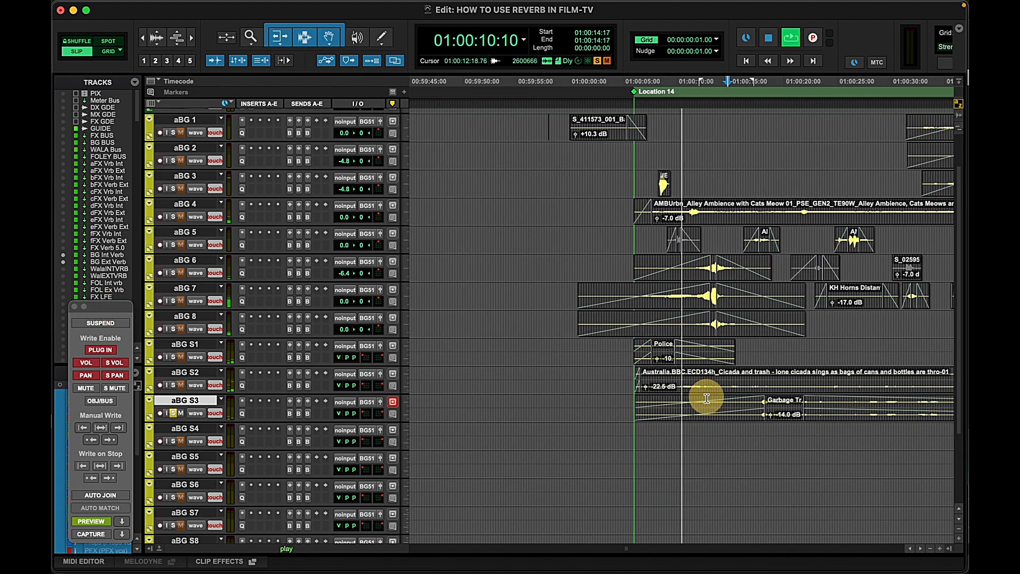
key(r)
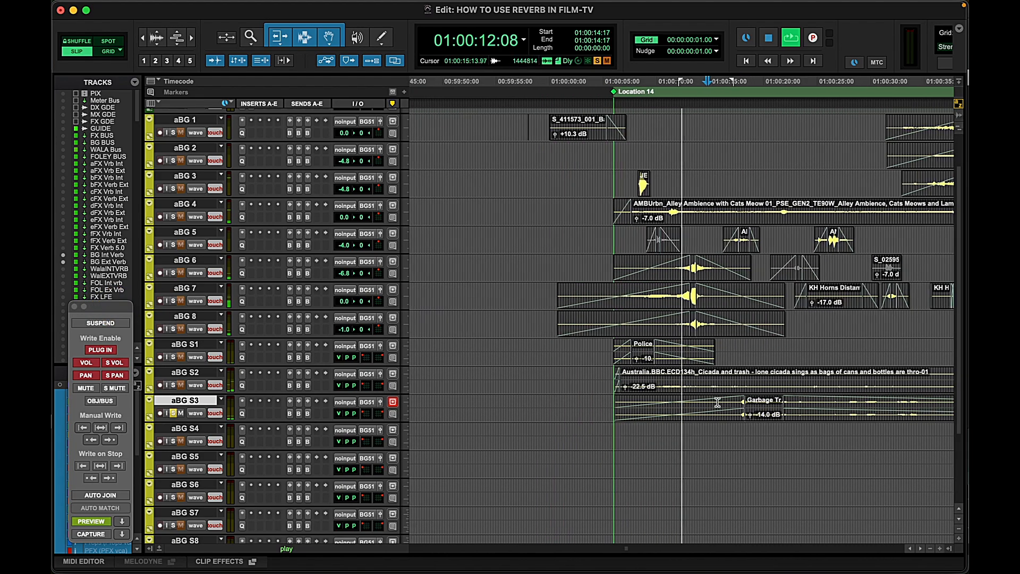
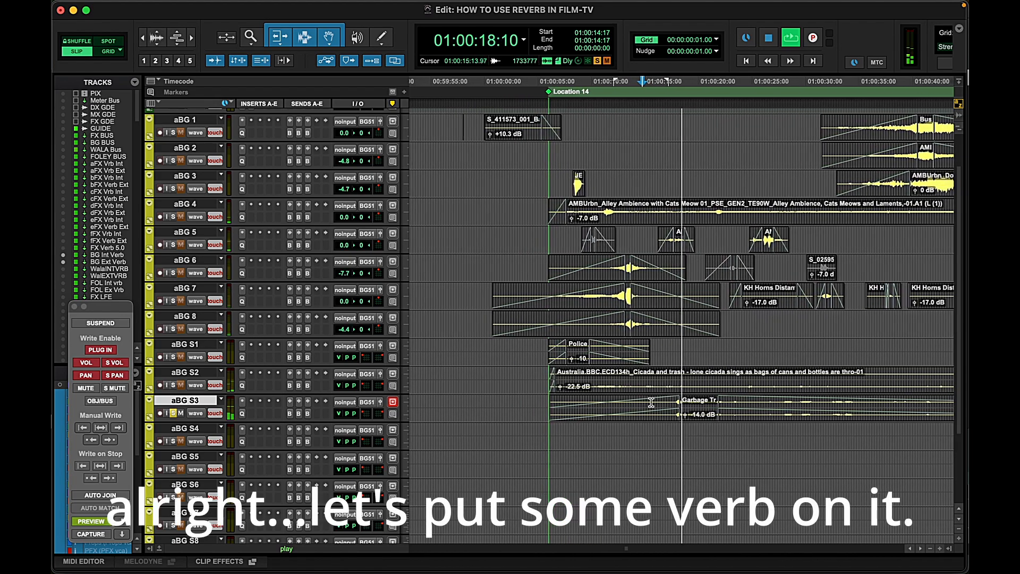
Audition the garbage truck clip on aBG S3 from 01:00:16:21
key(super+equal)
key(super+equal)
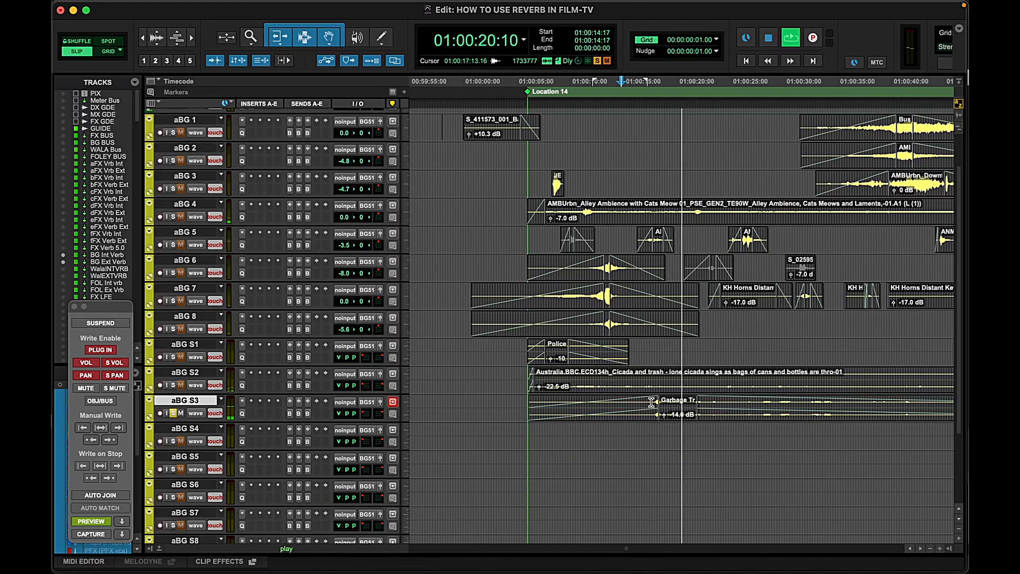
key(space)
click(642, 402)
key(super+bracketright)
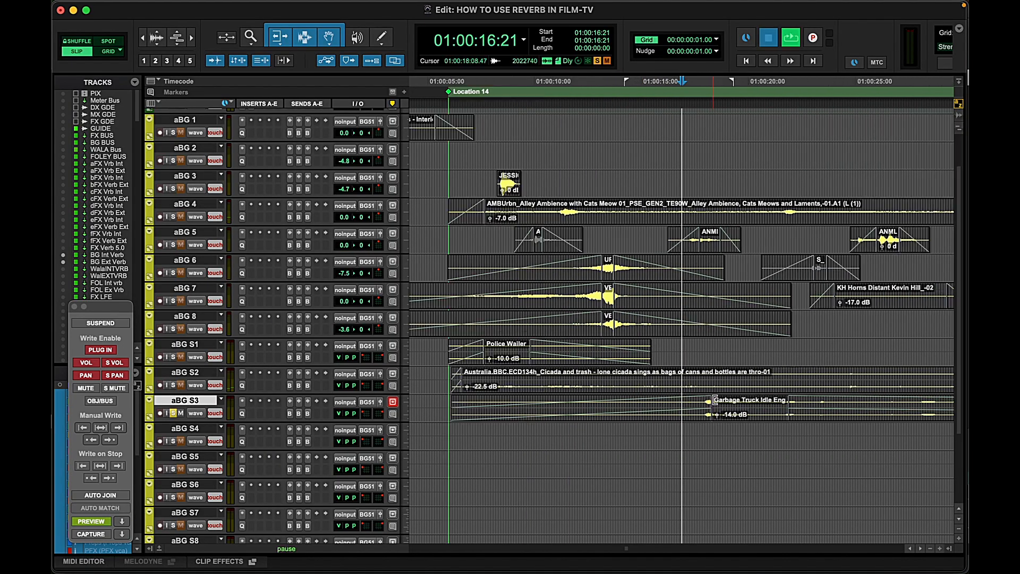
key(space)
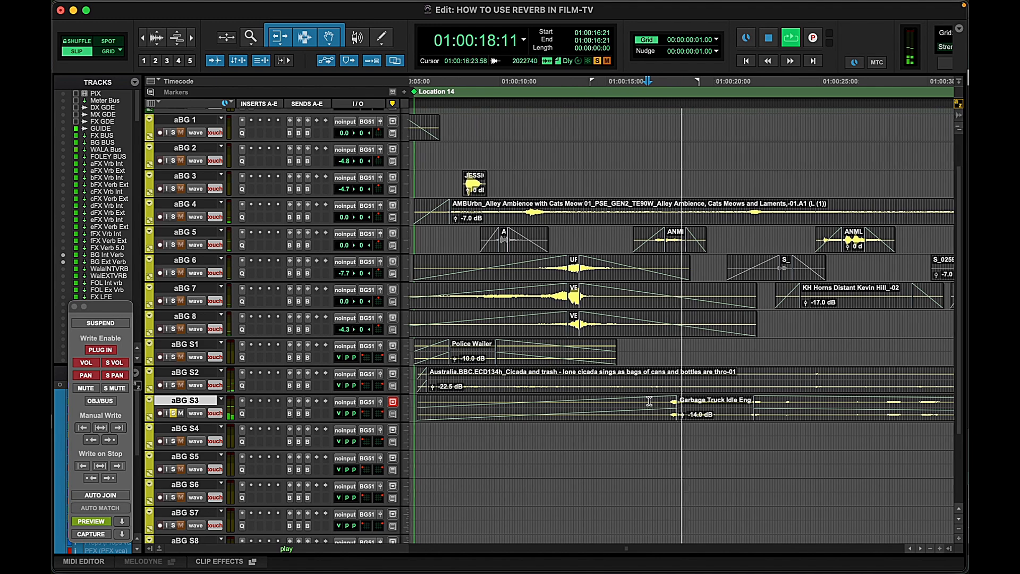
key(space)
Set aBG S3's BG EXT VRB send to -4.6 in the Mix window and audition it back in the Edit window
key(super+equal)
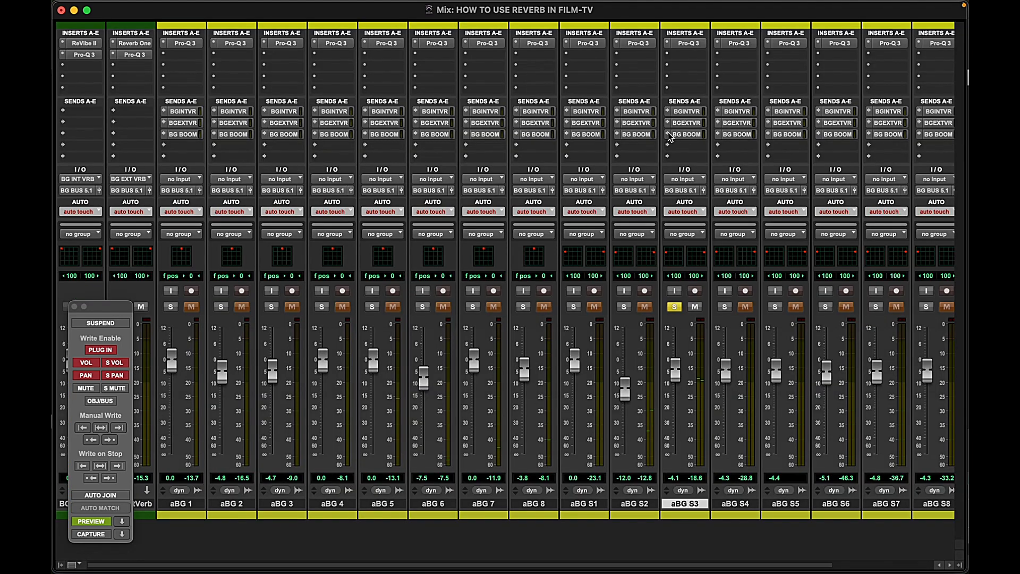
click(687, 123)
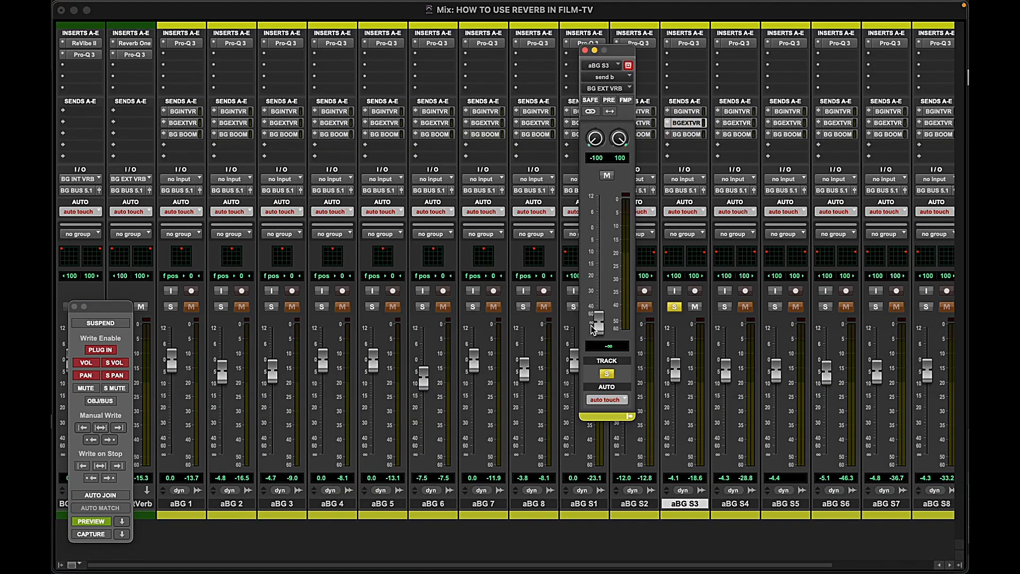
drag(593, 328, 600, 241)
key(space)
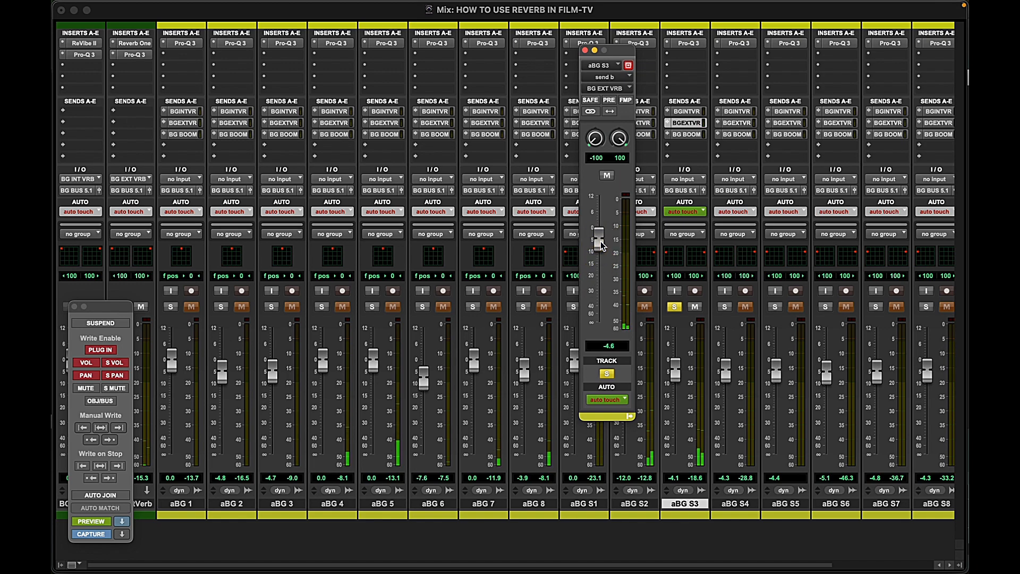
key(super+equal)
key(r)
key(r)
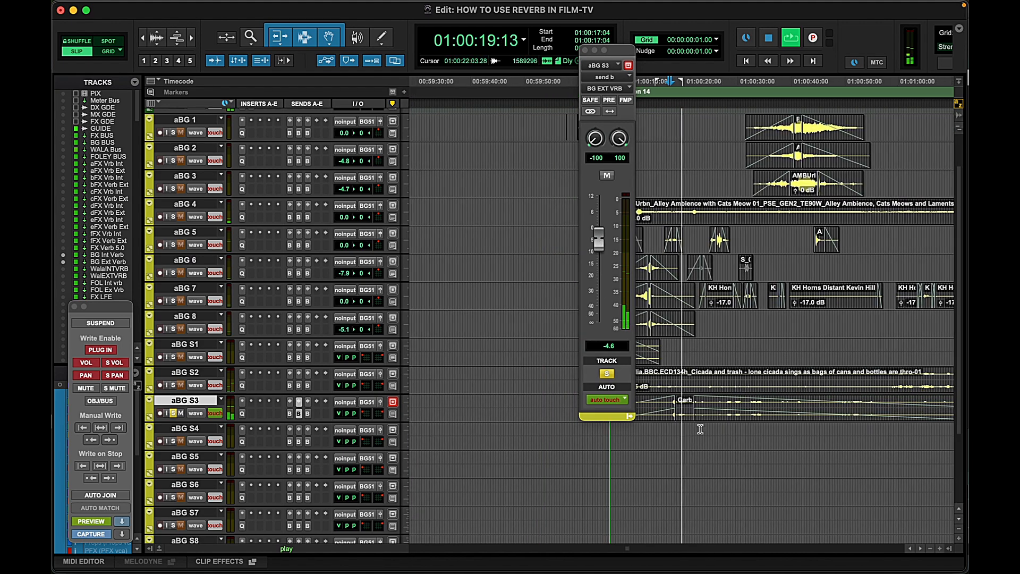
Write the previewed send level to aBG S3 from 01:00:02:08 to 01:01:34:08 and close the send window
key(space)
click(683, 417)
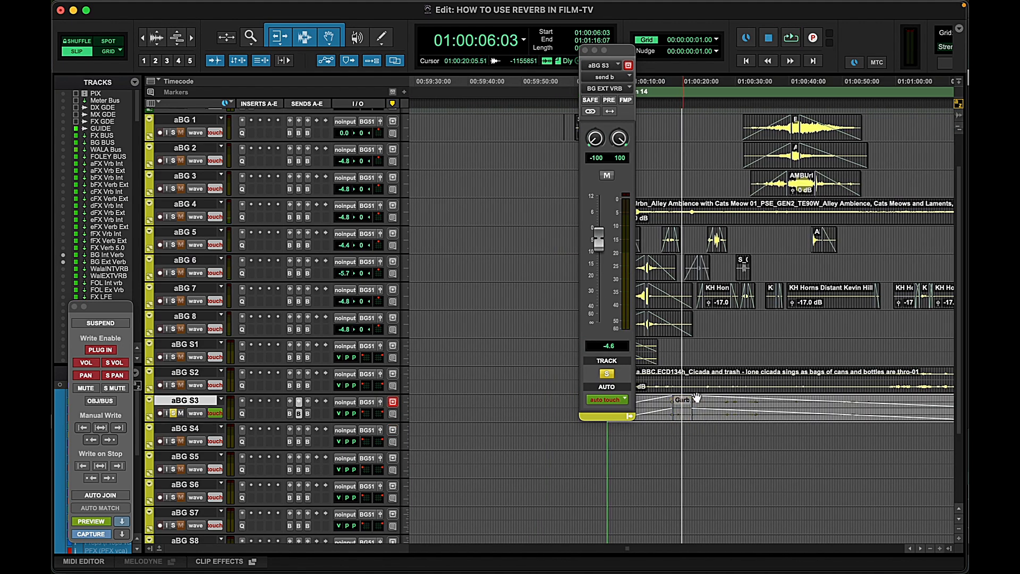
key(r)
key(r)
drag(660, 401, 781, 401)
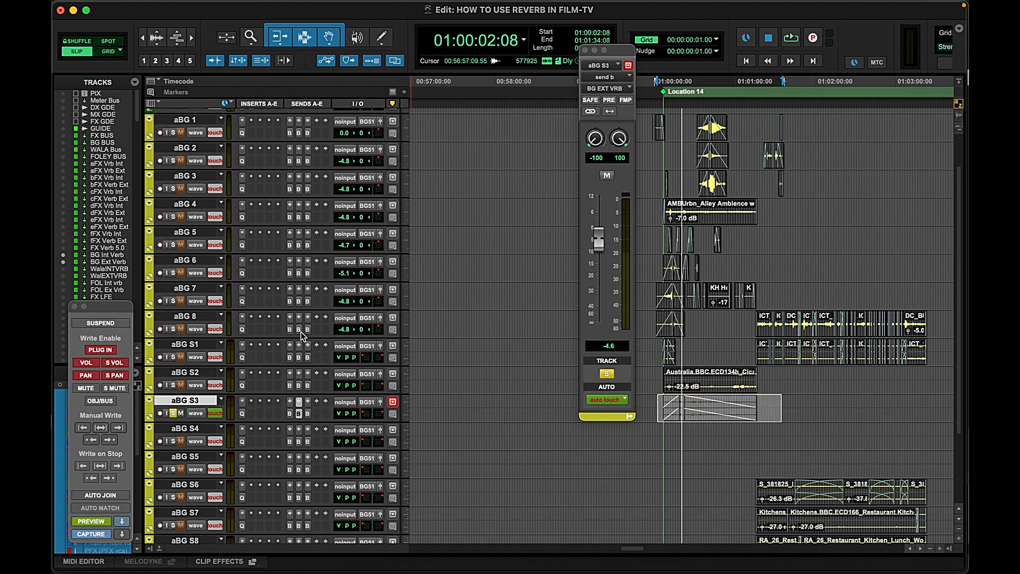
click(101, 428)
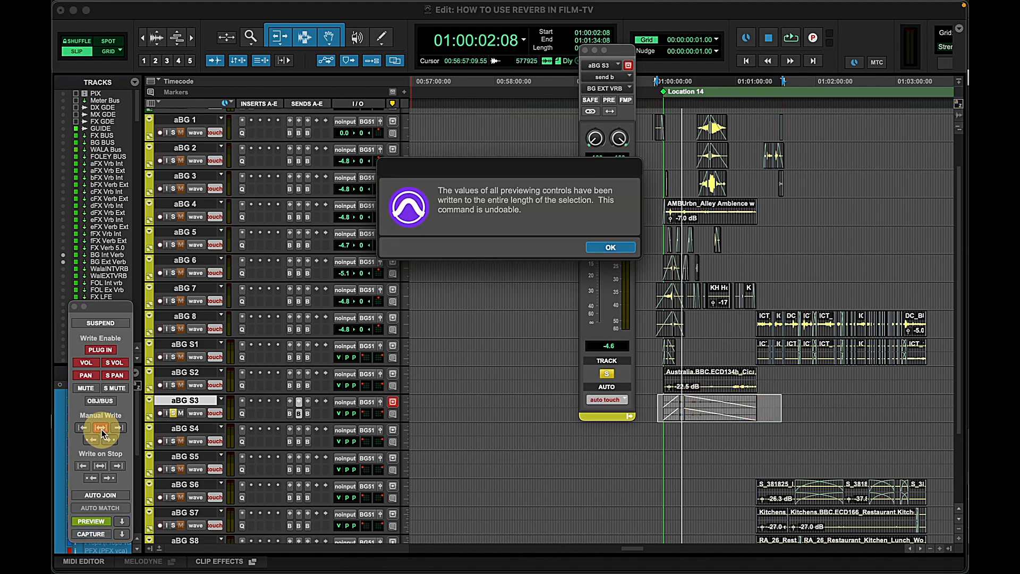
key(Return)
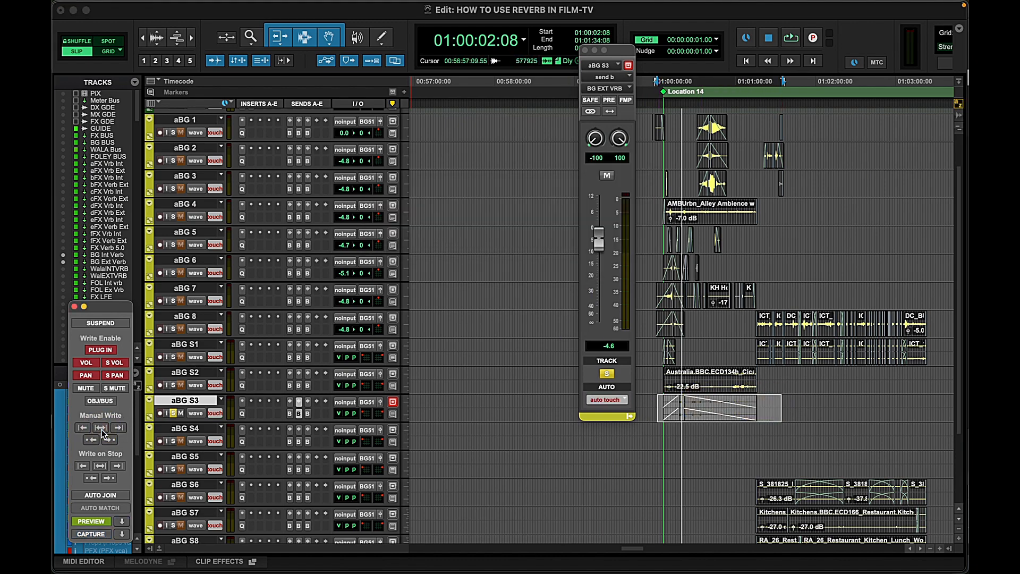
click(585, 51)
Solo aBG S1 instead of aBG S3 and audition it from 01:00:05:12
key(t)
key(t)
key(t)
key(t)
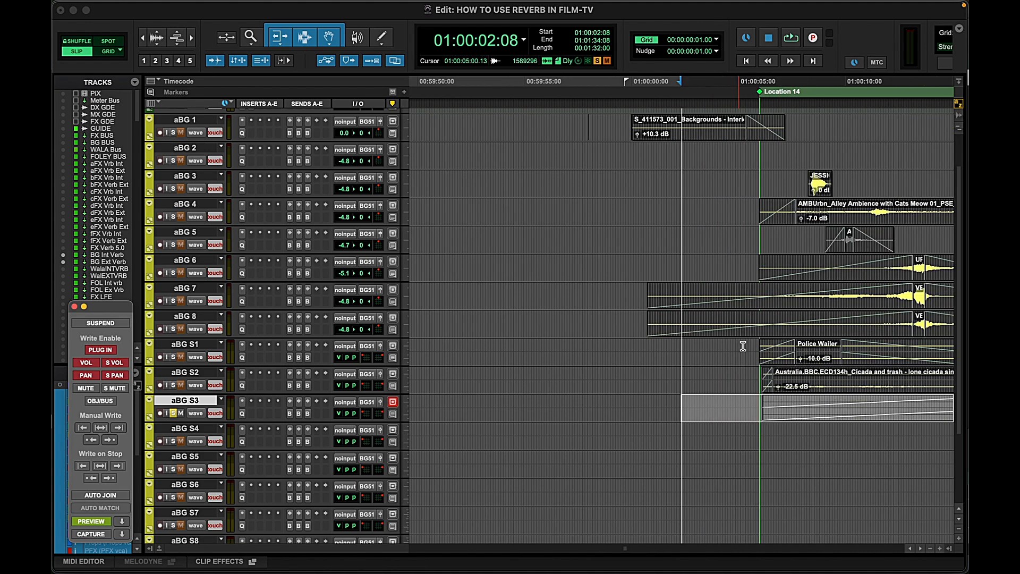
click(749, 349)
key(t)
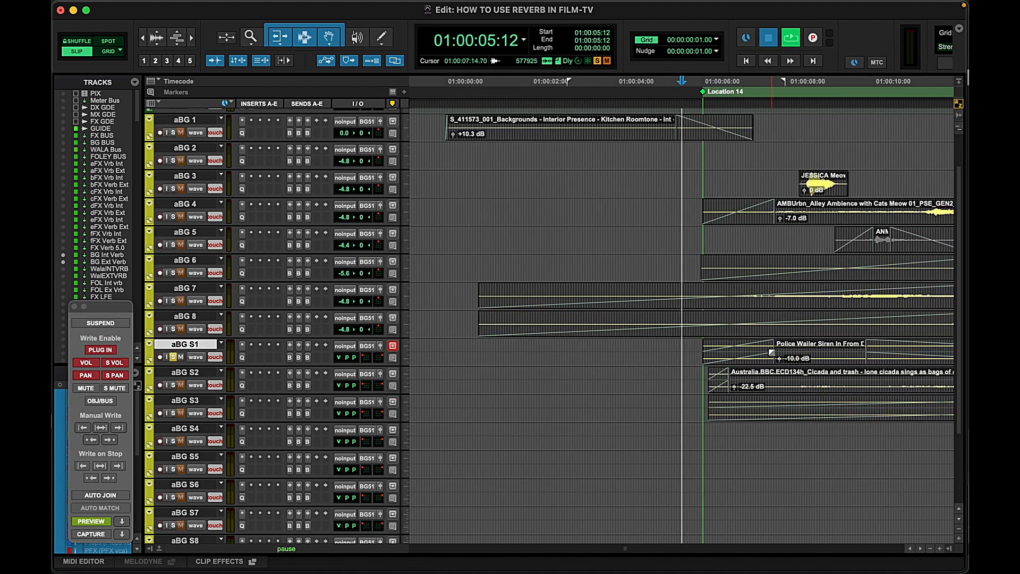
key(space)
key(r)
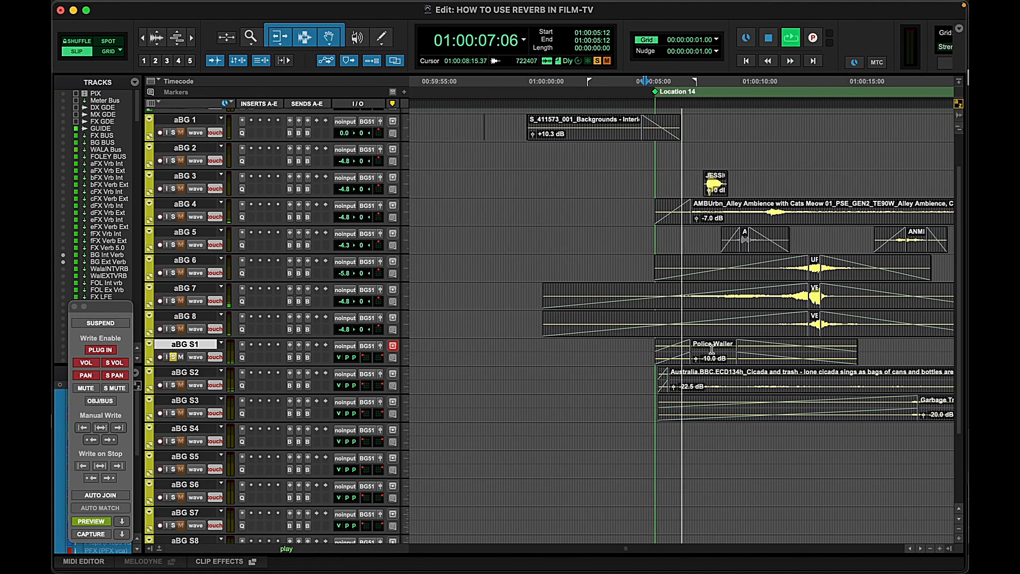
Audition the police siren clip on aBG S1 again from 01:00:06:18 and select the clip
key(space)
click(679, 346)
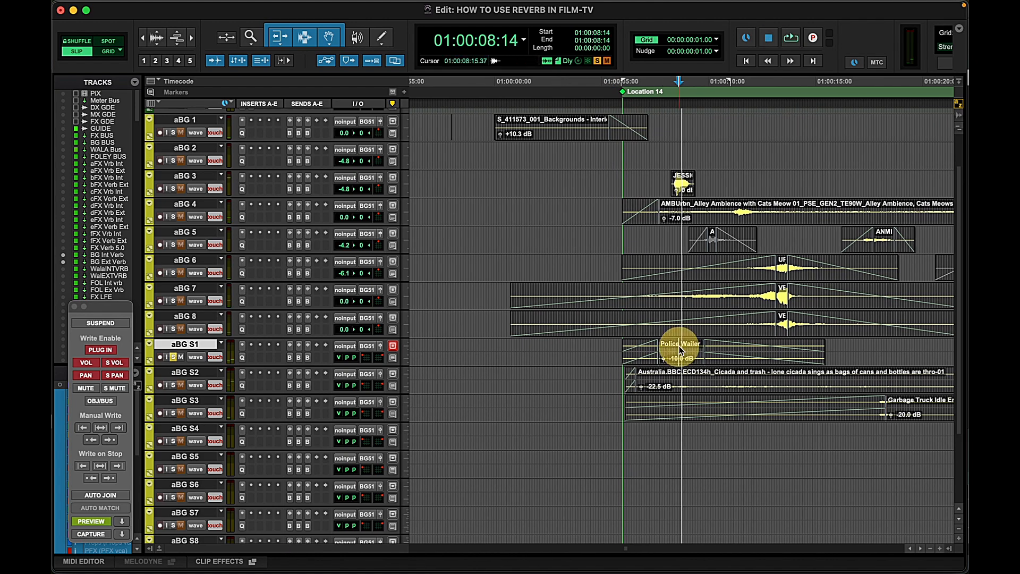
key(t)
click(603, 343)
key(space)
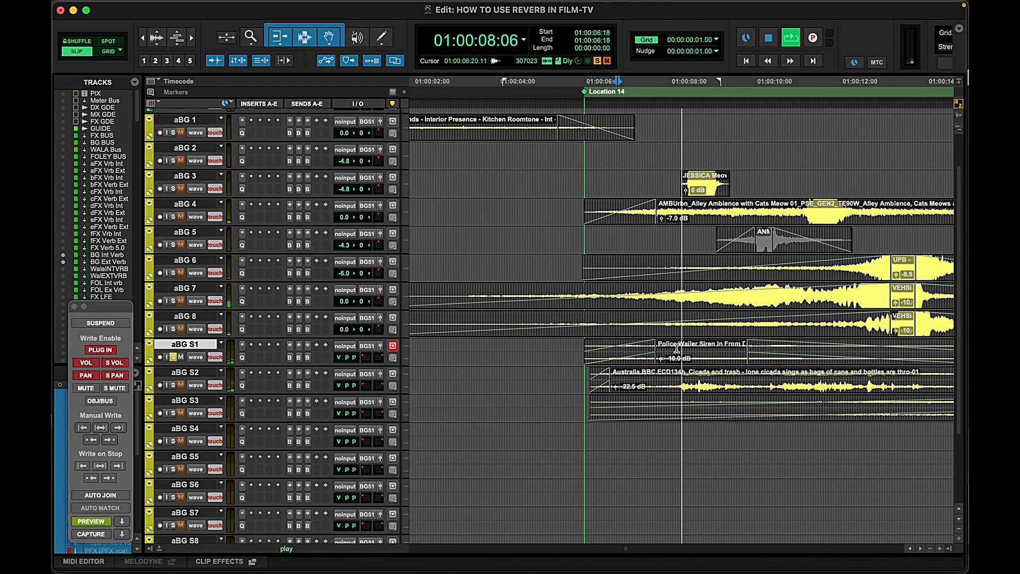
key(space)
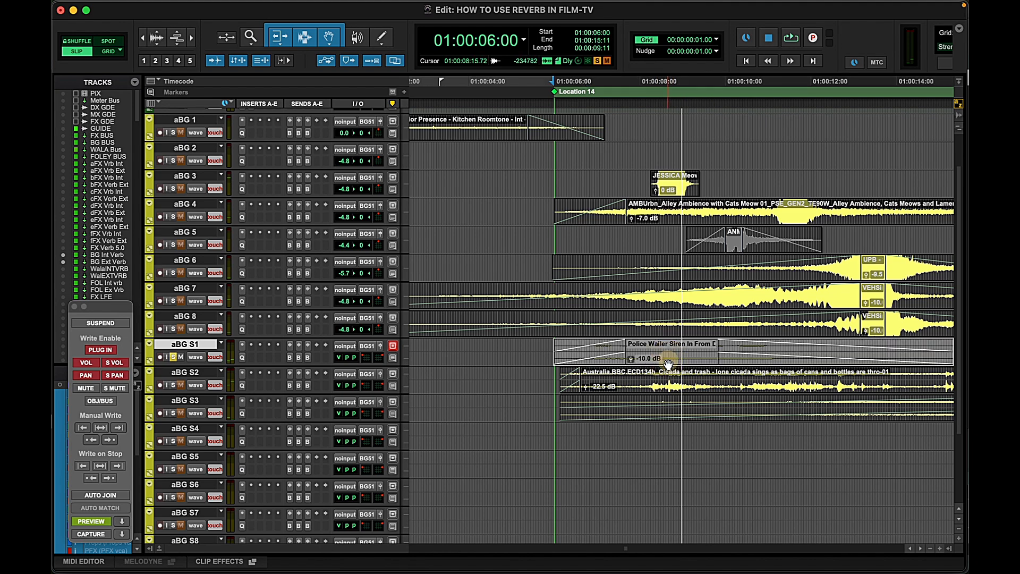
Set aBG S1's BG EXT VRB send to +3.3 in the Mix window
key(super+equal)
click(584, 123)
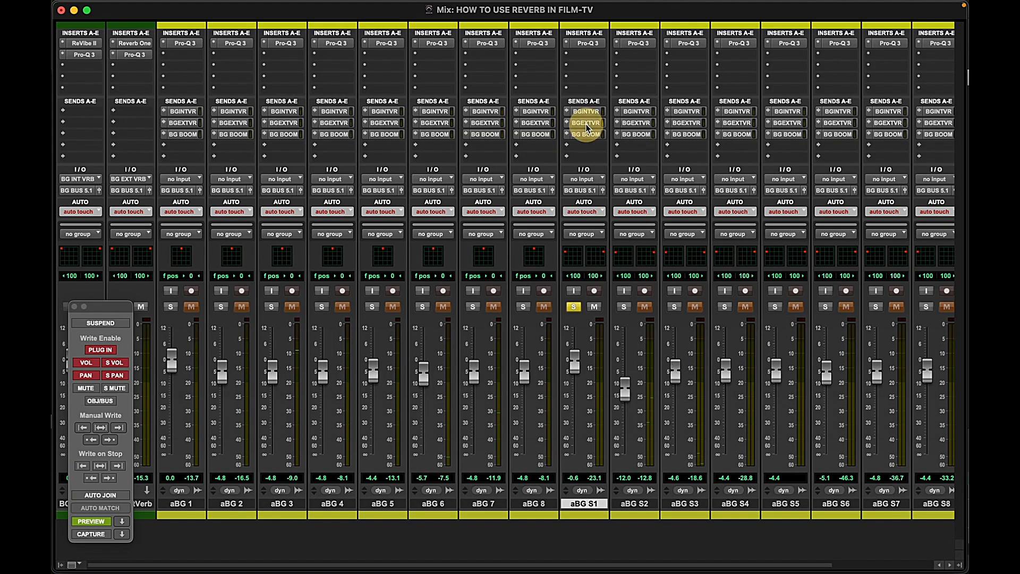
drag(597, 324, 597, 222)
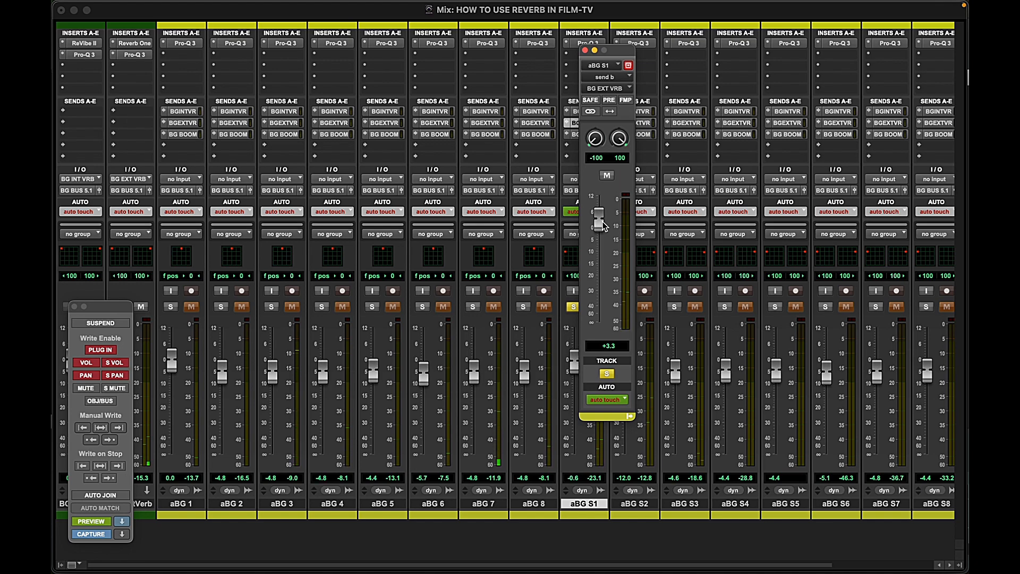
Close the send window and write the previewed level to aBG S1 from 01:00:02:21 to 01:00:21:18 in the Edit window
key(super+equal)
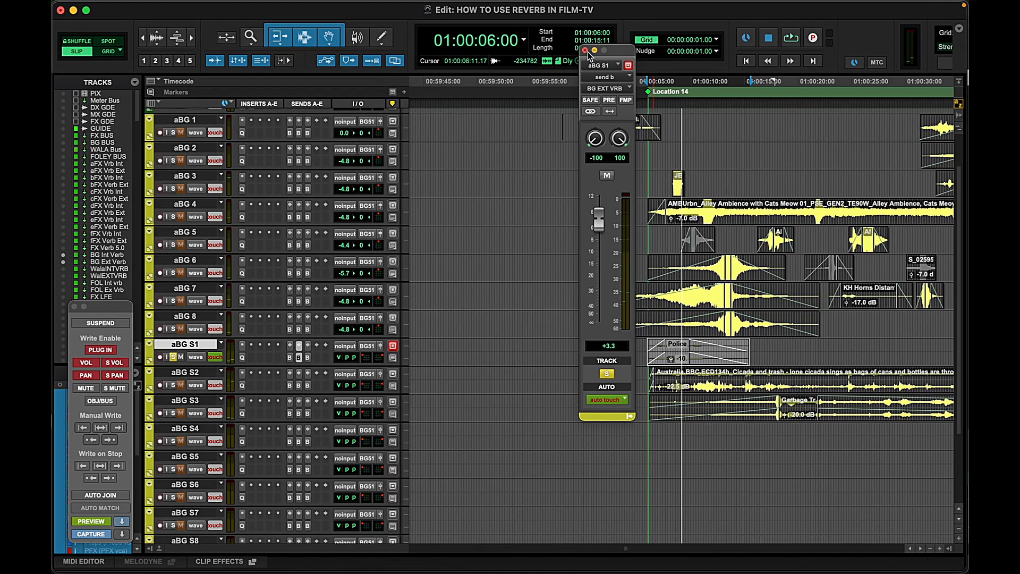
click(585, 50)
drag(615, 351, 819, 353)
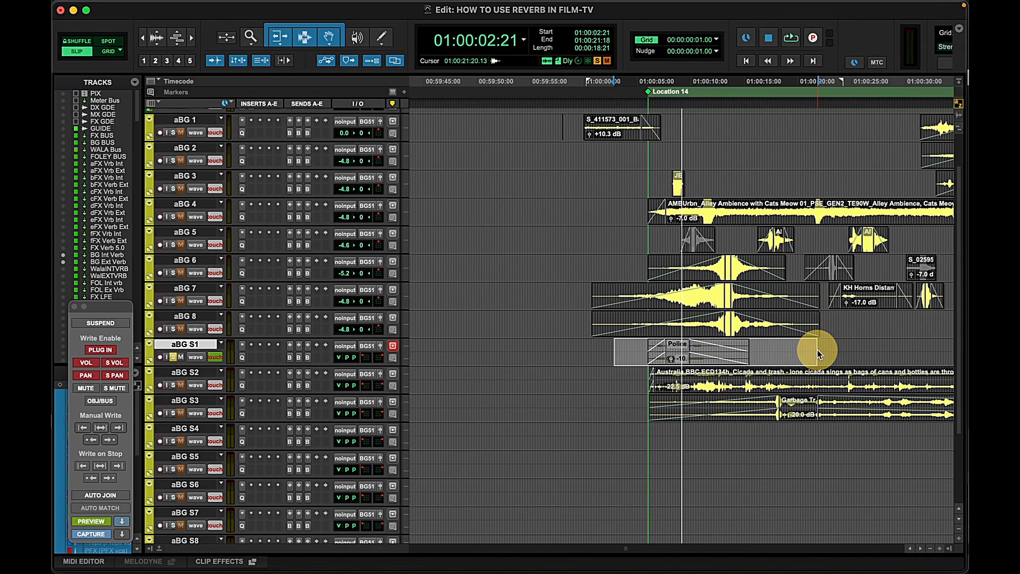
click(104, 428)
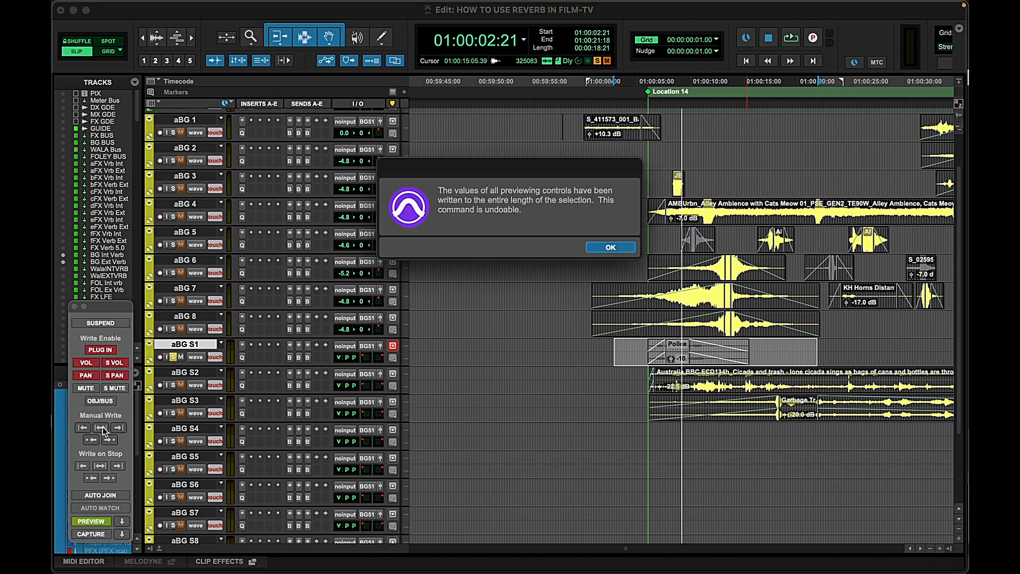
key(Return)
Select 01:00:04:23 to 01:00:22:16 across aBG 6, aBG 7 and aBG 8, solo these tracks, and play the selection
key(r)
click(724, 285)
key(t)
key(t)
key(t)
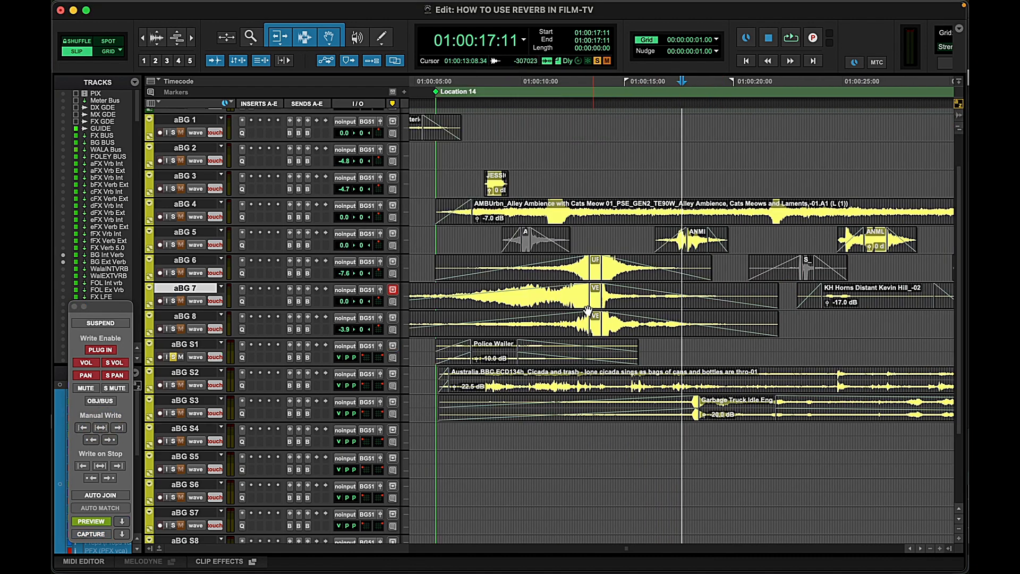
click(526, 247)
key(t)
key(t)
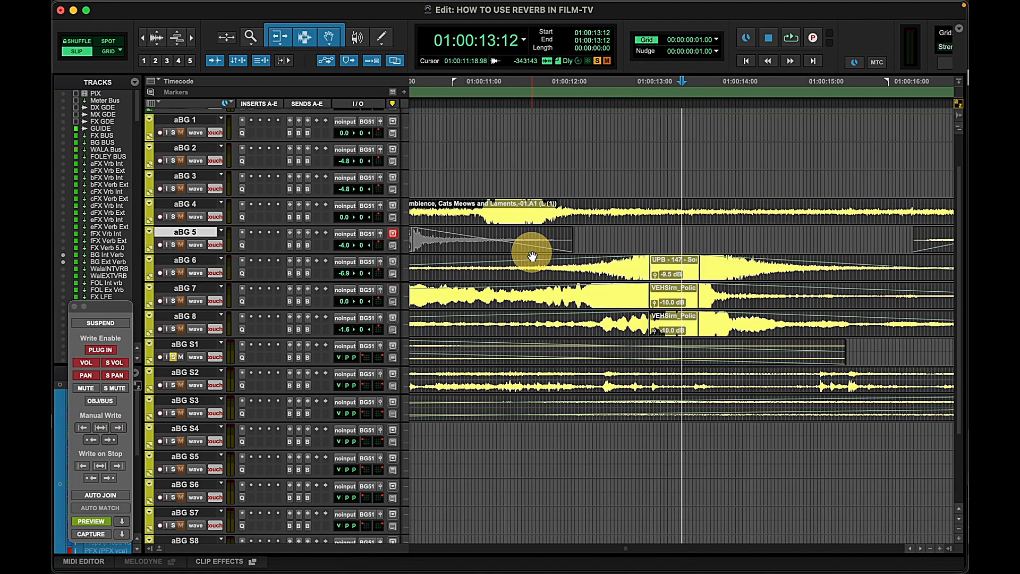
key(r)
key(r)
key(r)
key(r)
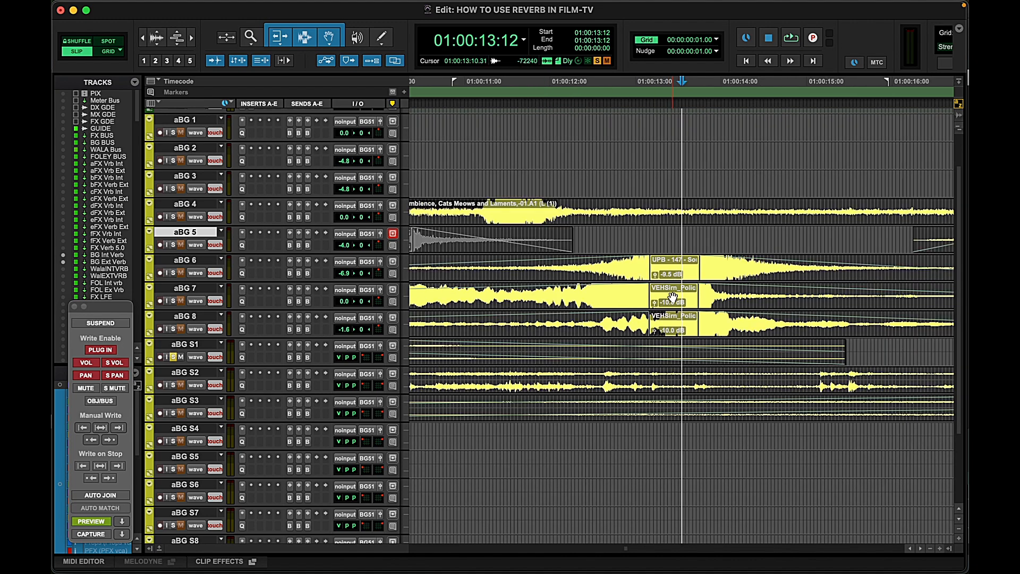
drag(589, 259, 779, 324)
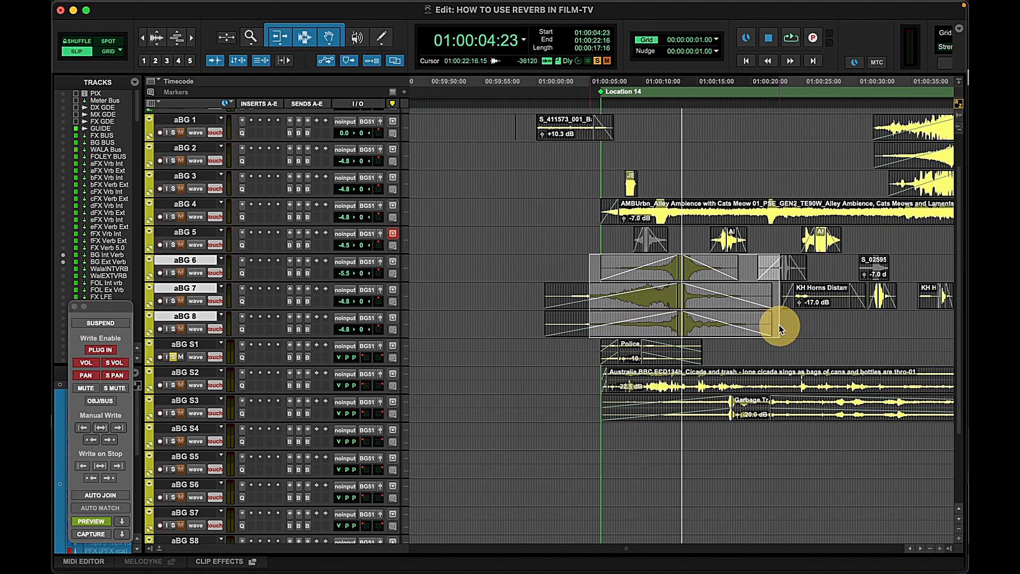
key(space)
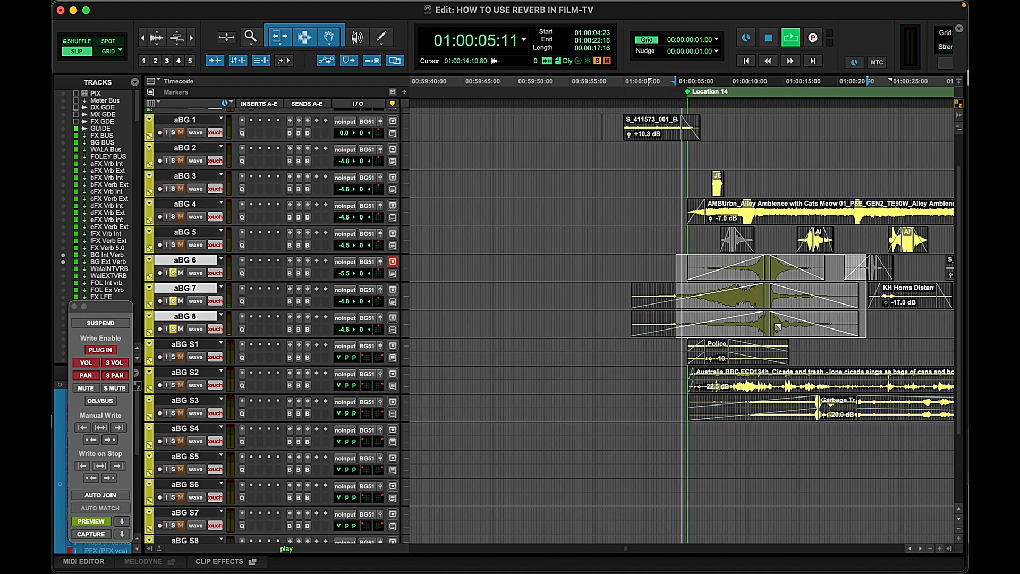
Set aBG 6's BG EXT VRB send to -13.4 in the Mix window
key(super+equal)
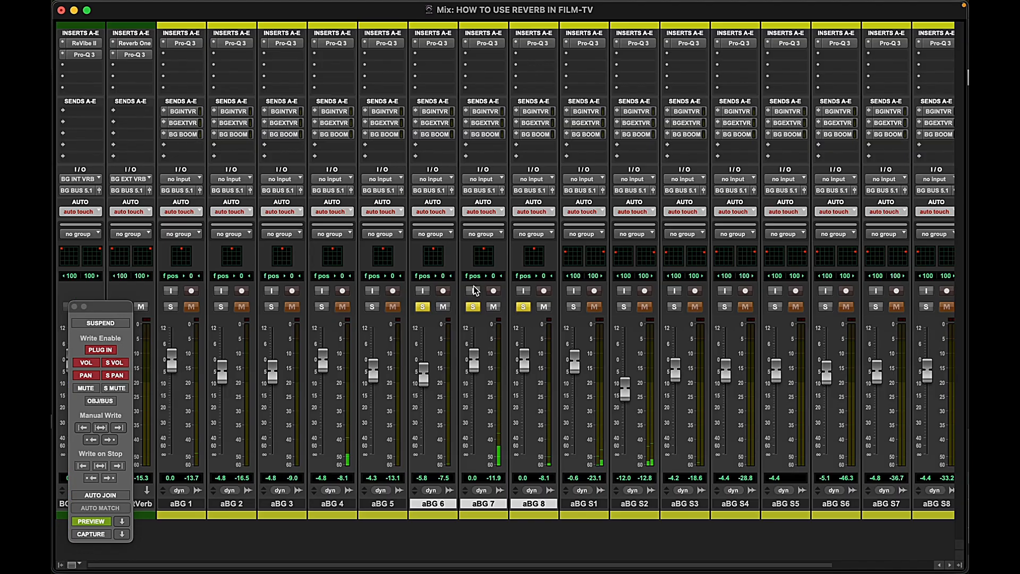
click(452, 123)
drag(599, 310, 599, 313)
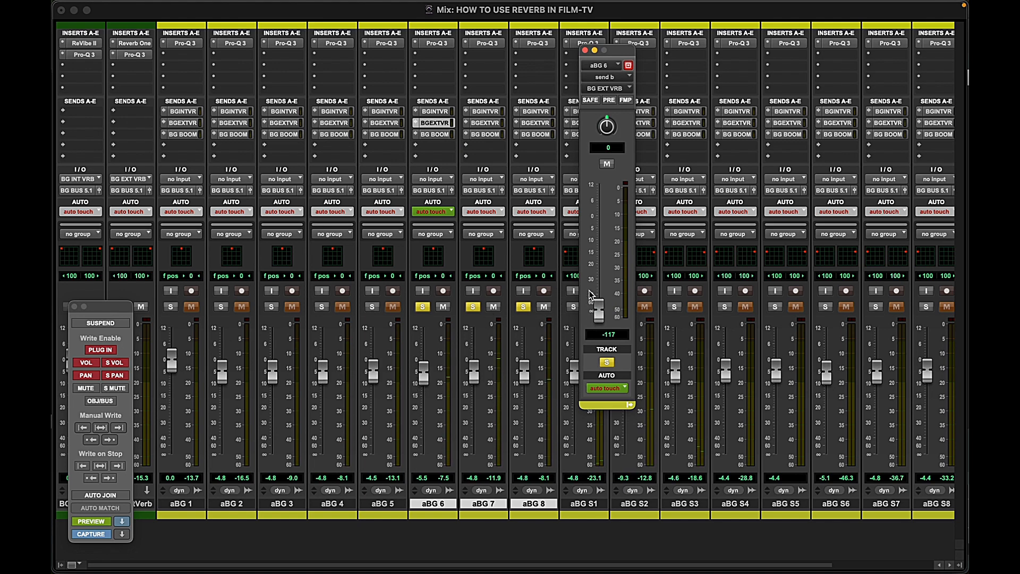
drag(606, 308, 601, 248)
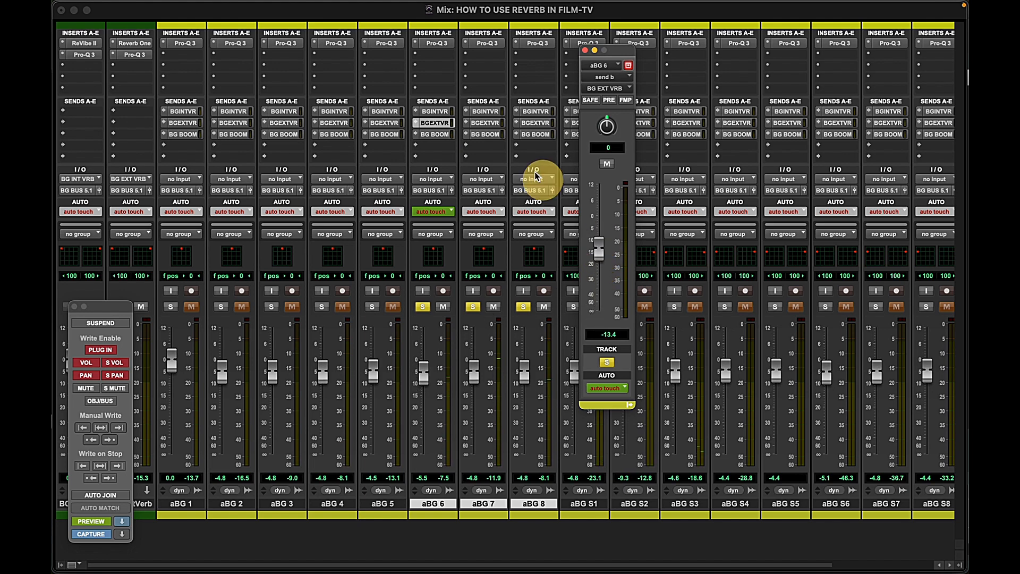
Set aBG 7's BG EXT VRB send to -7.8
click(609, 66)
click(607, 85)
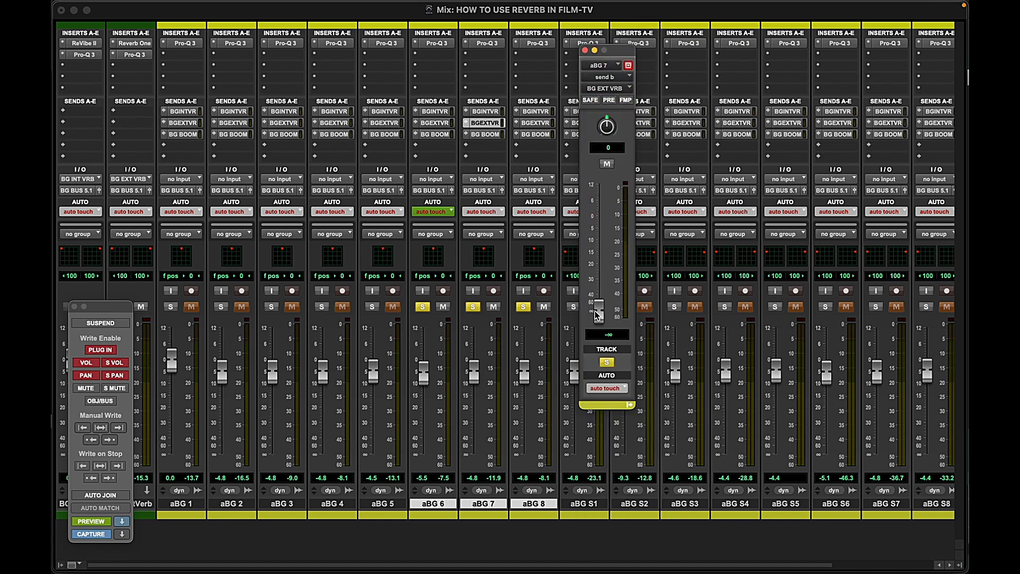
drag(597, 313, 599, 235)
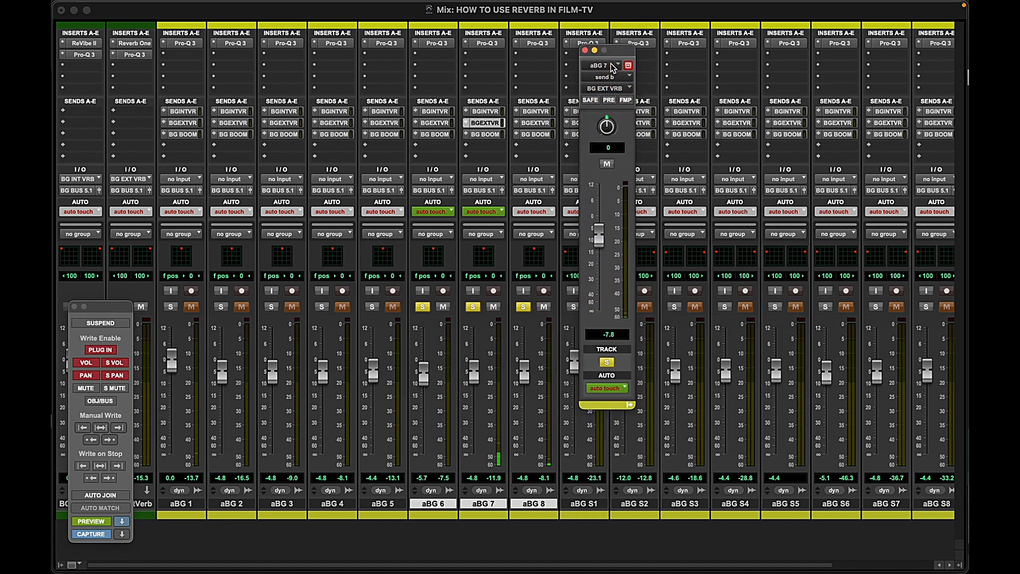
Raise aBG 8's BG EXT VRB send and set aBG 6's BG EXT VRB send to -1.4
click(614, 66)
click(598, 244)
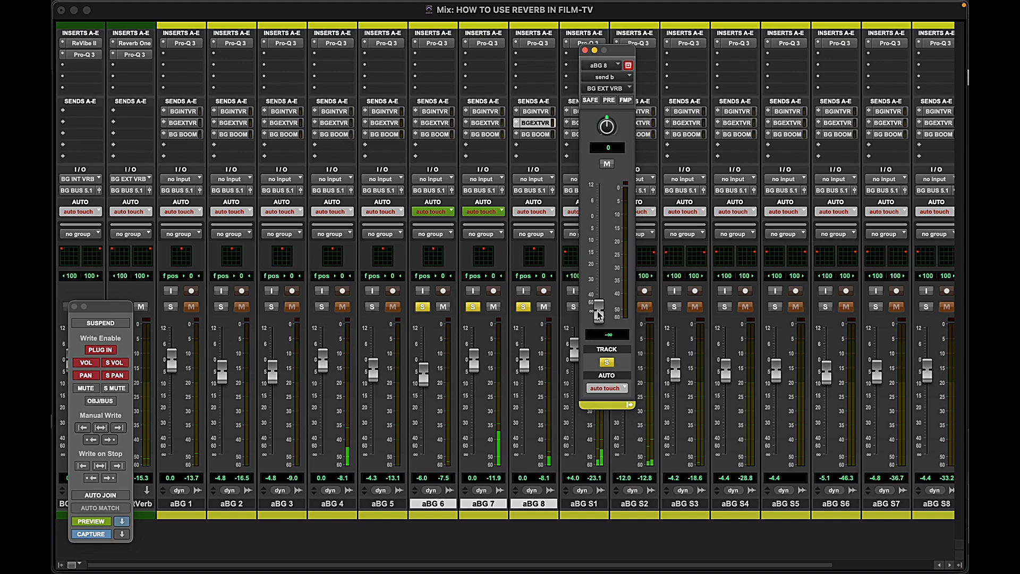
drag(599, 315, 587, 203)
click(502, 122)
click(434, 123)
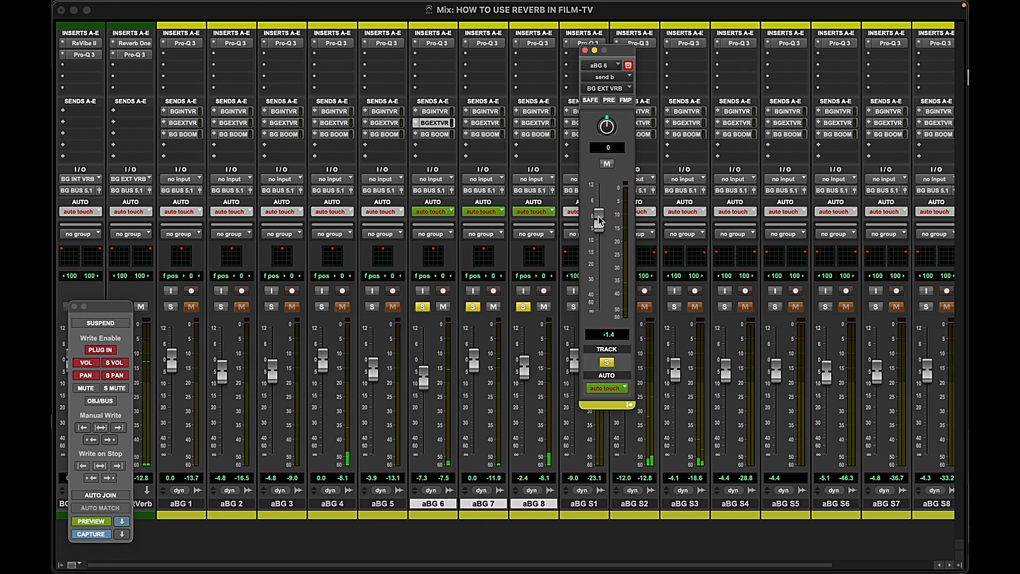
Write the previewed send levels to aBG 6, aBG 7 and aBG 8 from 00:59:55:04 to 01:01:15:01 in the Edit window and close the send window
key(super+equal)
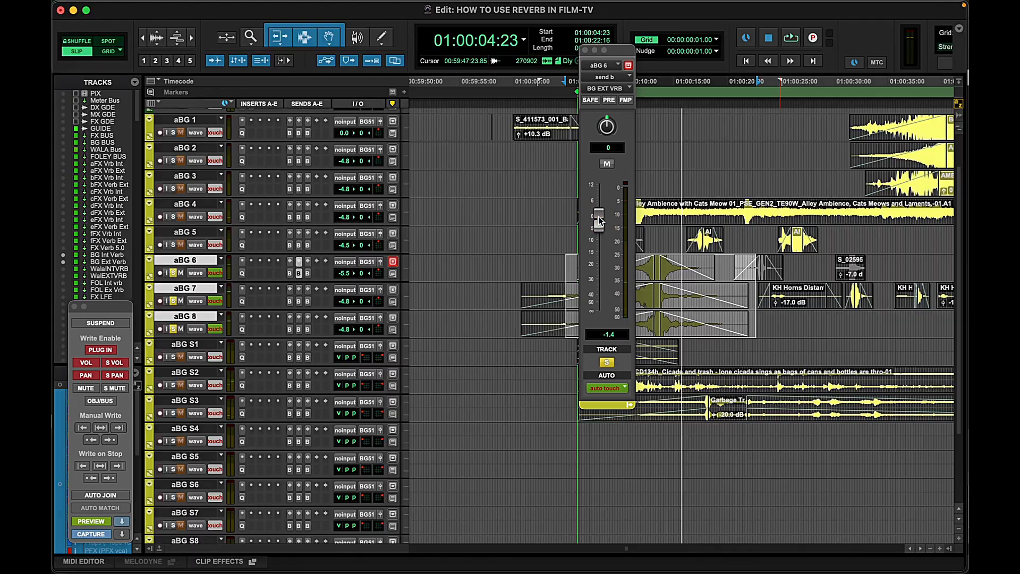
click(522, 261)
key(r)
key(r)
key(r)
drag(654, 263, 761, 334)
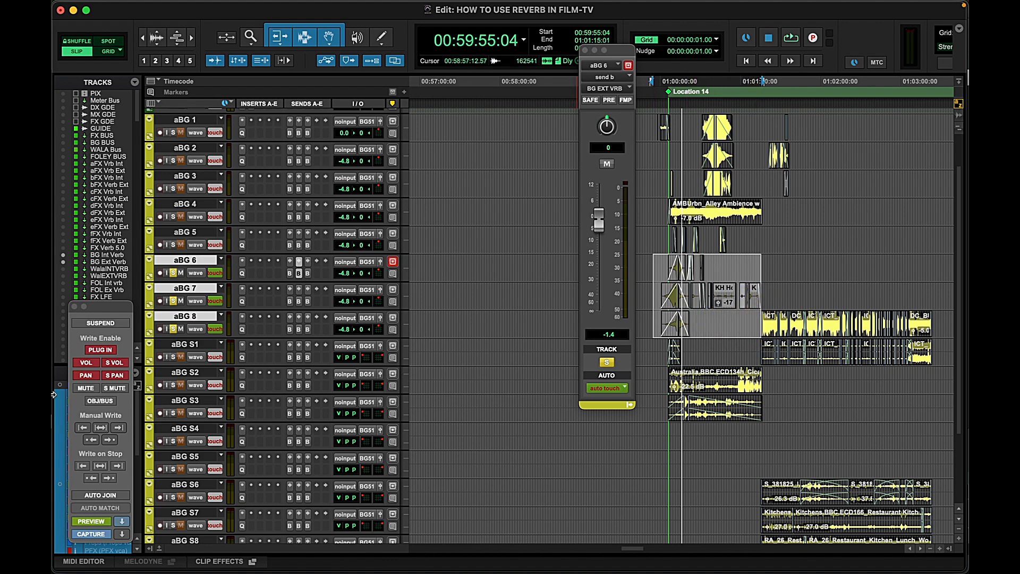
click(100, 427)
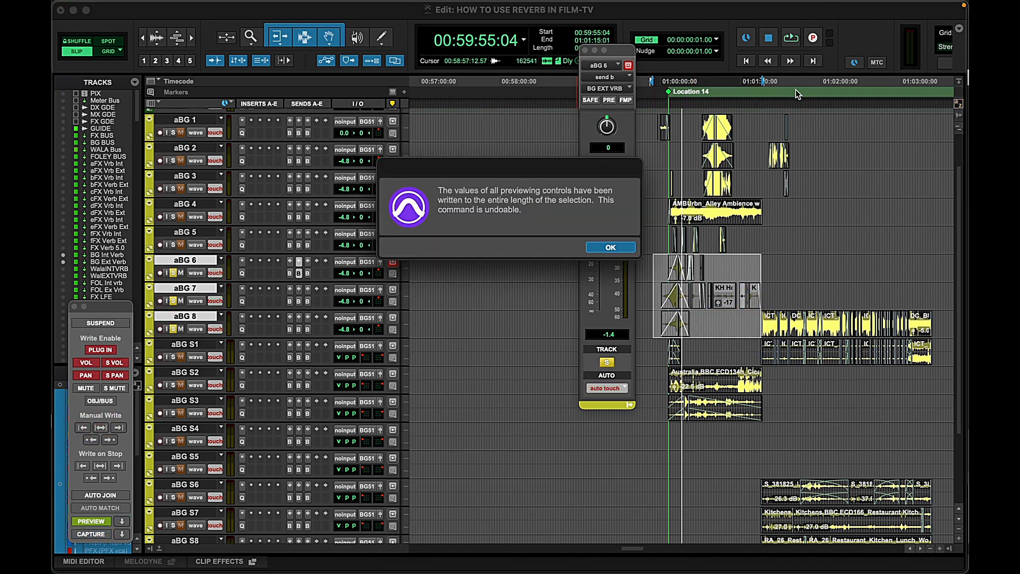
click(611, 248)
click(584, 53)
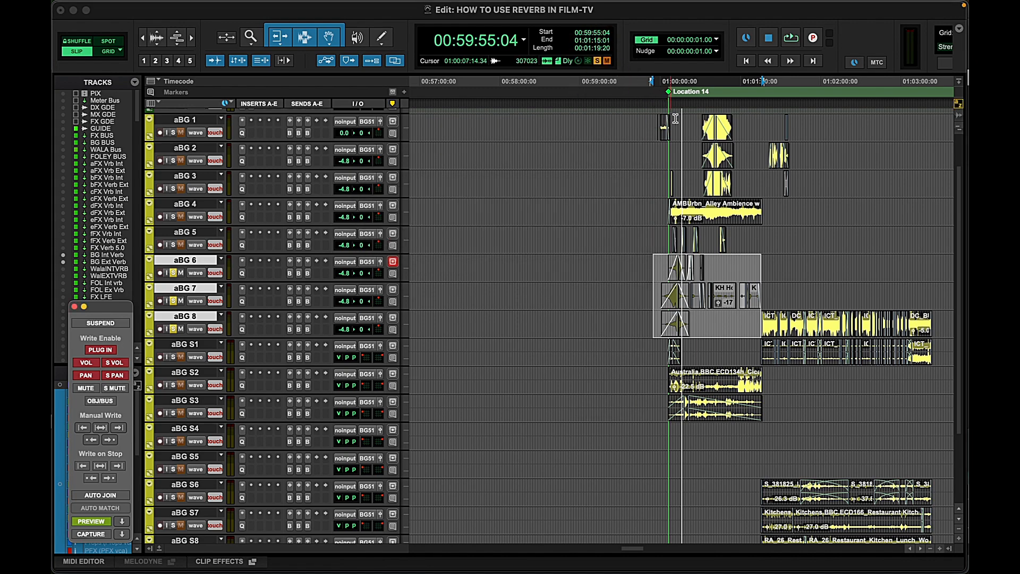
Play the soloed background tracks from 01:00:07:22, just before the short clip on aBG 3, and stop playback
click(679, 118)
key(super+bracketright)
key(super+bracketright)
key(super+bracketright)
key(super+bracketright)
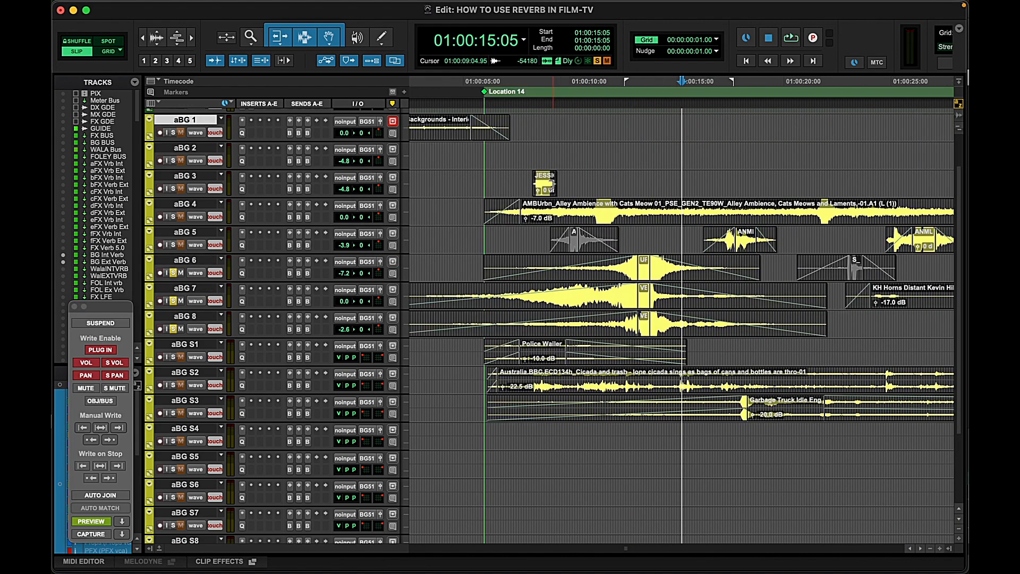
click(525, 178)
key(space)
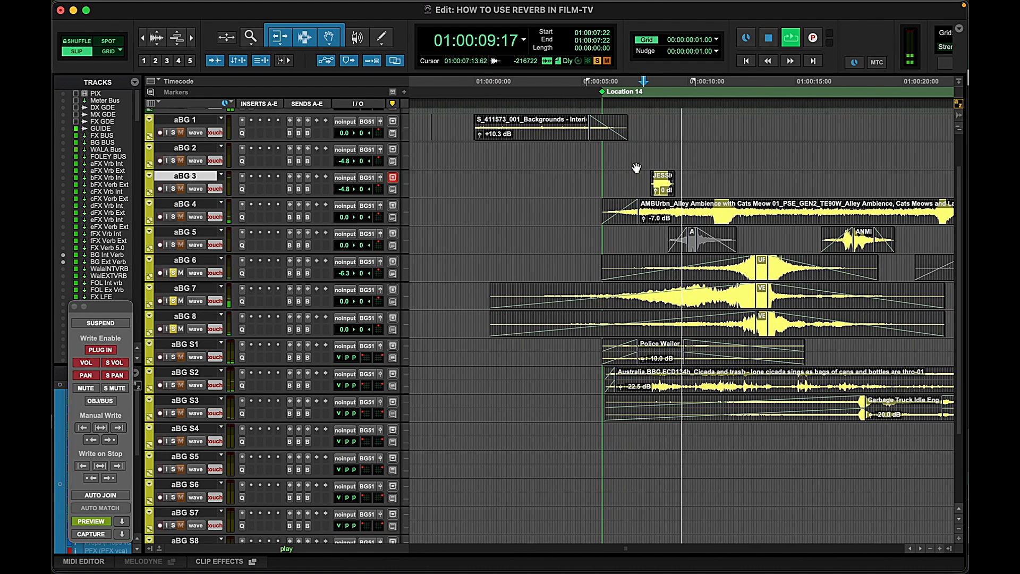
key(space)
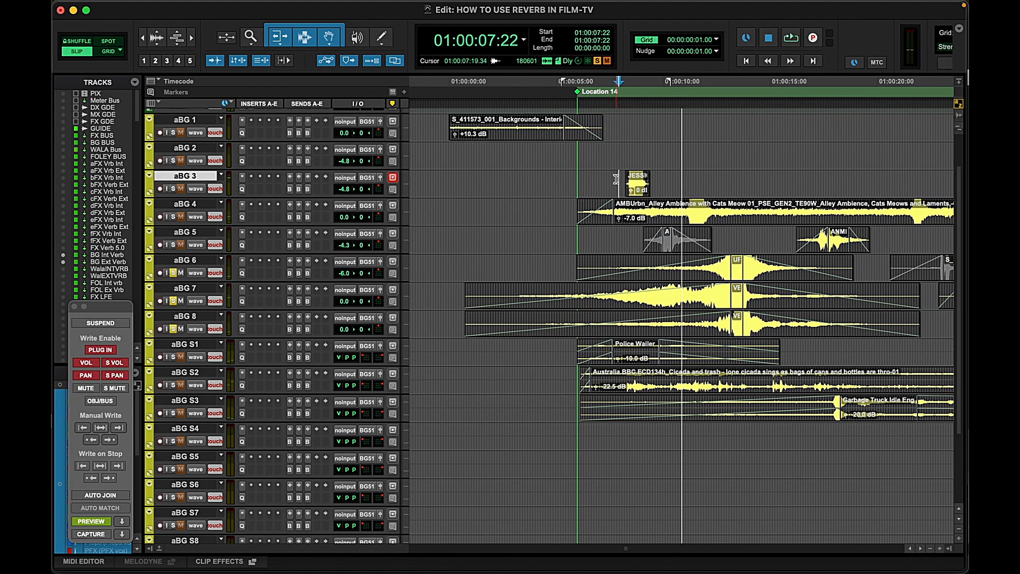
Place the cursor at 01:00:10:10 on aBG 4 and unsolo aBG 6, aBG 7 and aBG 8
click(673, 205)
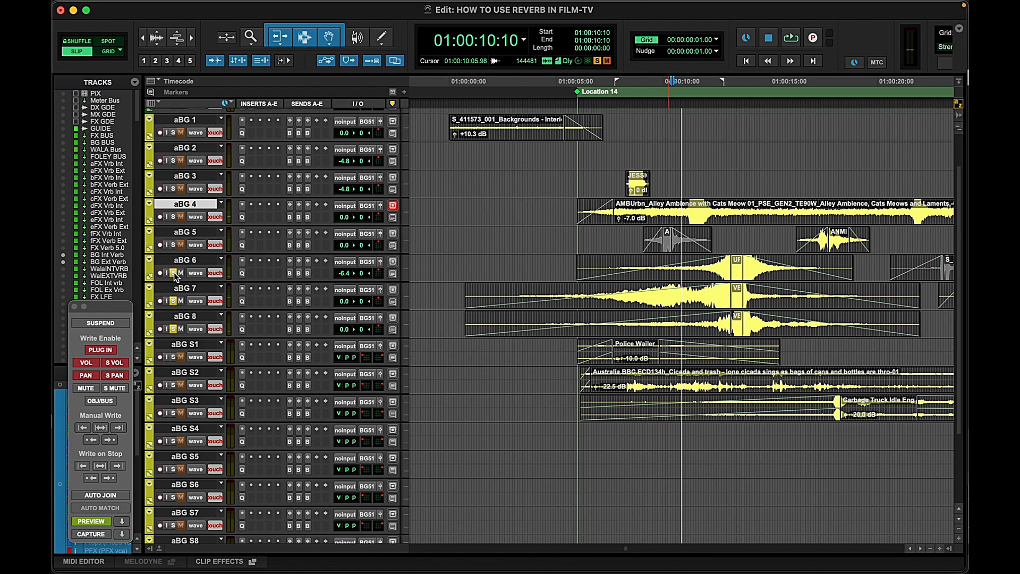
click(173, 301)
click(174, 330)
Enable the aBGs M and aBGs ST groups and pull aBG 1's BG EXT VRB send down to -∞ in the Mix window
key(r)
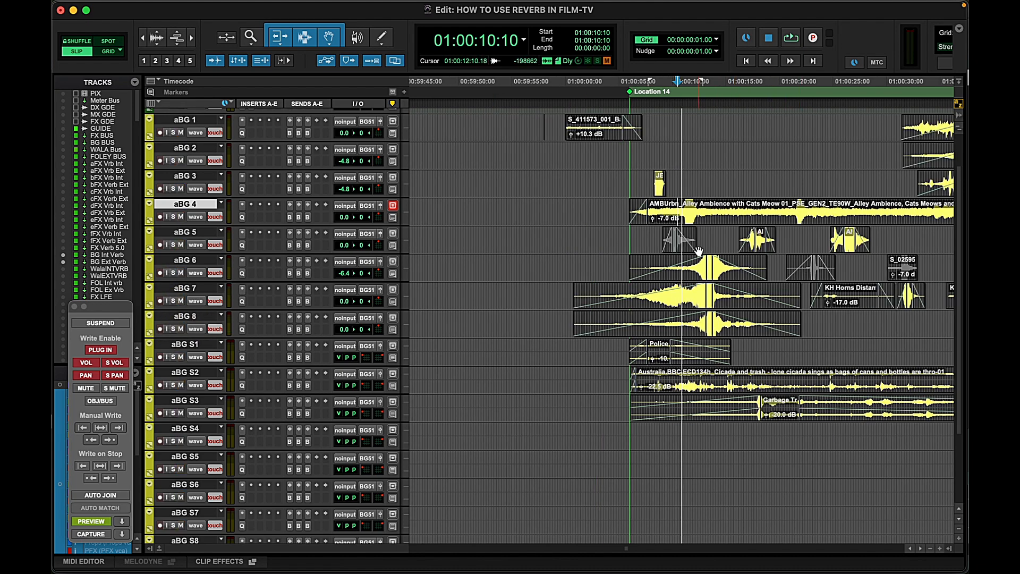
key(super+equal)
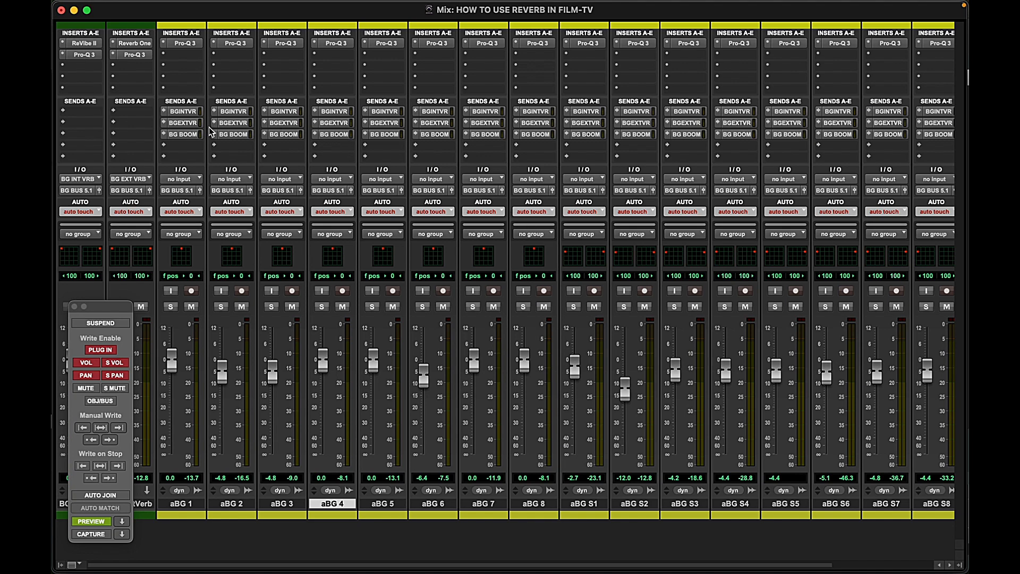
click(181, 124)
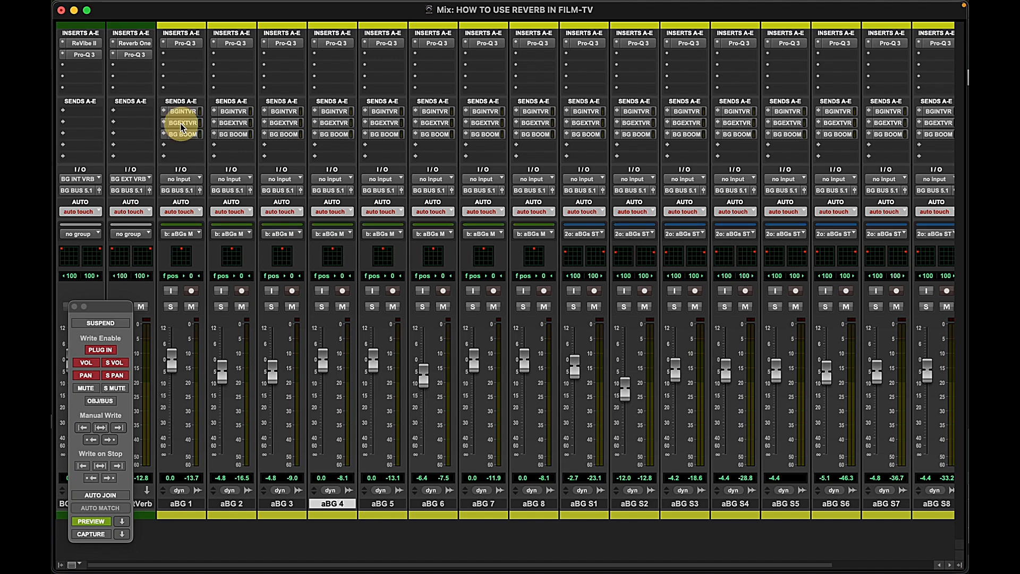
drag(601, 259, 605, 358)
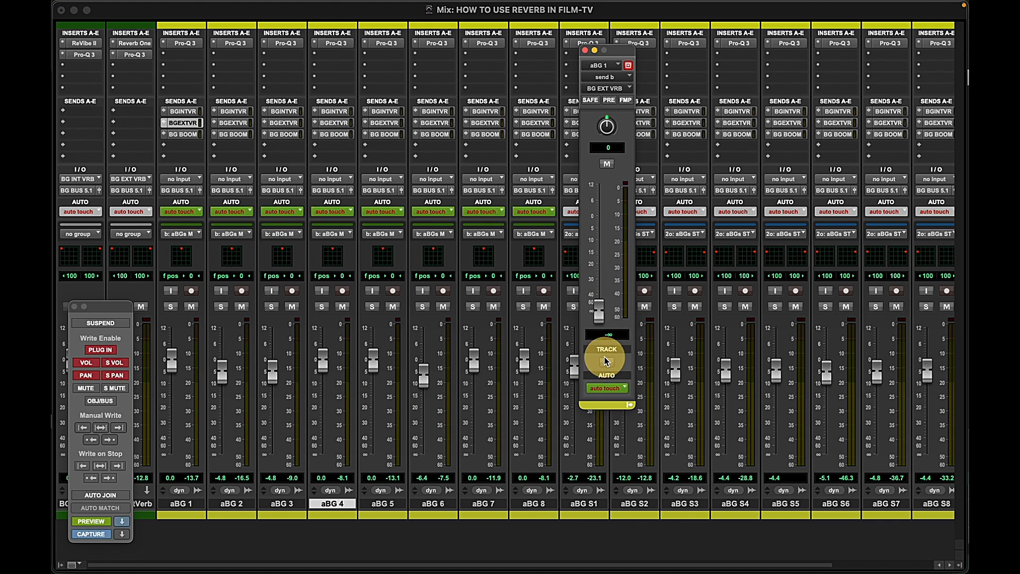
Select the clips on aBG 1–8 in the Edit window and write the previewed send values across the entire selection
key(super+equal)
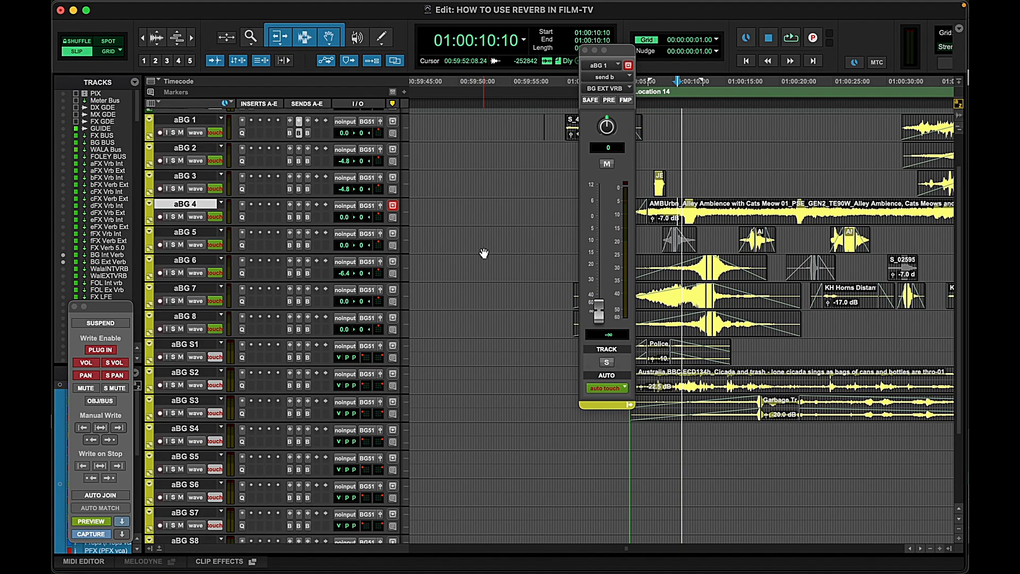
key(super+bracketleft)
key(super+bracketleft)
key(super+bracketleft)
drag(657, 210, 862, 222)
click(97, 425)
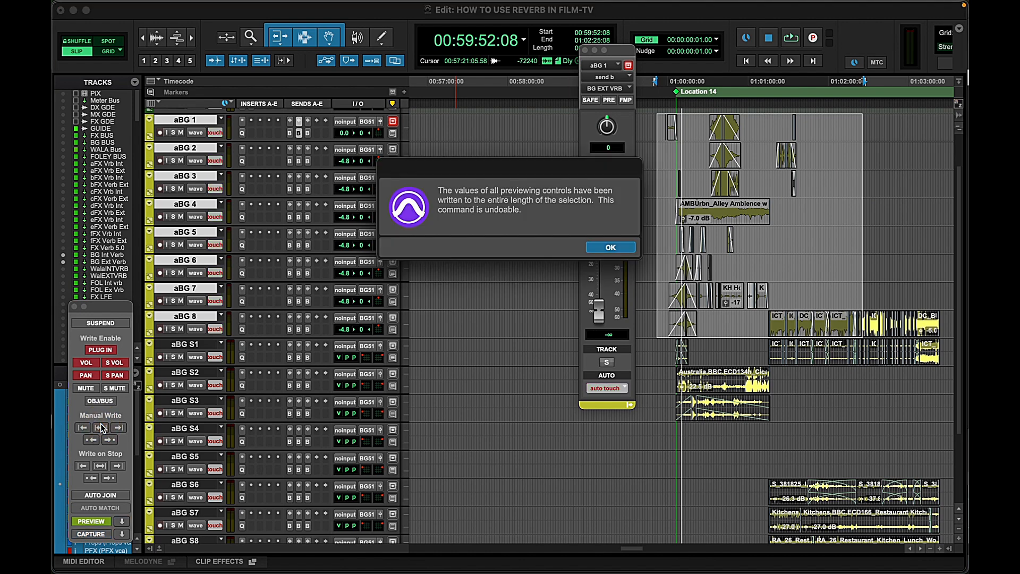
key(Return)
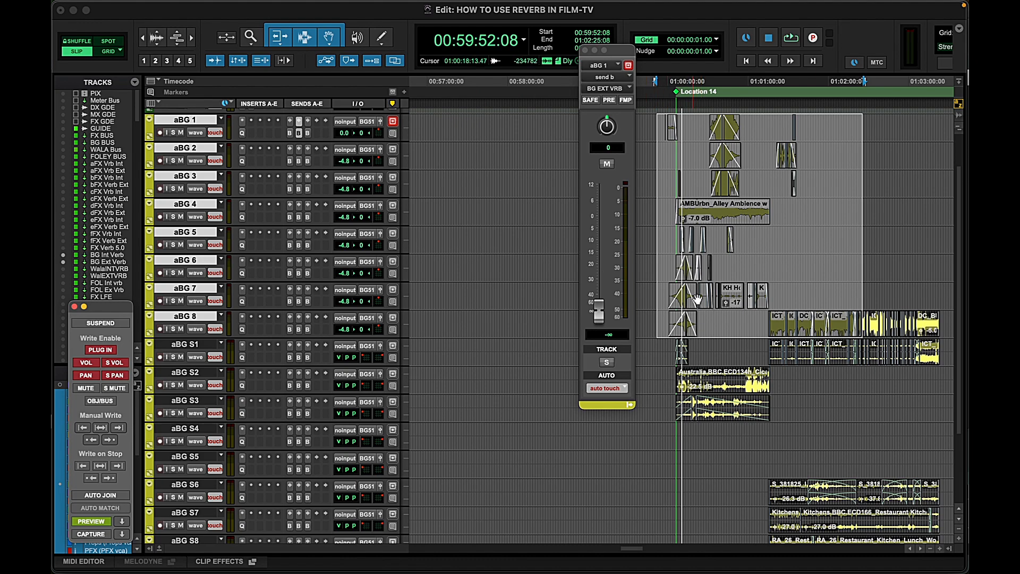
Place the edit cursor at 01:00:12:20 on the aBG tracks and close the aBG 1 send window
click(685, 145)
key(t)
key(t)
key(t)
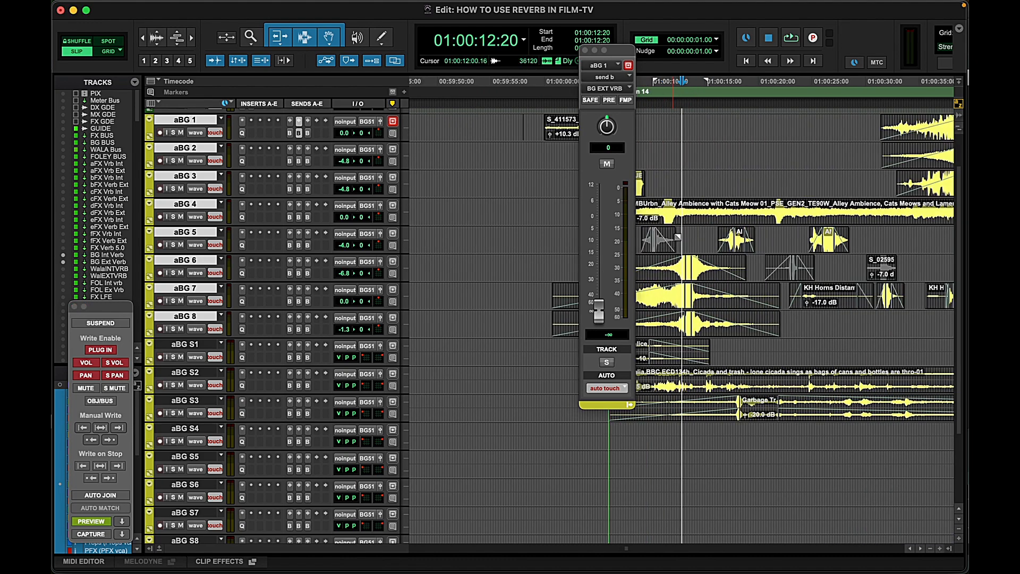
key(r)
click(585, 50)
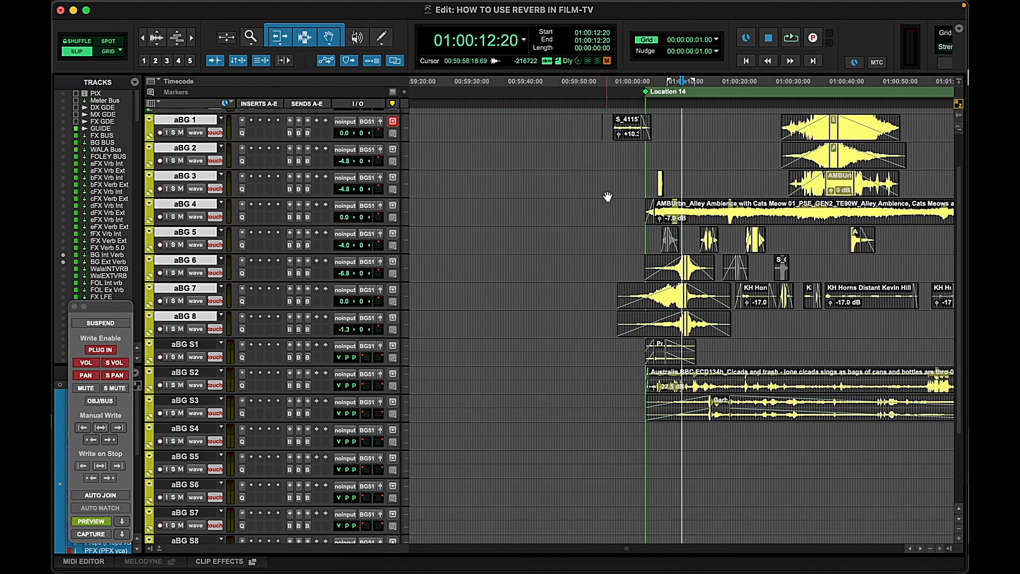
In the Mix window, raise the aBG 1 BG EXT VRB send to -3.0 dB and solo tracks aBG 1–8
key(super+equal)
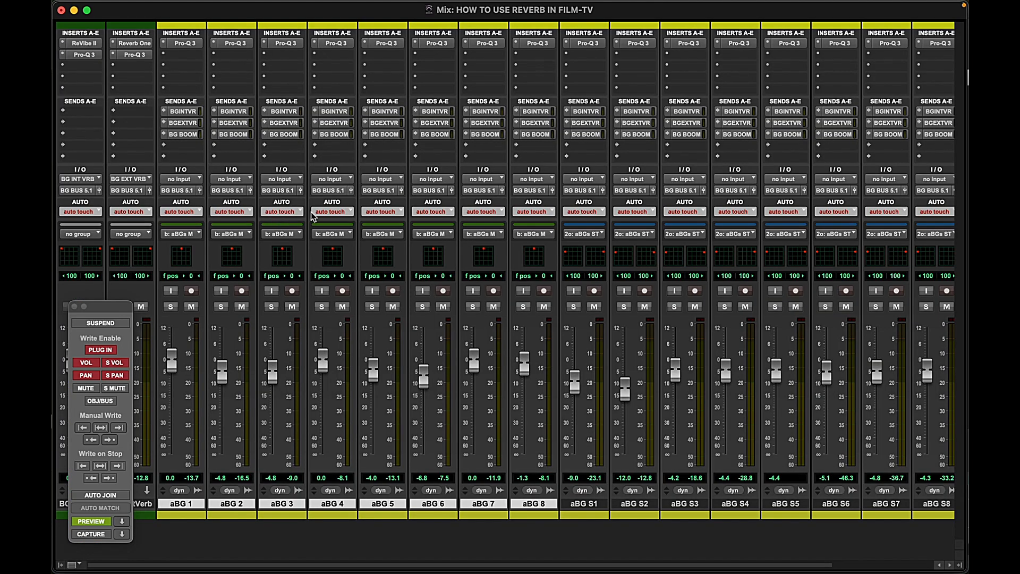
click(183, 123)
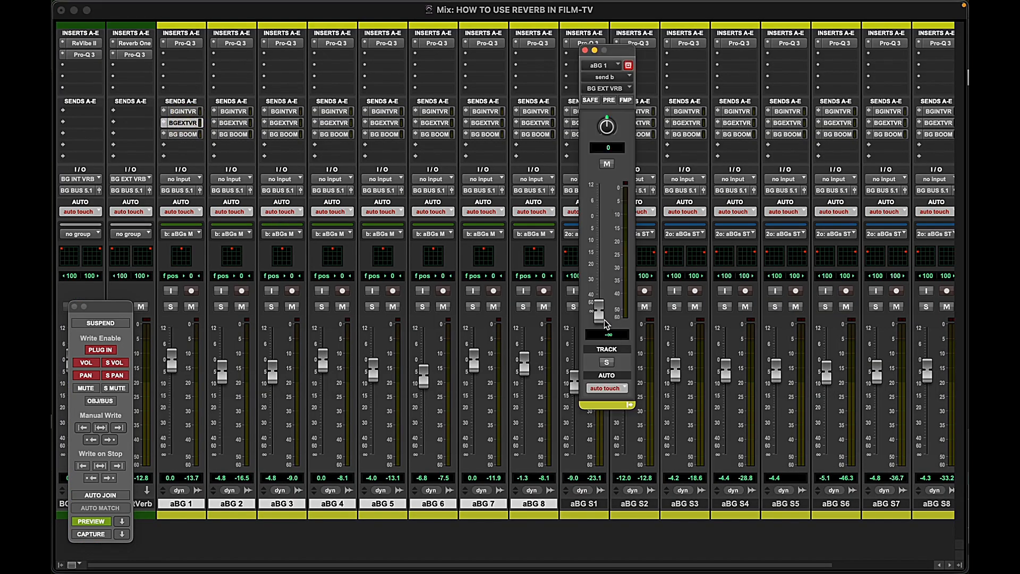
drag(605, 319, 599, 229)
key(shift+s)
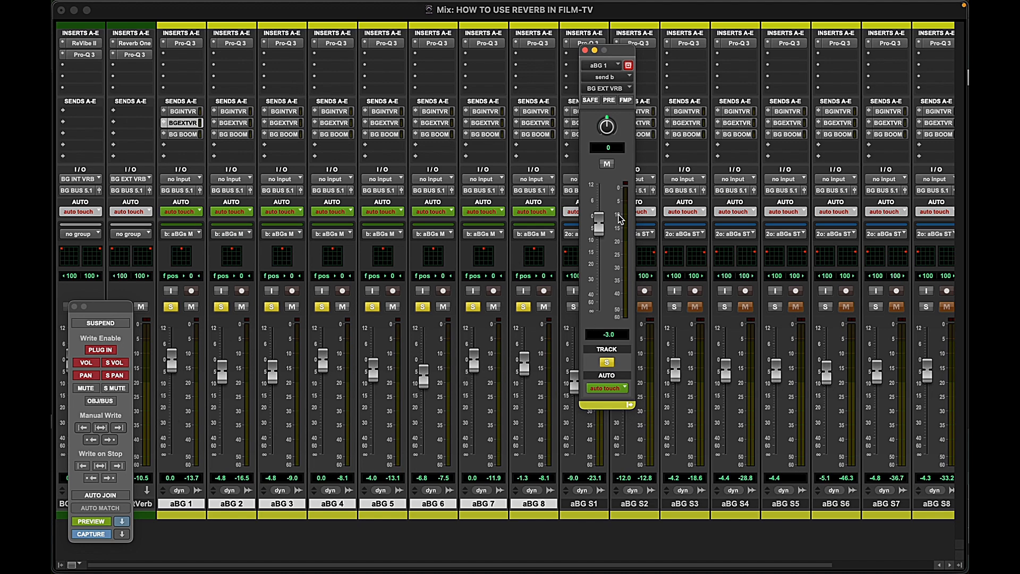
Move the send window clear of the stereo channels, then select tracks aBG S1 through aBG S8 and solo them
drag(611, 50, 384, 56)
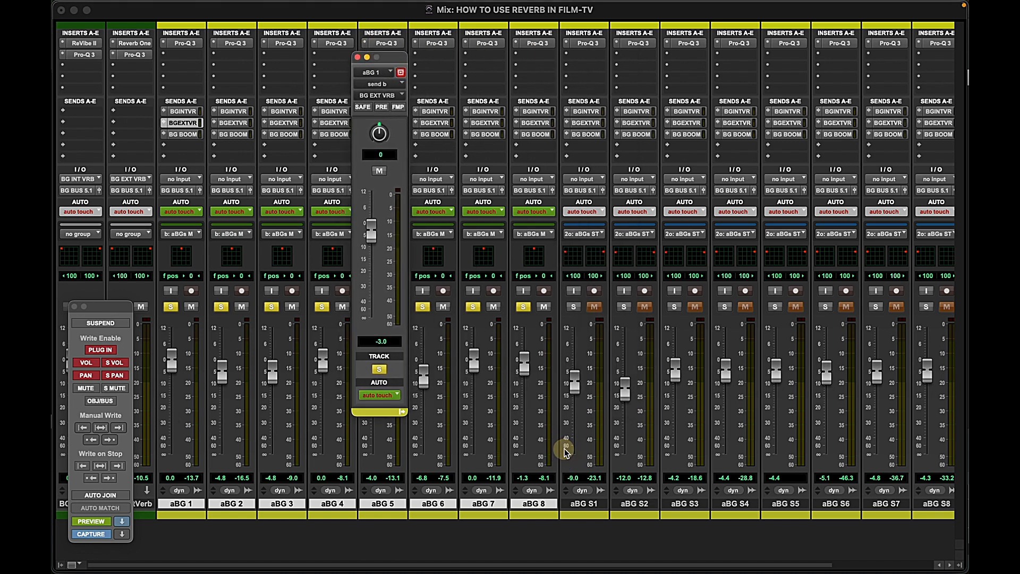
click(588, 503)
scroll(600, 502, right, 5)
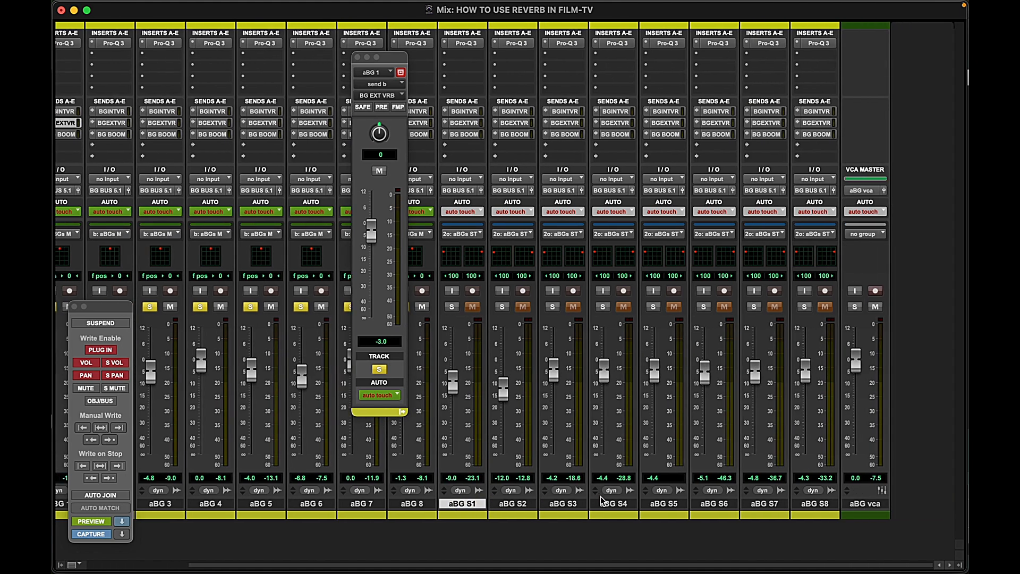
shift+click(821, 506)
key(shift+s)
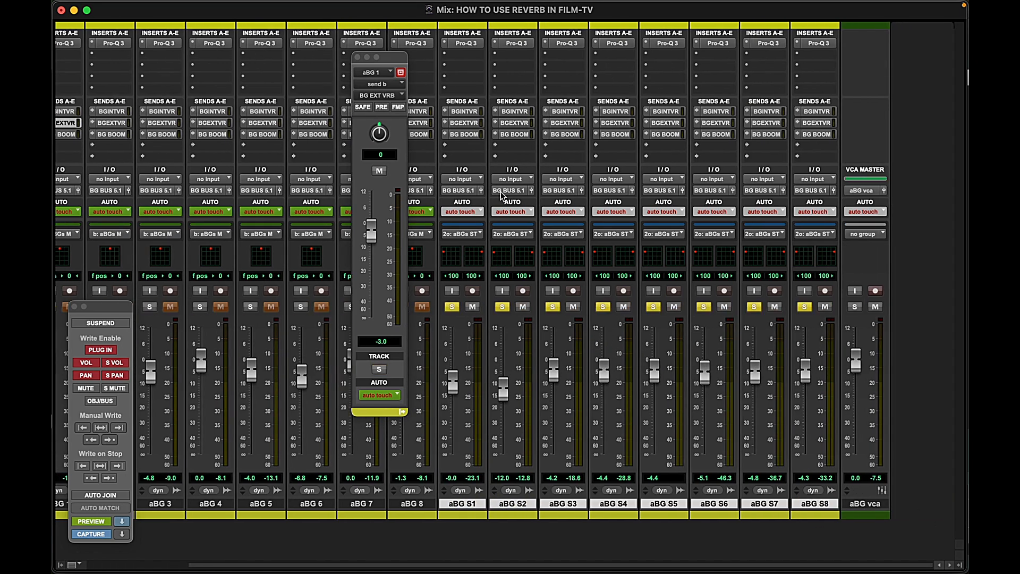
Check the BG EXT VRB sends on the stereo aBG tracks and pull the aBG S3 send down to minus infinity
click(467, 122)
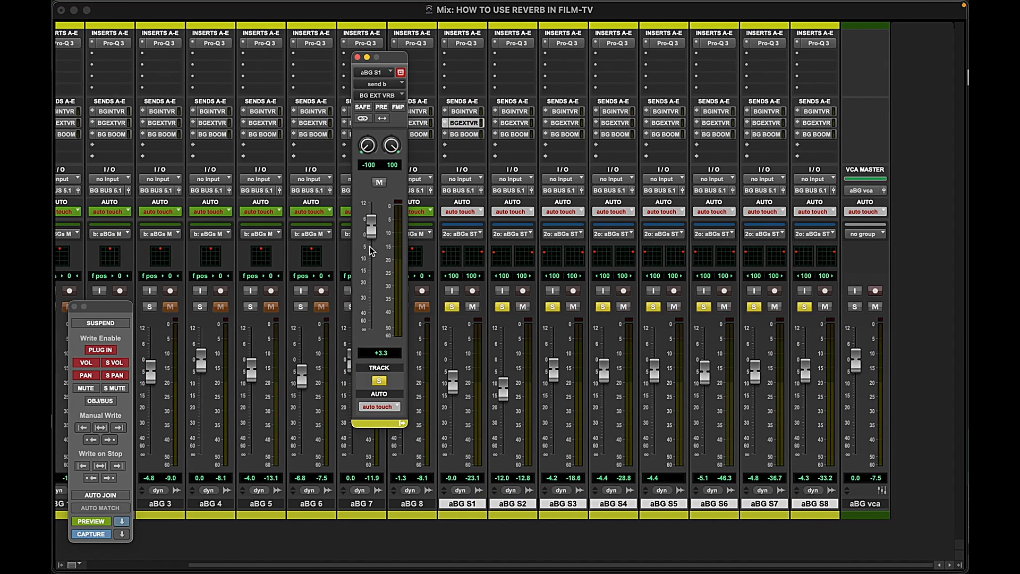
click(513, 123)
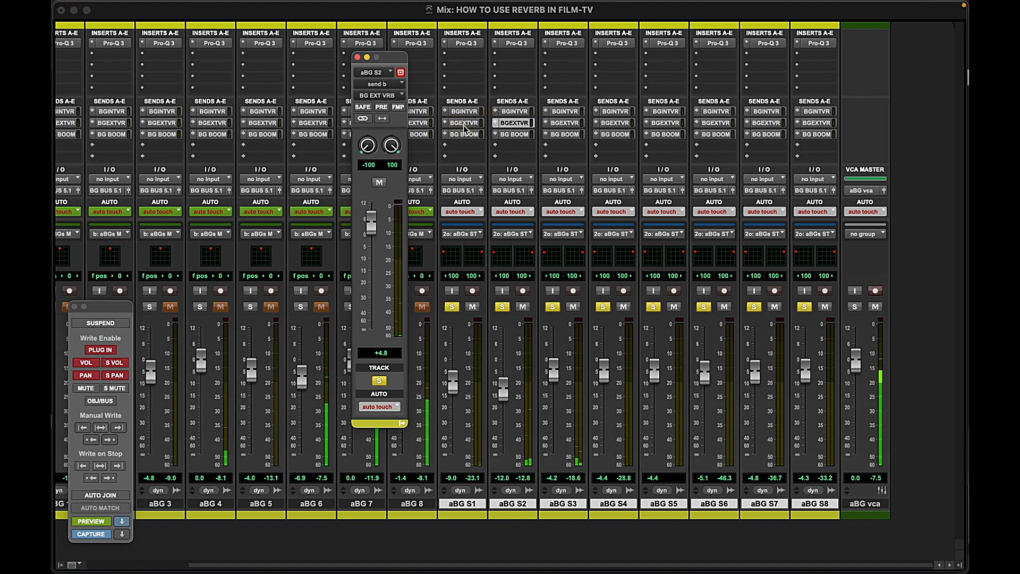
click(565, 123)
drag(379, 248, 360, 417)
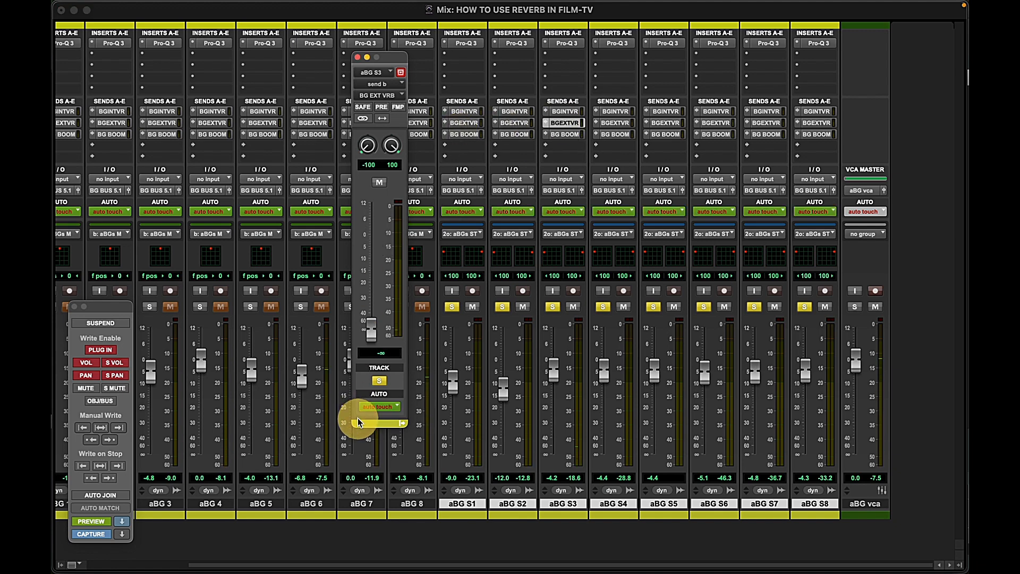
drag(479, 123, 513, 123)
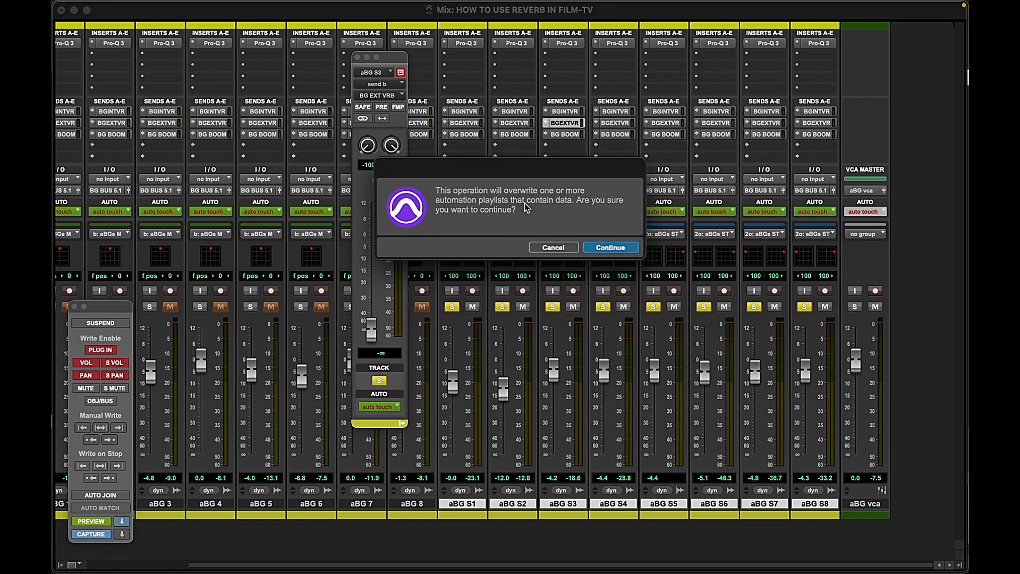
click(562, 248)
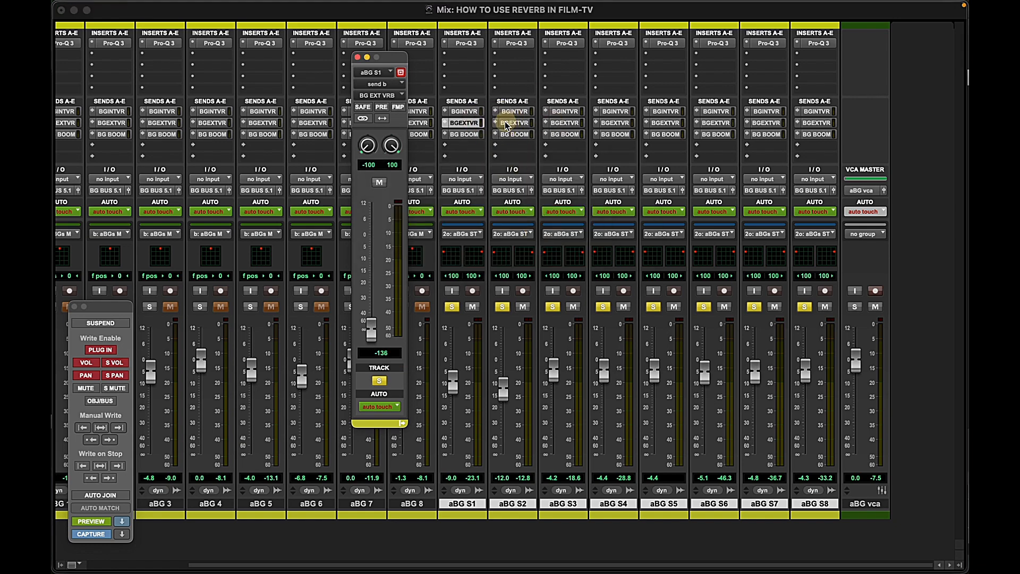
Raise the stereo group's BG EXT VRB sends from aBG S4, giving +9.8 dB on aBG S2 and +8.3 dB on aBG S1
click(610, 123)
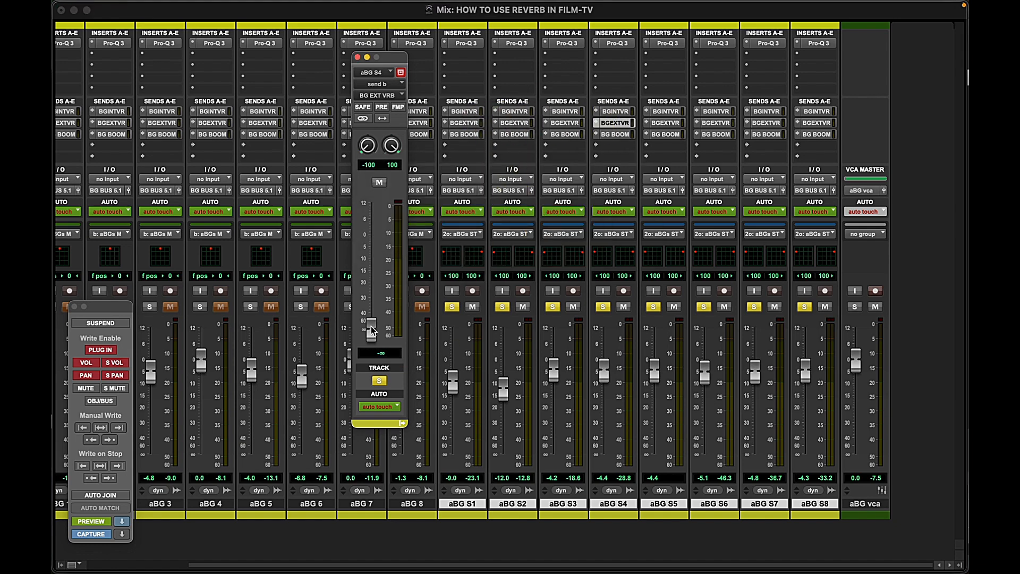
drag(372, 330, 384, 232)
click(574, 123)
click(514, 123)
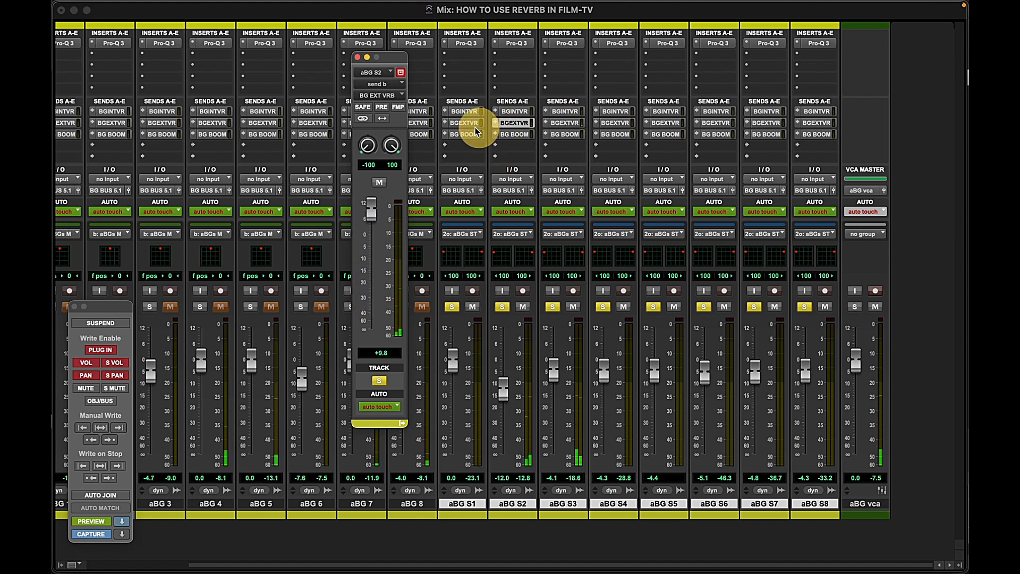
click(465, 123)
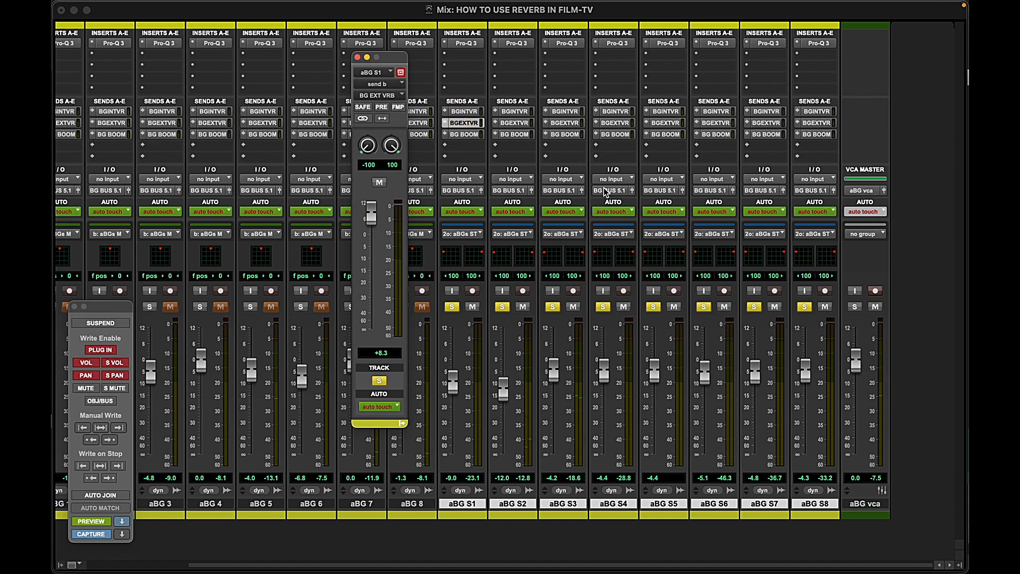
Select 00:59:49:23 to 01:03:29:05 on aBG 1–8 in the Edit window and write the previewed automation values
key(super+equal)
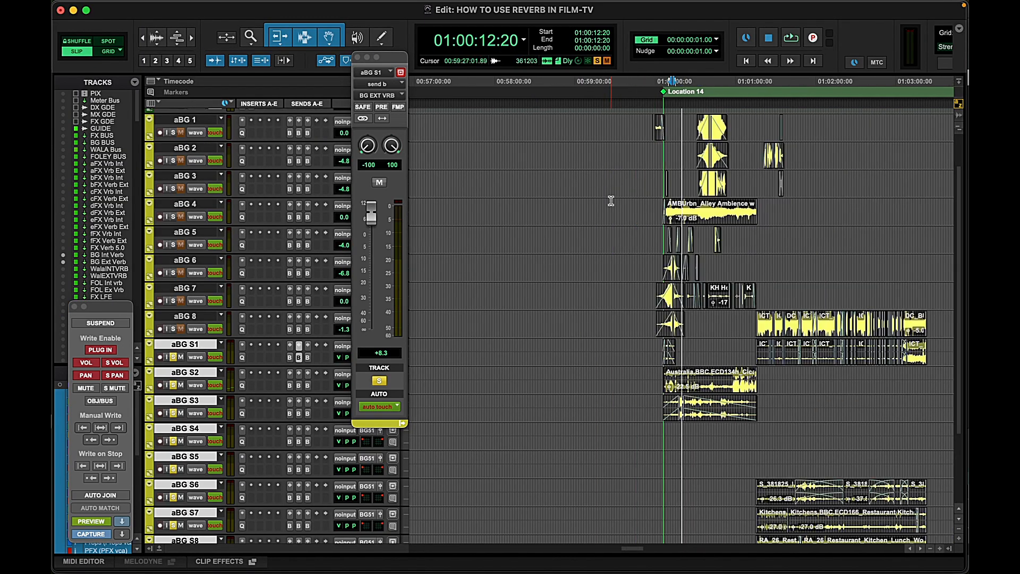
drag(641, 154, 934, 191)
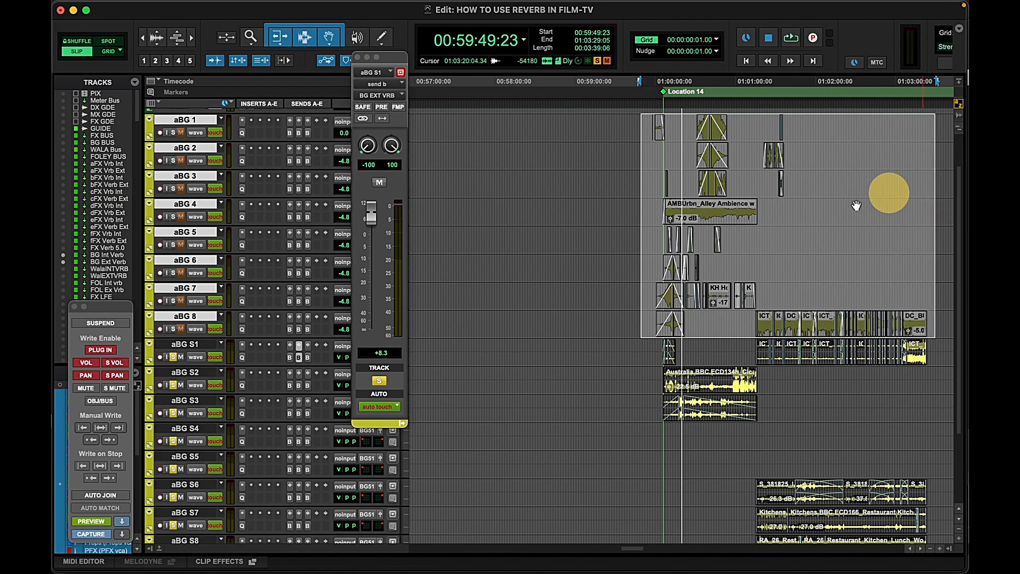
click(109, 439)
key(Return)
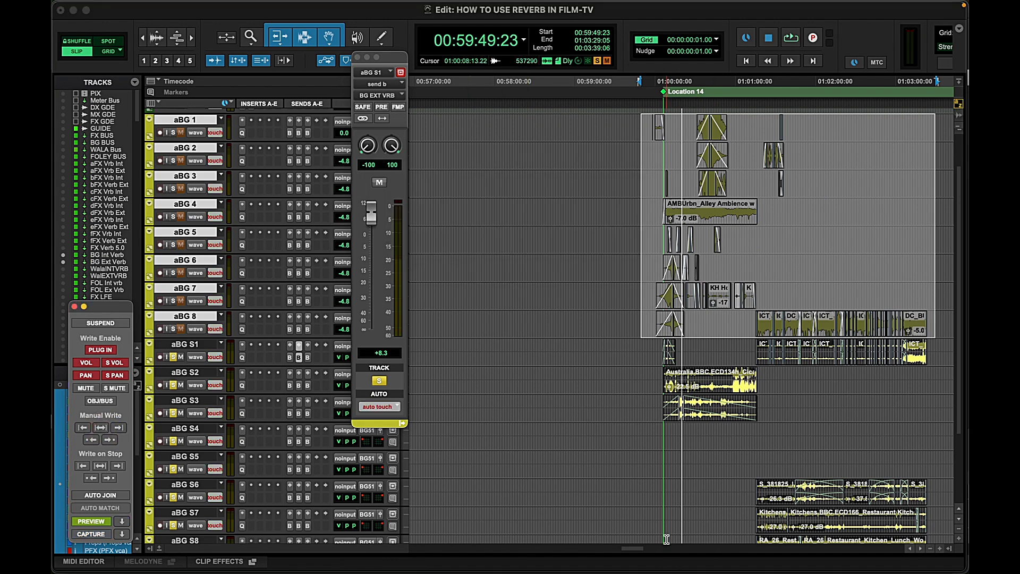
Play the background tracks from 00:59:52:08 with aBG vca soloed and open the aBG vca fader window
scroll(671, 497, down, 4)
click(645, 470)
key(space)
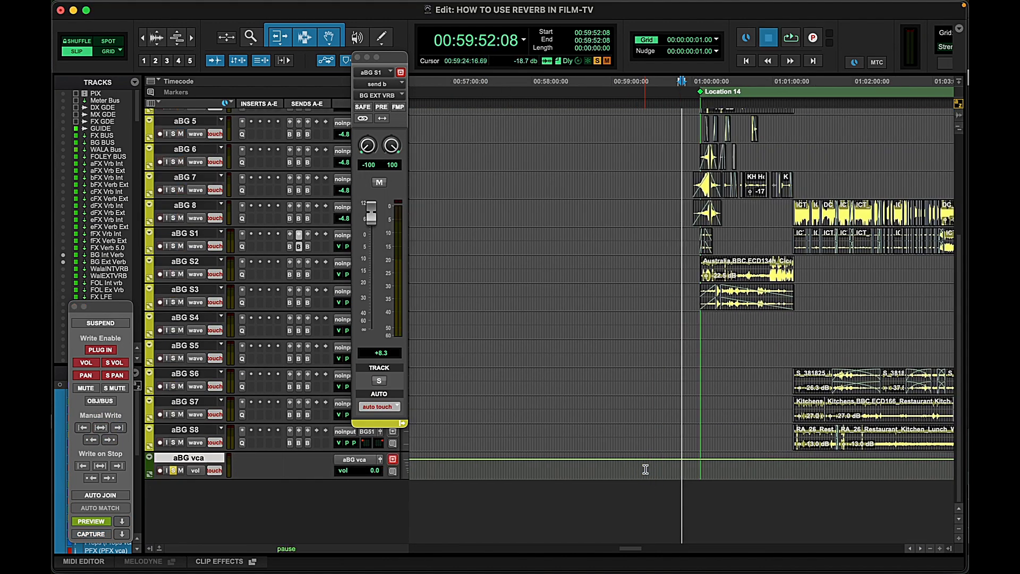
click(375, 459)
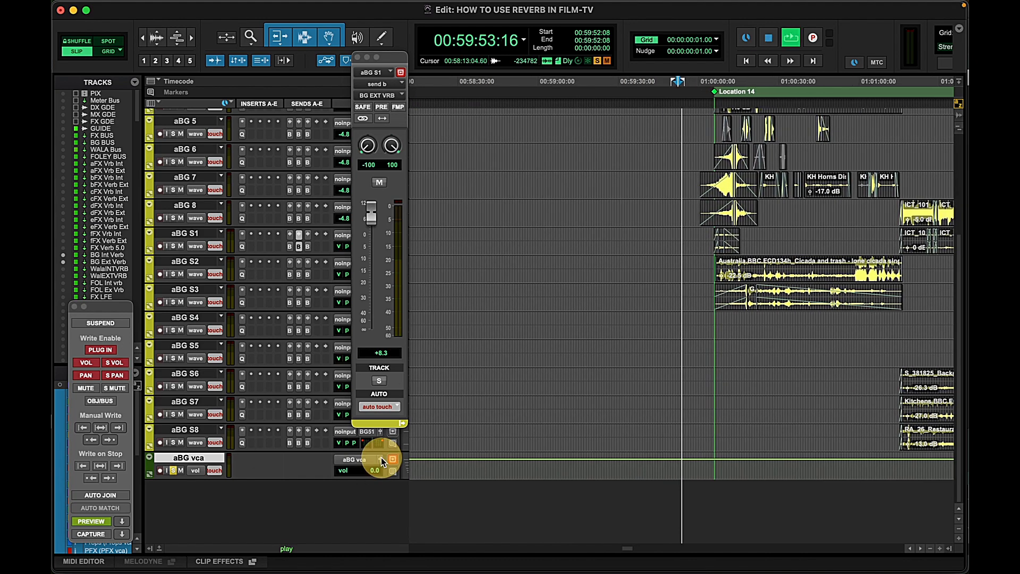
key(space)
Play from 01:00:03:13 and lower the aBG vca fader to -8.6 dB
click(706, 471)
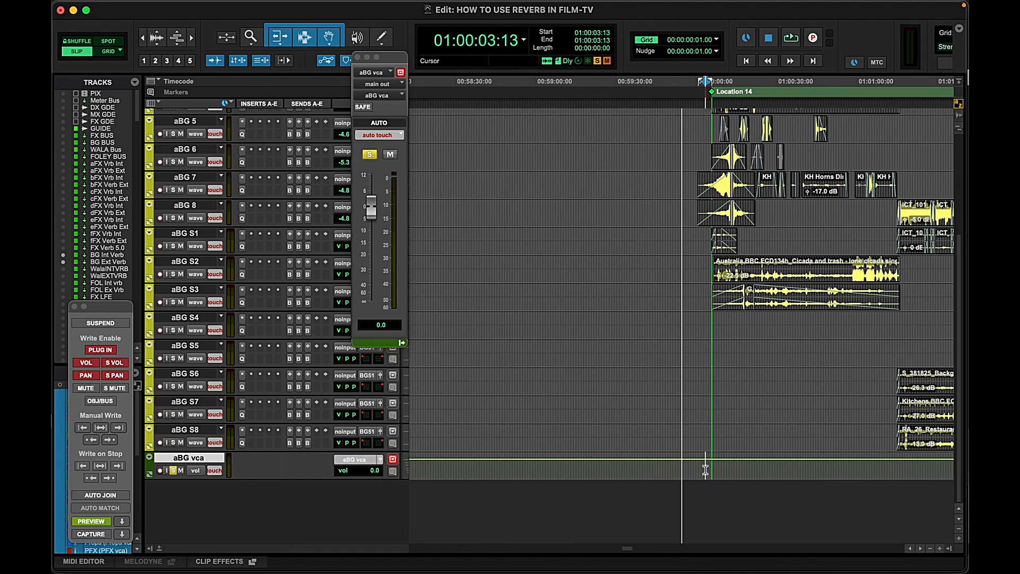
key(t)
key(t)
key(space)
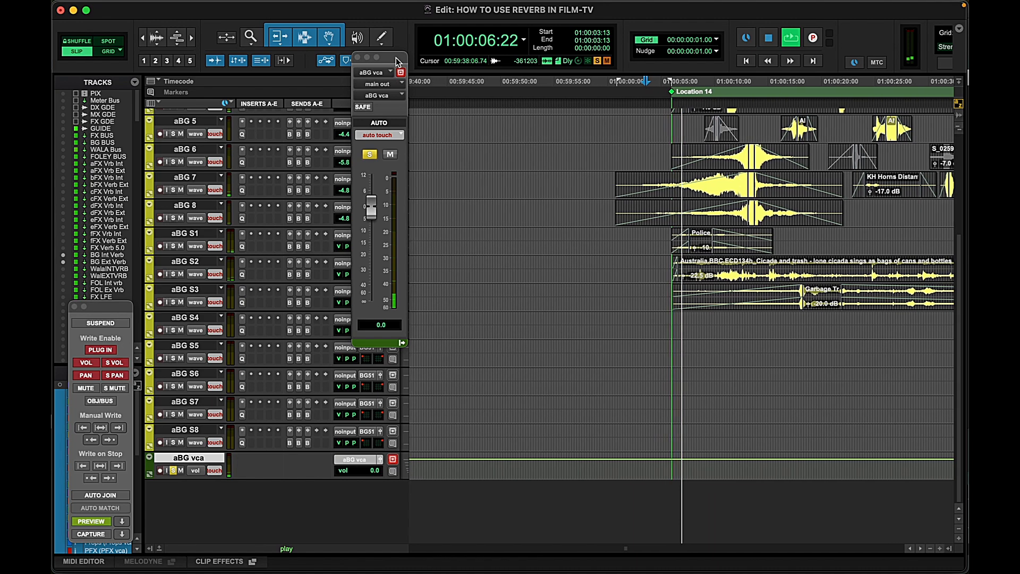
drag(394, 57, 456, 162)
drag(434, 311, 435, 334)
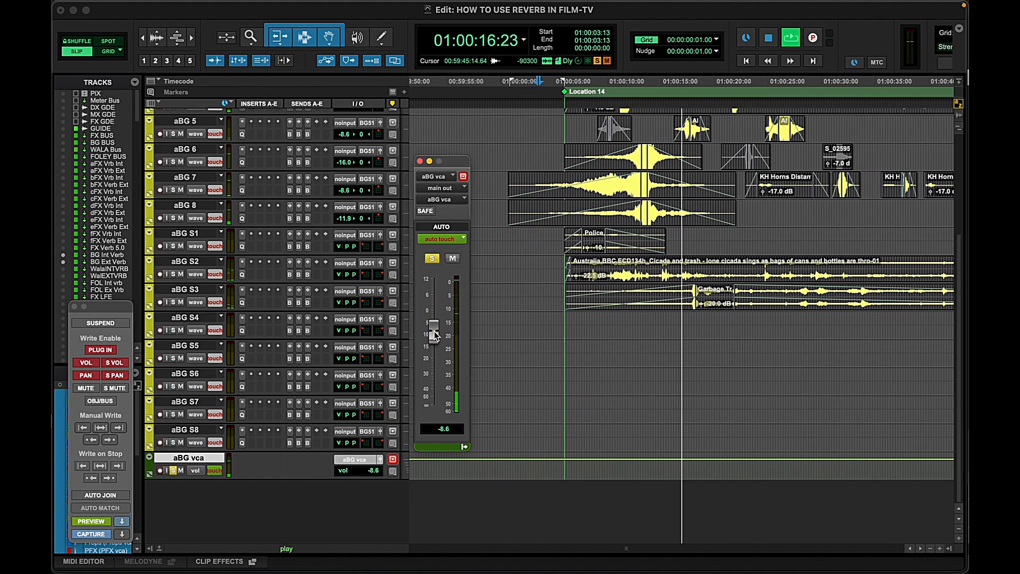
key(space)
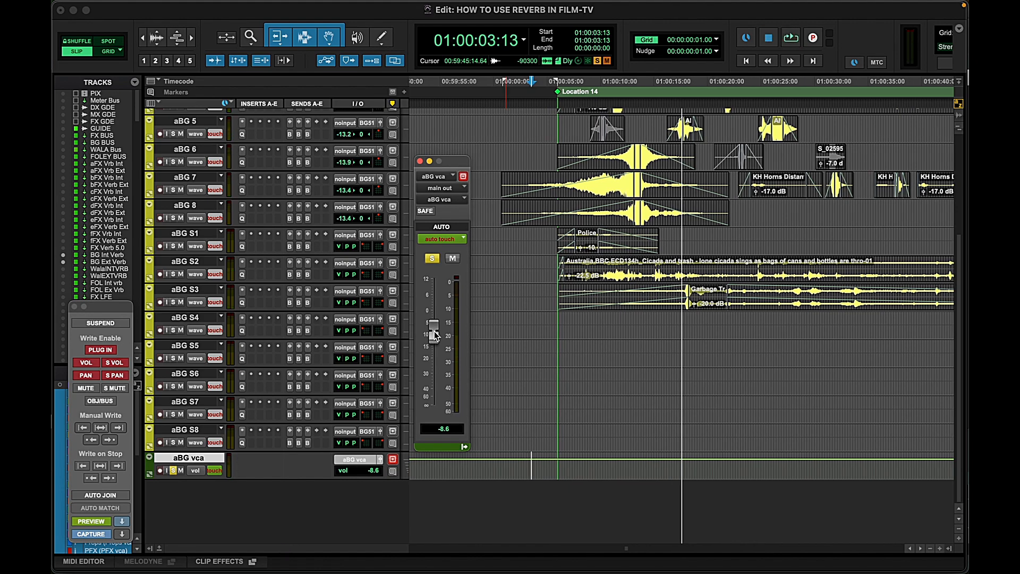
Place the edit cursor at 01:00:55:17 on the grouped mono background tracks
key(r)
key(r)
key(r)
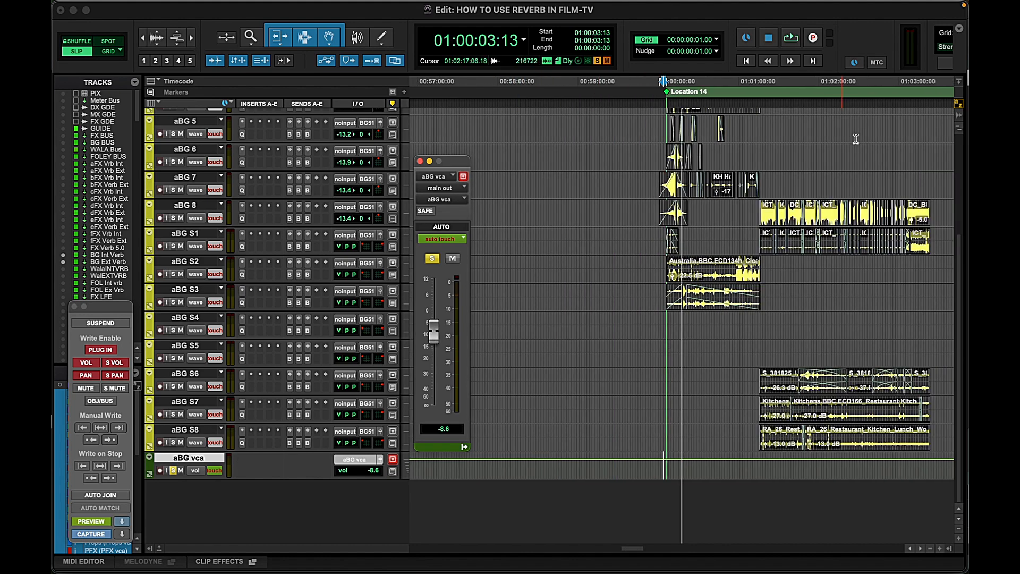
click(733, 152)
key(t)
key(t)
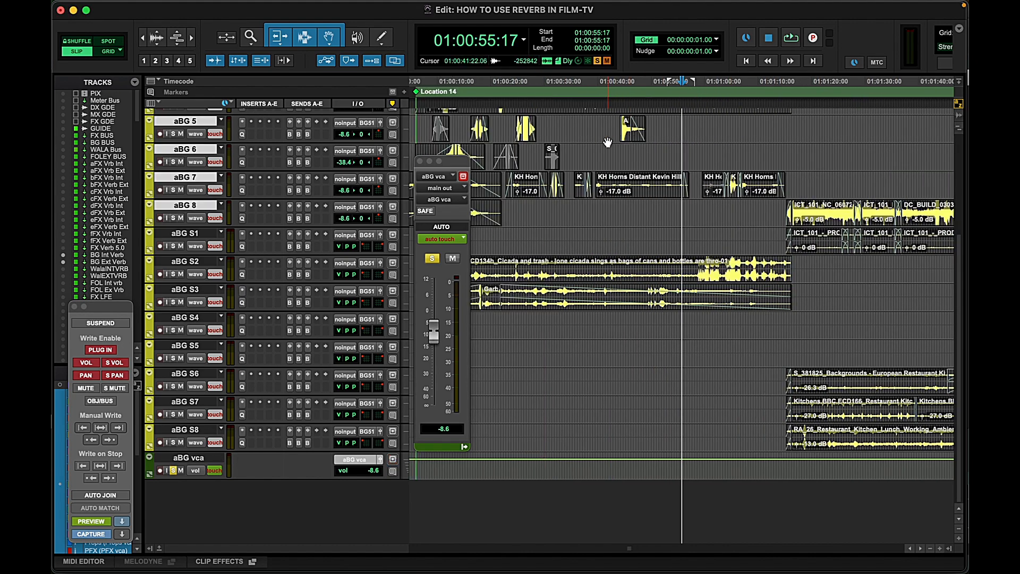
key(r)
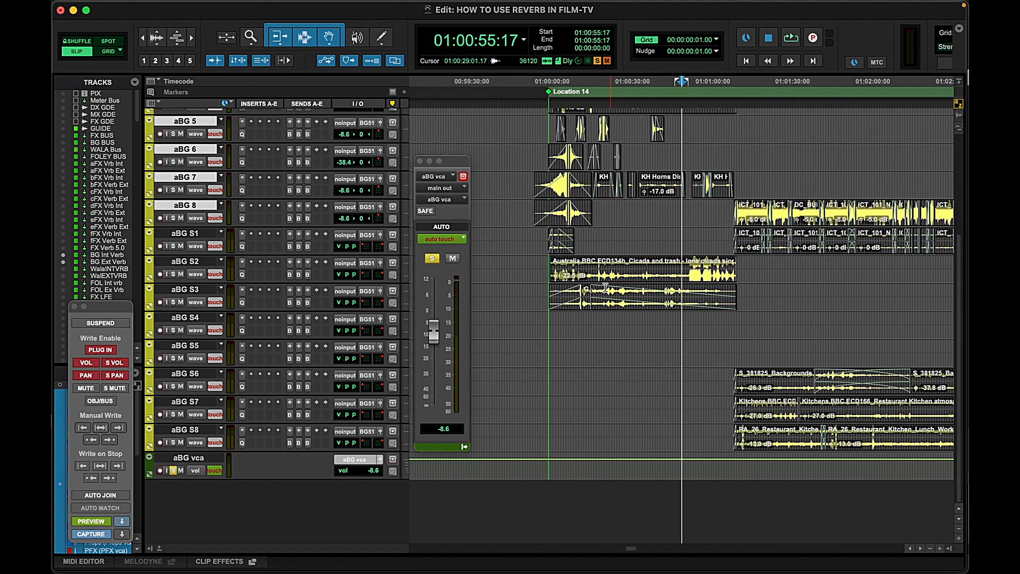
Close the aBG vca fader window and place the edit cursor at 01:00:22:20 on the mono background tracks
click(421, 165)
click(613, 125)
key(t)
key(t)
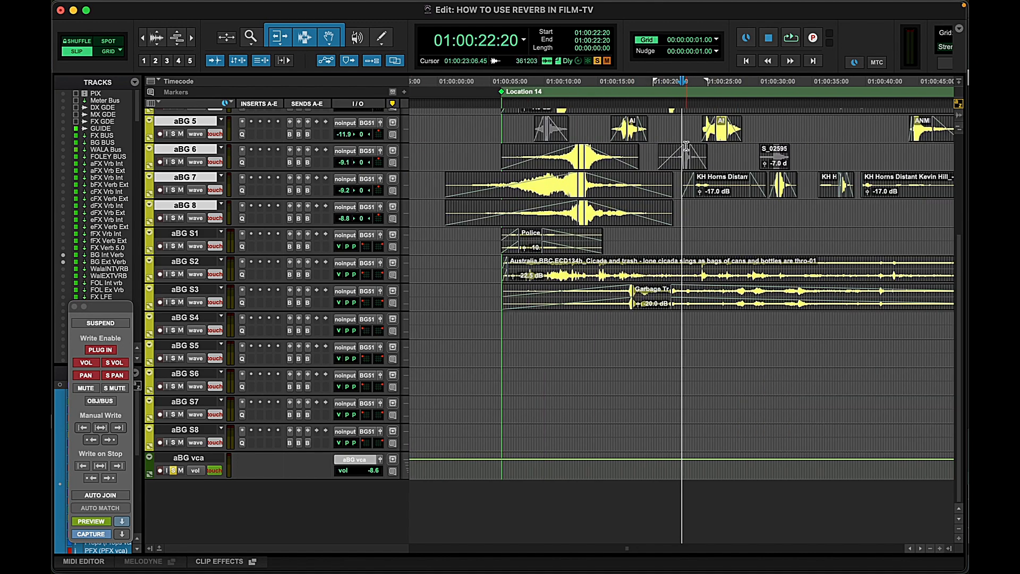
Open the FabFilter Pro-Q 3 equalizer on aBG 6 to examine its bands, then close it
scroll(654, 146, up, 6)
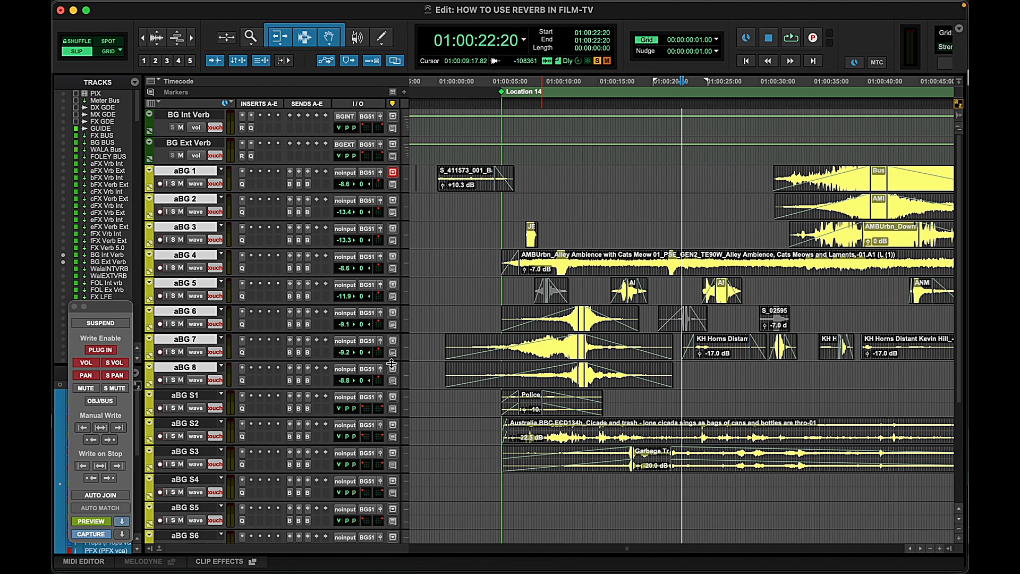
click(243, 324)
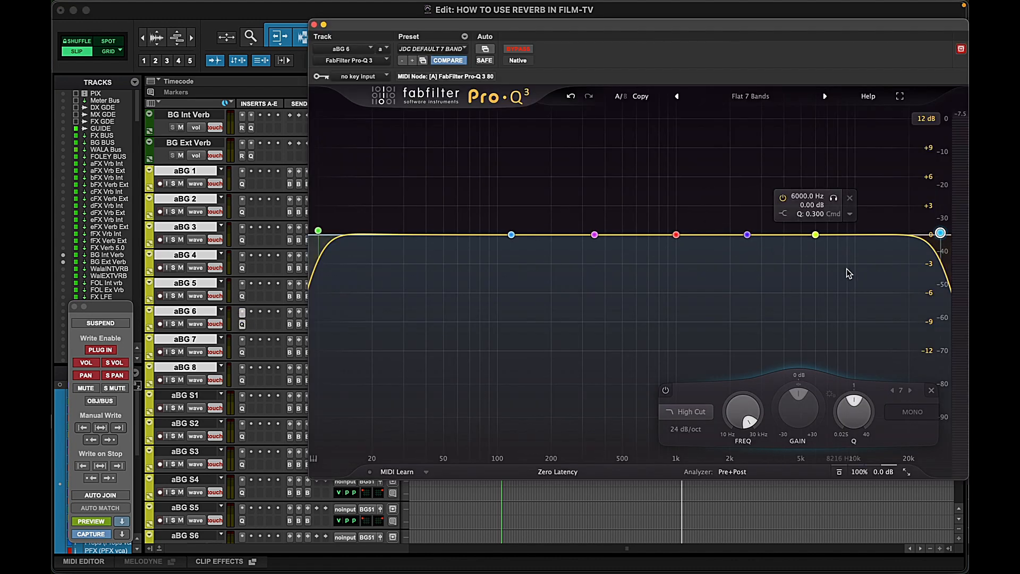
click(314, 25)
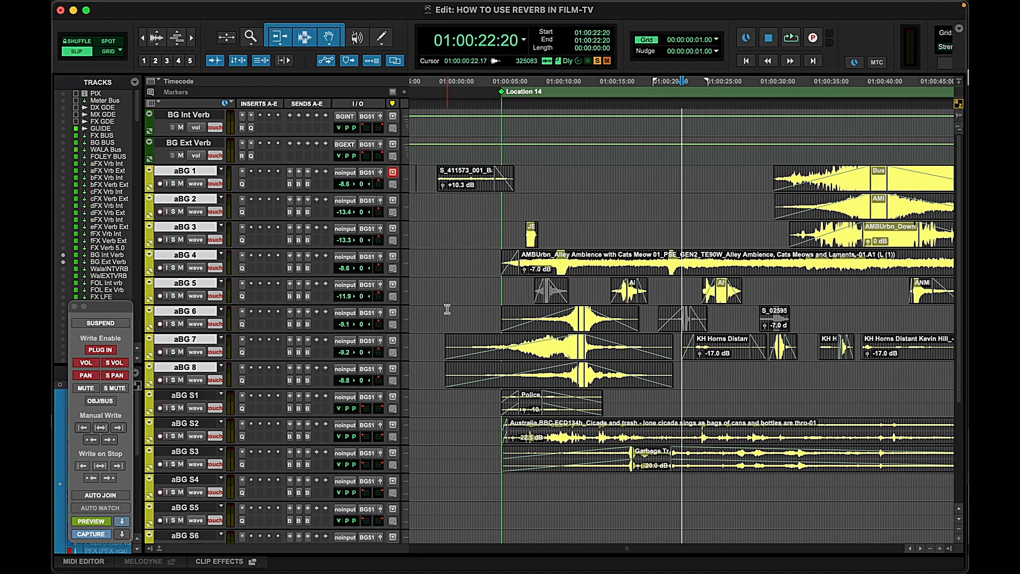
Solo aBG 6 to aBG 8 and play their selected clips from 01:00:01:22 to 01:00:22:03
drag(444, 315, 688, 380)
key(shift+s)
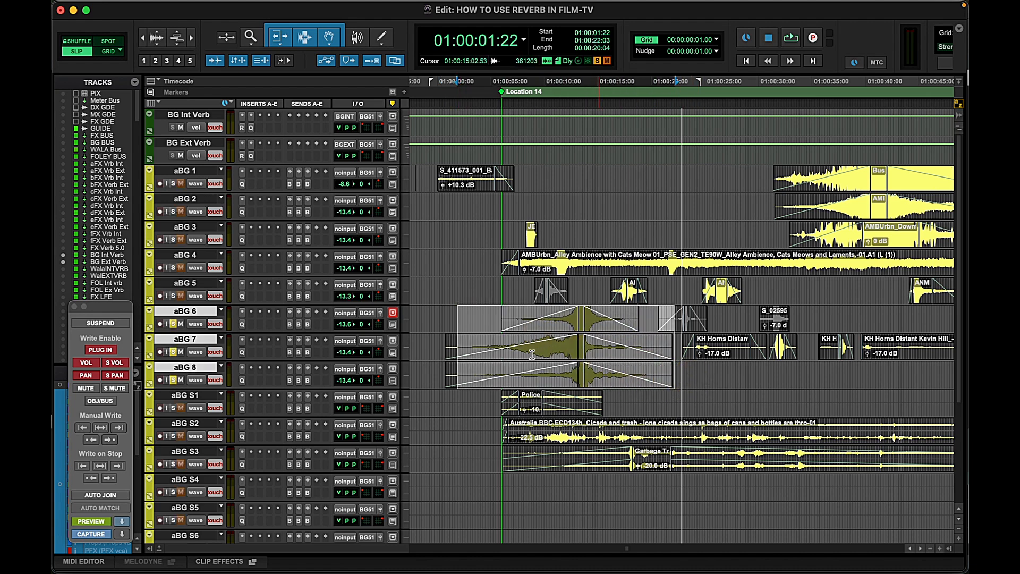
key(space)
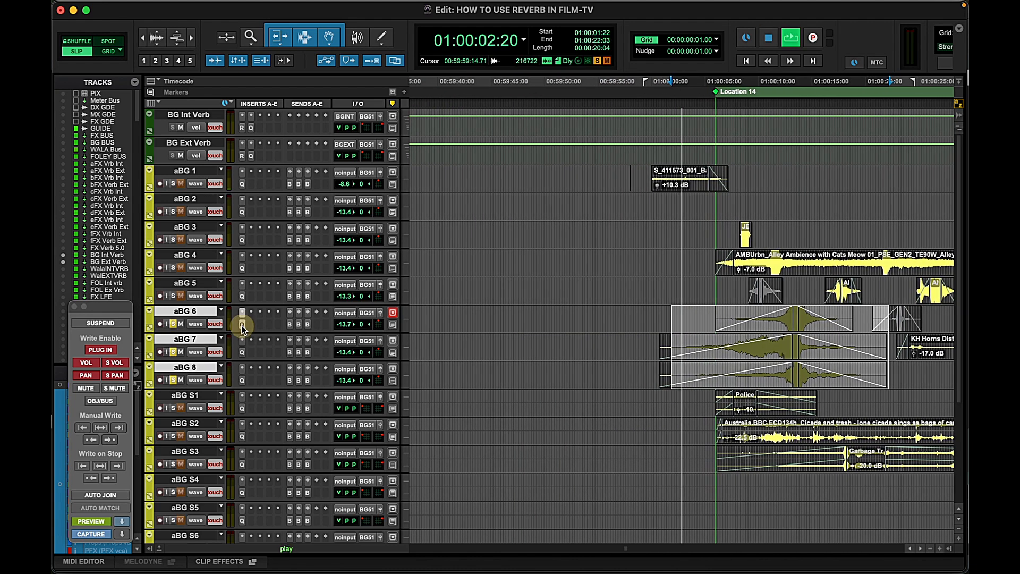
Try lowering the high cut in the Pro-Q 3 on aBG 6, then check the equalizer on aBG 7 and close it
click(242, 312)
drag(940, 232, 702, 268)
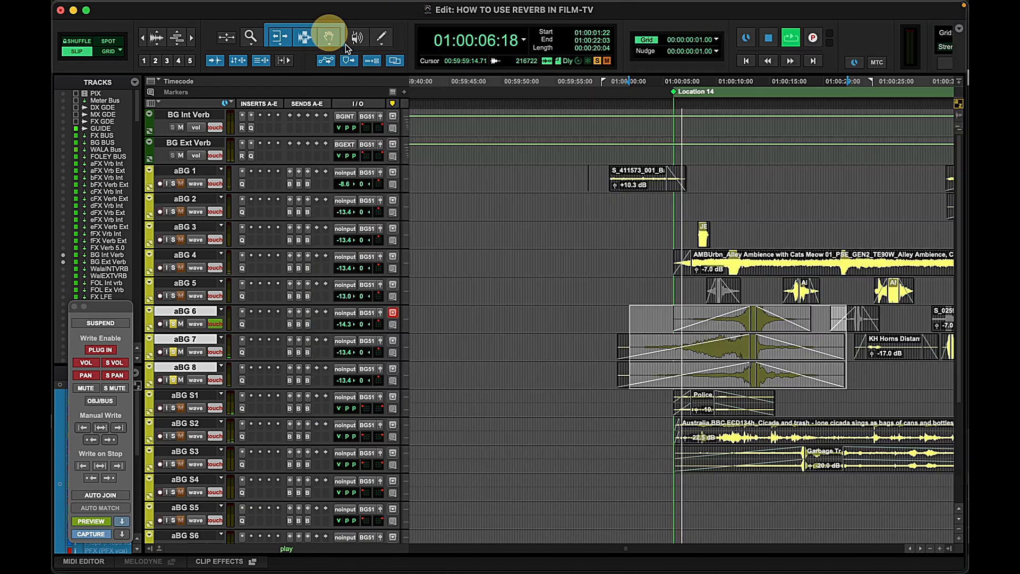
click(314, 24)
click(242, 341)
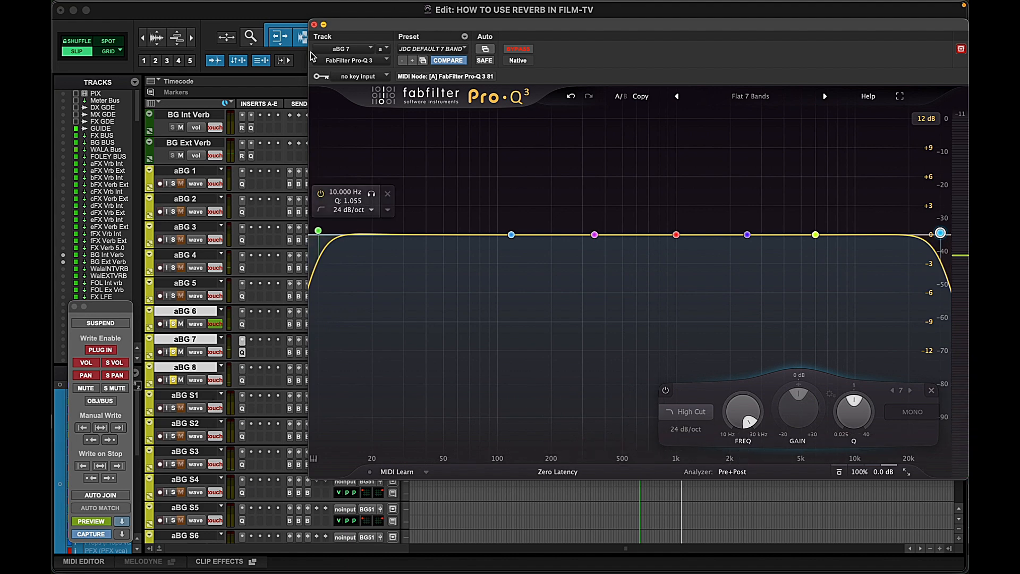
click(314, 25)
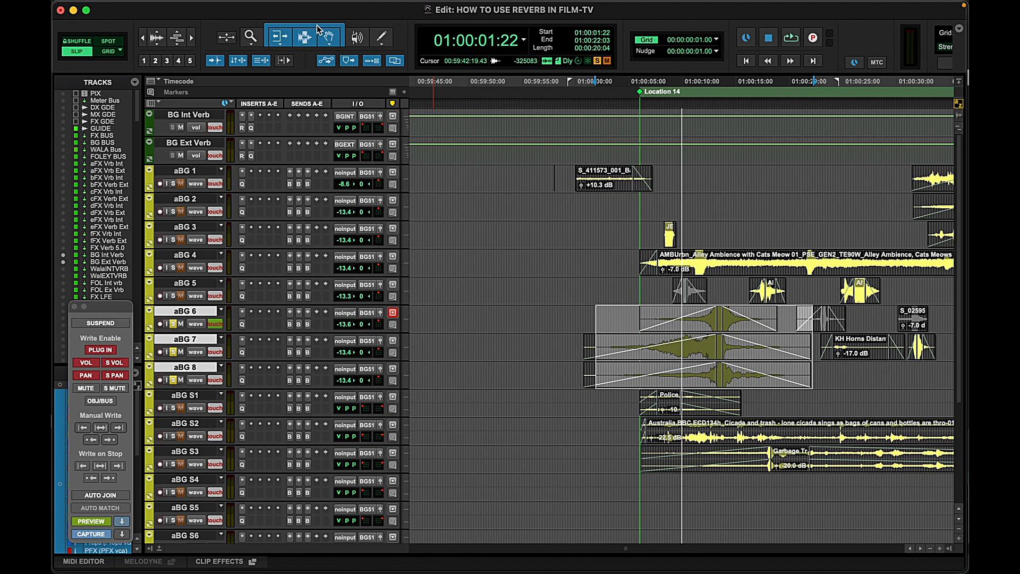
Place the edit cursor at 00:59:59:19 and lower the grouped mono backgrounds' Pro-Q 3 high cut through aBG 7 and aBG 6 to 637.84 Hz
click(574, 309)
click(242, 353)
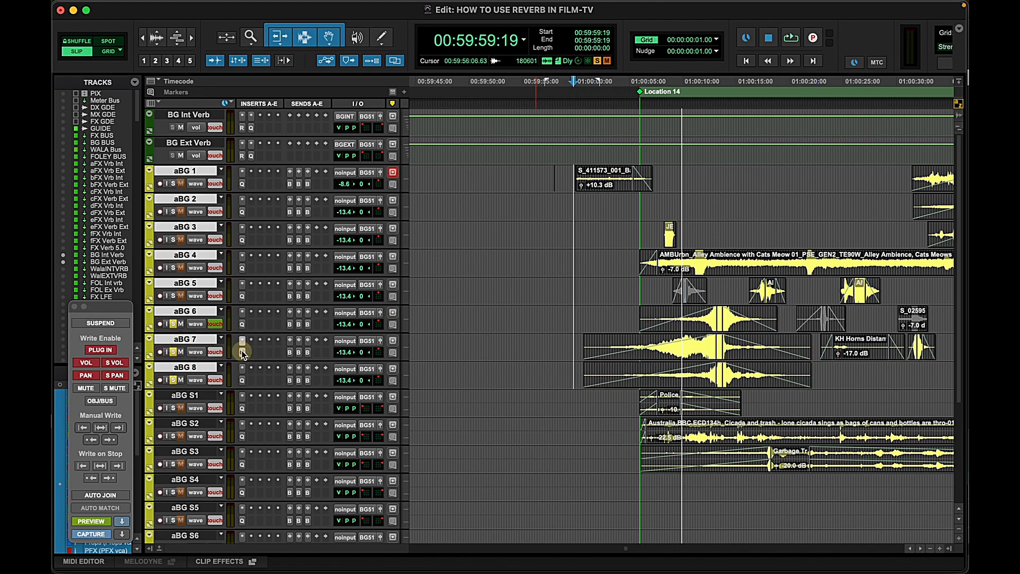
click(941, 234)
drag(940, 235, 678, 305)
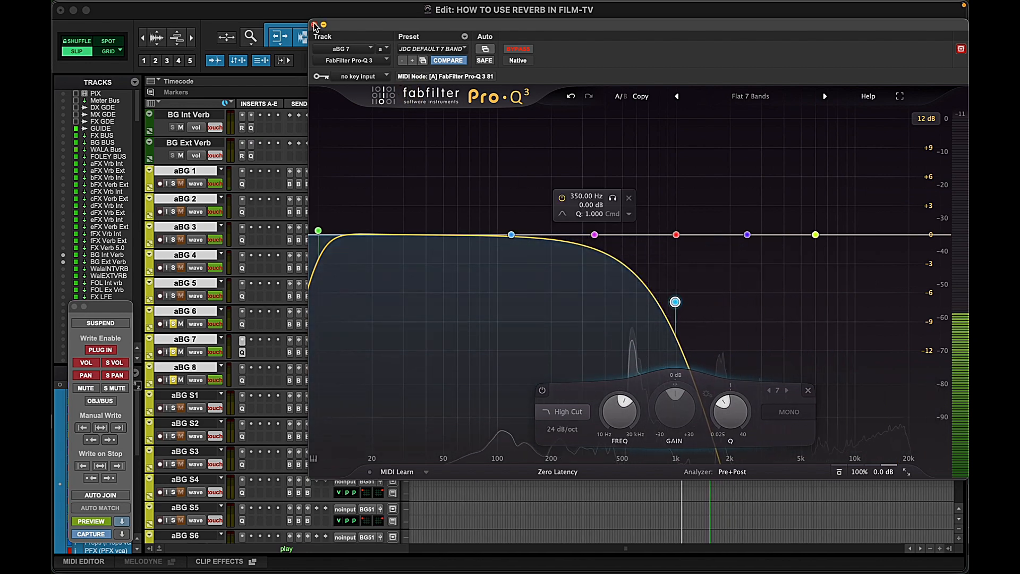
click(314, 24)
click(242, 324)
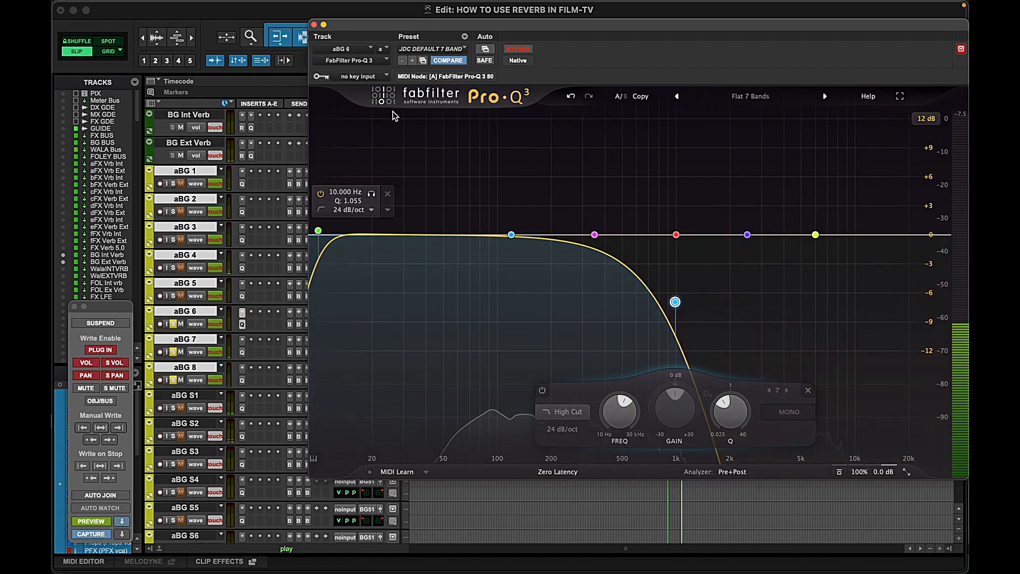
drag(675, 302, 639, 310)
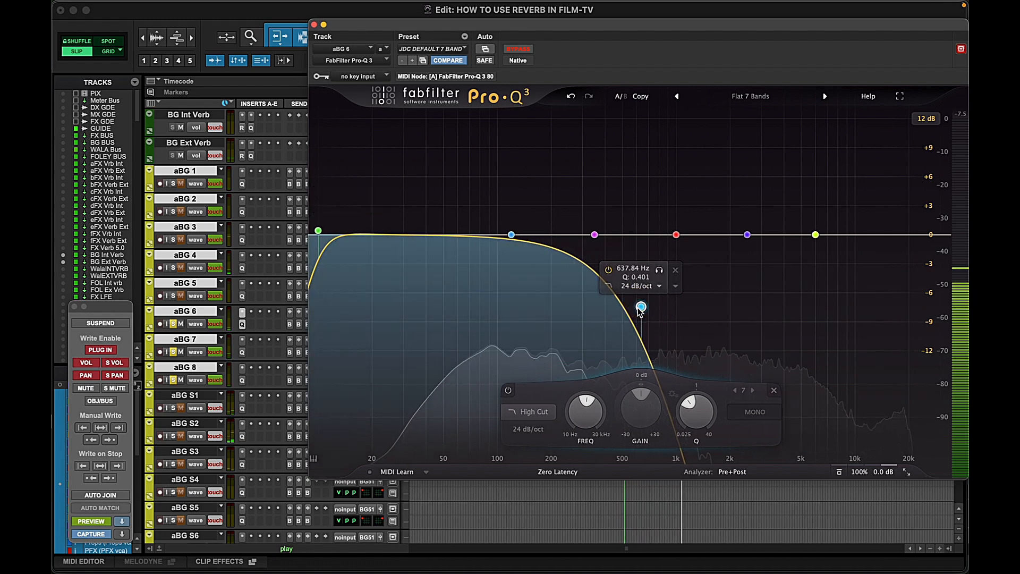
Set the BG EXT VRB send level to +6.7 dB on the grouped mono backgrounds through aBG 6 and aBG 7, and stop playback
key(super+equal)
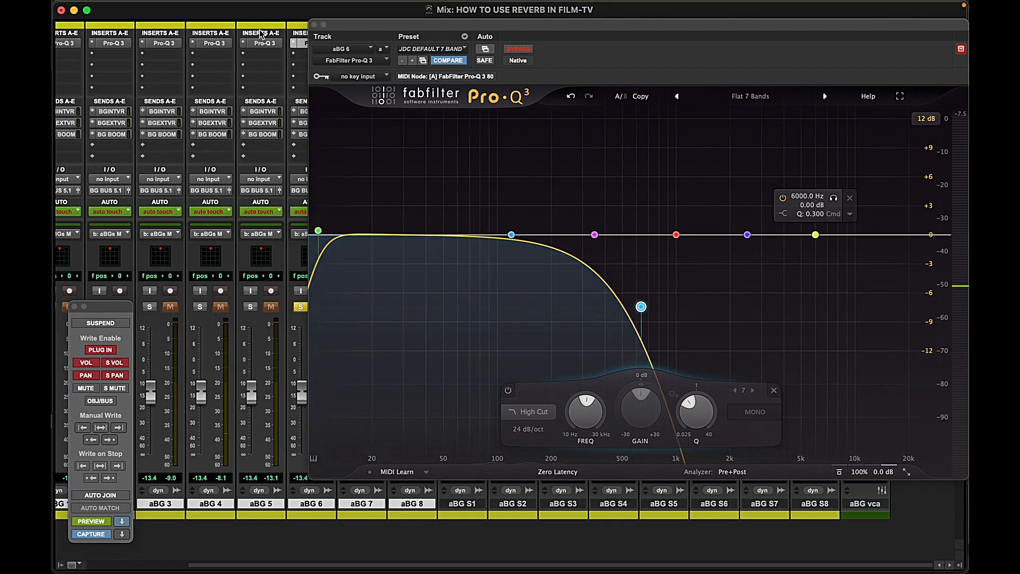
drag(343, 27, 442, 29)
click(313, 122)
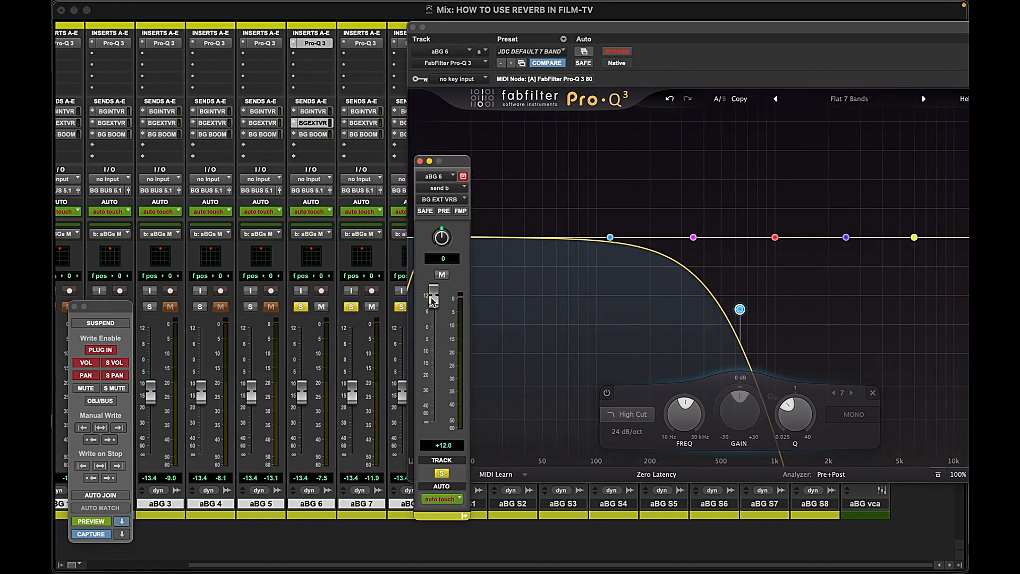
drag(433, 300, 439, 325)
click(375, 128)
click(402, 123)
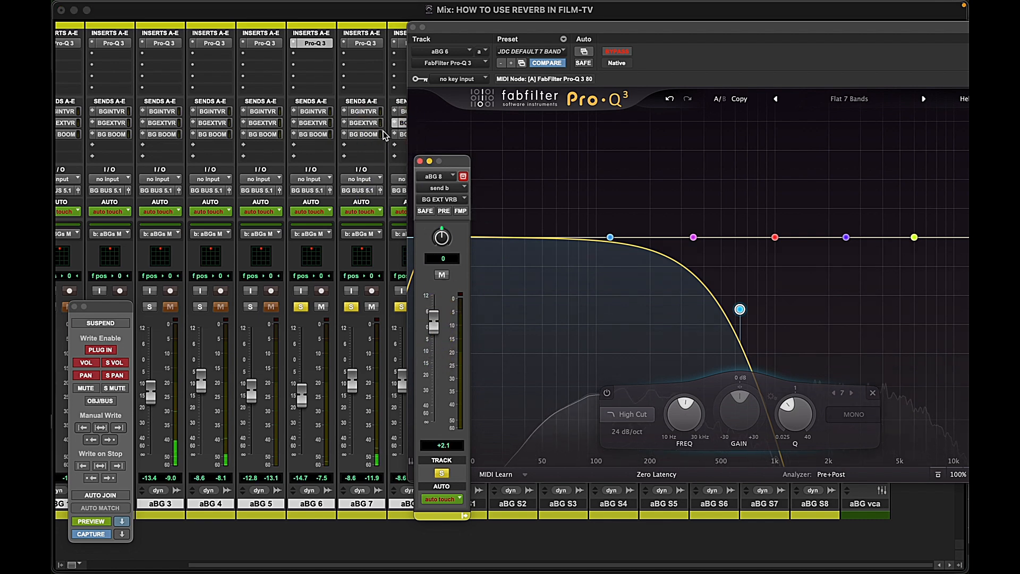
click(363, 123)
drag(434, 318, 435, 313)
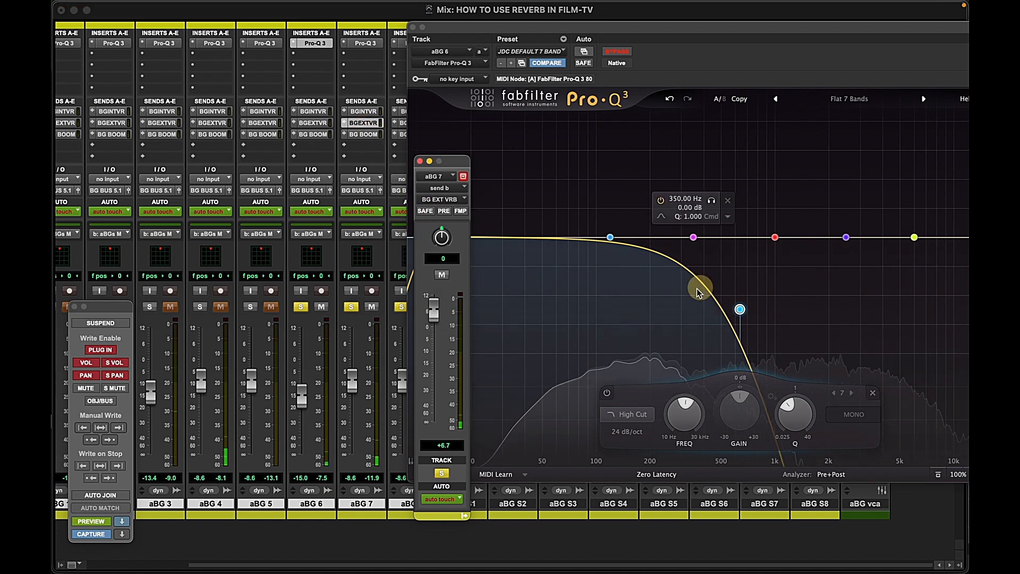
mouse_move(741, 310)
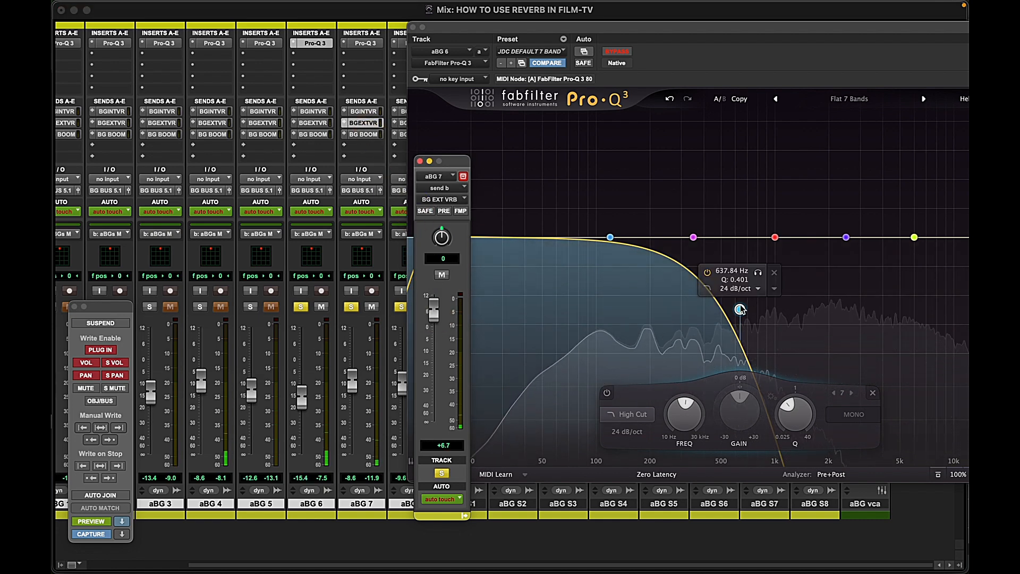
key(space)
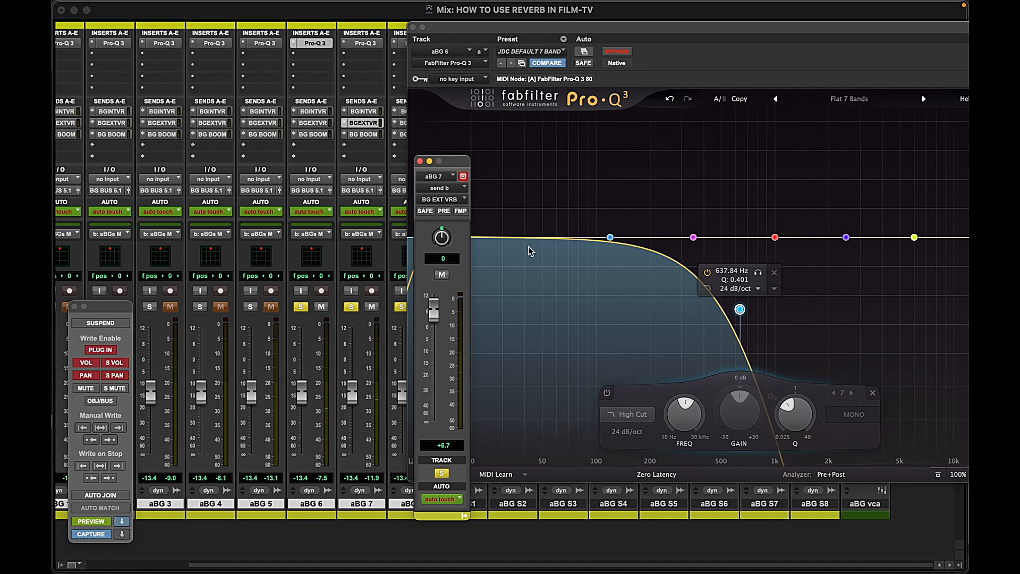
Turn off Preview automation mode, return to the Edit window and close the aBG 6 equalizer
drag(697, 26, 451, 7)
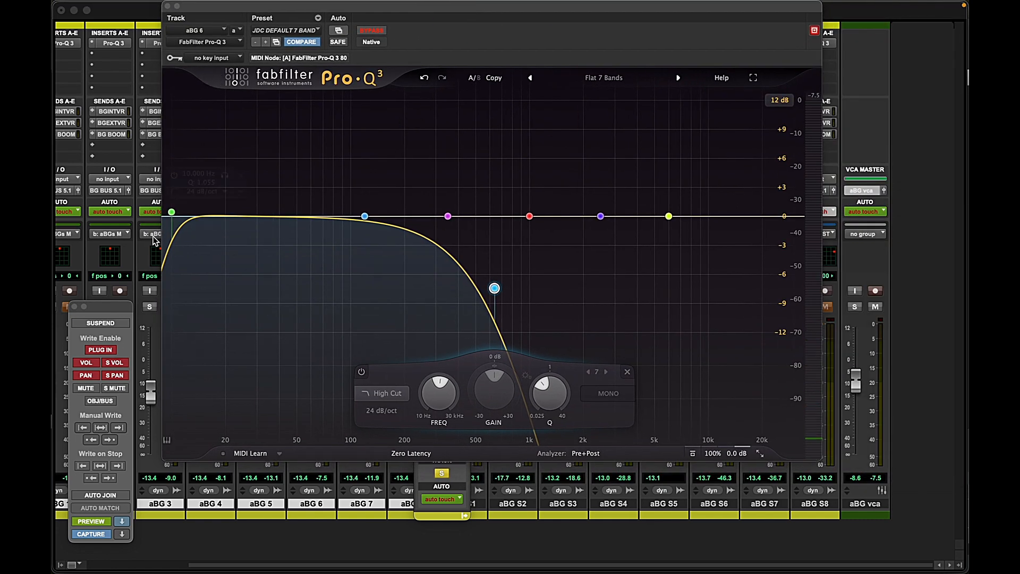
click(94, 520)
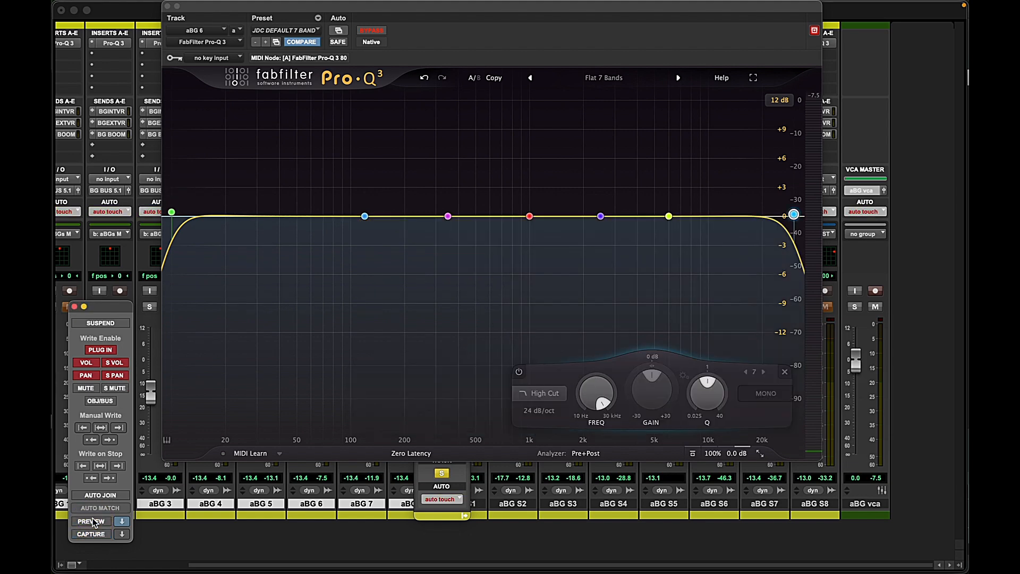
key(super+equal)
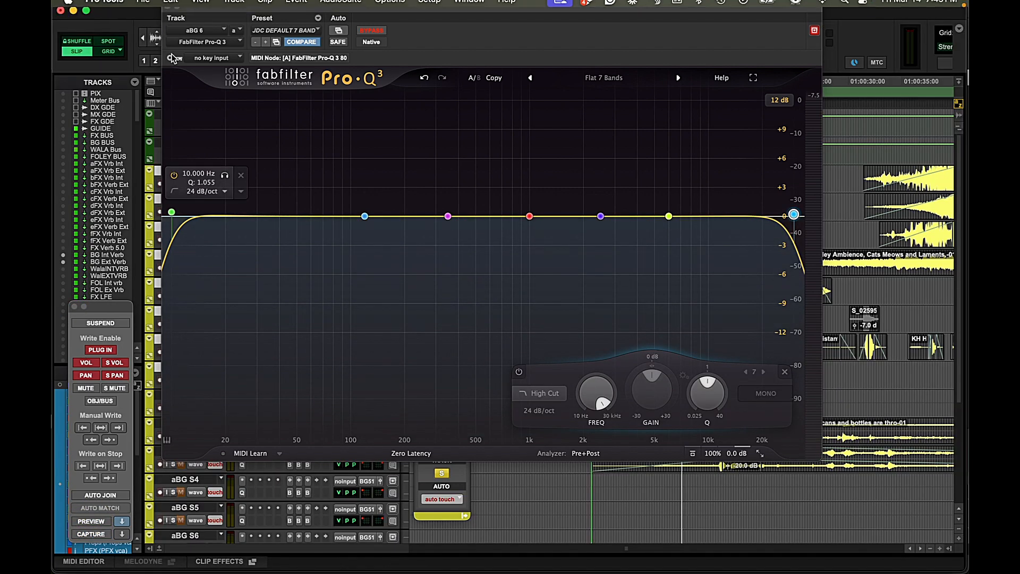
click(166, 6)
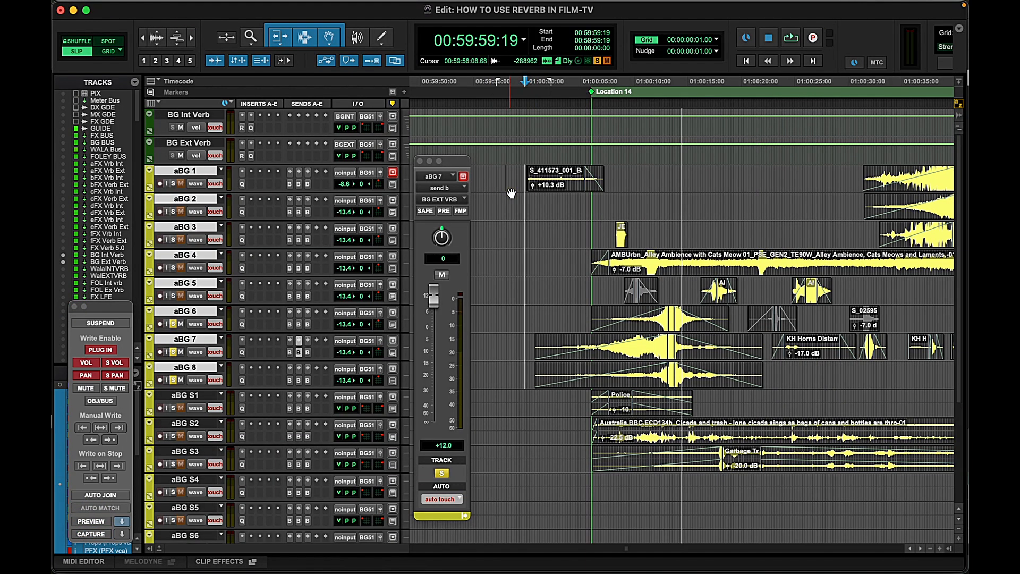
Place the edit cursor at 01:00:17:20 on the CLOTHvc foley track and close the aBG 7 send window
scroll(537, 201, down, 10)
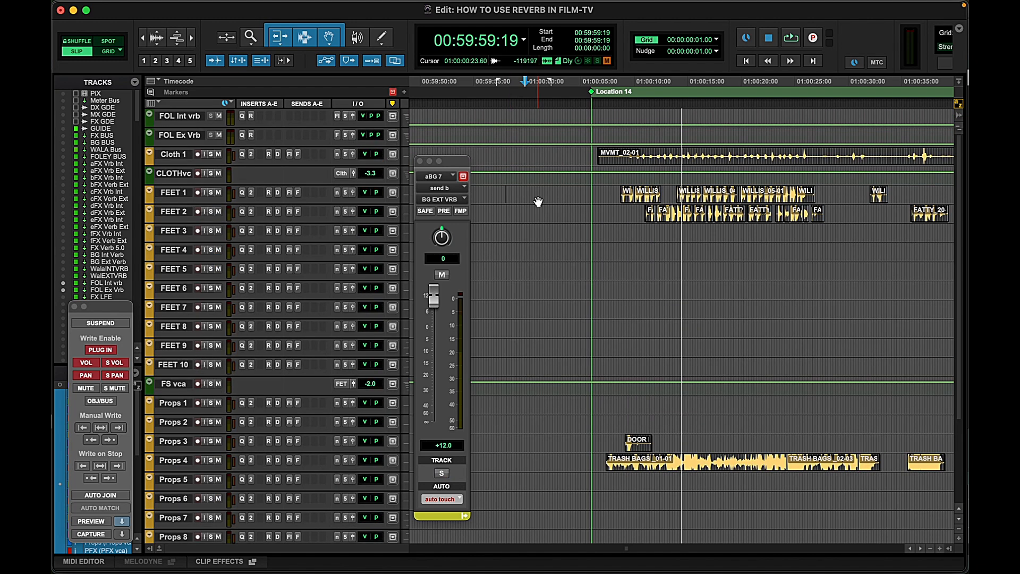
click(718, 183)
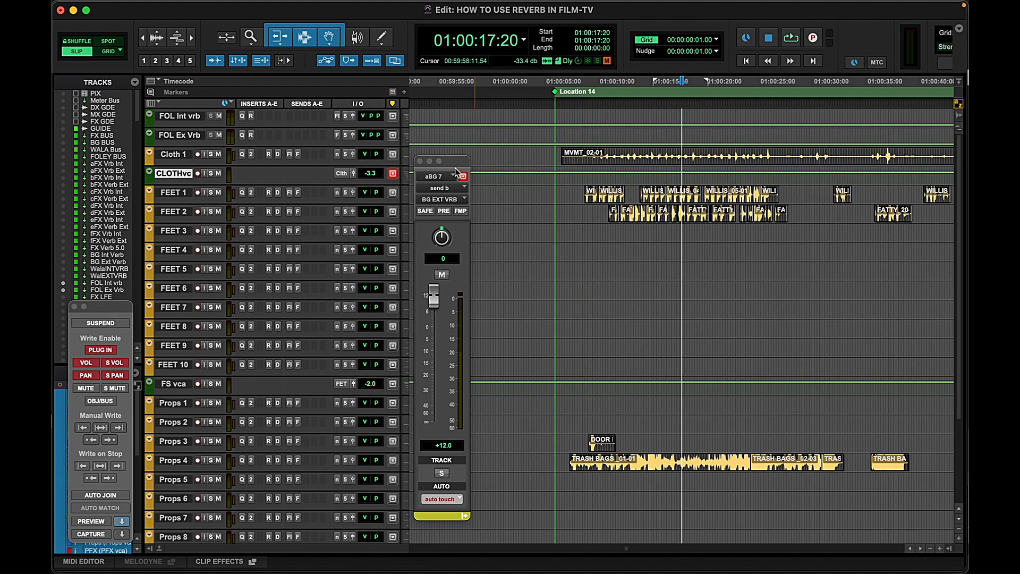
drag(455, 164, 451, 164)
click(416, 161)
Place the edit cursor at 01:00:11:14 on the FS vca track, solo it and start playback
key(r)
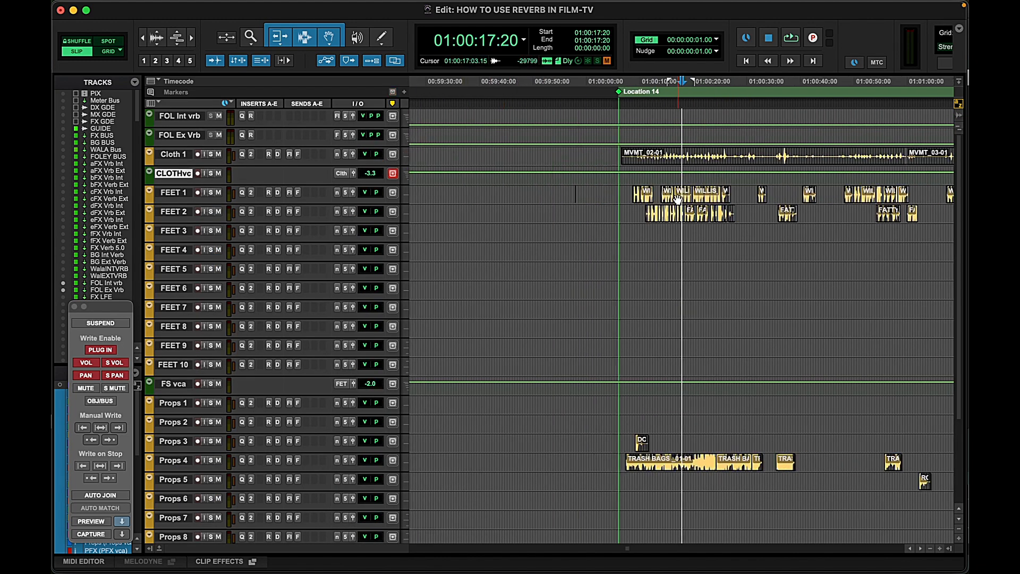
click(685, 187)
key(t)
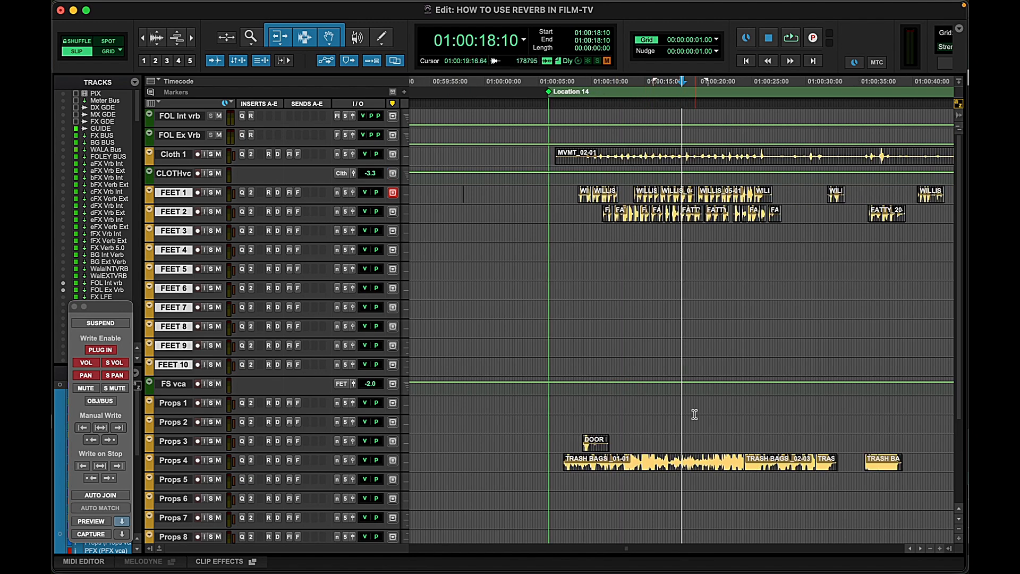
click(609, 388)
key(shift+s)
key(space)
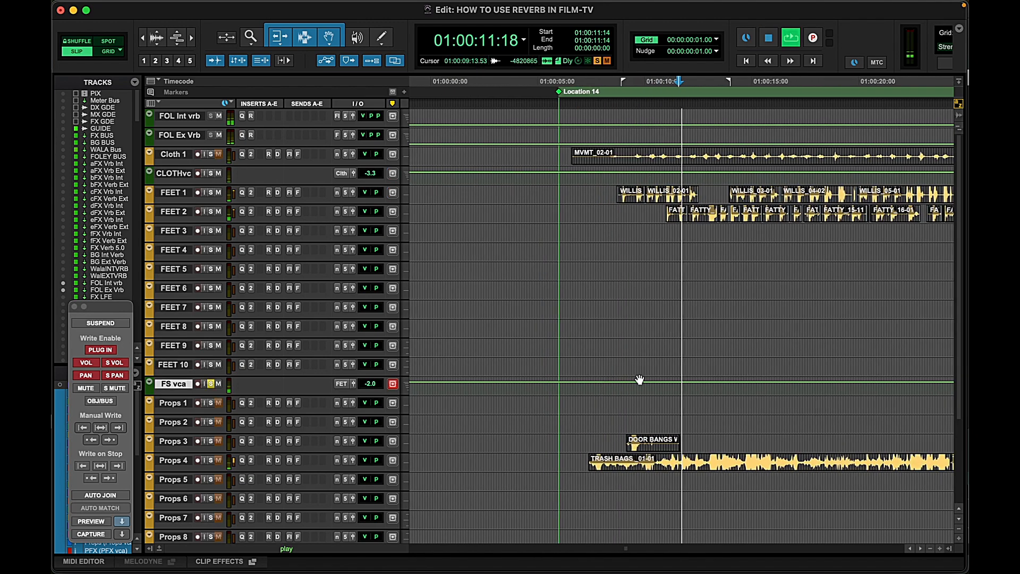
Enable Preview automation mode and lower the FS vca fader to -8.9 dB
key(r)
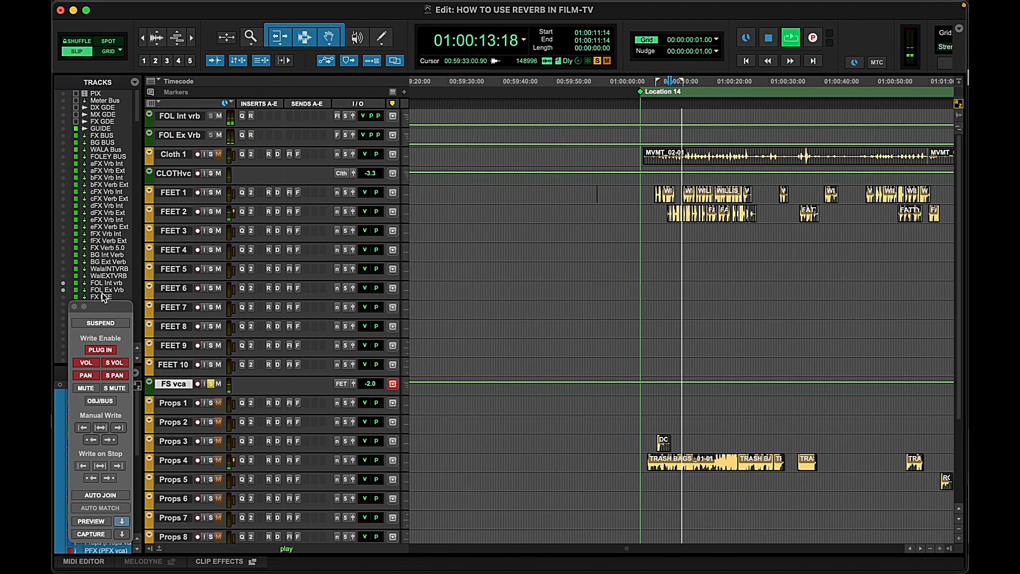
drag(117, 309, 124, 103)
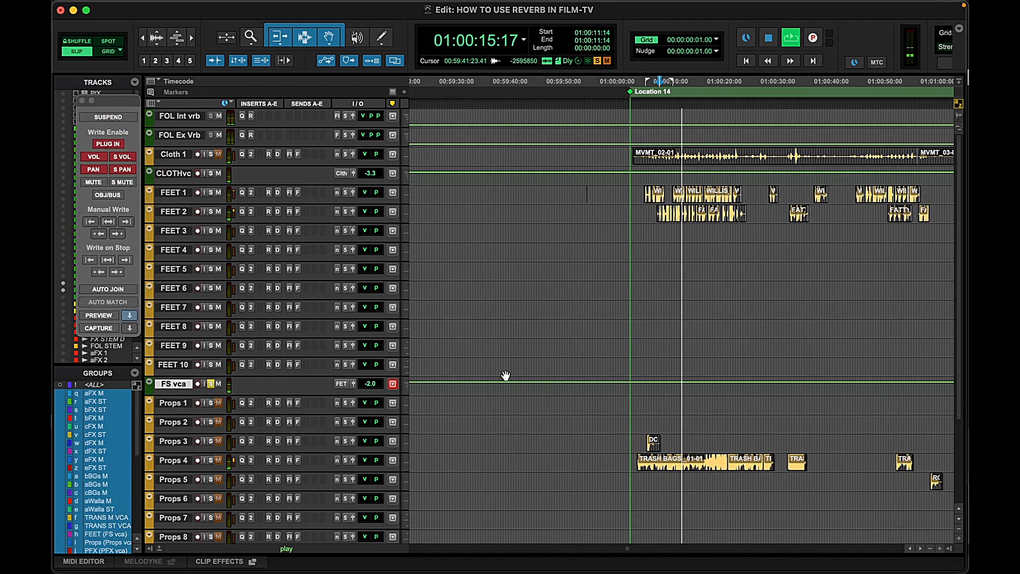
key(r)
key(r)
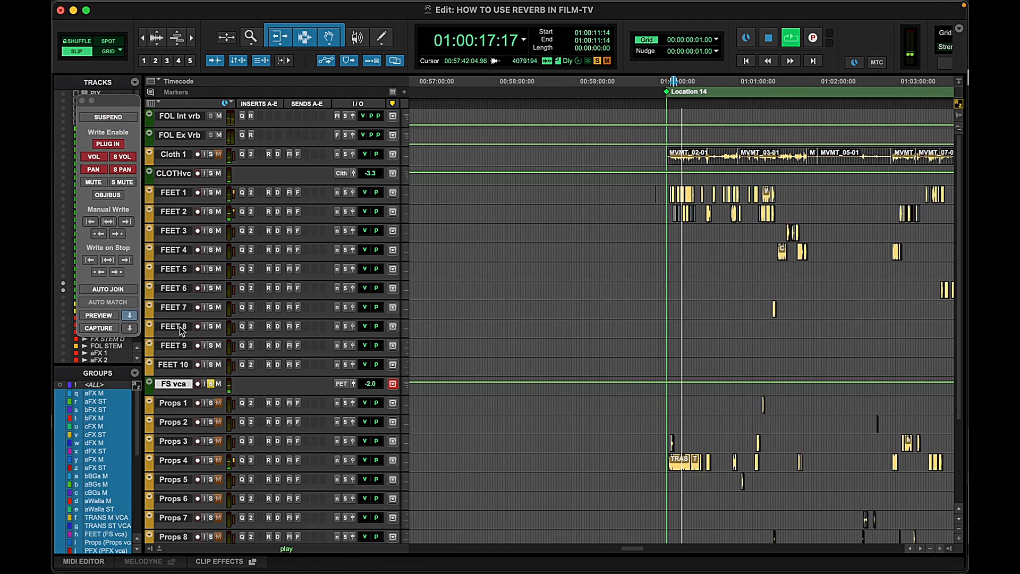
click(372, 385)
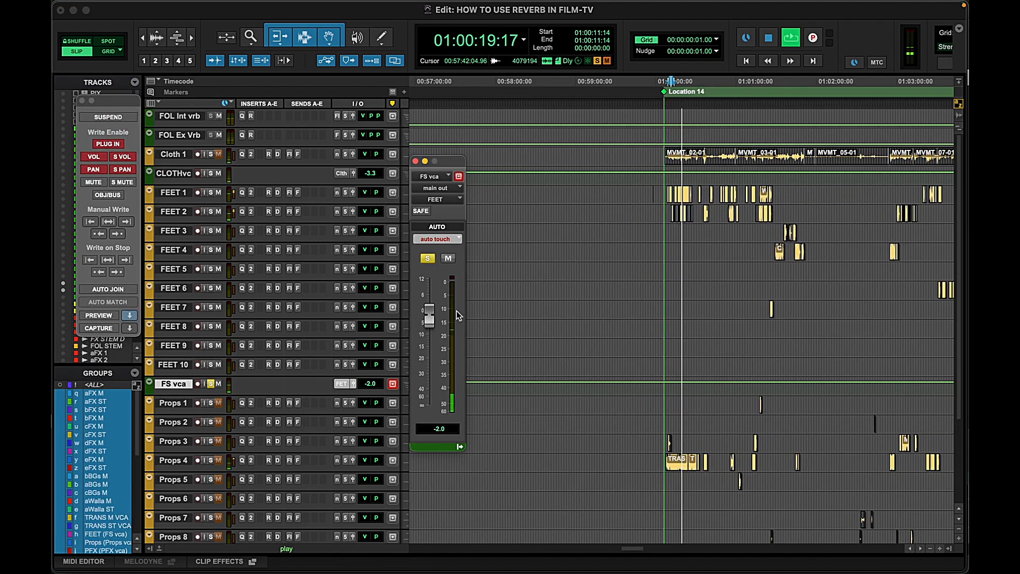
click(98, 315)
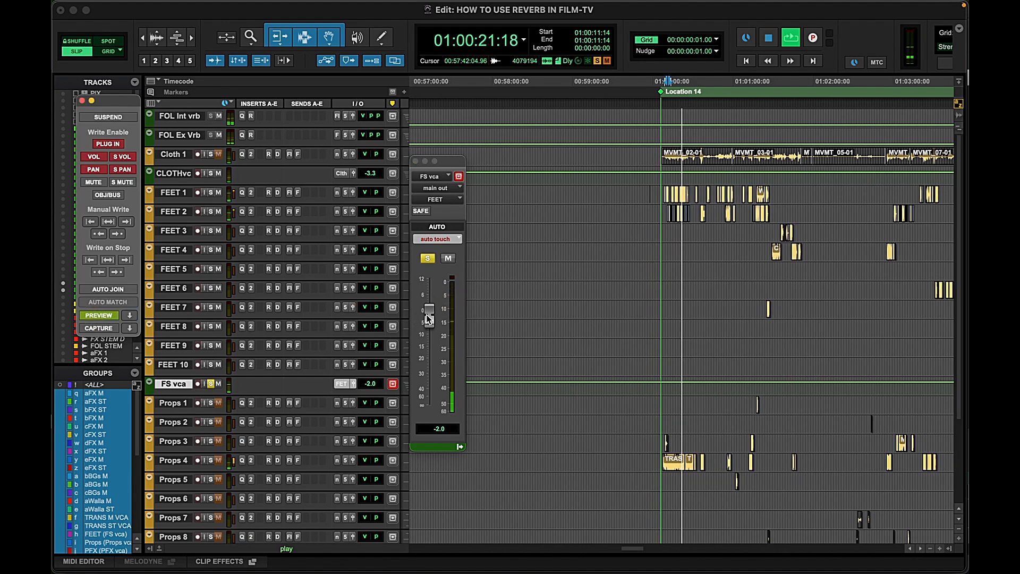
drag(429, 315, 429, 335)
click(820, 448)
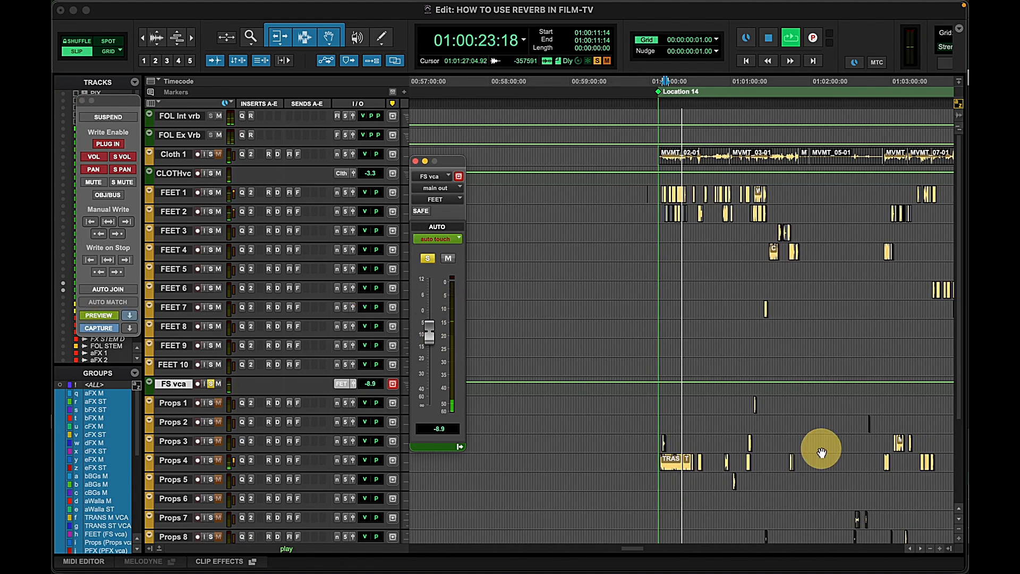
Solo the Props vca at 01:00:06:15 and lower its fader to -9.4 dB
scroll(772, 433, down, 4)
click(656, 523)
key(shift+s)
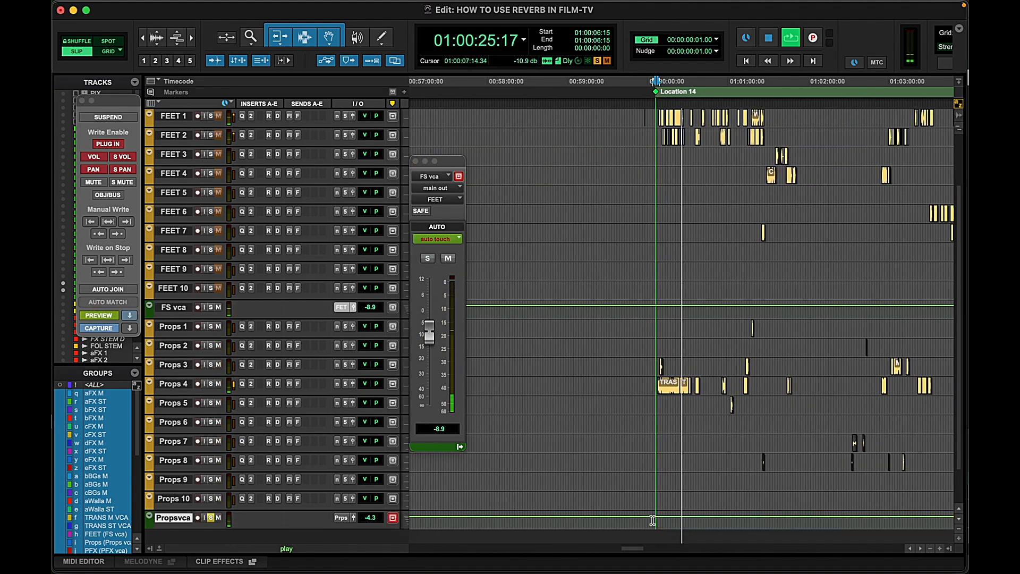
click(353, 518)
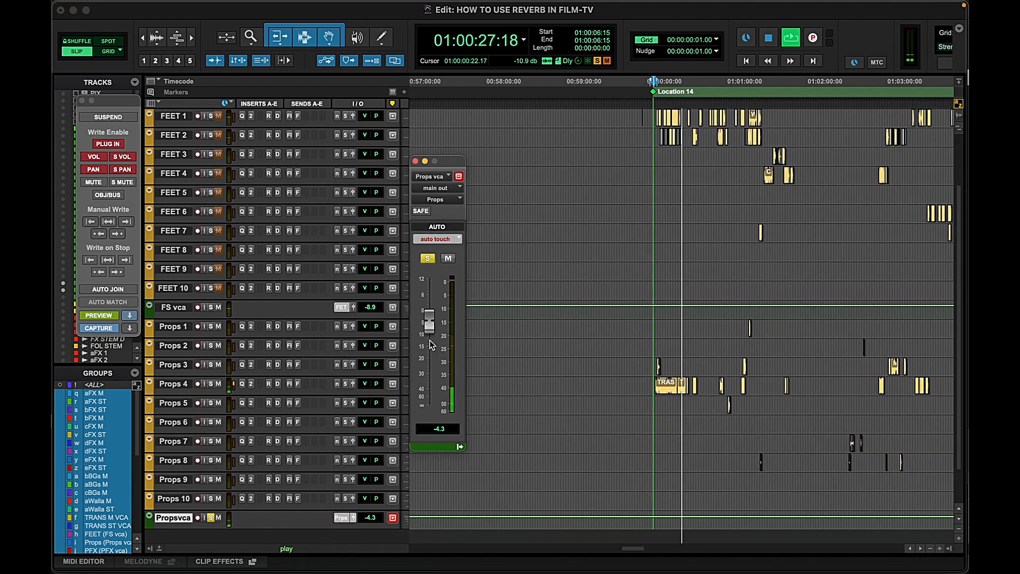
drag(428, 329, 426, 341)
click(316, 221)
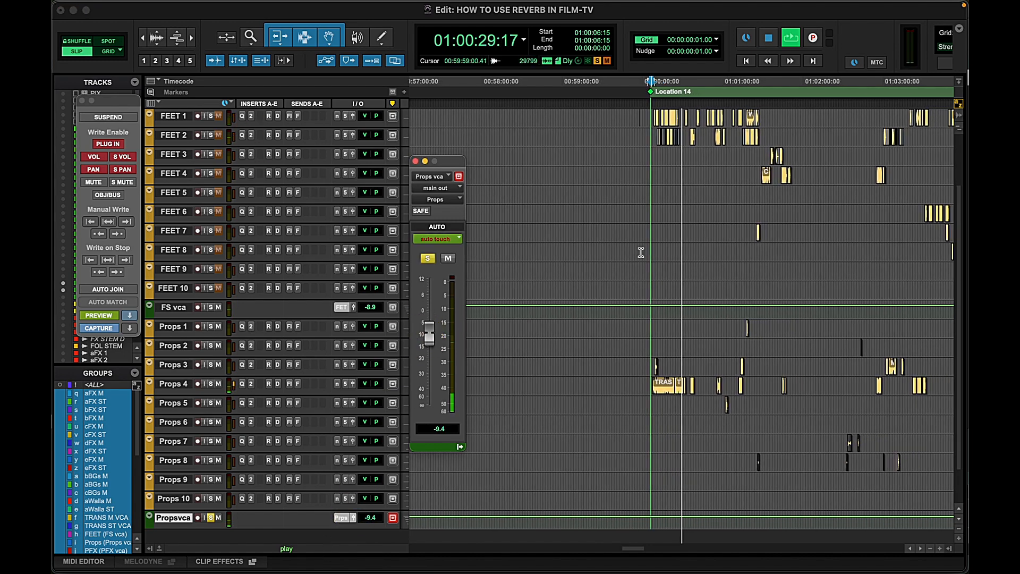
Solo the CLOTH vca and write the previewed automation across 00:59:27:13 to 01:07:12:19 on the CLOTH vca and FEET tracks
scroll(641, 253, up, 4)
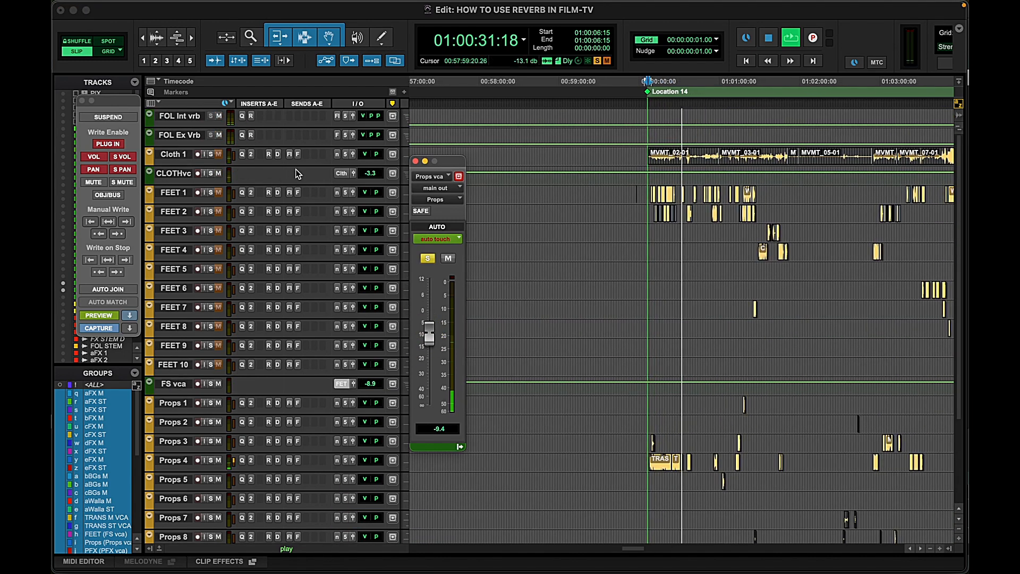
click(213, 173)
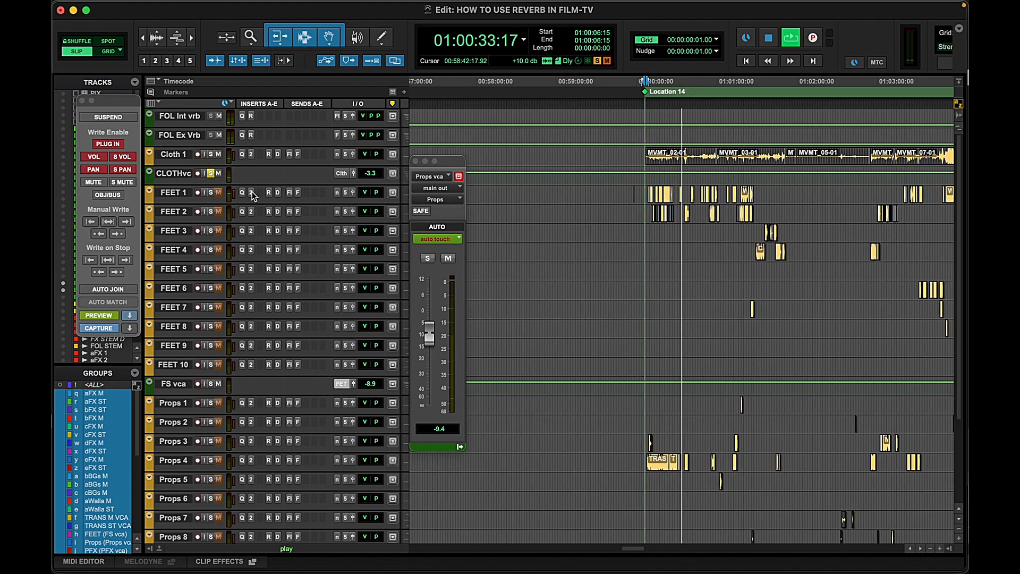
key(r)
key(r)
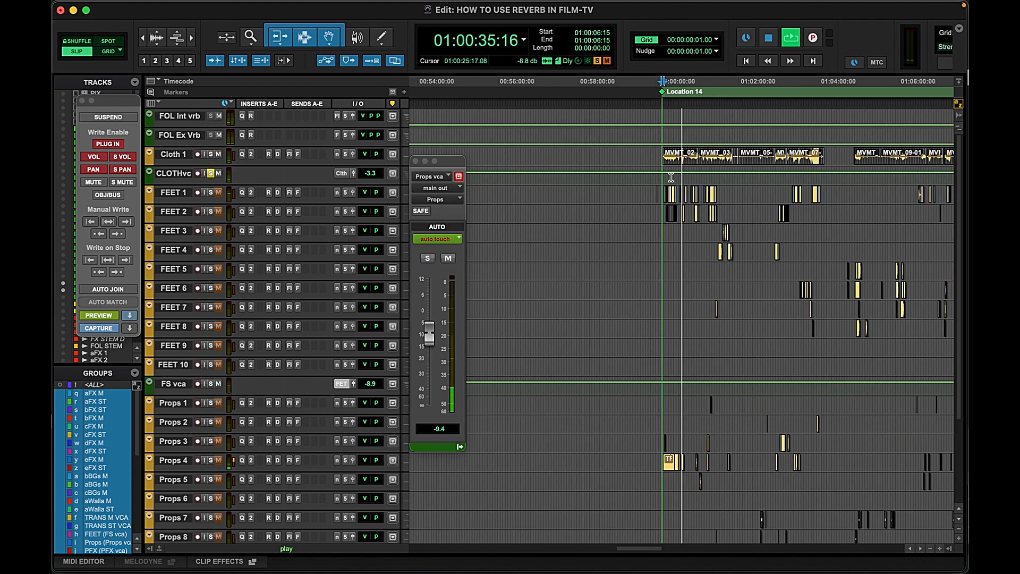
drag(659, 183, 815, 372)
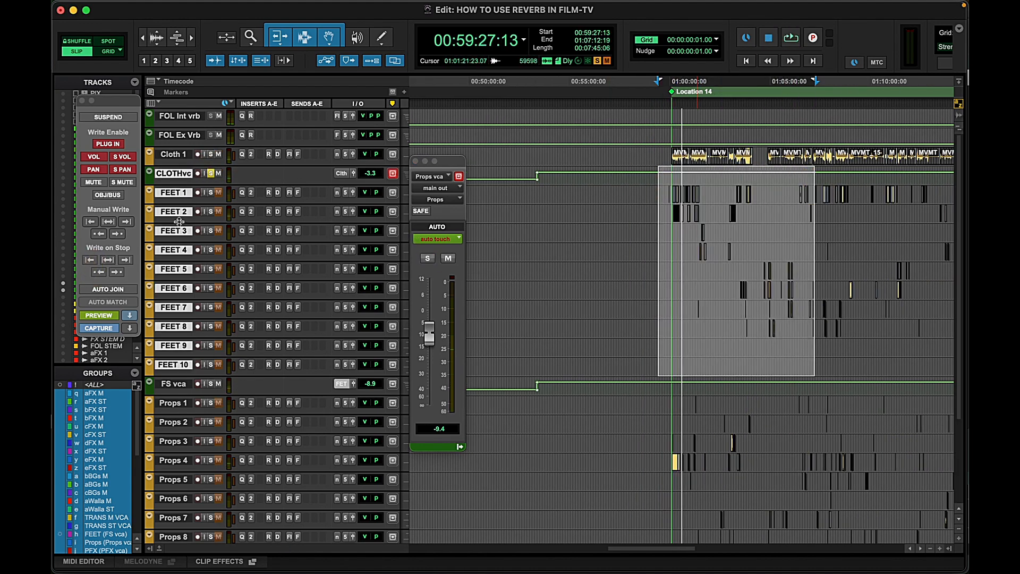
click(108, 222)
key(Return)
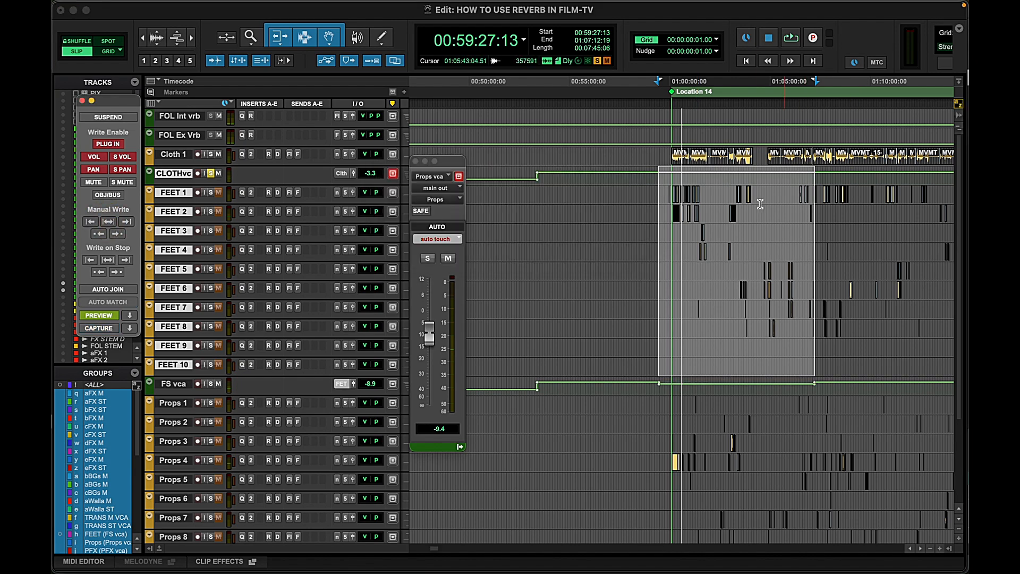
Place the edit cursor at 01:00:05:16 on the FEET 1 track, zoomed in, and close the Props vca fader window
click(673, 190)
key(t)
key(t)
key(t)
key(t)
key(t)
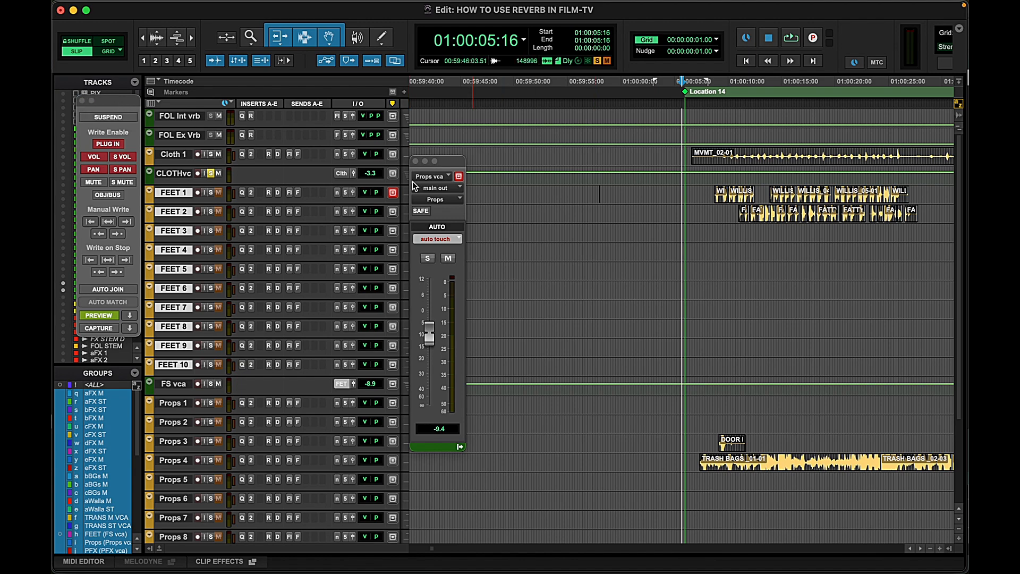
click(415, 161)
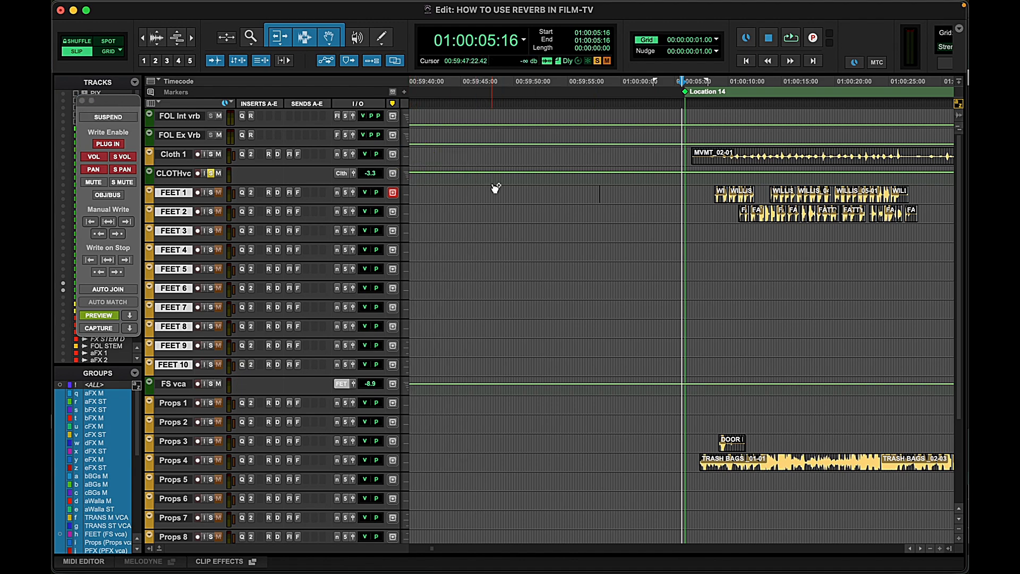
Show the mixer, move the automation window off the foley reverb channels and select the FOL Ex Vrb channel
key(super+equal)
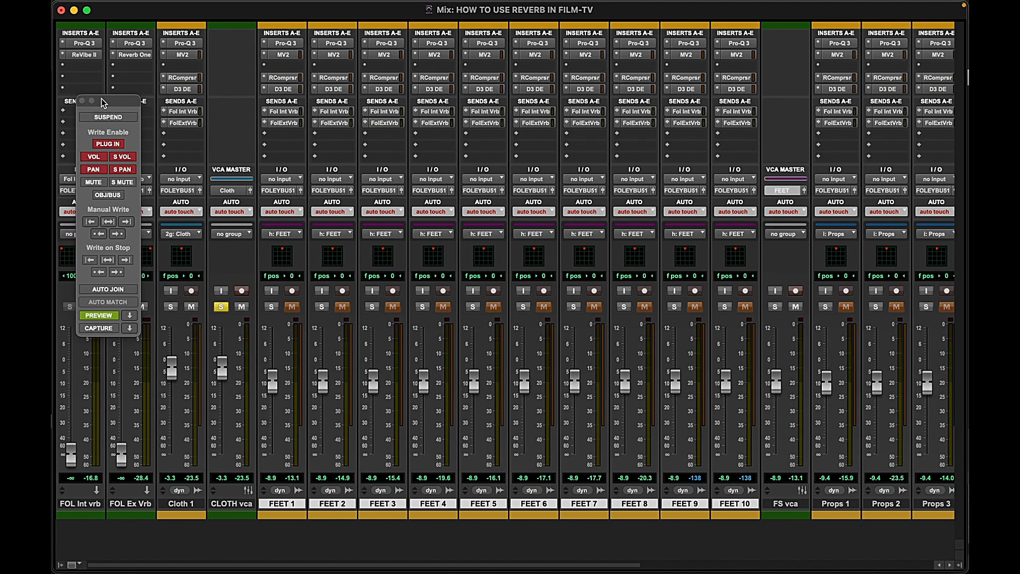
drag(103, 102, 290, 101)
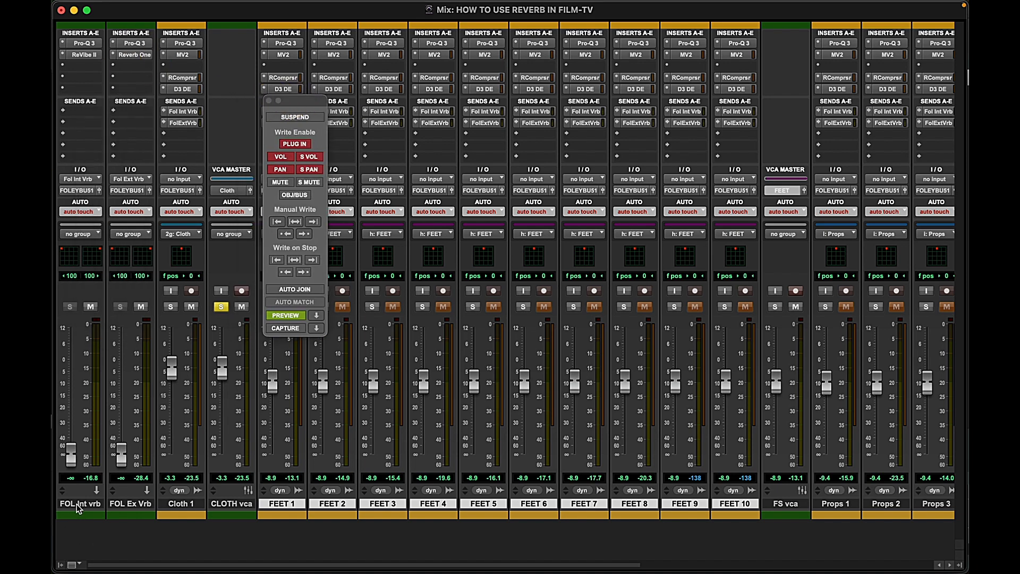
click(87, 505)
click(128, 507)
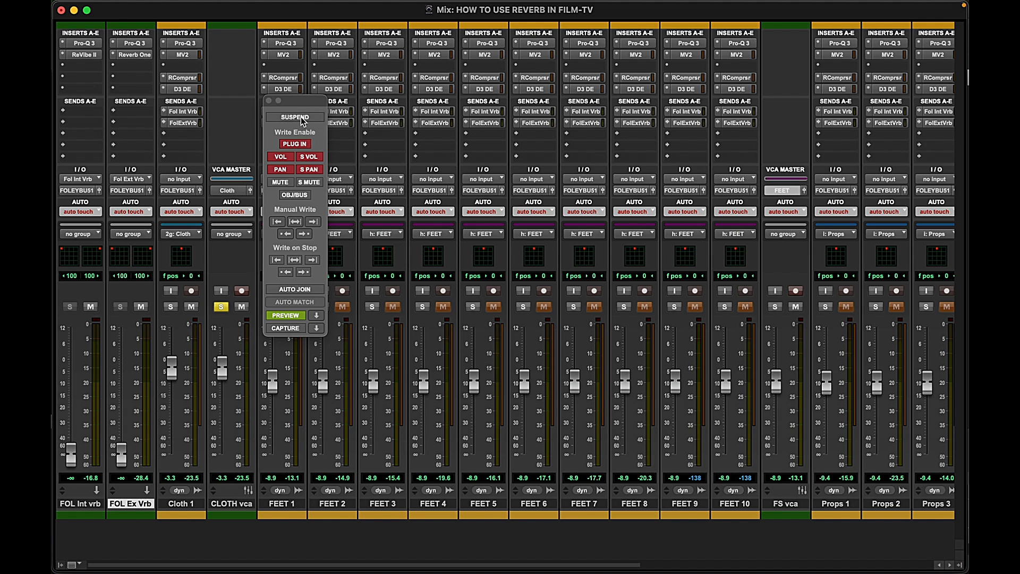
Solo the FS vca and move the automation window clear of the channel sends
click(777, 308)
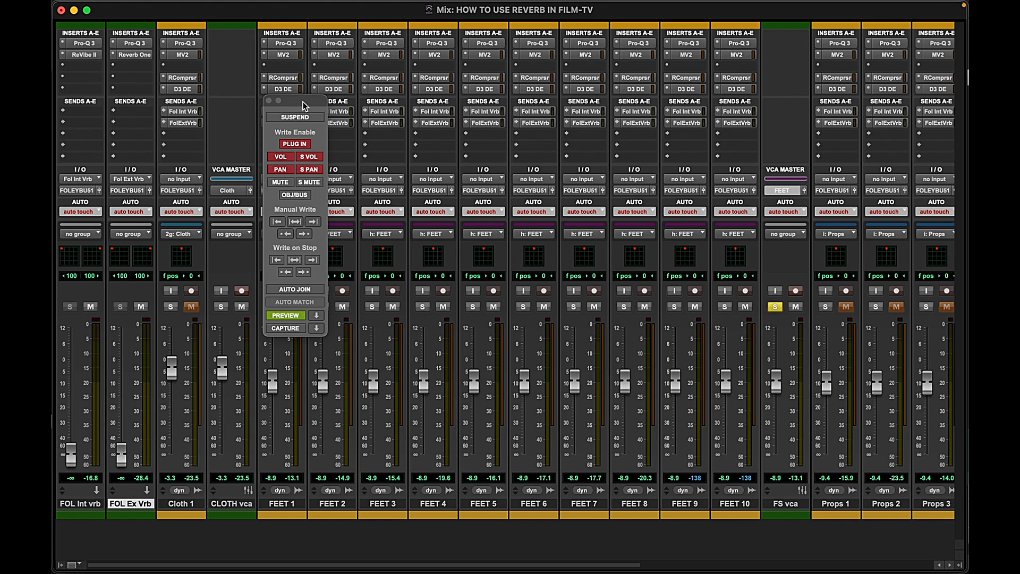
drag(305, 106, 483, 323)
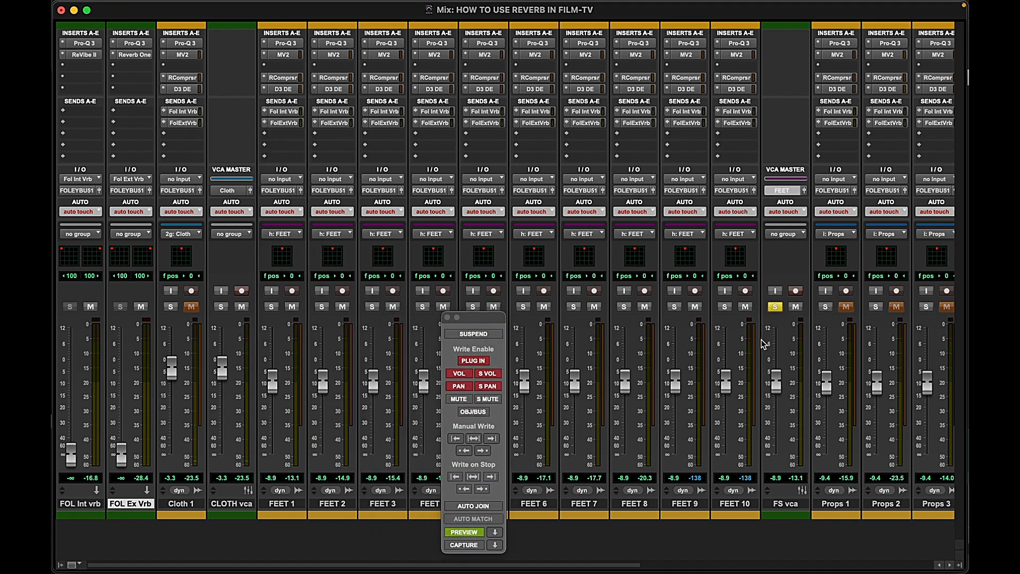
key(super+equal)
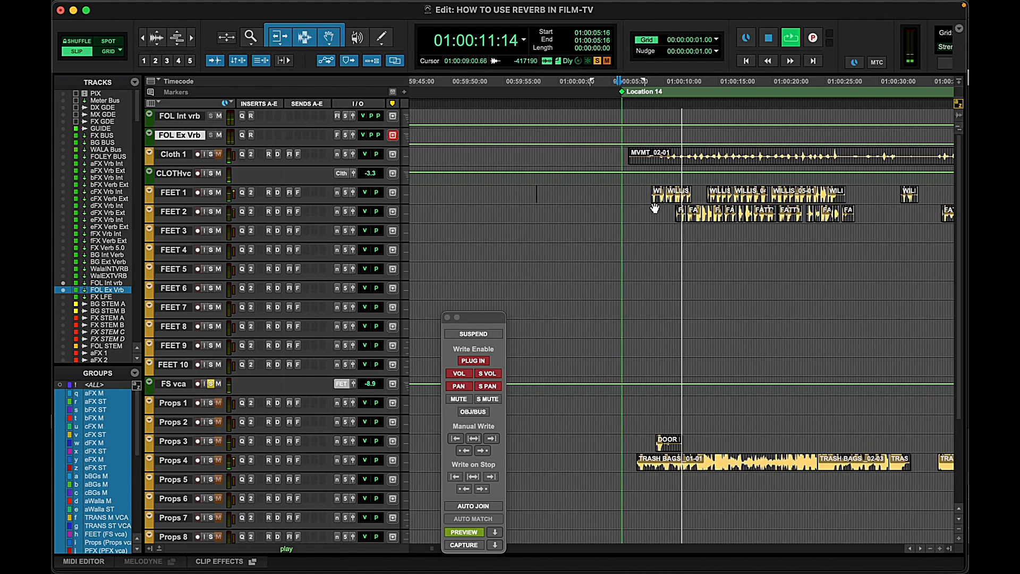
key(super+equal)
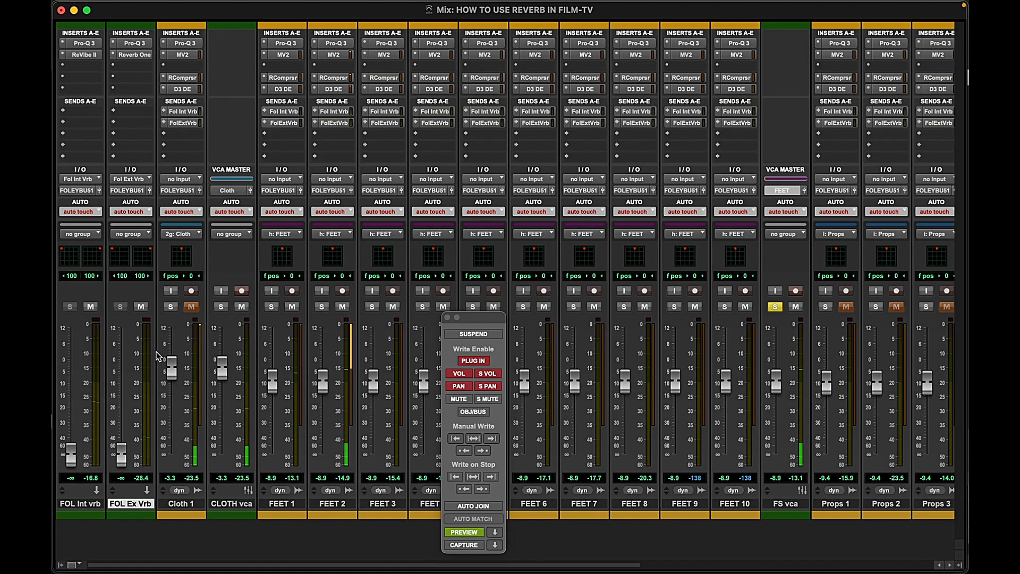
key(super+equal)
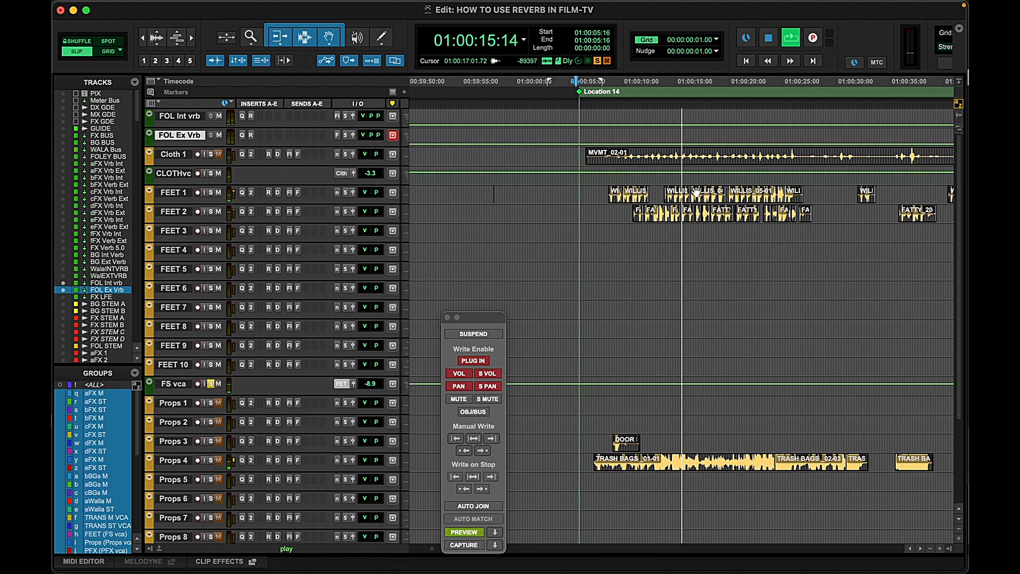
Select the footsteps on the FEET tracks from 01:00:08:17 to 01:00:28:09 and return to the mixer
shift+click(802, 206)
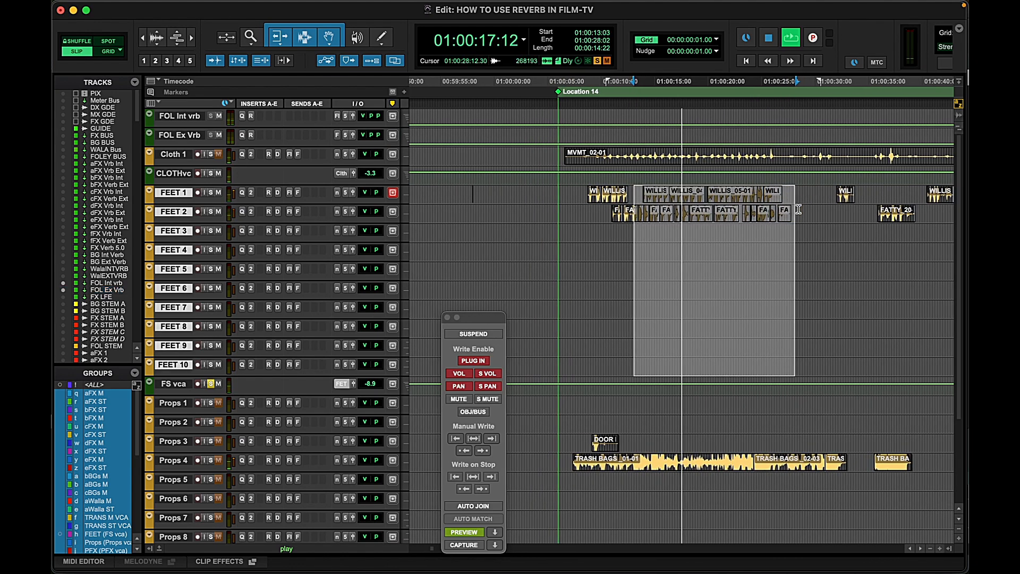
key(space)
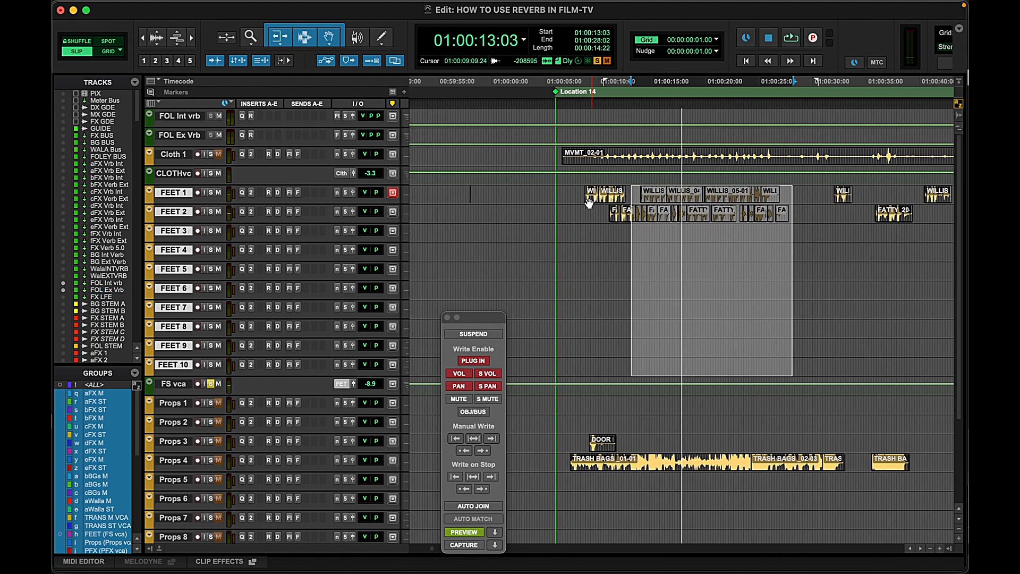
drag(585, 191, 795, 234)
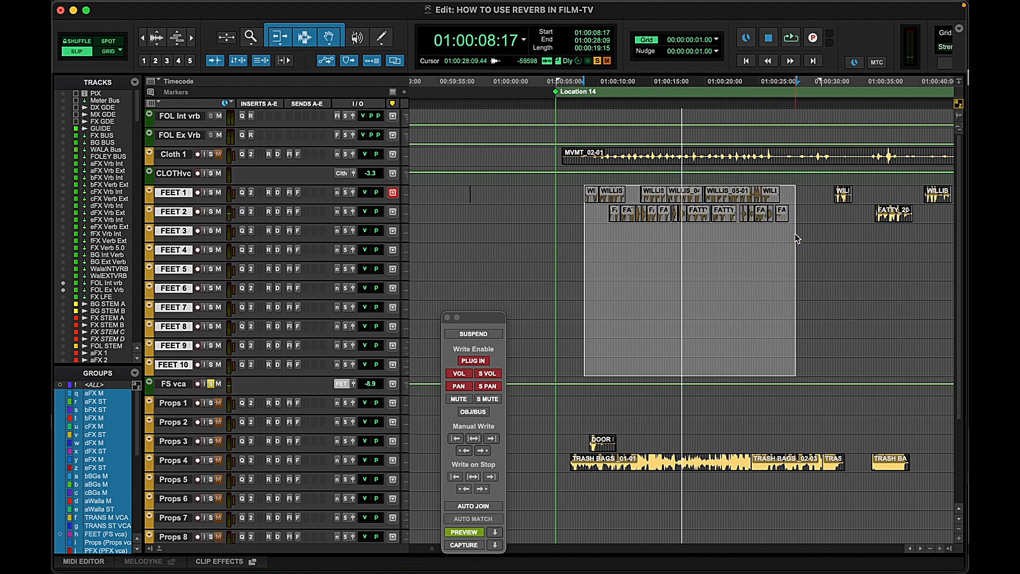
key(super+equal)
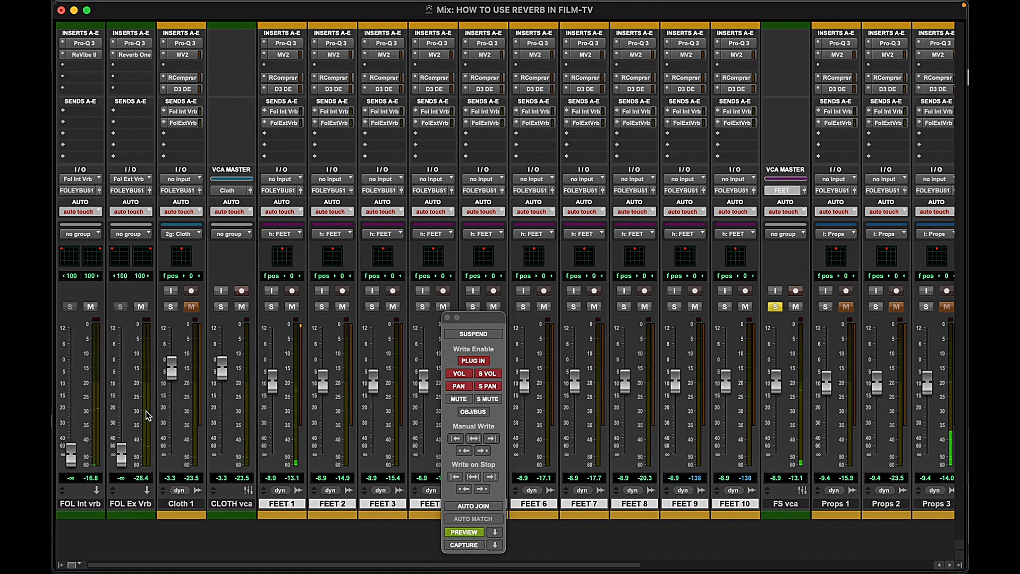
Audition the interior reverb on the footsteps by raising the FOL Int vrb fader to -16.9 dB, and pull it back down to -∞
drag(71, 456, 71, 402)
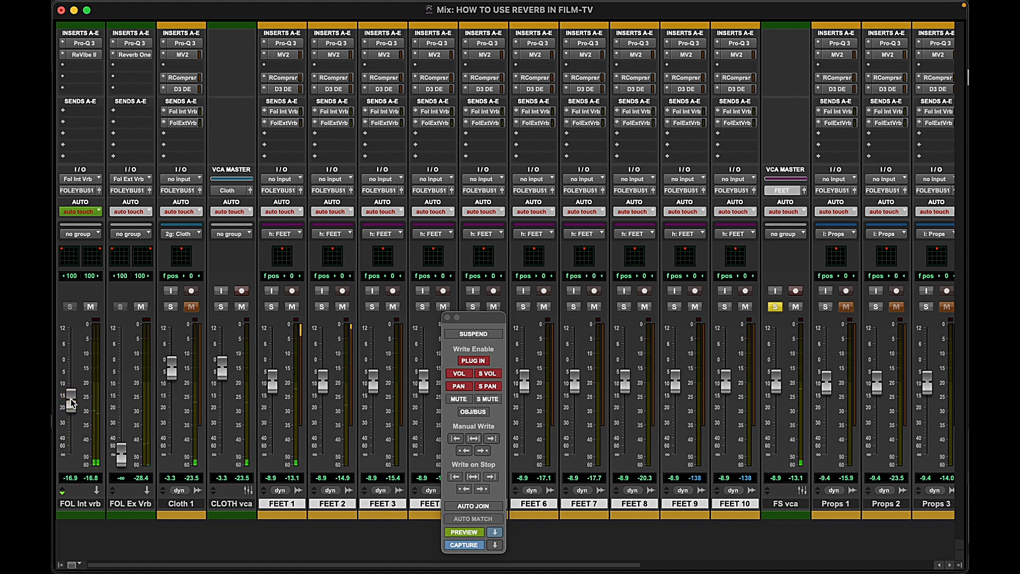
drag(72, 402, 72, 400)
drag(71, 400, 82, 458)
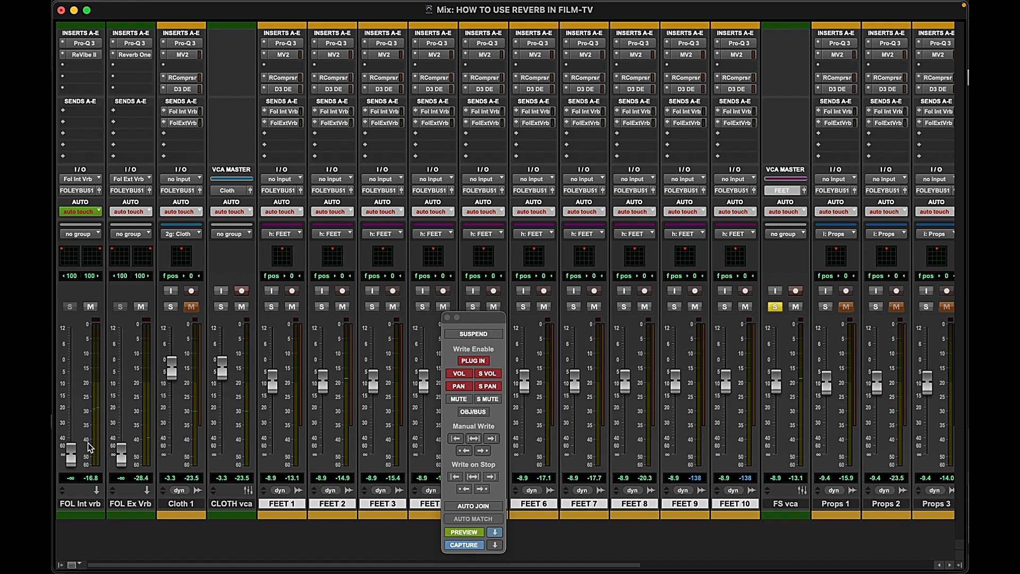
Show the video window and raise the FOL Ex Vrb fader to -5.7 dB for the footsteps
key(super+9)
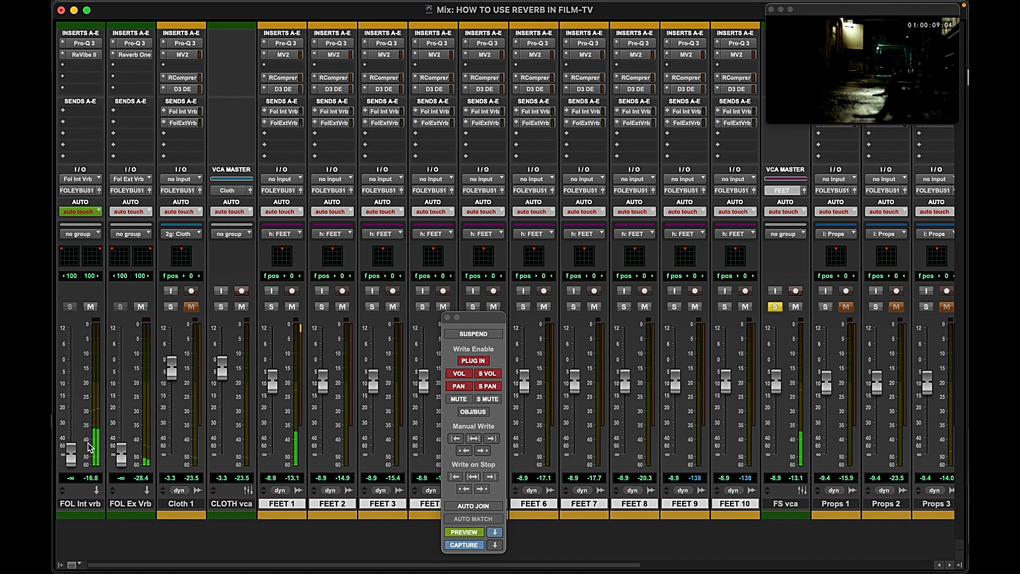
key(space)
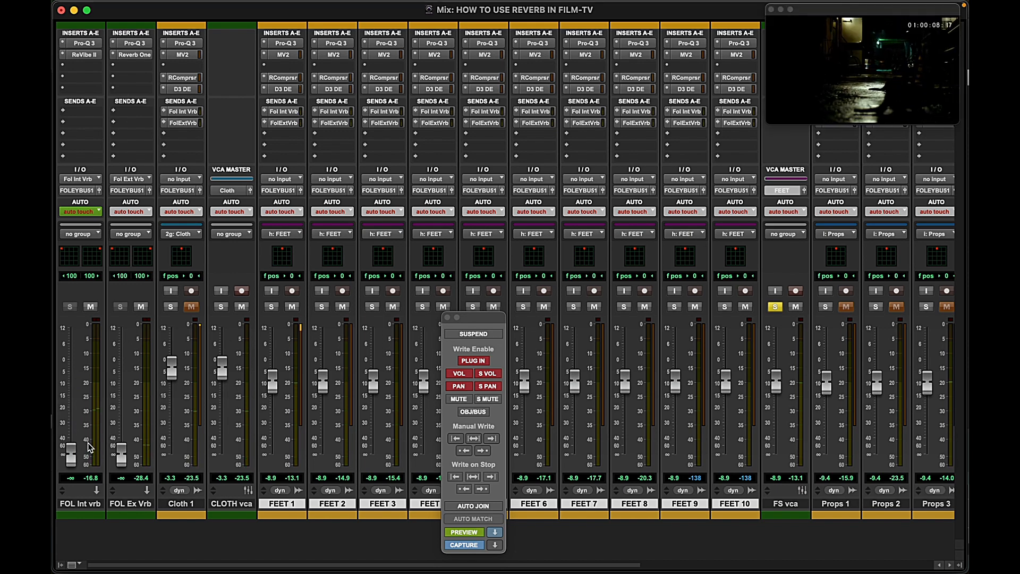
drag(124, 458, 122, 380)
key(space)
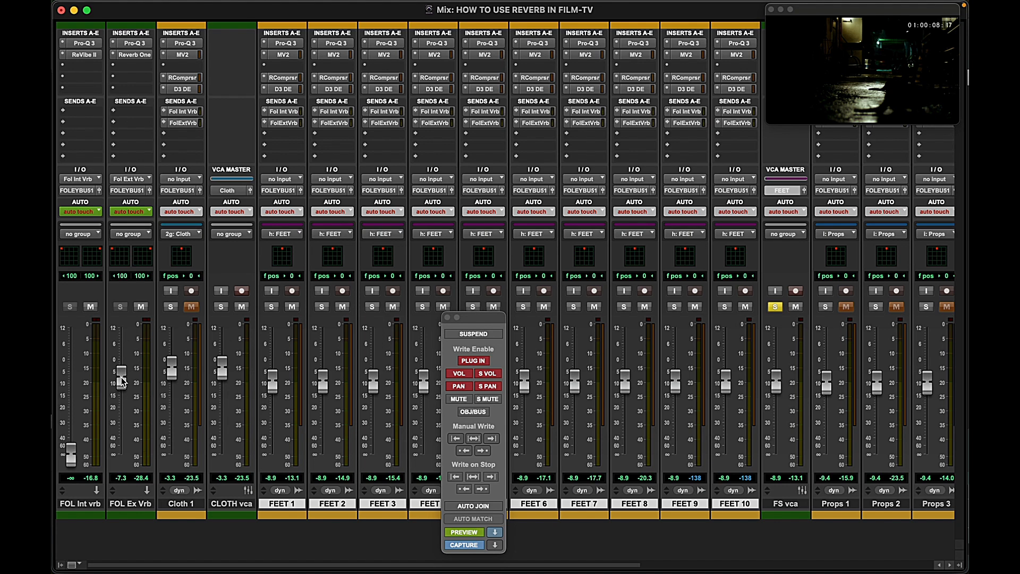
drag(121, 378, 123, 377)
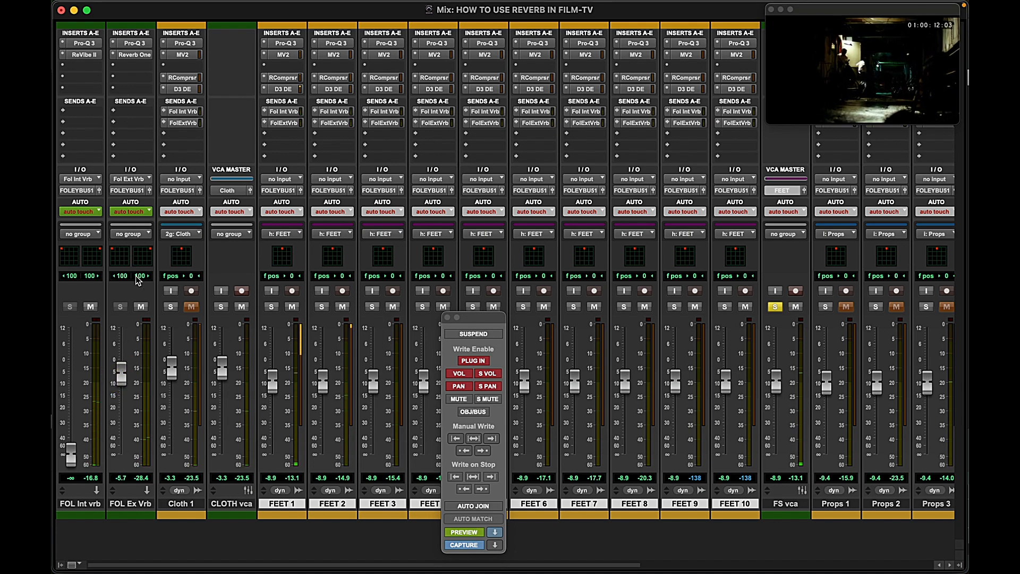
Load the Parking Garage preset from Wild Spaces in the Reverb One plug-in on FOL Ex Vrb
click(135, 54)
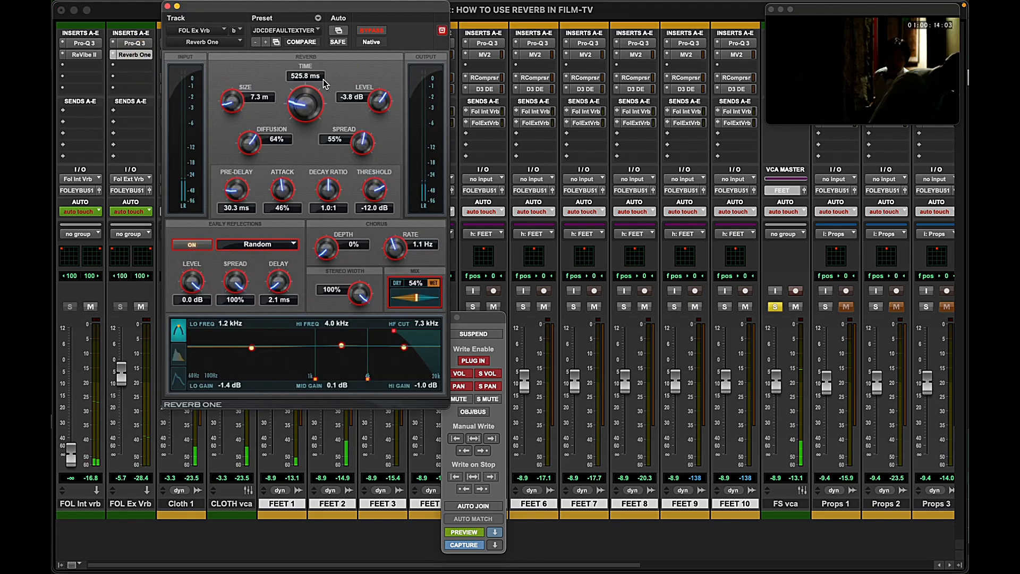
drag(261, 18, 490, 35)
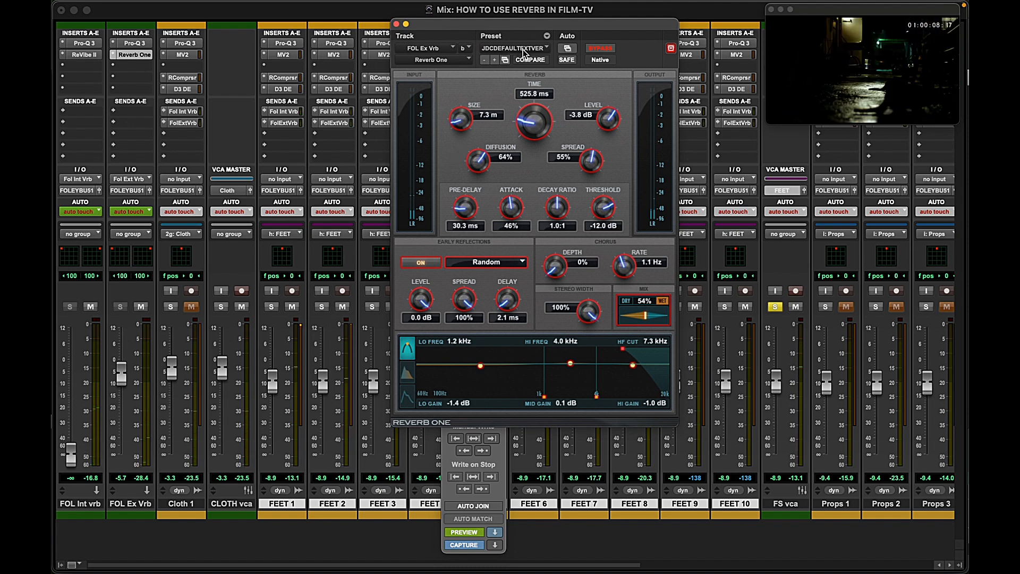
click(524, 51)
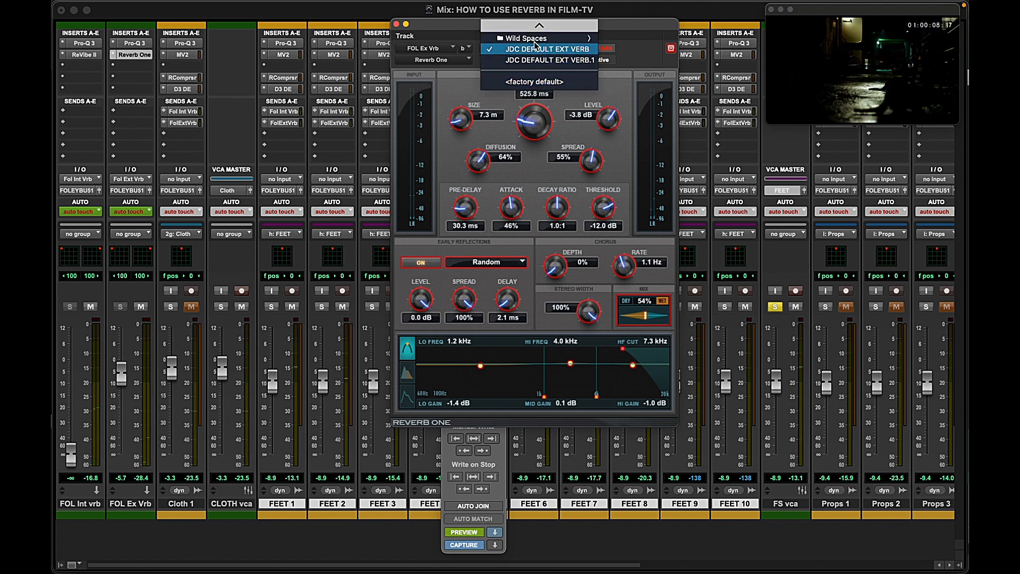
mouse_move(539, 29)
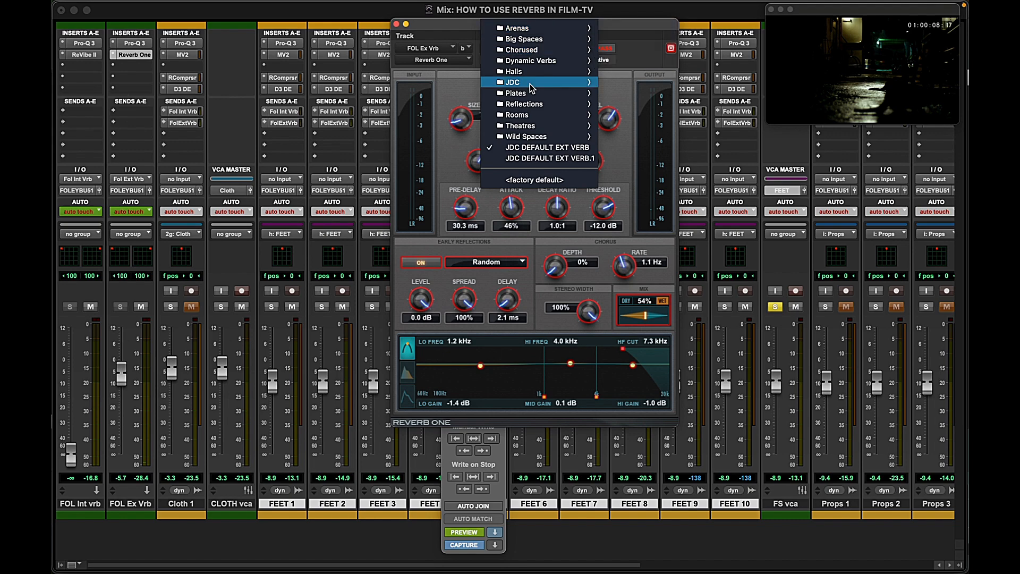
mouse_move(533, 85)
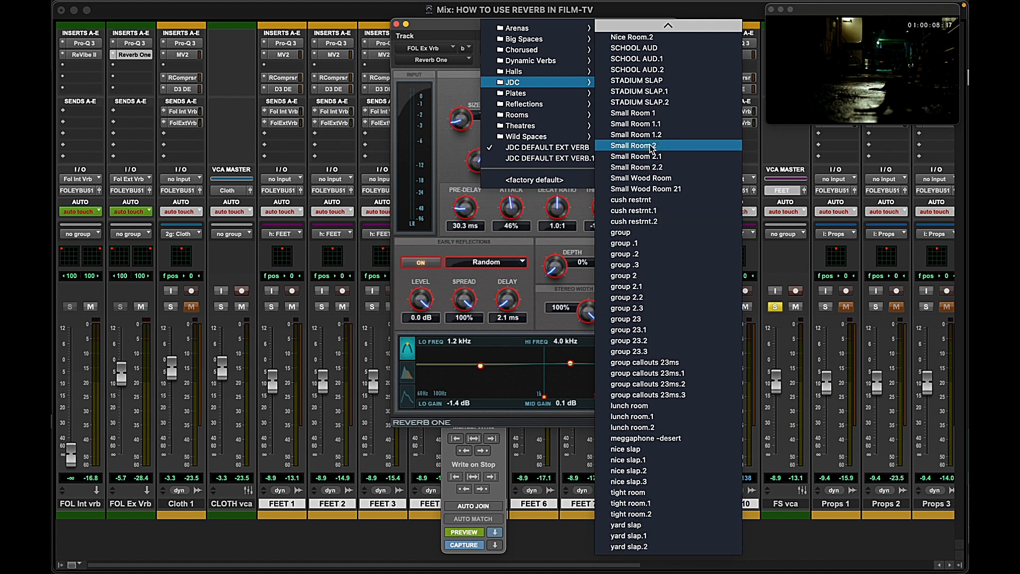
mouse_move(578, 139)
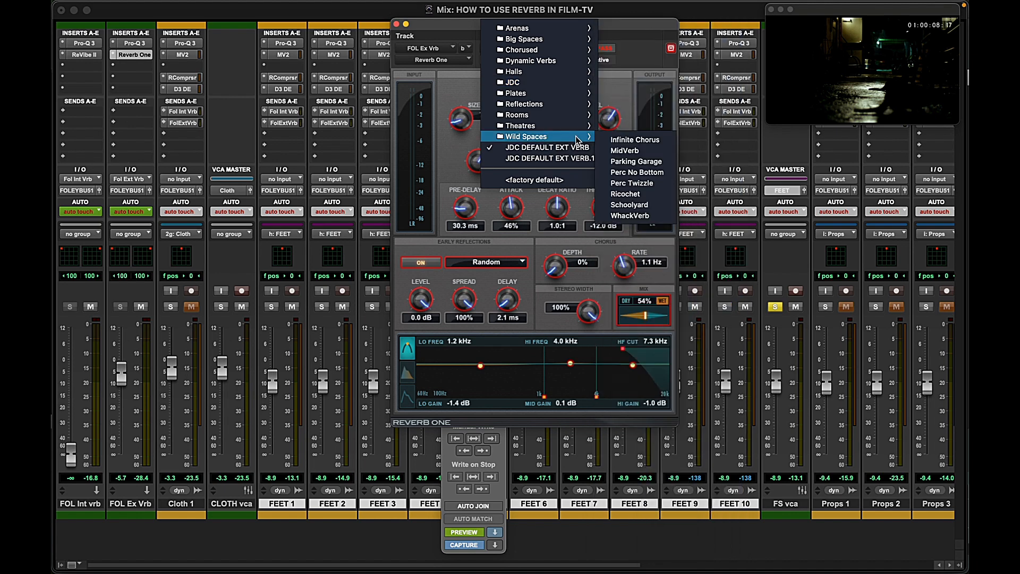
click(636, 161)
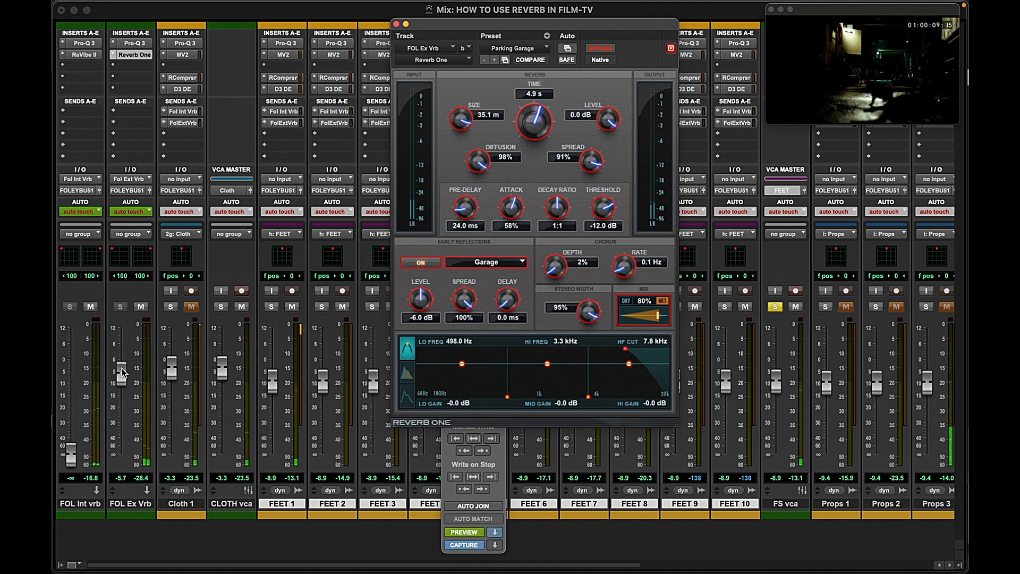
Set the FOL Ex Vrb fader to -3.8 dB and move the Reverb One window away from the reverb channels
mouse_move(119, 375)
mouse_down()
mouse_move(119, 359)
mouse_move(121, 368)
mouse_up()
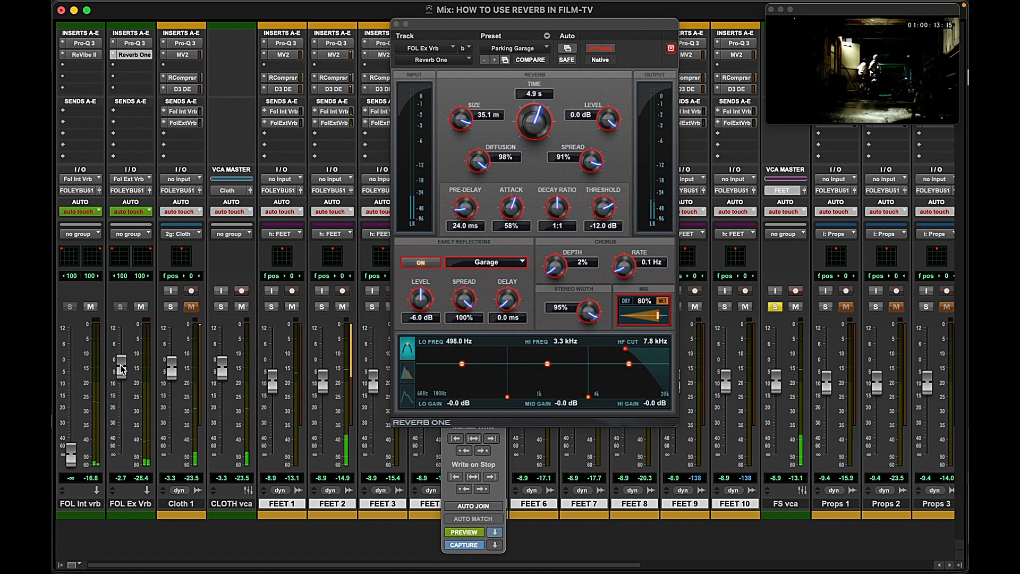
drag(121, 369, 124, 372)
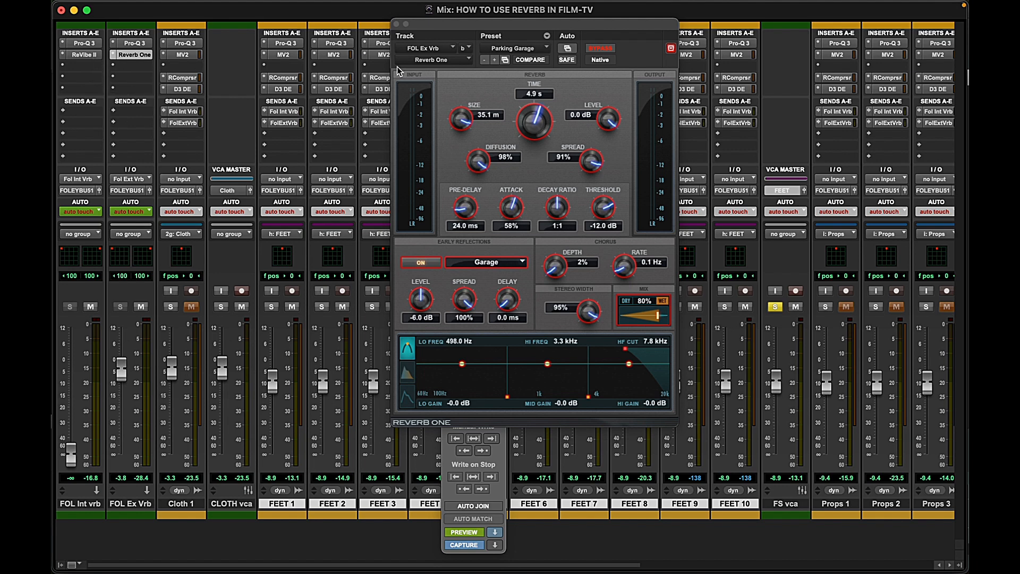
drag(475, 24, 607, 46)
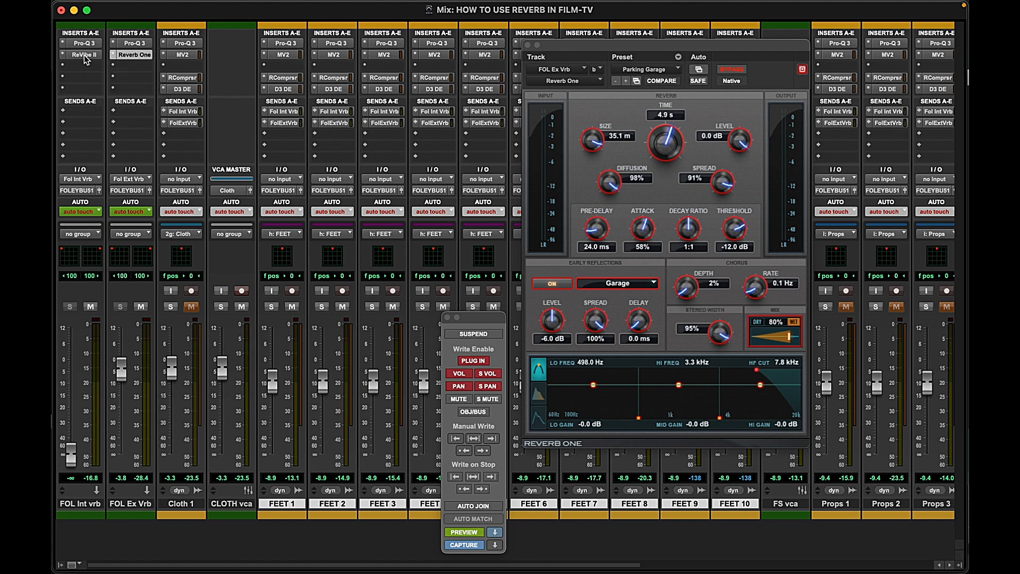
Recall memory location 4, switch to the Edit window and close the Reverb One window
key(KP_Decimal)
key(4)
key(KP_Decimal)
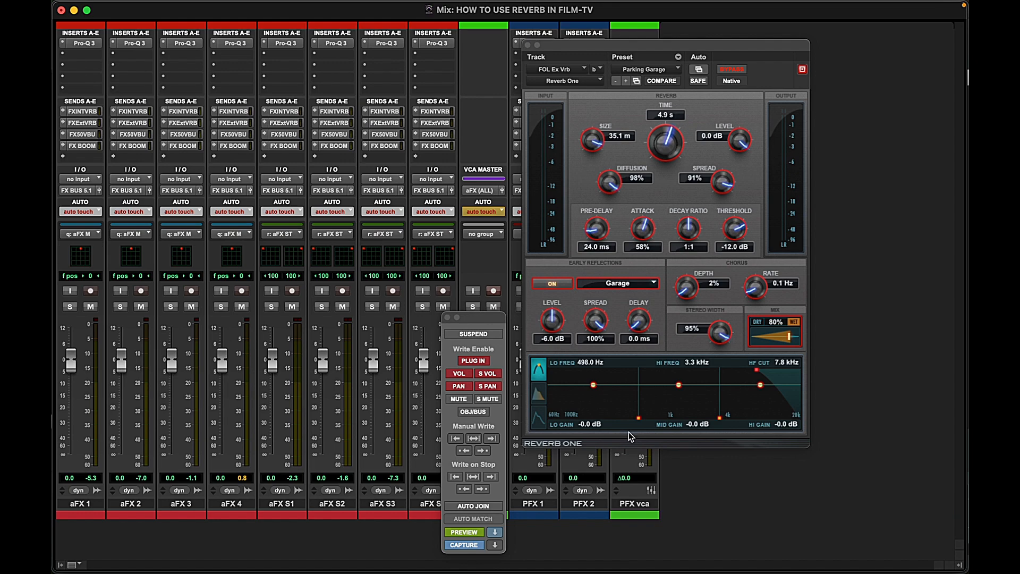
key(super+equal)
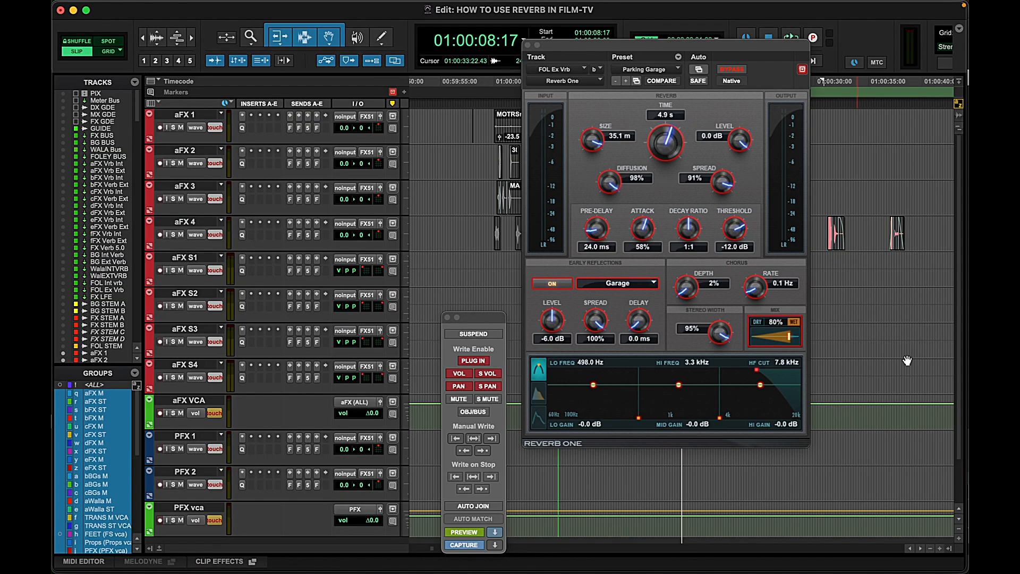
click(527, 46)
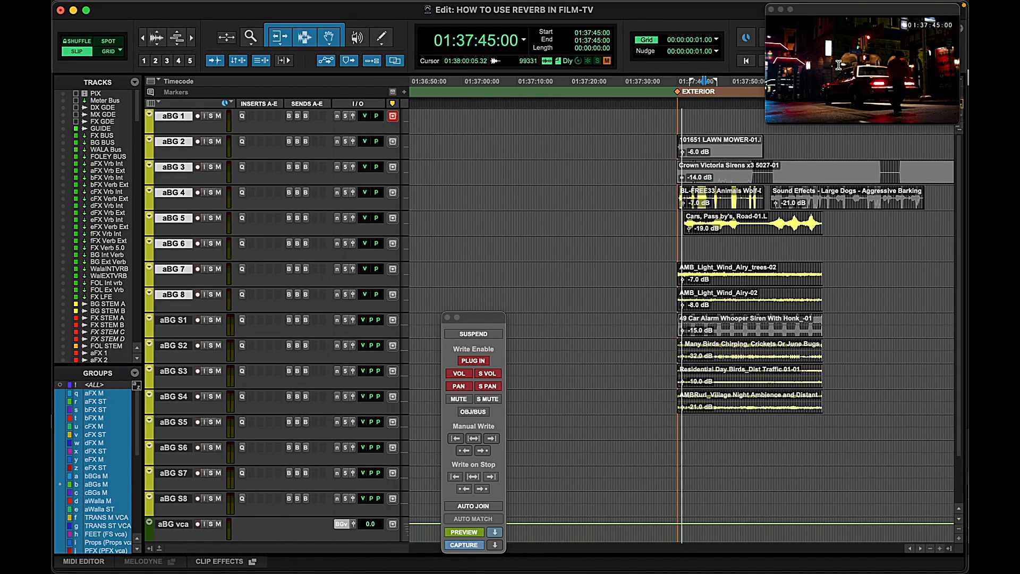
Hide the video window so the background clips after the EXTERIOR marker can be worked on
key(super+bracketright)
key(super+bracketright)
key(super+bracketright)
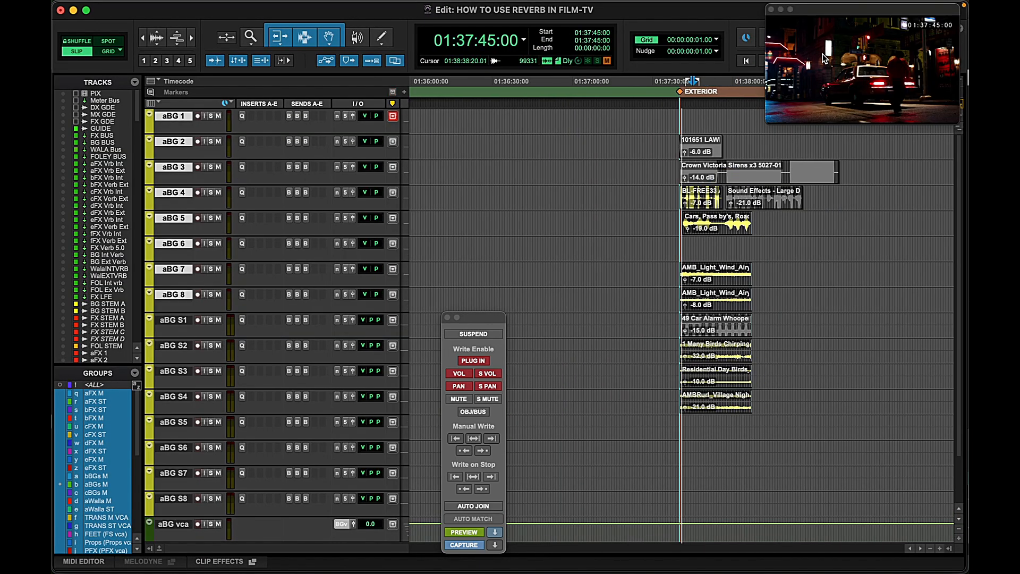
key(super+9)
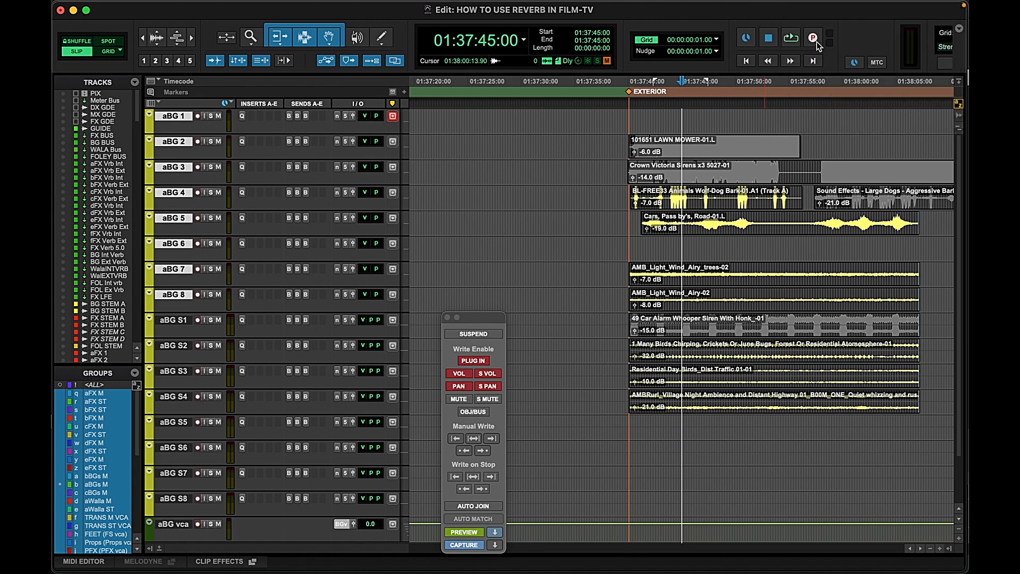
Select only the Animals Wolf-Dog Bark clip on aBG 4 and solo that track
click(701, 205)
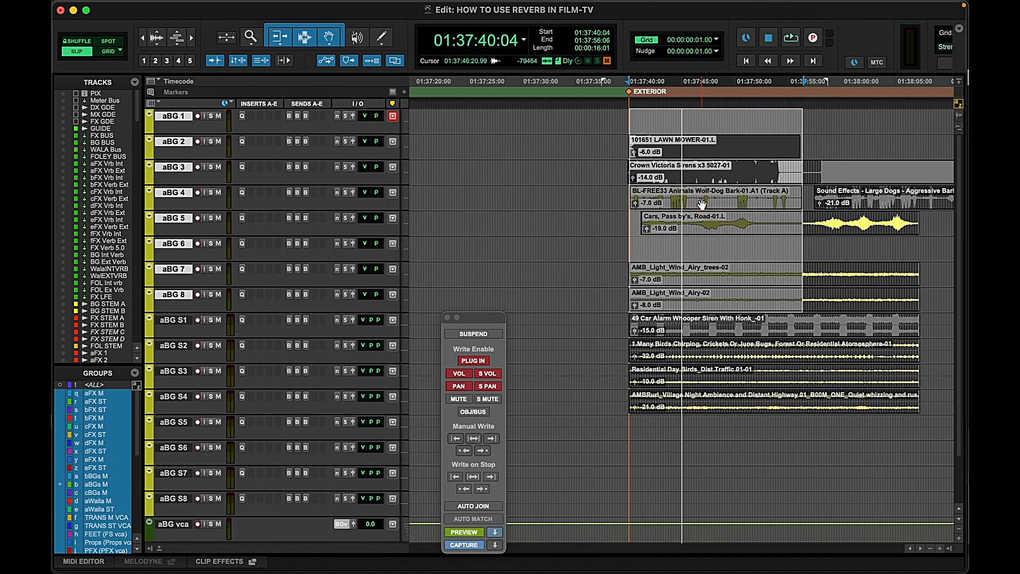
click(523, 219)
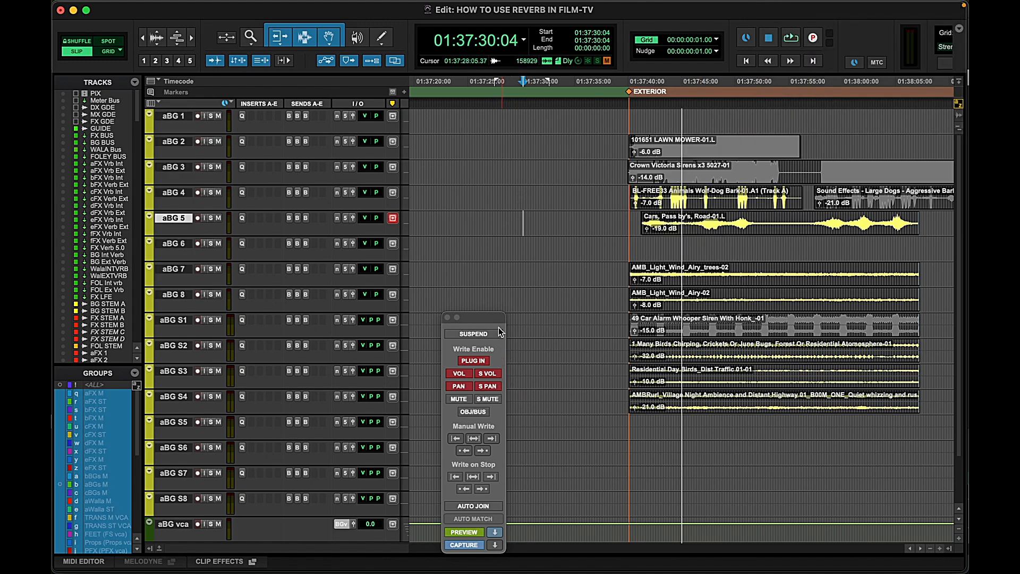
drag(499, 327, 525, 264)
click(685, 207)
key(shift+s)
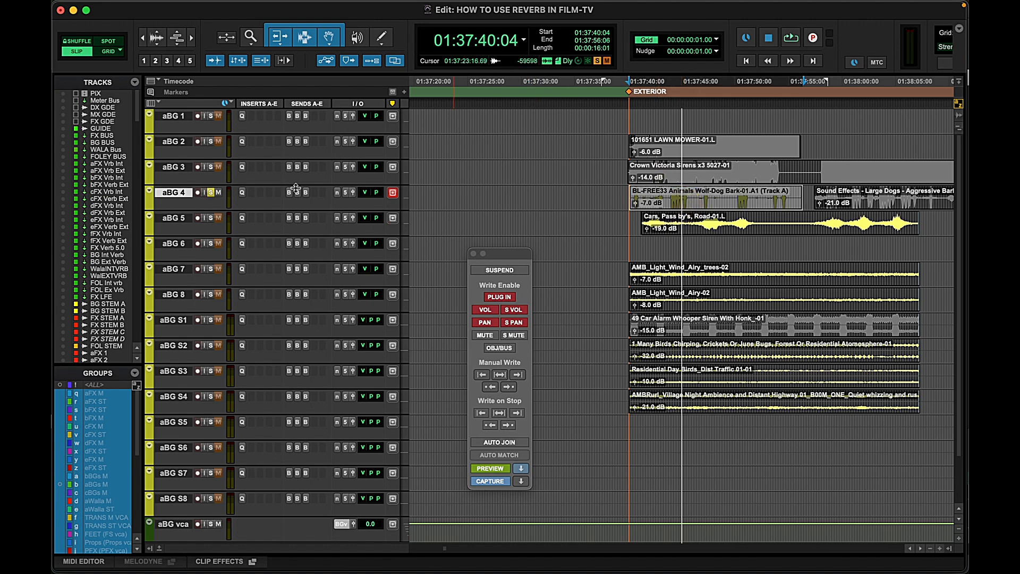
Raise the aBG 4 output fader to +2.8 dB and audition the soloed dog barks
click(352, 192)
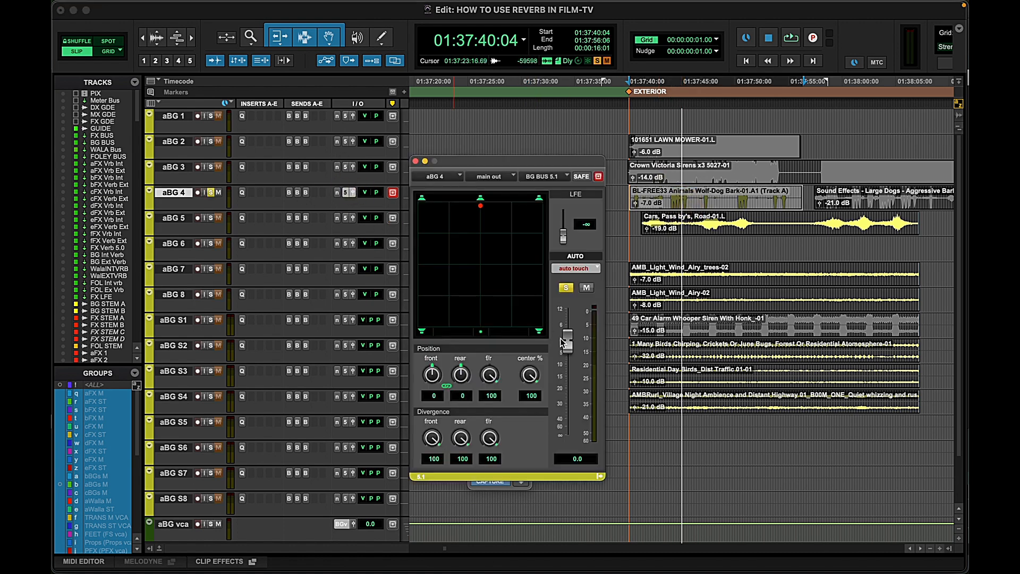
mouse_move(563, 342)
mouse_down()
mouse_move(570, 363)
mouse_move(568, 334)
mouse_up()
key(space)
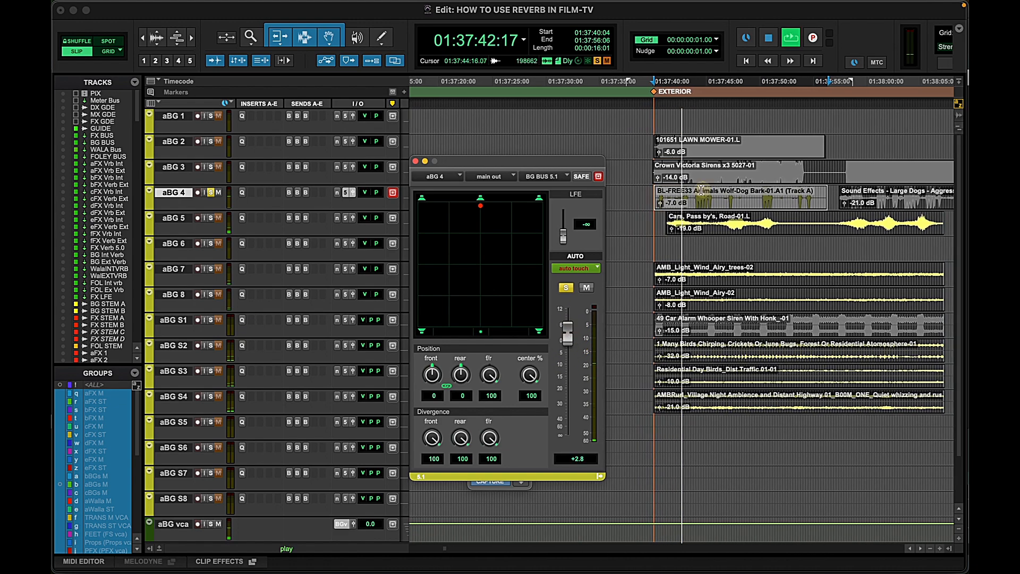
drag(599, 162, 455, 140)
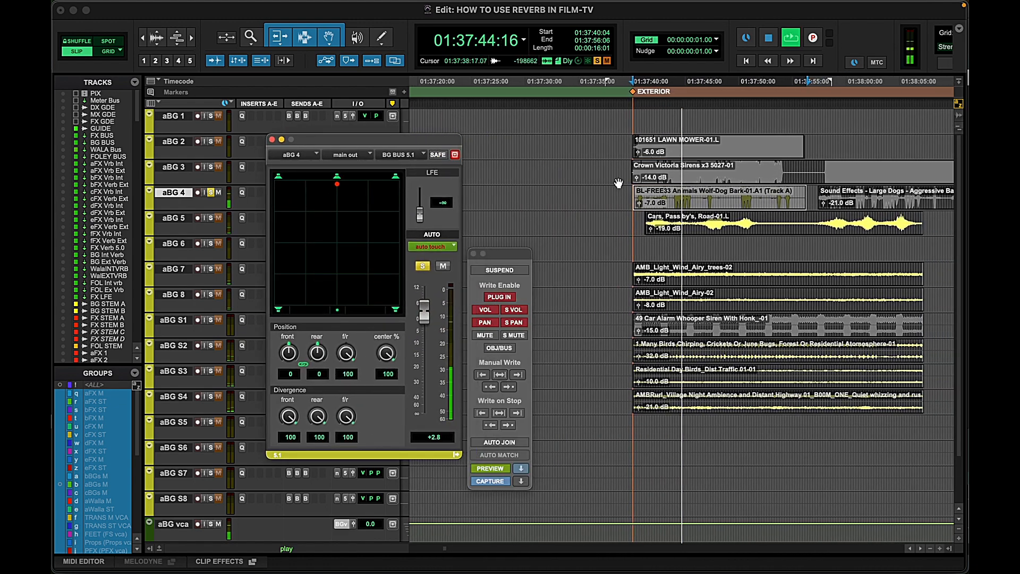
key(space)
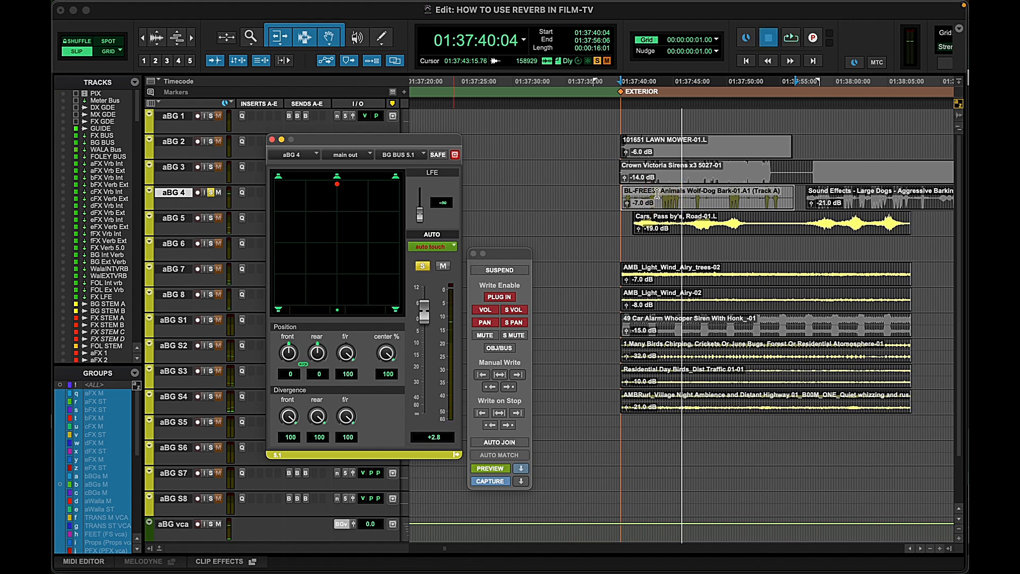
click(657, 193)
key(space)
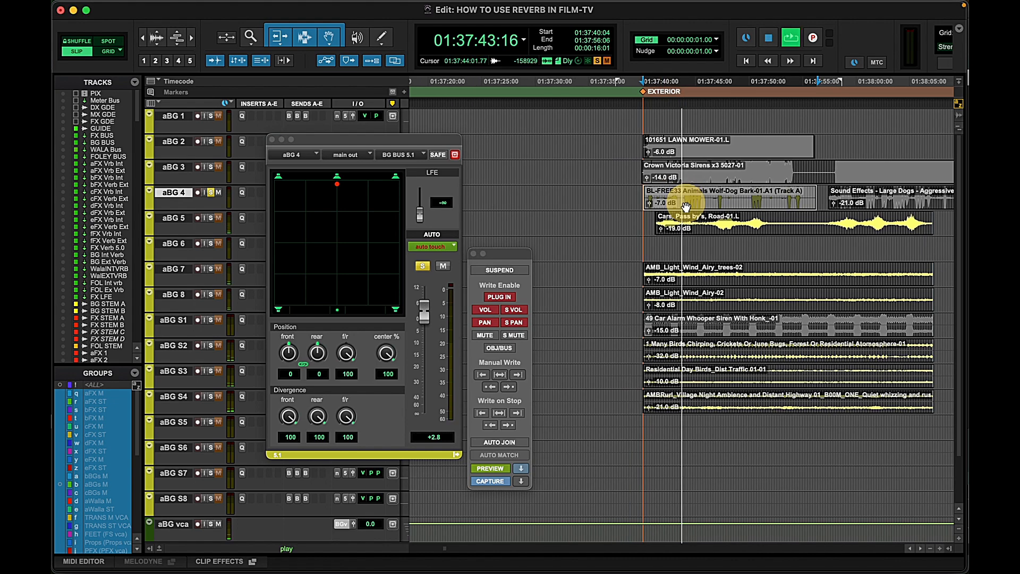
key(space)
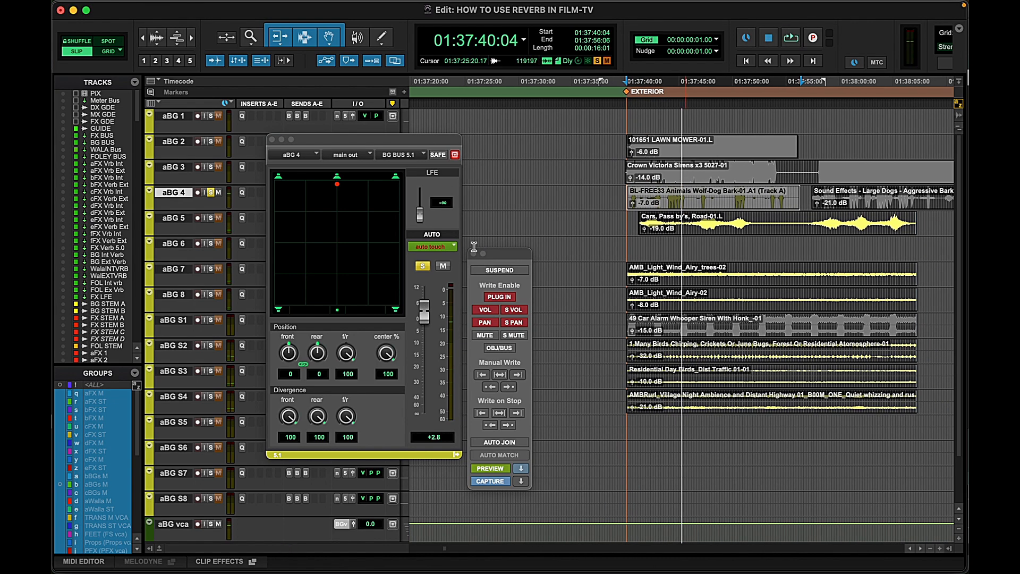
Show the BG Int Verb and BG Ext Verb channels in the Mix window and move the aBG 4 output window away from them
key(super+equal)
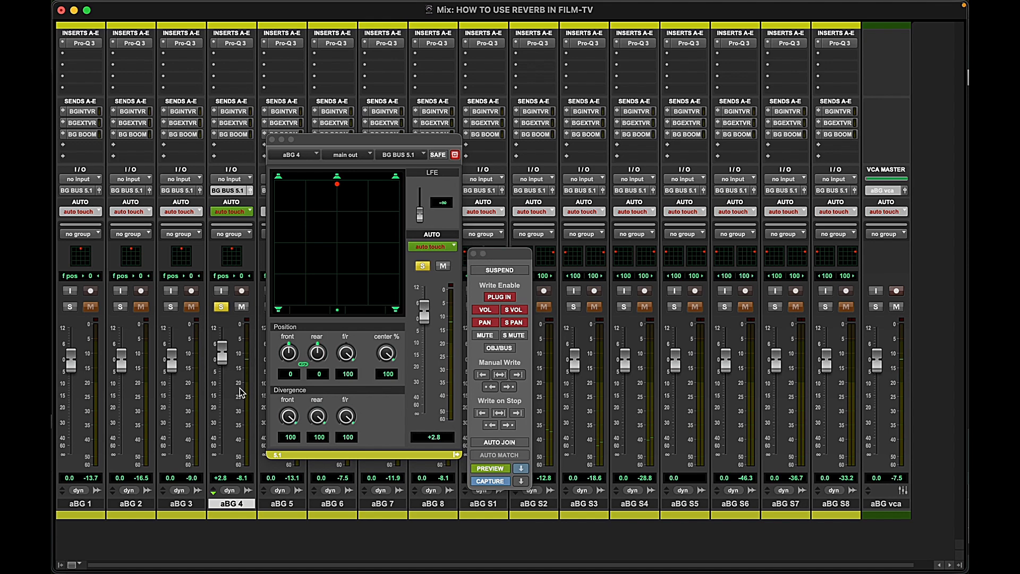
scroll(240, 393, left, 2)
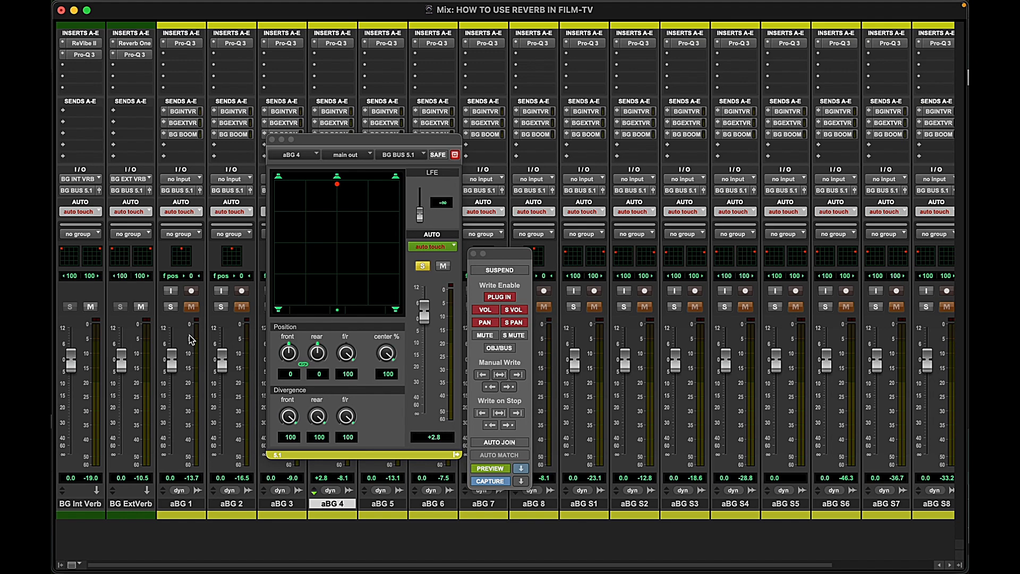
key(super+equal)
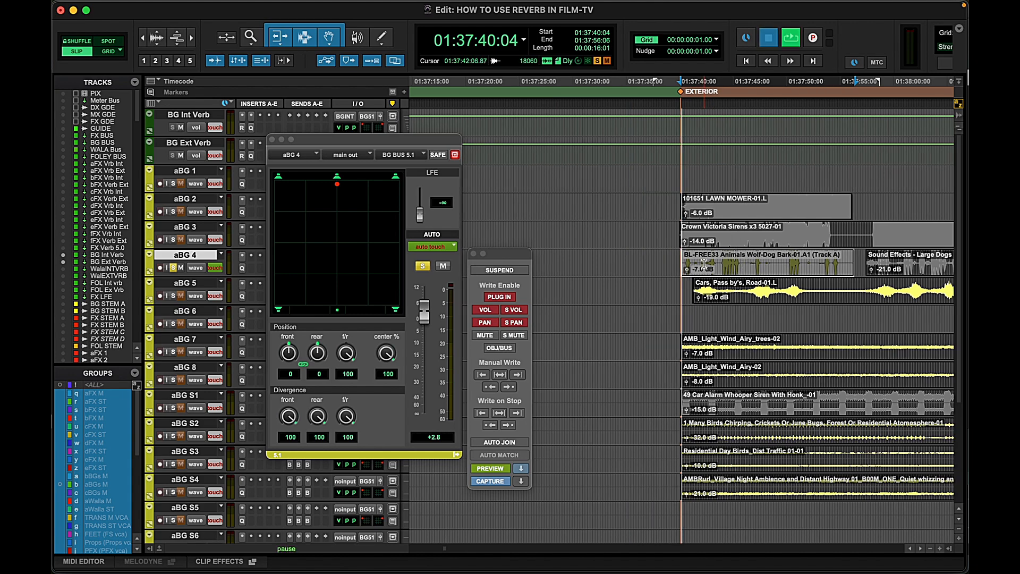
key(super+equal)
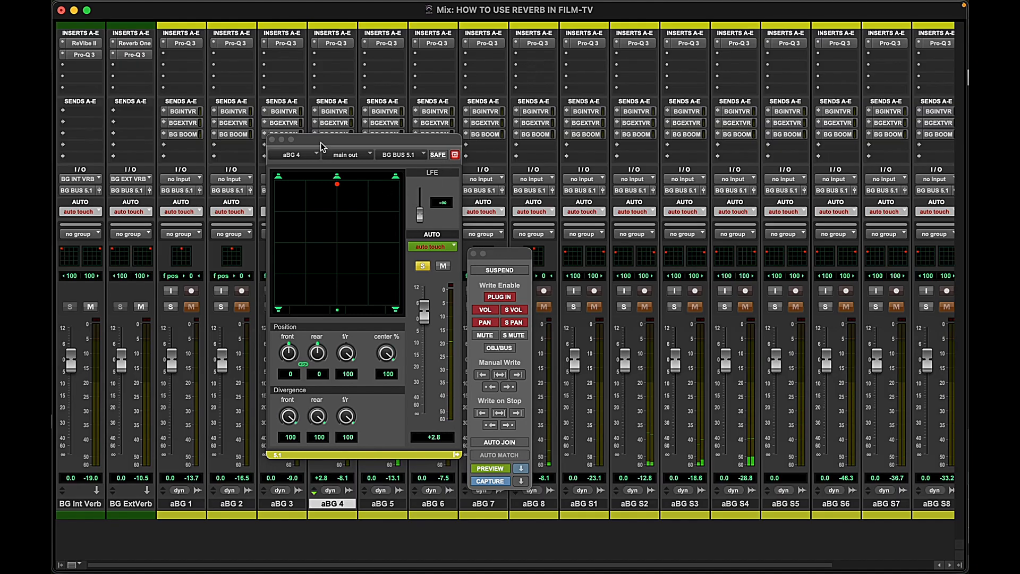
drag(324, 141, 720, 207)
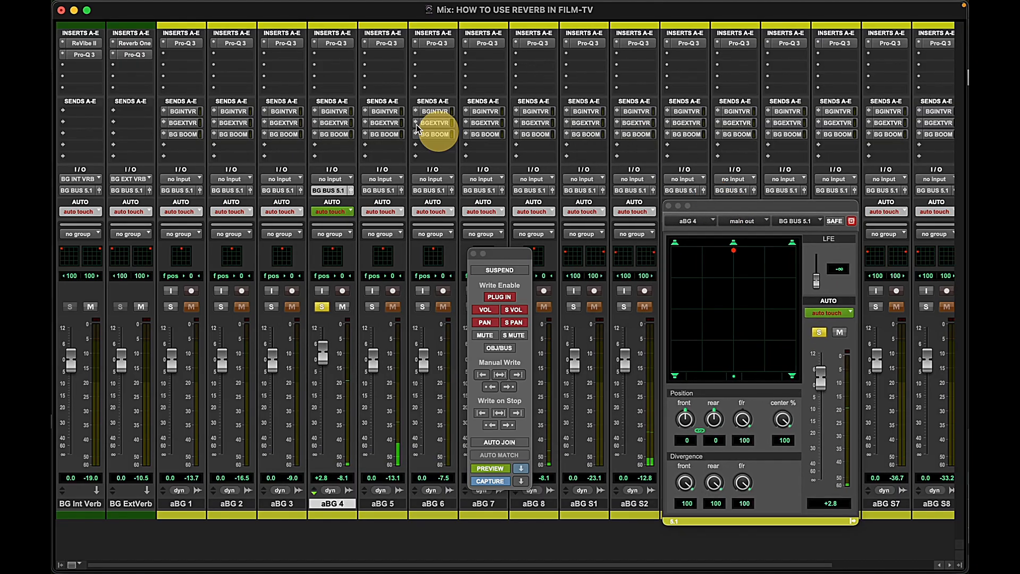
Open the aBG 4 send to BG EXT VRB together with the Reverb One plug-in on BG Ext Verb
click(333, 122)
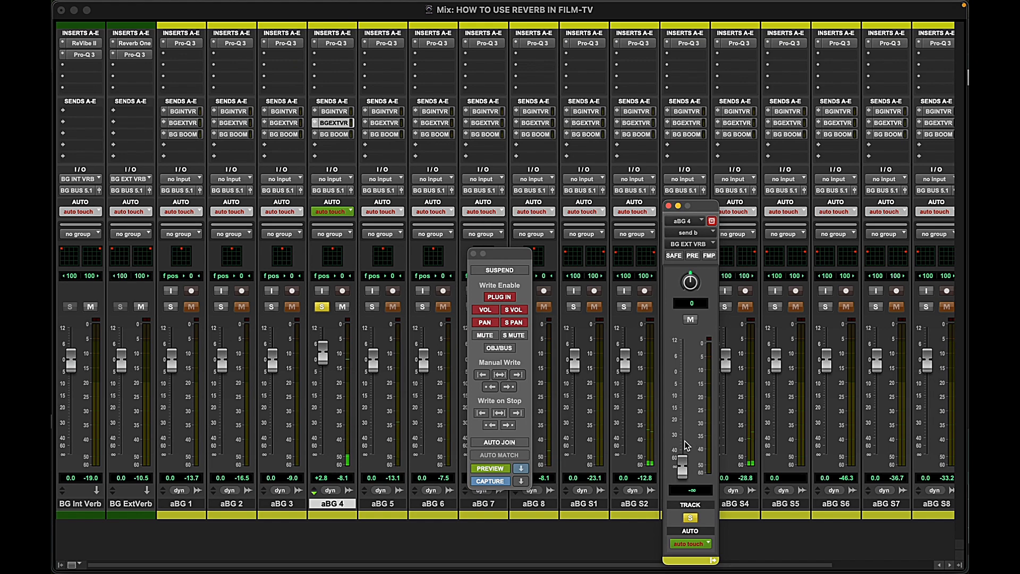
click(134, 43)
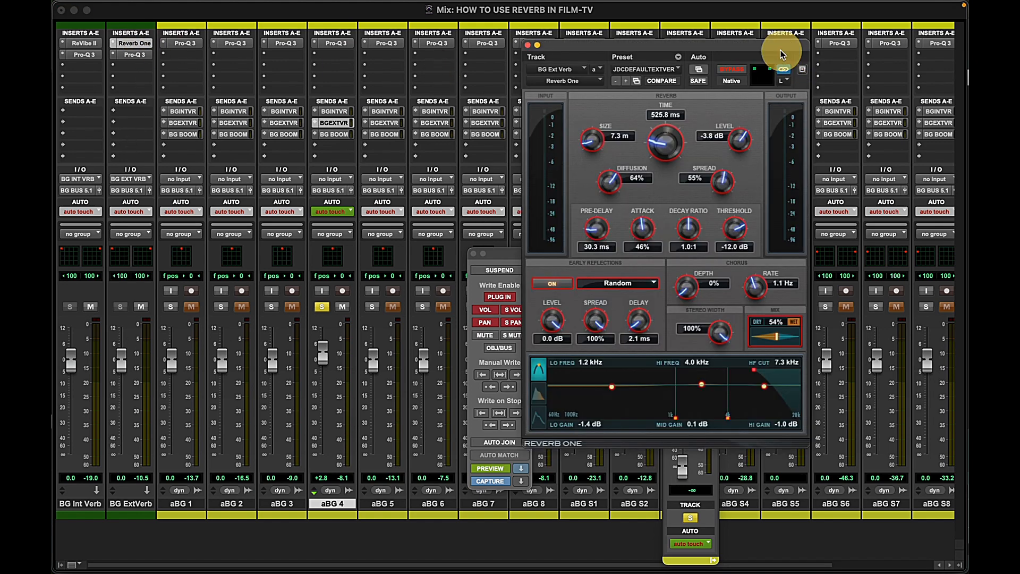
drag(771, 47, 610, 102)
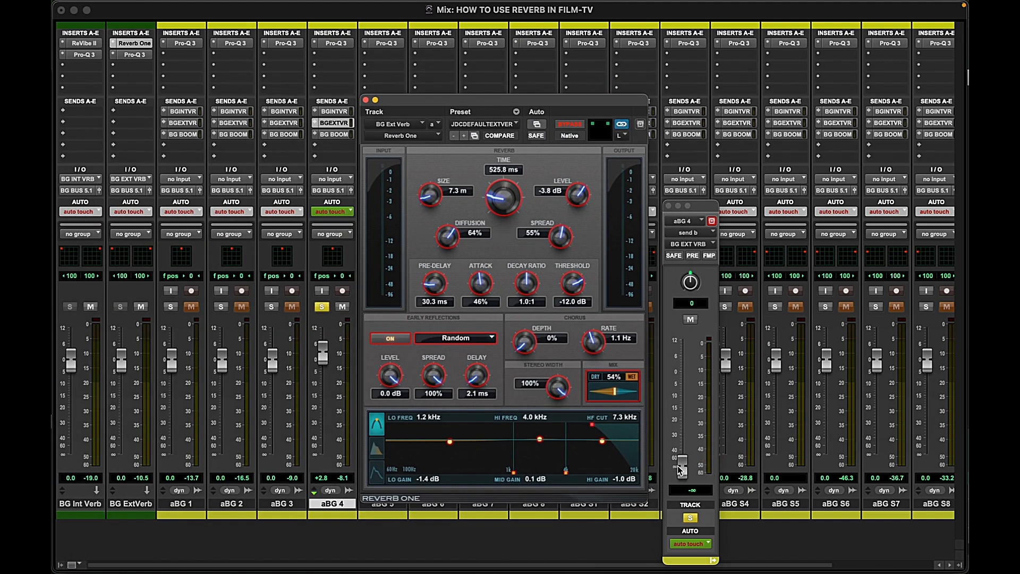
Audition the exterior reverb on the dog barks by raising the BG EXT VRB send to +0.2 dB, and pull it back down to -∞
drag(686, 467, 684, 377)
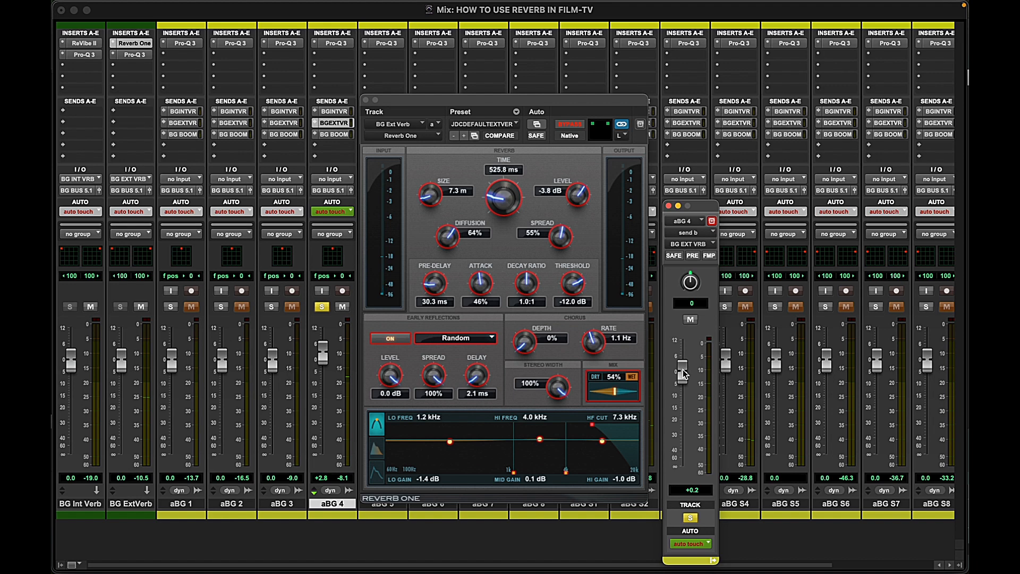
drag(683, 373, 684, 470)
drag(683, 472, 687, 378)
drag(684, 374, 683, 467)
Open the aBG 4 send to BG INT VRB and audition it on the dog barks at -8.1 dB
click(249, 352)
click(334, 111)
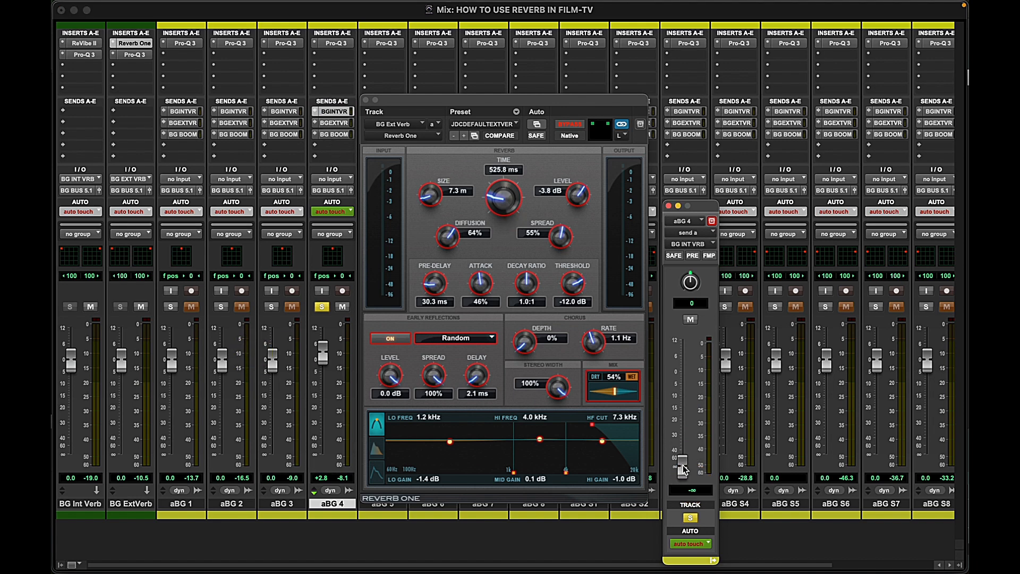
drag(682, 463, 684, 403)
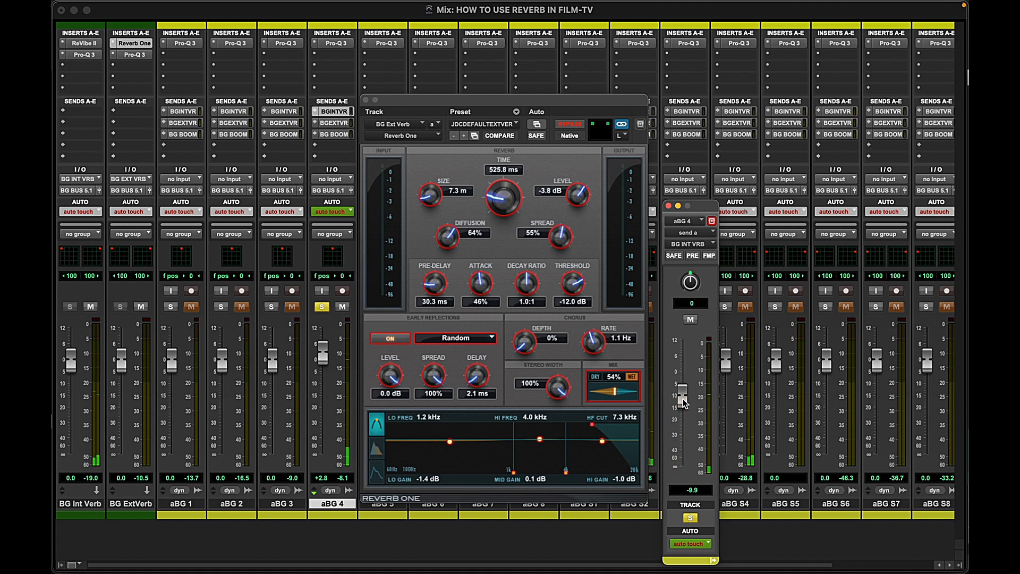
drag(684, 403, 684, 396)
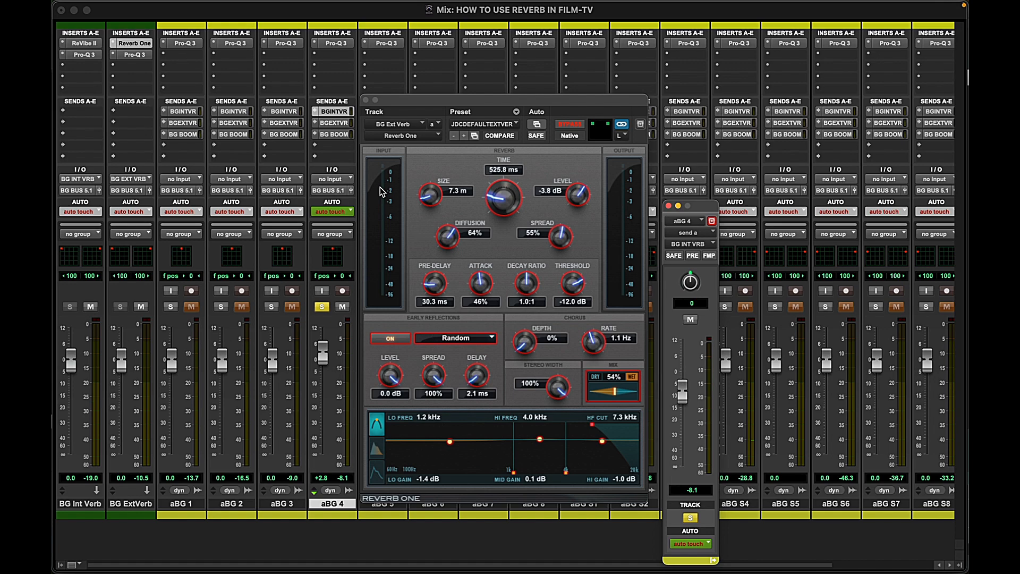
Close the Reverb One window from the Edit window and turn off automation Preview, moving the Automation window aside
key(super+equal)
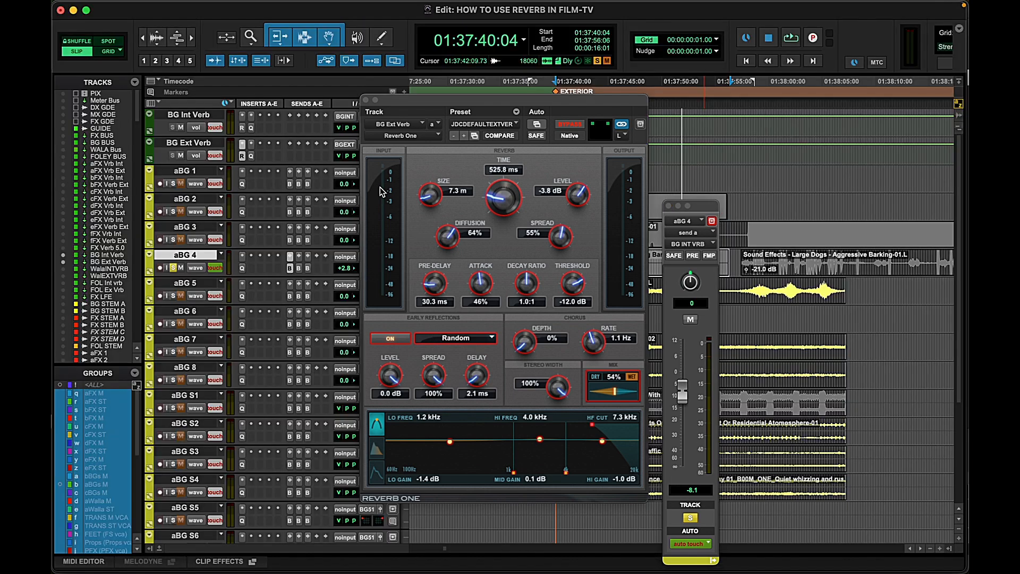
click(366, 100)
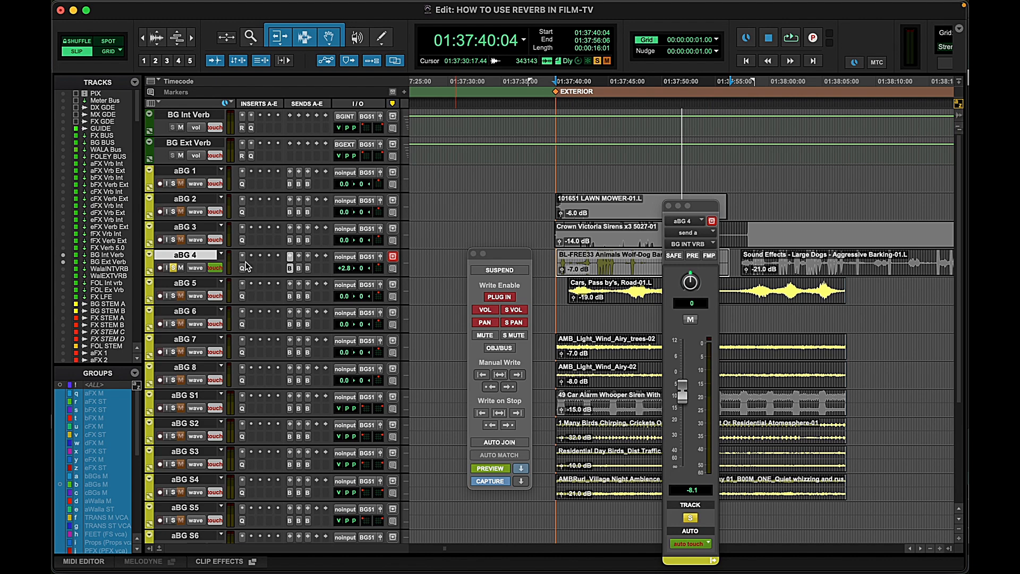
click(494, 470)
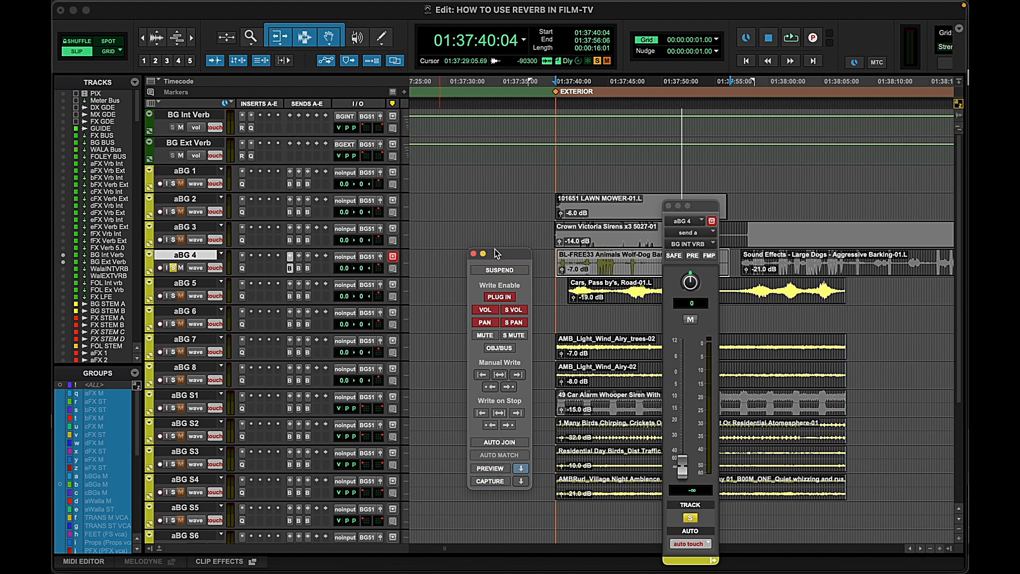
drag(496, 254, 291, 294)
Clear the aBG 4 solo and go to the aFX clips around 01:28:41:18 in the timeline
click(542, 317)
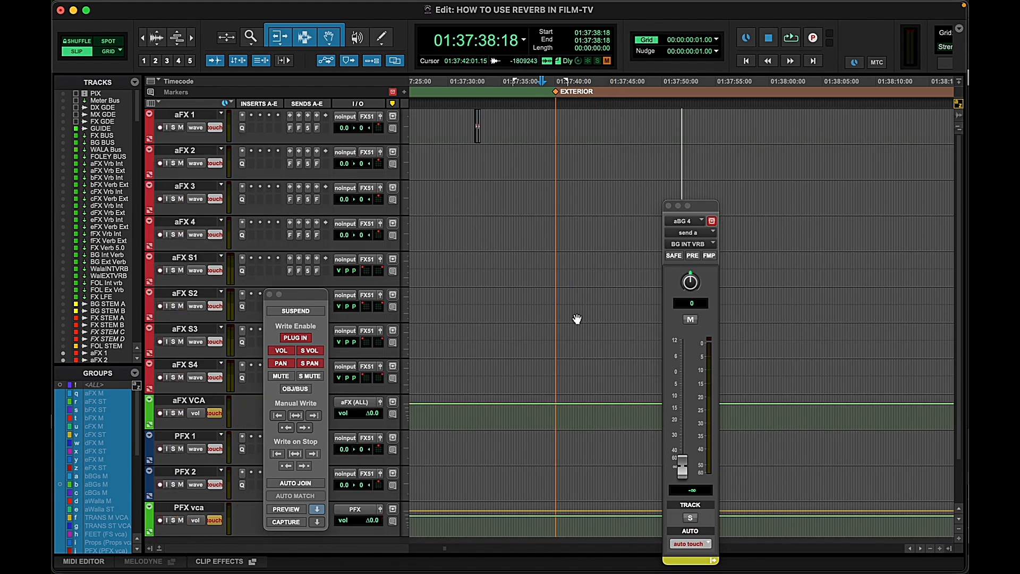
key(r)
key(r)
key(r)
key(r)
key(r)
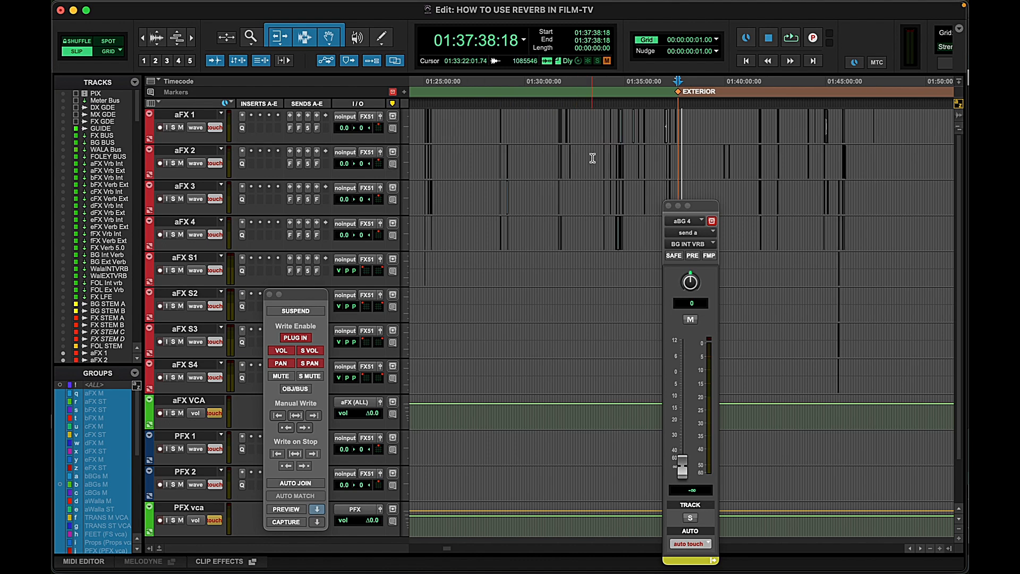
click(498, 158)
key(t)
key(t)
key(t)
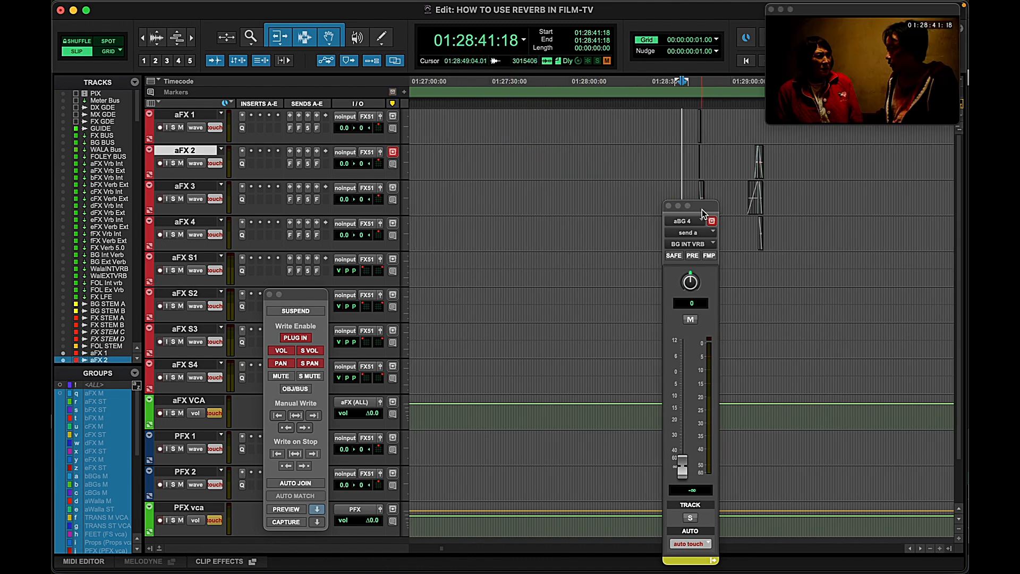
Move the aBG 4 send window away from the timeline and solo the aFX VCA track
drag(702, 209, 888, 218)
click(686, 412)
key(shift+s)
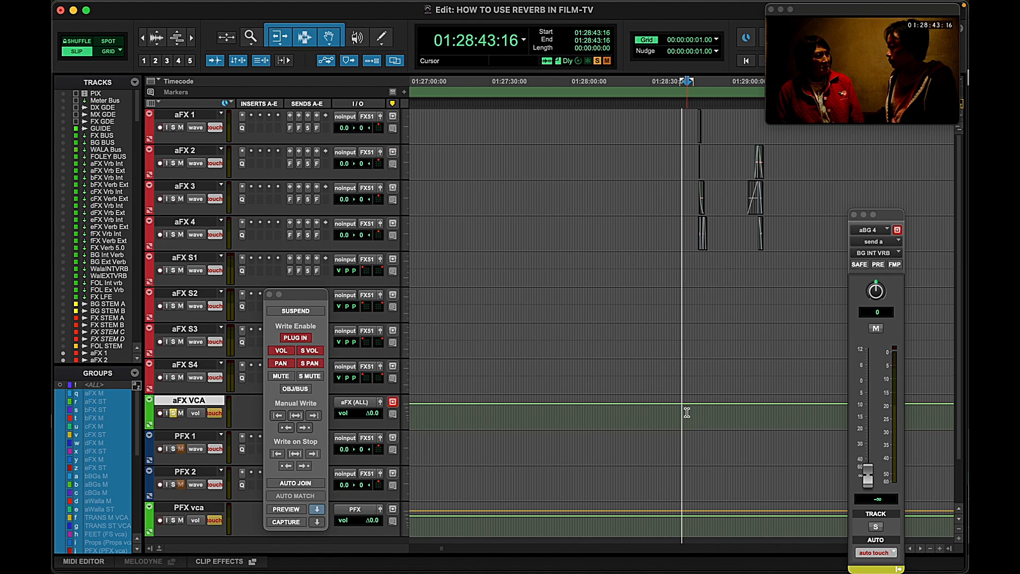
Play the soloed aFX clips from 01:28:43:16
key(t)
key(t)
key(t)
key(space)
key(r)
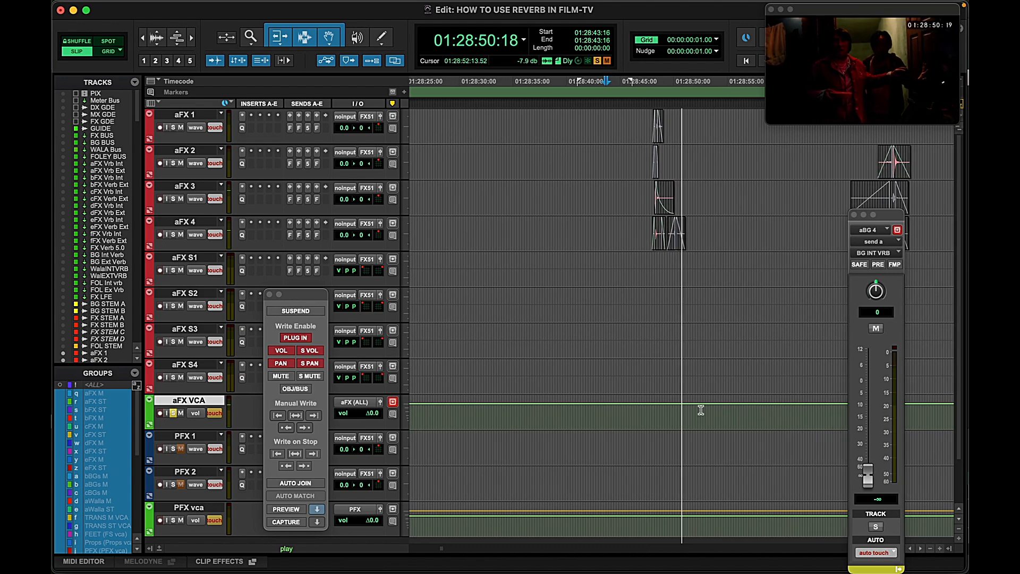
Stop playback and place the cursor at 01:28:47:16, just before the metal impact clips, with the clips magnified
key(space)
click(641, 413)
key(t)
key(t)
click(711, 418)
key(t)
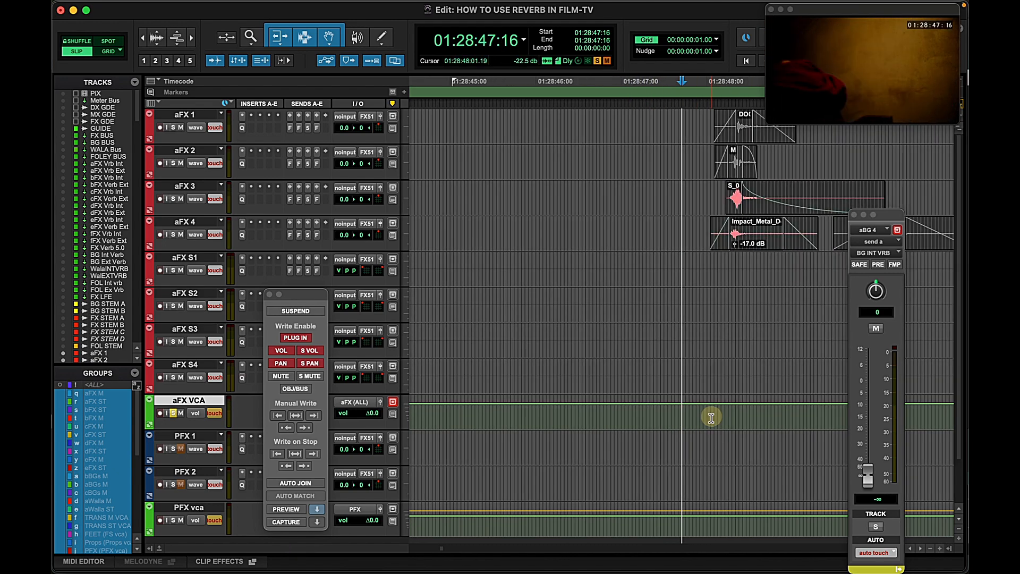
Play the metal impact clips from 01:28:47:16 and stop playback
key(t)
key(space)
key(r)
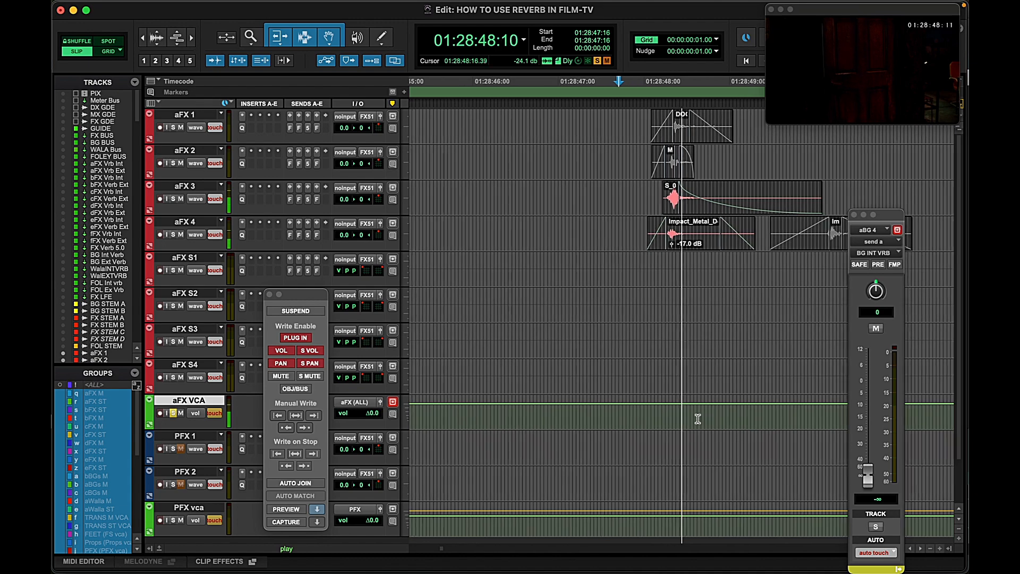
key(space)
Look through the earlier aFX clips in the timeline around 01:25:02:12
key(r)
key(r)
key(r)
key(r)
key(r)
key(r)
key(r)
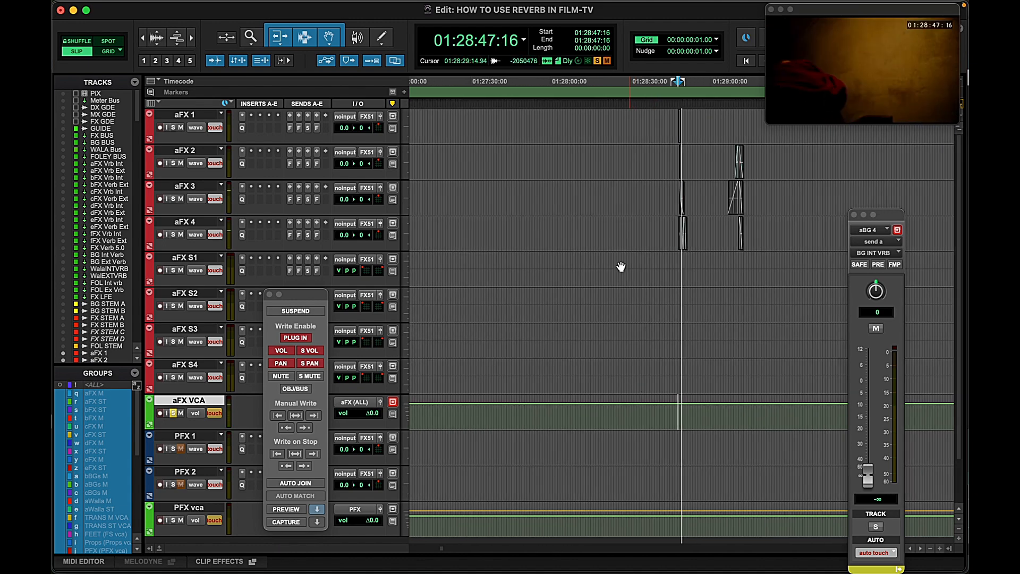
click(530, 298)
key(t)
key(t)
key(t)
key(t)
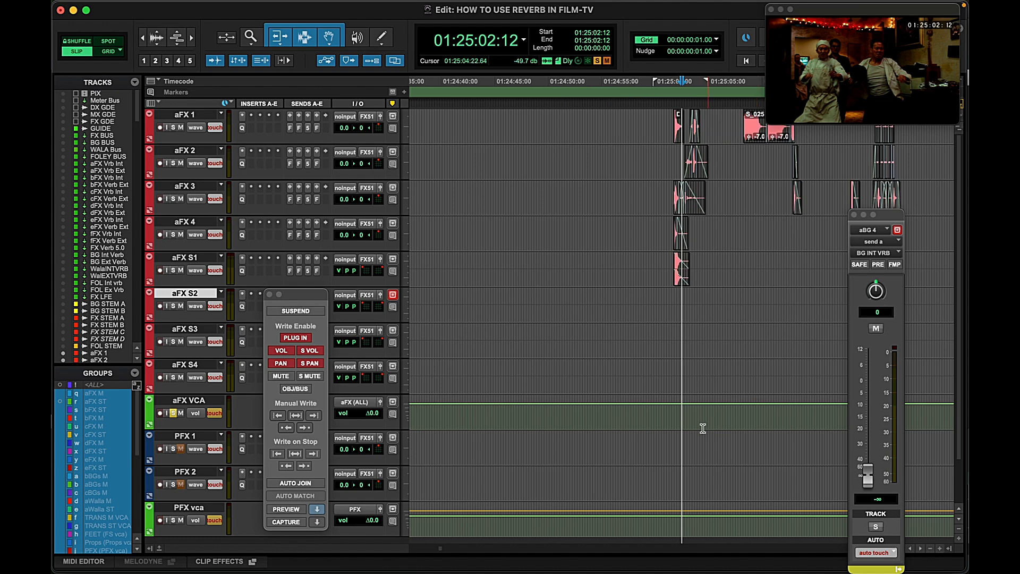
key(t)
drag(656, 419, 665, 422)
Return to the metal impact clips, start playback from 01:28:44:03 and close the video window
key(r)
key(r)
key(r)
key(r)
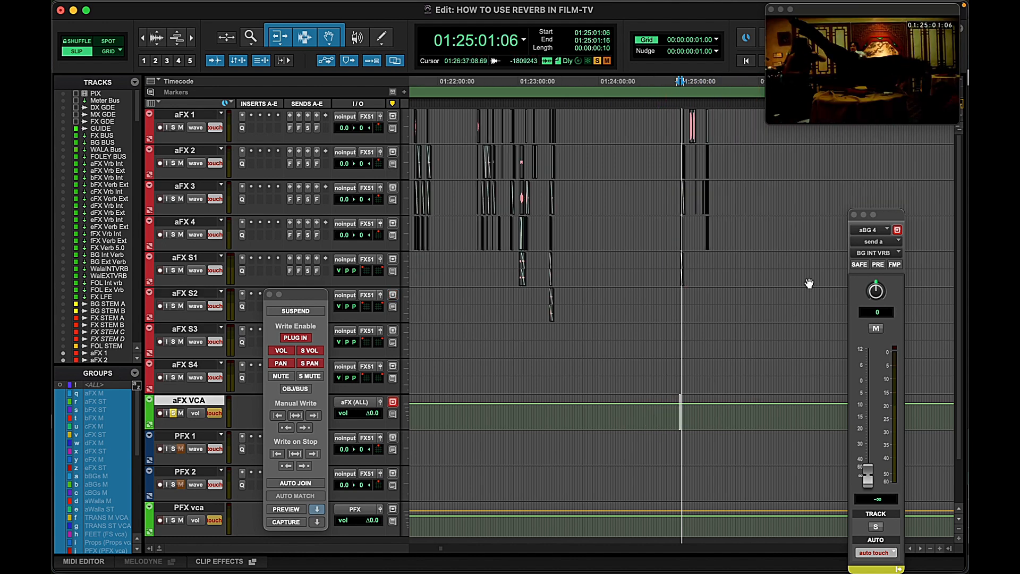
key(r)
key(r)
click(744, 422)
key(t)
key(t)
key(t)
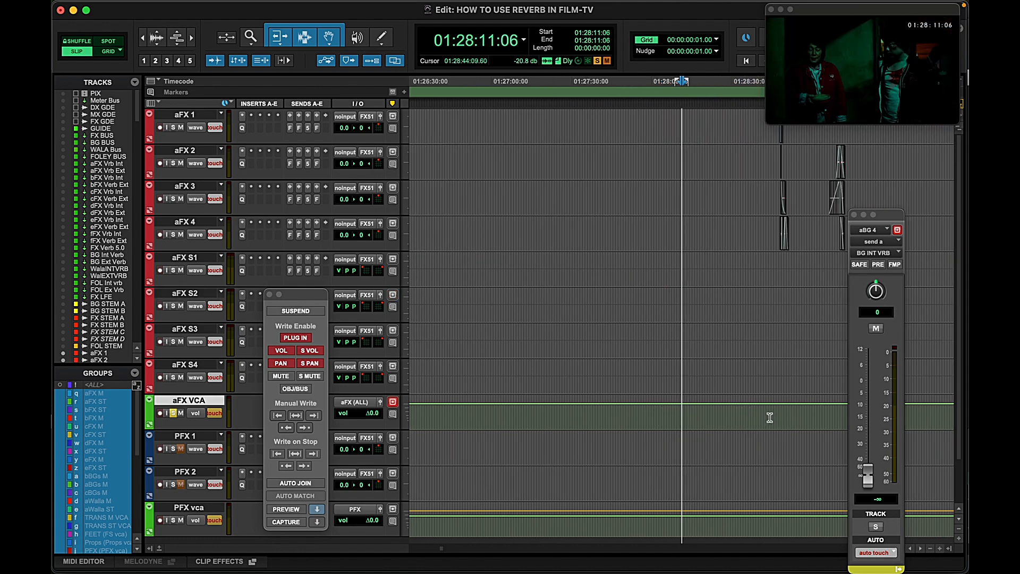
click(770, 417)
key(t)
key(t)
key(t)
key(space)
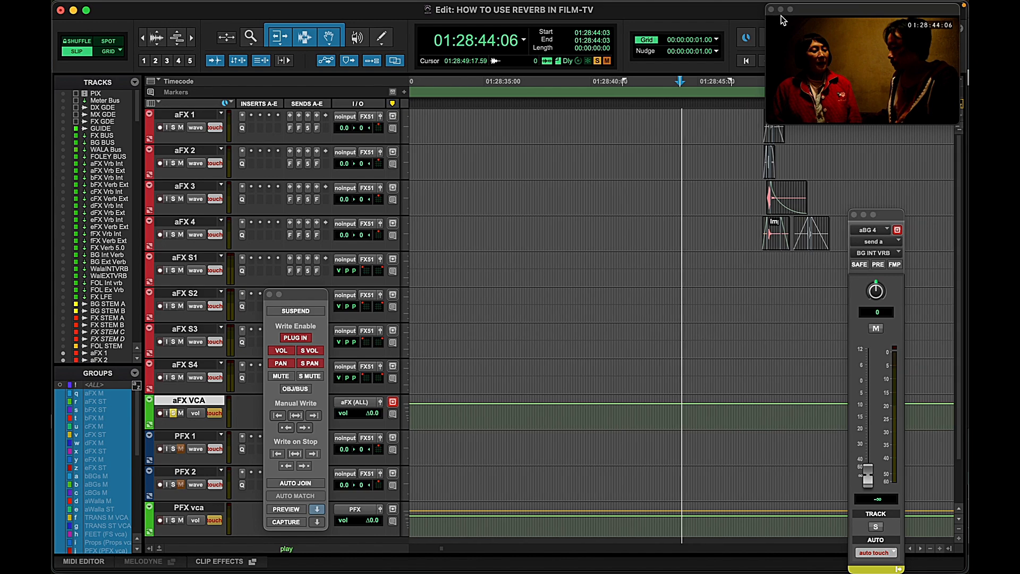
click(771, 10)
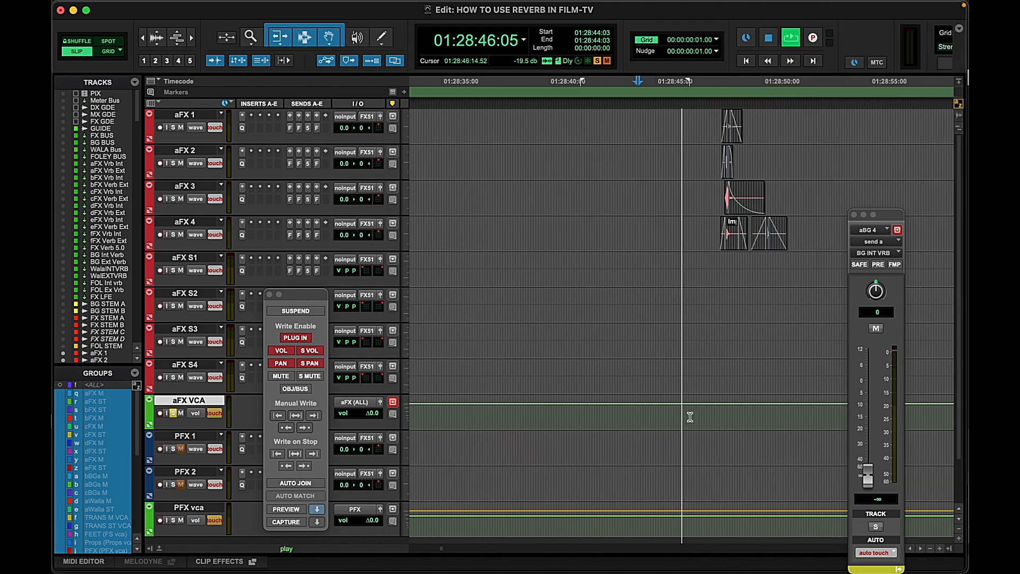
In the mixer, enable automation Preview and raise the aFX Vrb Int fader to about -12.1 dB
key(super+equal)
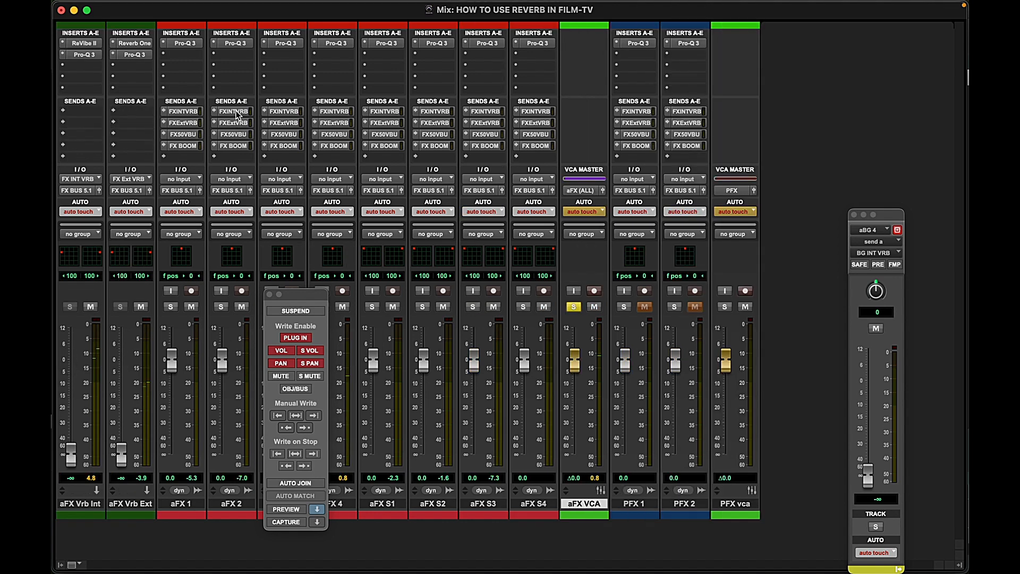
click(286, 509)
drag(72, 460, 75, 393)
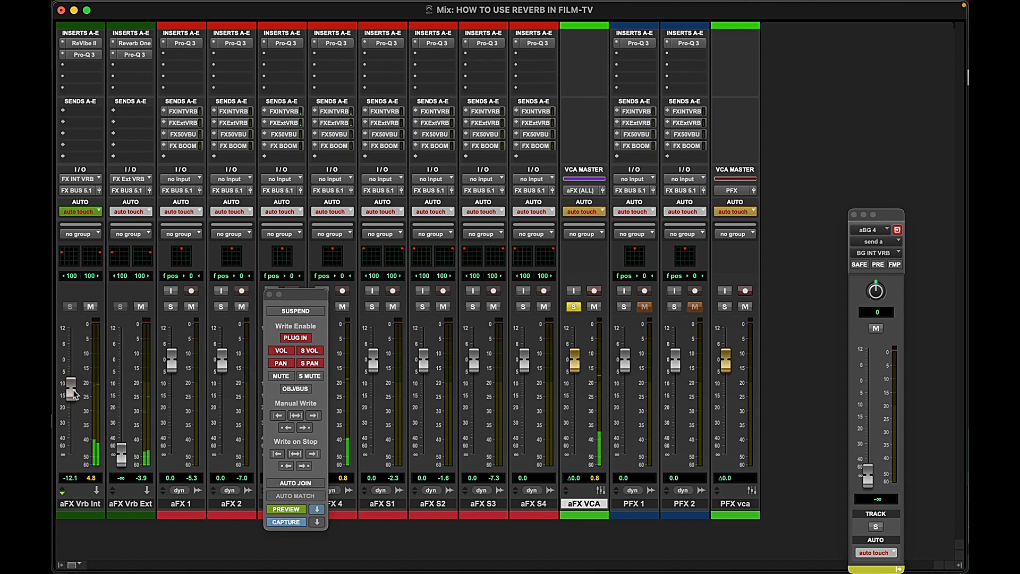
Select 01:28:47:11 to 01:28:51:15 on aFX 3 in the timeline and play it
key(super+equal)
drag(664, 239, 752, 238)
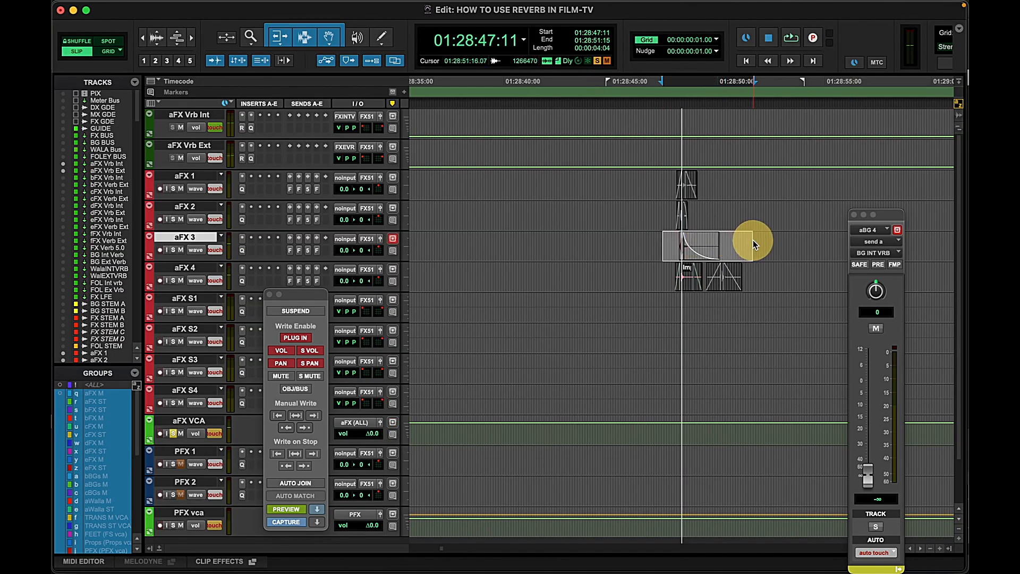
key(space)
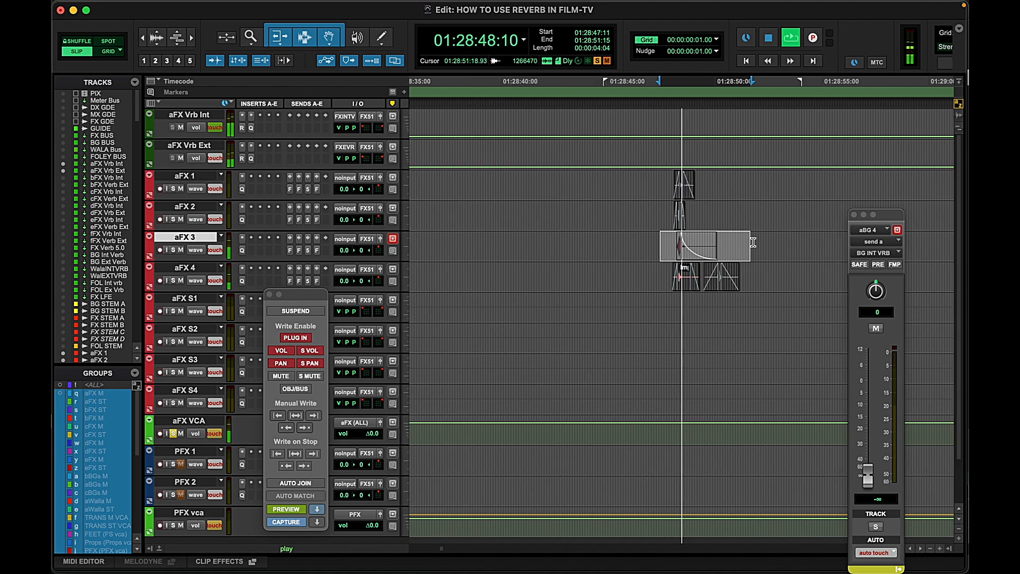
Open the ReVibe II insert on aFX Vrb Int and Reverb One on aFX Vrb Ext, with both windows side by side
key(super+equal)
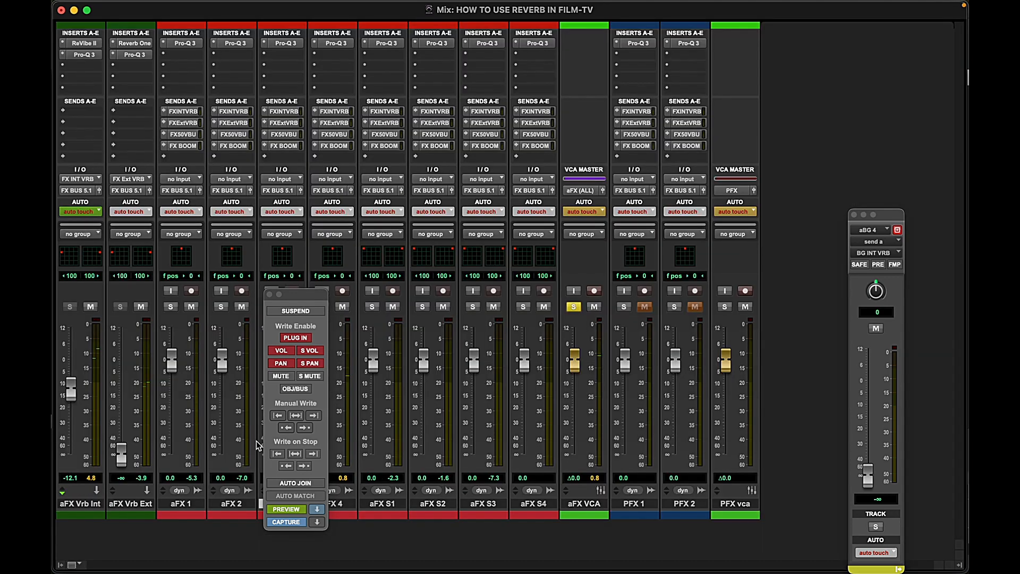
click(88, 44)
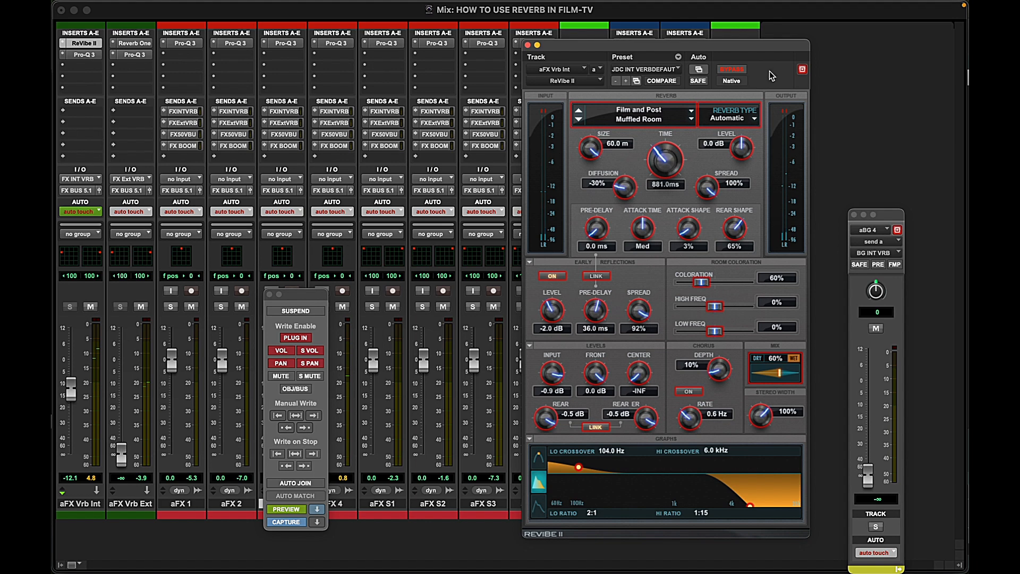
click(803, 70)
click(135, 43)
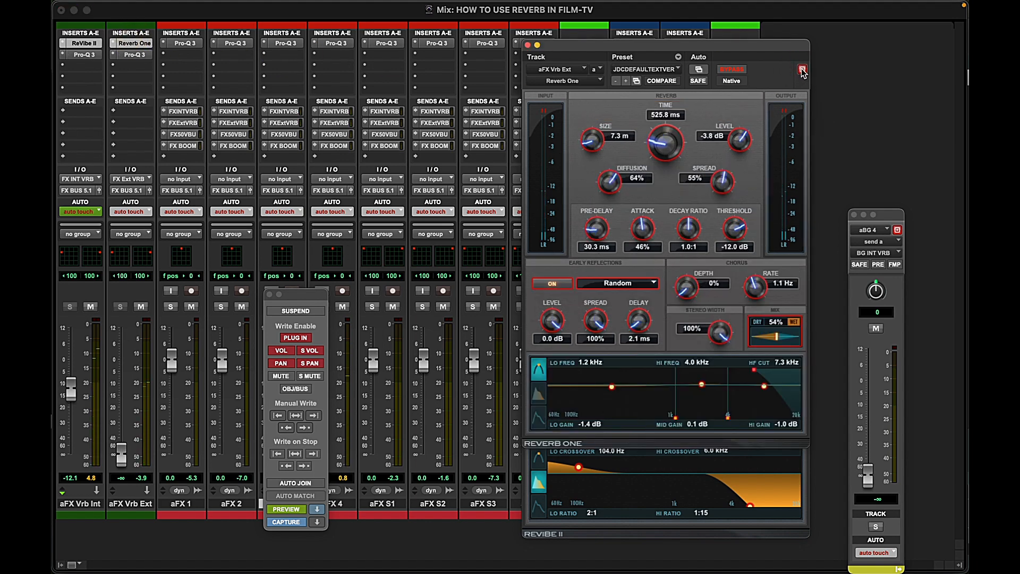
drag(761, 41, 463, 40)
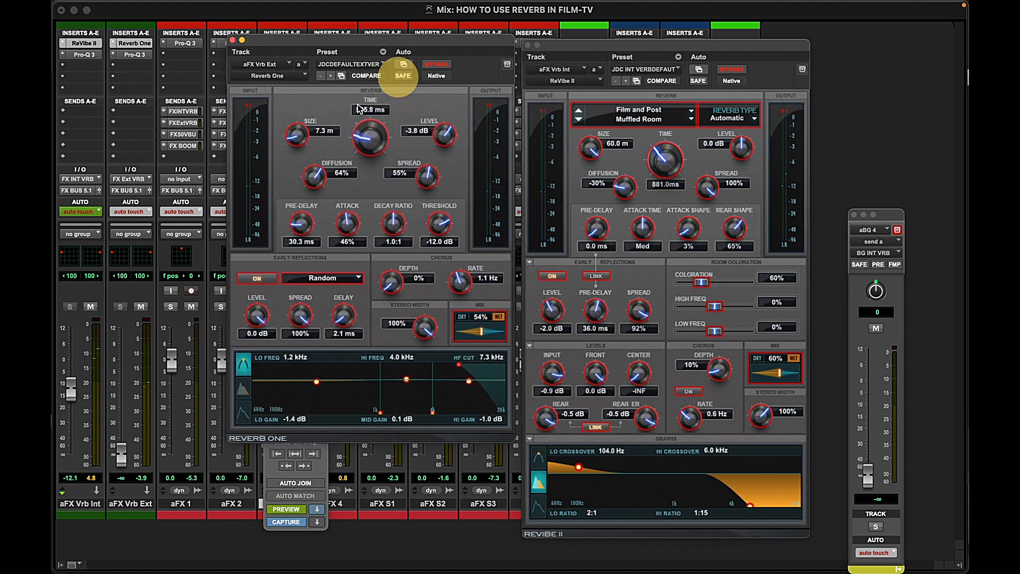
Lower the aFX Vrb Int fader to -∞ and set the aFX Vrb Ext fader to about -9.4 dB
drag(70, 395, 69, 482)
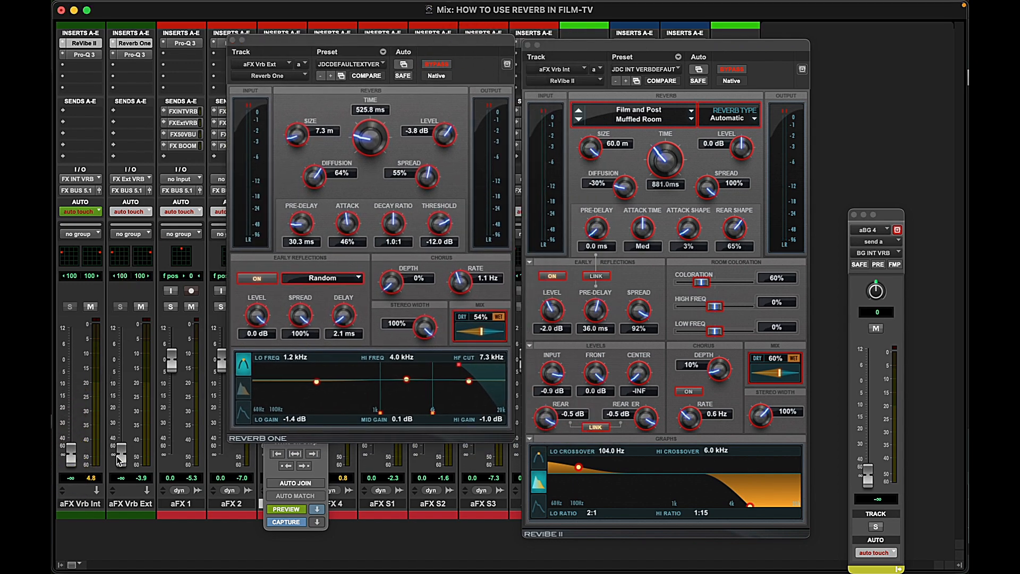
drag(122, 462, 124, 381)
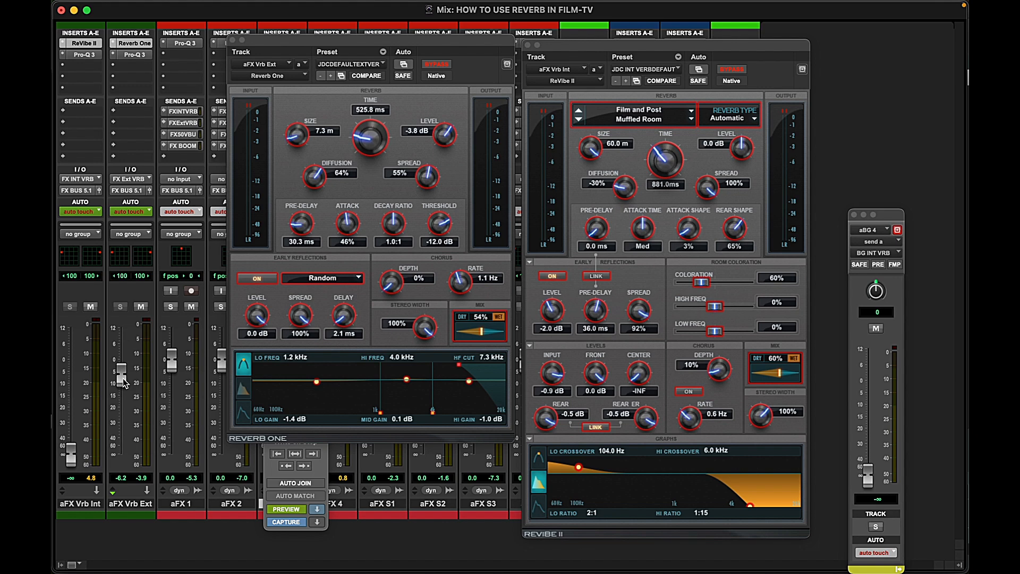
drag(123, 378, 122, 386)
Close the ReVibe II and Reverb One plug-in windows
key(super+equal)
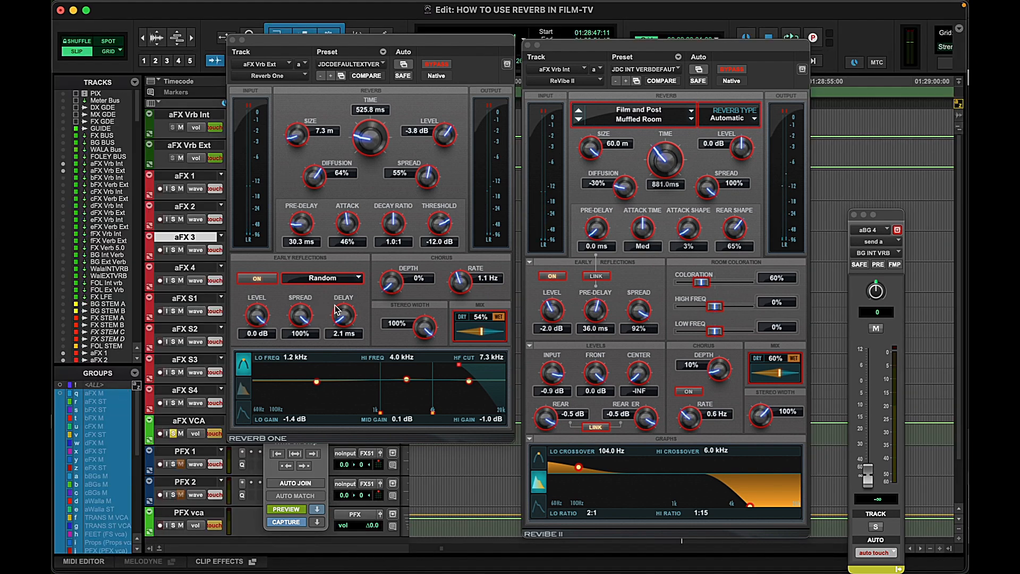
key(super+equal)
click(528, 46)
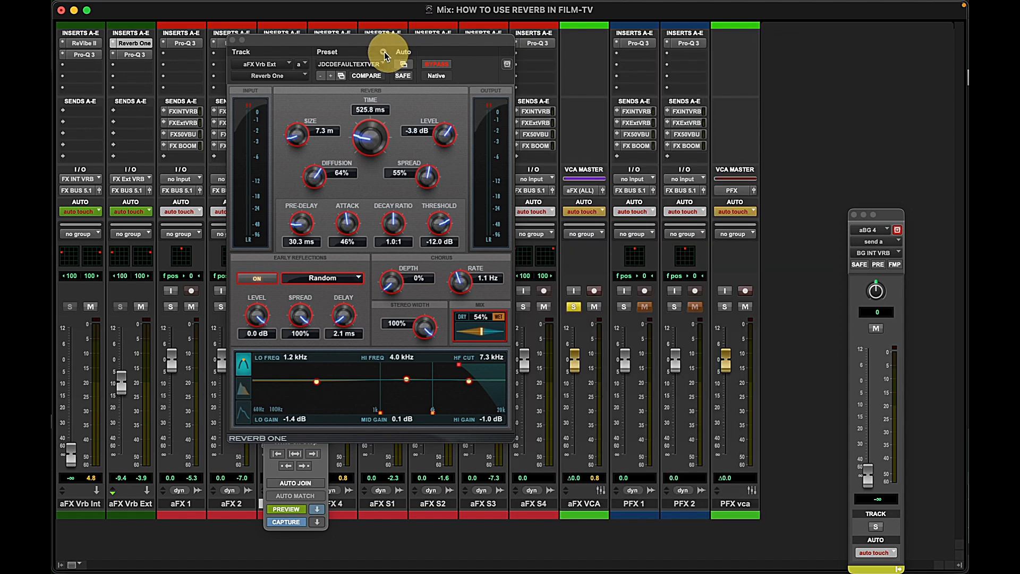
click(232, 41)
Find the group of aFX clips around 01:18:15:01 in the timeline and play them
key(super+equal)
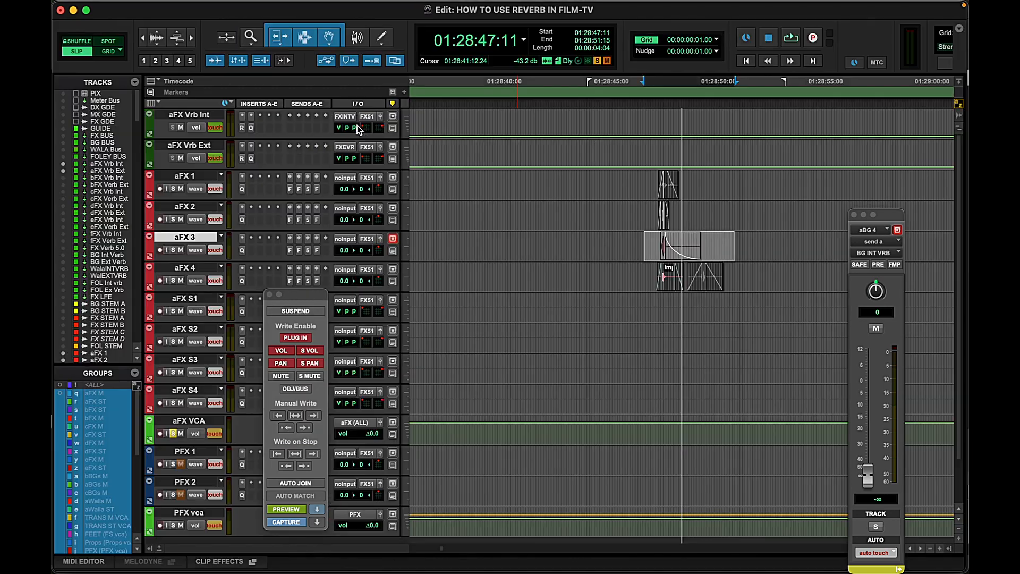
key(r)
key(r)
key(r)
key(r)
key(r)
key(r)
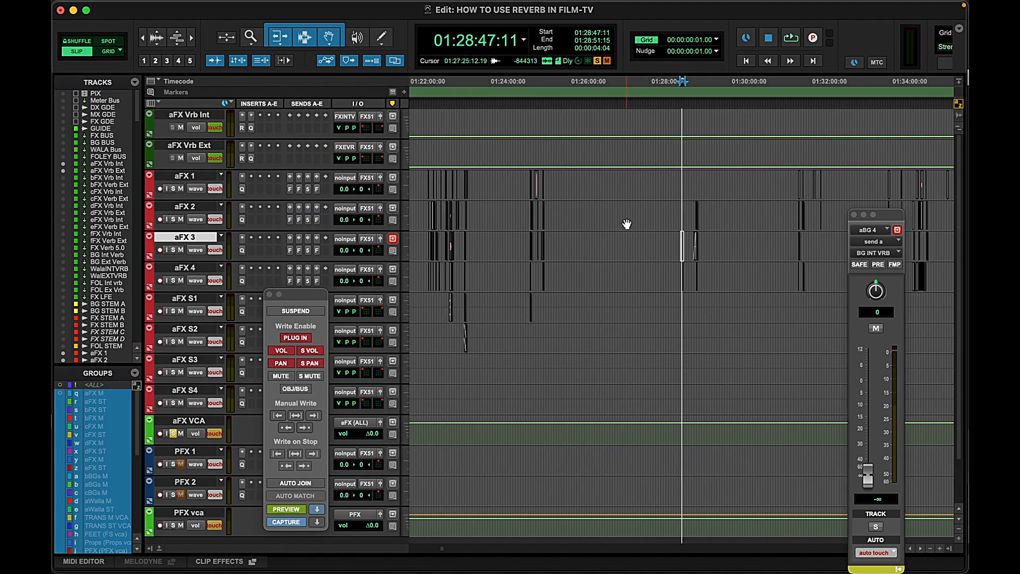
click(471, 244)
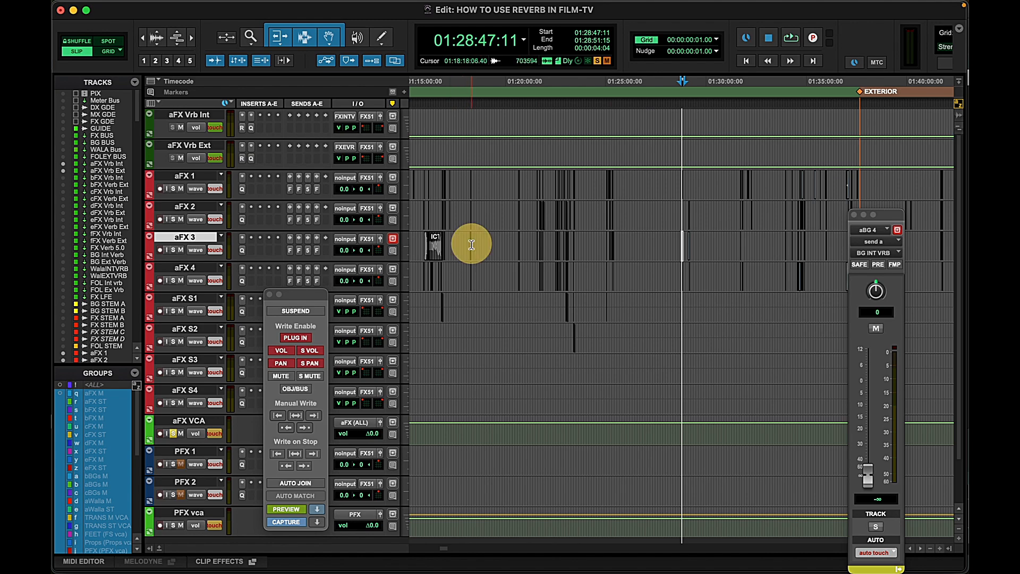
click(469, 296)
key(t)
key(t)
key(t)
key(t)
key(t)
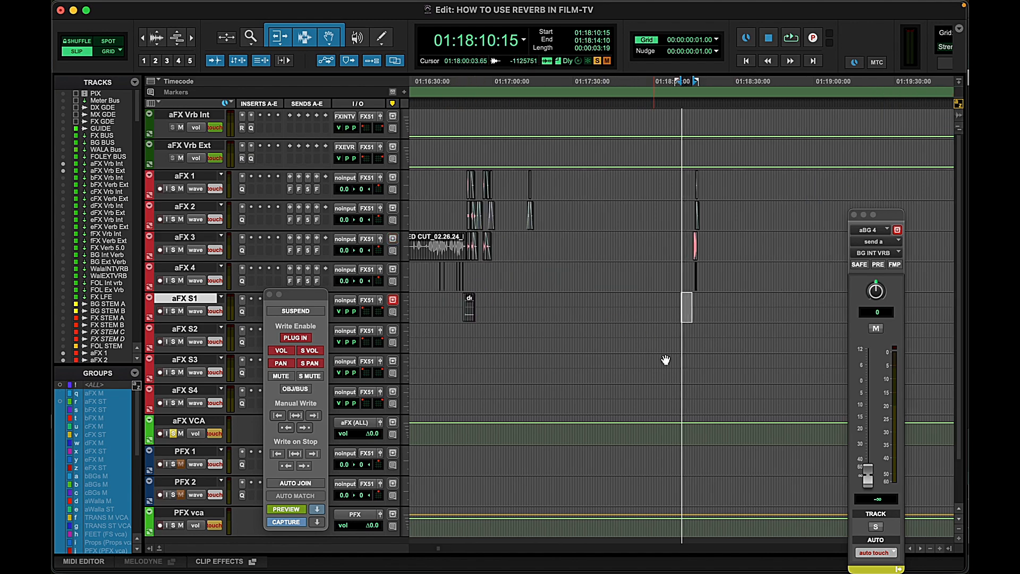
click(733, 431)
key(space)
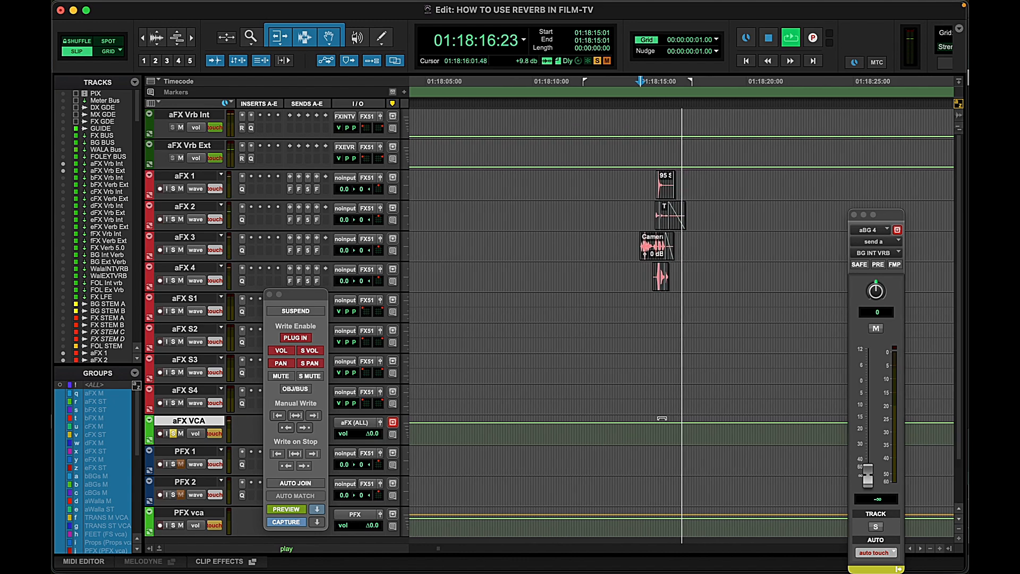
Lower the aFX Vrb Ext fader in the mixer to -∞ and return to the timeline
key(super+equal)
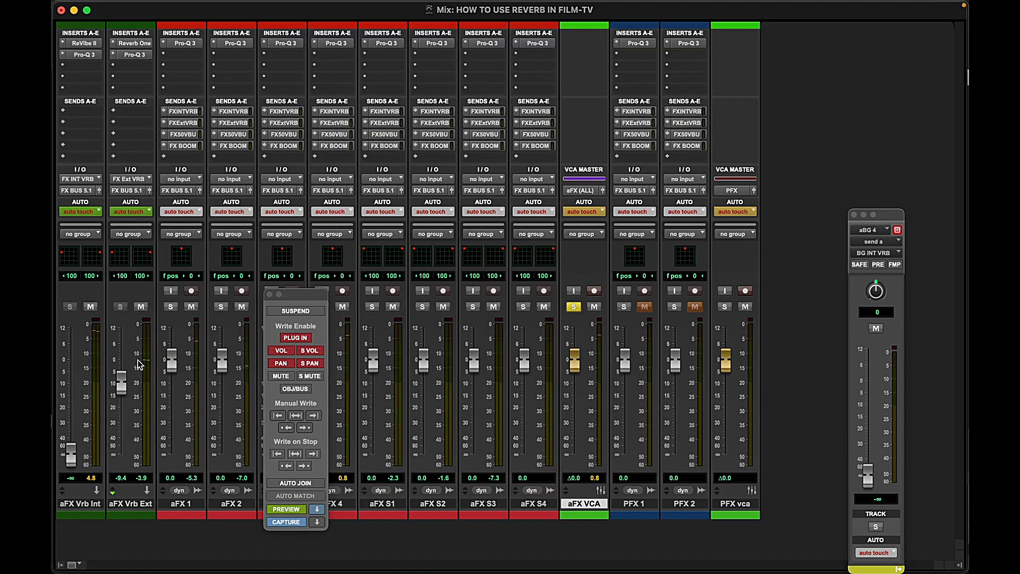
drag(122, 391, 130, 499)
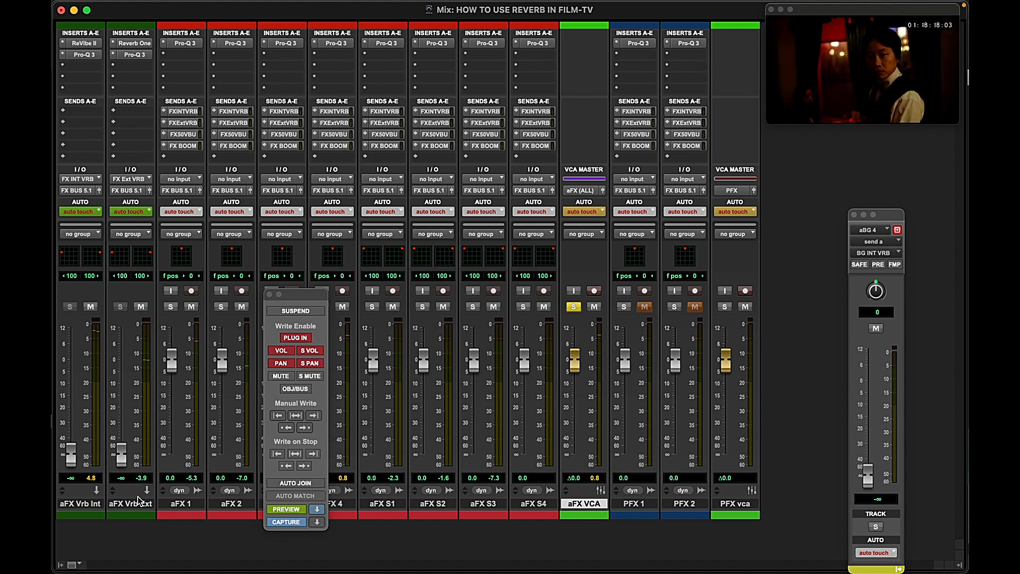
key(super+equal)
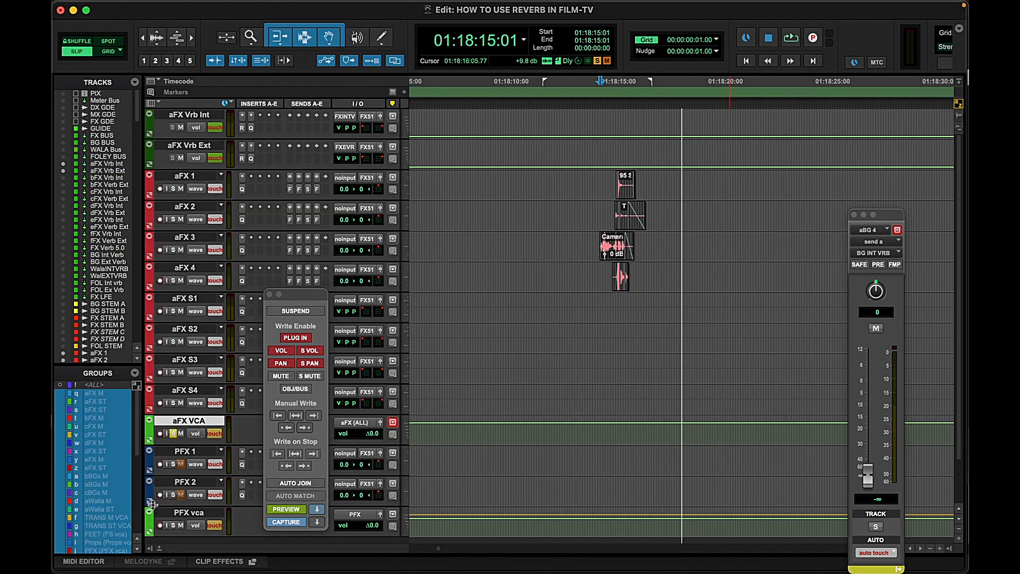
Place the cursor at 01:16:49:19 on aFX VCA, before the door clips, and show the video window
click(569, 266)
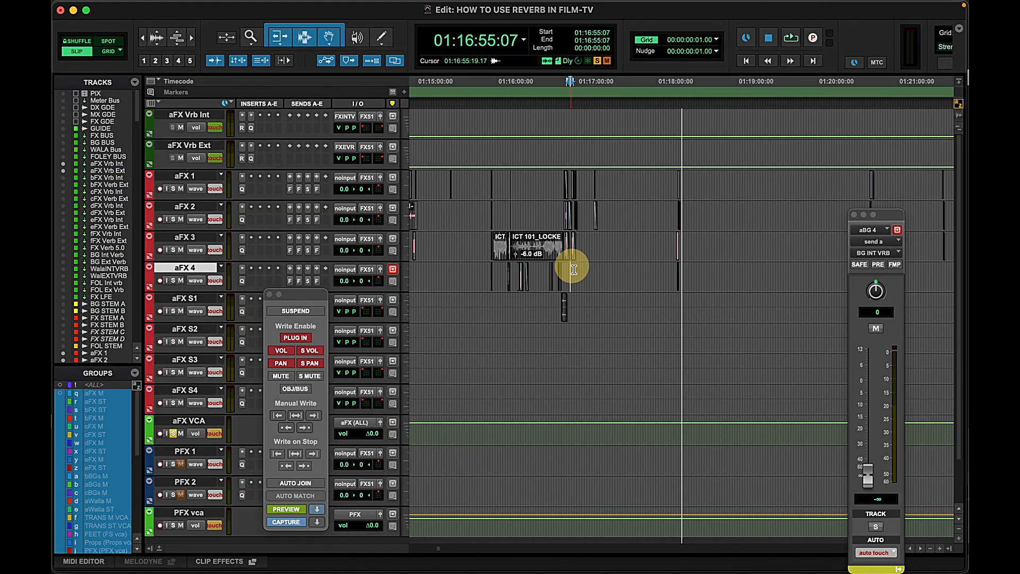
key(super+bracketright)
key(super+bracketright)
key(super+bracketright)
key(super+bracketright)
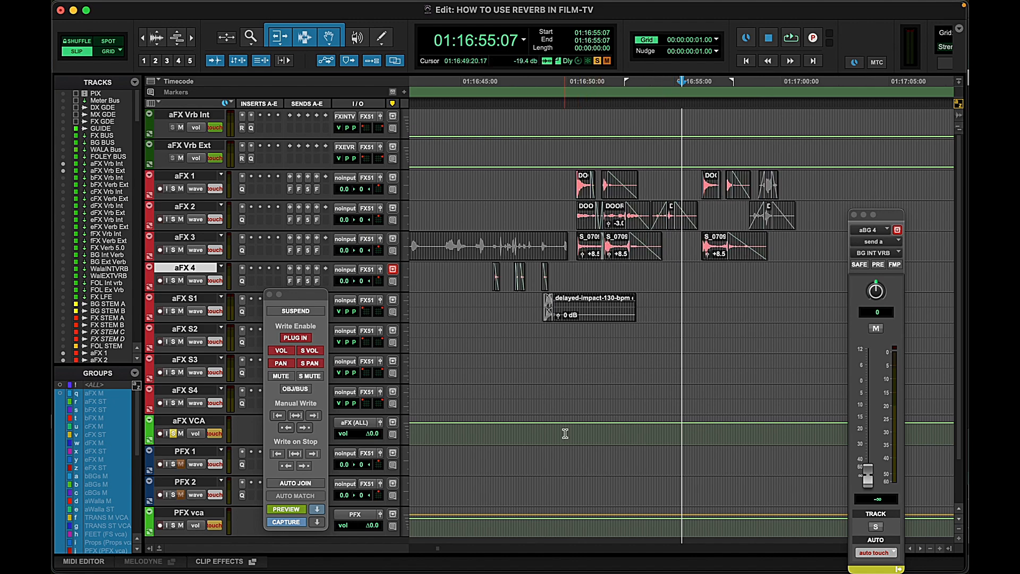
click(455, 422)
key(super+9)
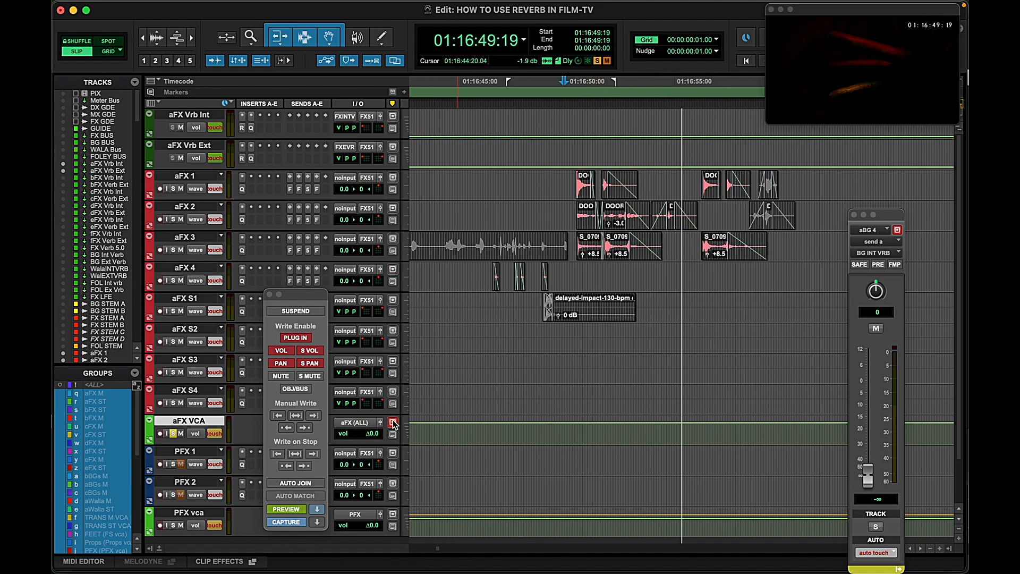
Look through earlier aFX clips and select 01:11:14:00 to 01:14:51:09 on aFX VCA
key(super+bracketleft)
key(super+bracketleft)
key(super+bracketleft)
key(super+bracketleft)
key(super+bracketleft)
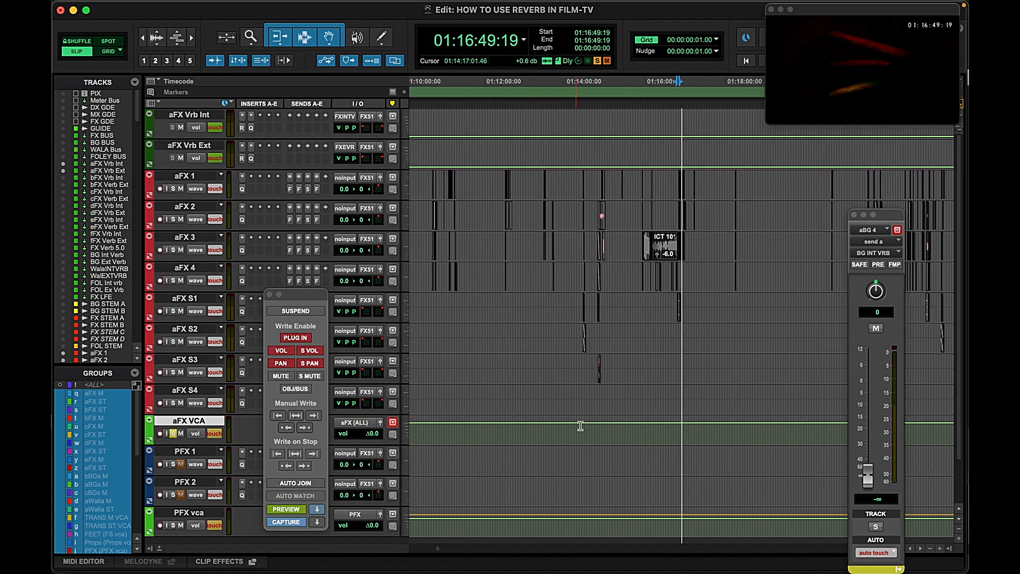
click(598, 432)
drag(598, 429, 453, 430)
key(super+bracketleft)
key(super+bracketleft)
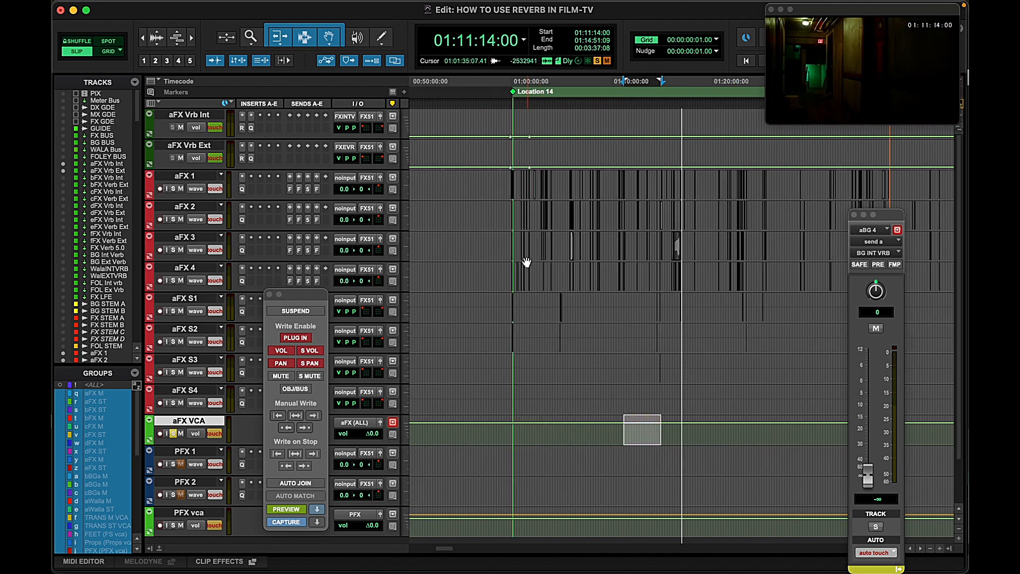
Look through the aFX clips between the session start and about 01:02:19:03 for a passage to audition
click(534, 298)
key(super+bracketright)
key(super+bracketright)
key(super+bracketright)
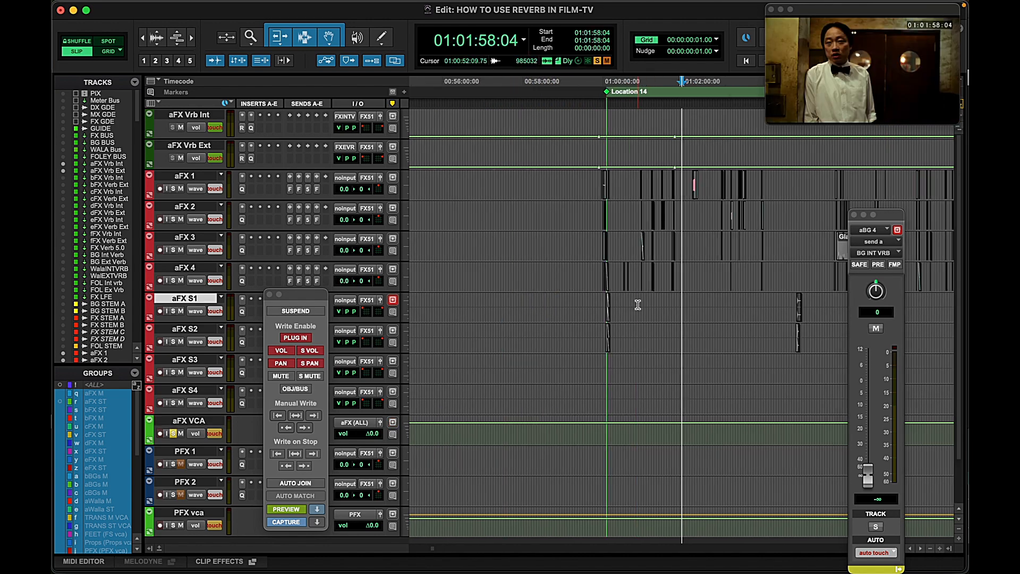
click(711, 215)
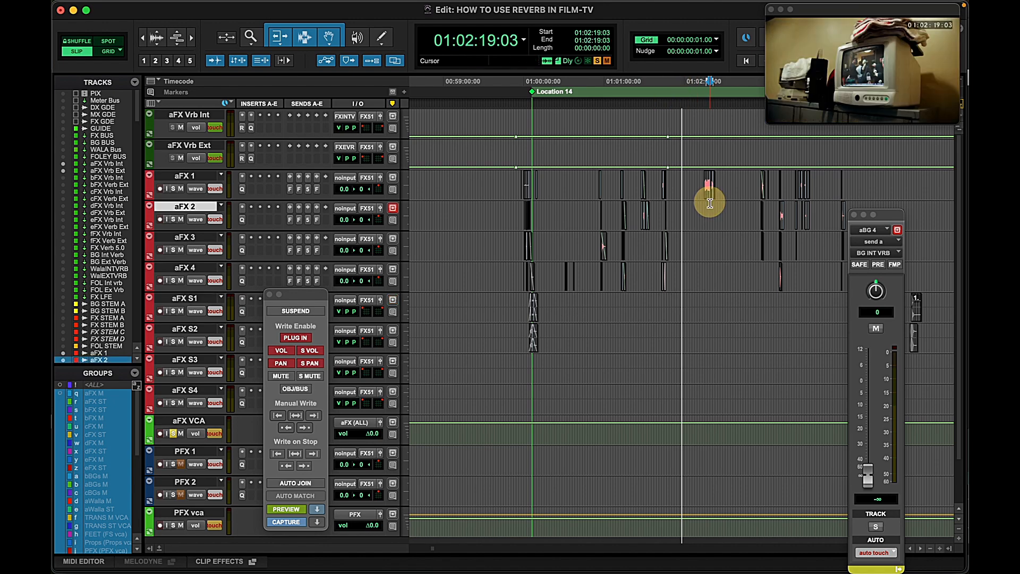
key(super+bracketleft)
key(super+bracketleft)
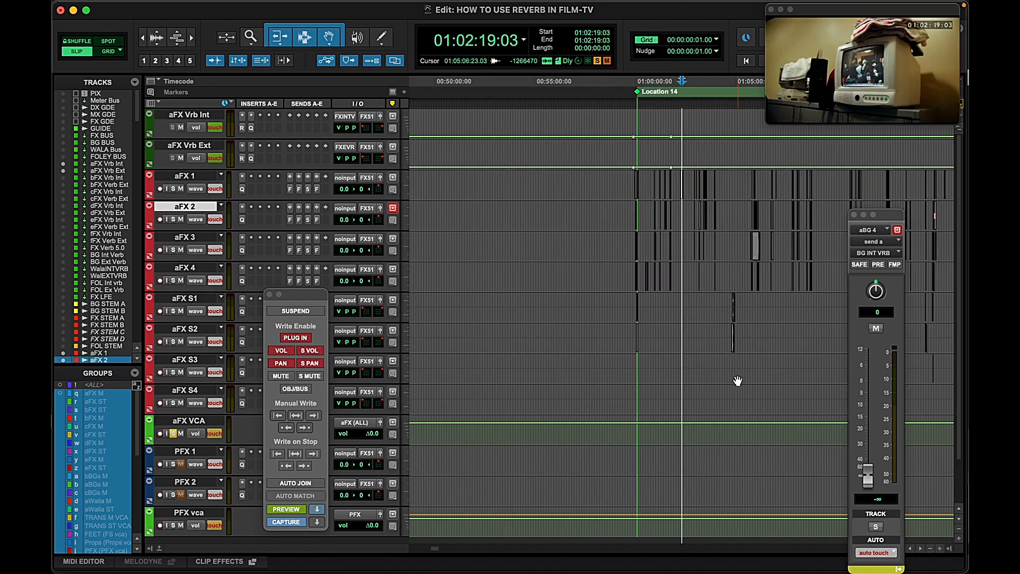
drag(659, 437, 664, 435)
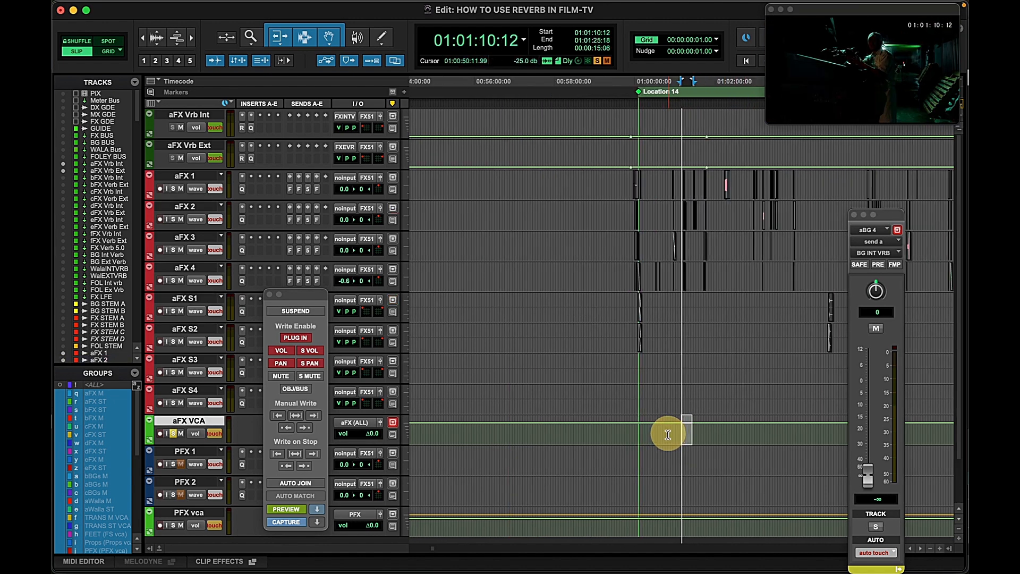
key(super+bracketright)
key(super+bracketright)
key(super+bracketright)
drag(508, 428, 514, 428)
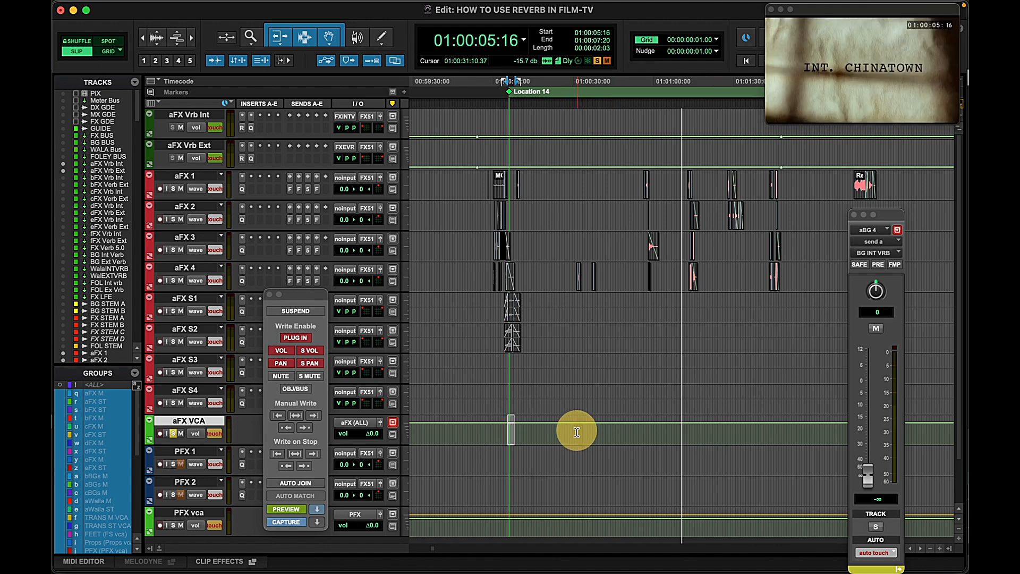
key(super+bracketright)
key(super+bracketleft)
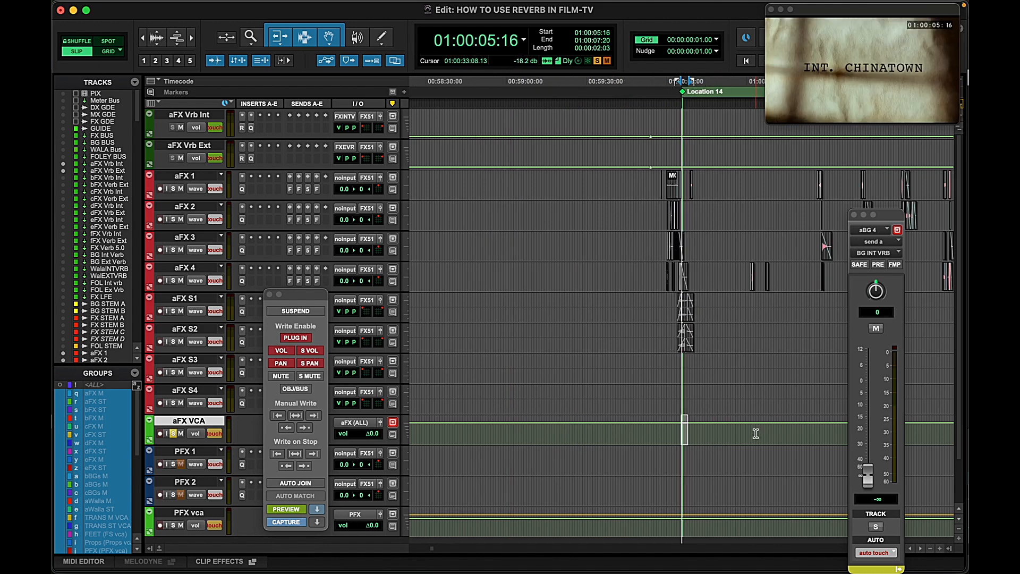
Place the cursor at 01:00:56:16 on aFX VCA and play from there
click(756, 433)
key(super+bracketright)
key(super+bracketright)
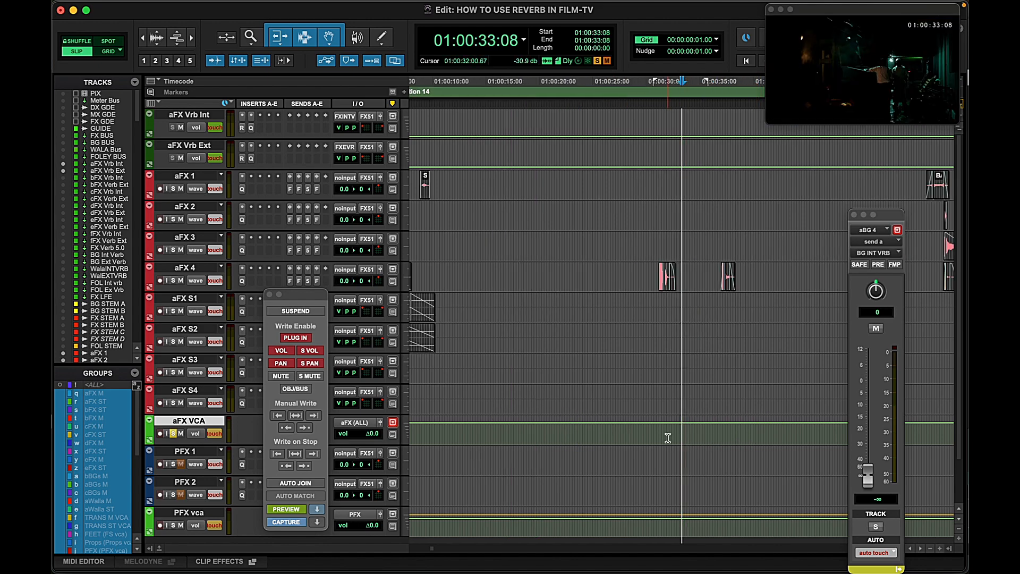
key(super+bracketleft)
click(806, 435)
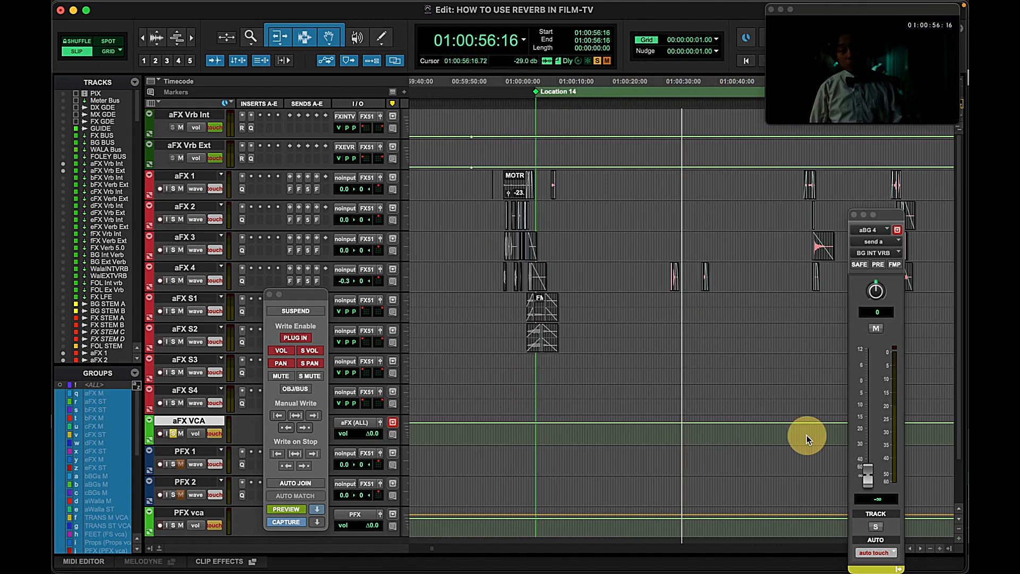
key(super+bracketright)
key(space)
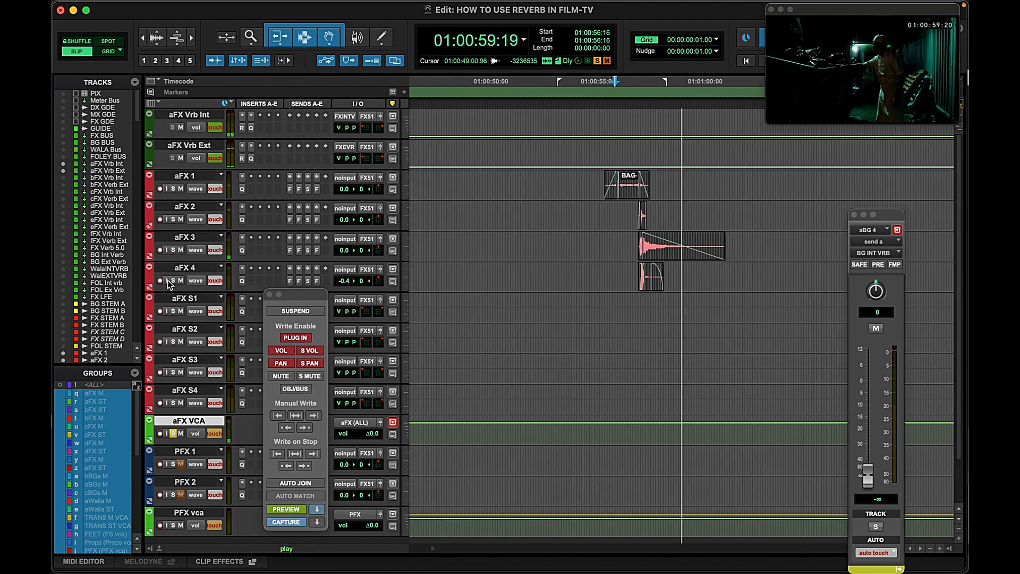
key(space)
Play the clips from 01:01:12:10 on aFX VCA and watch the reverb levels in the mixer
key(super+bracketleft)
key(super+bracketleft)
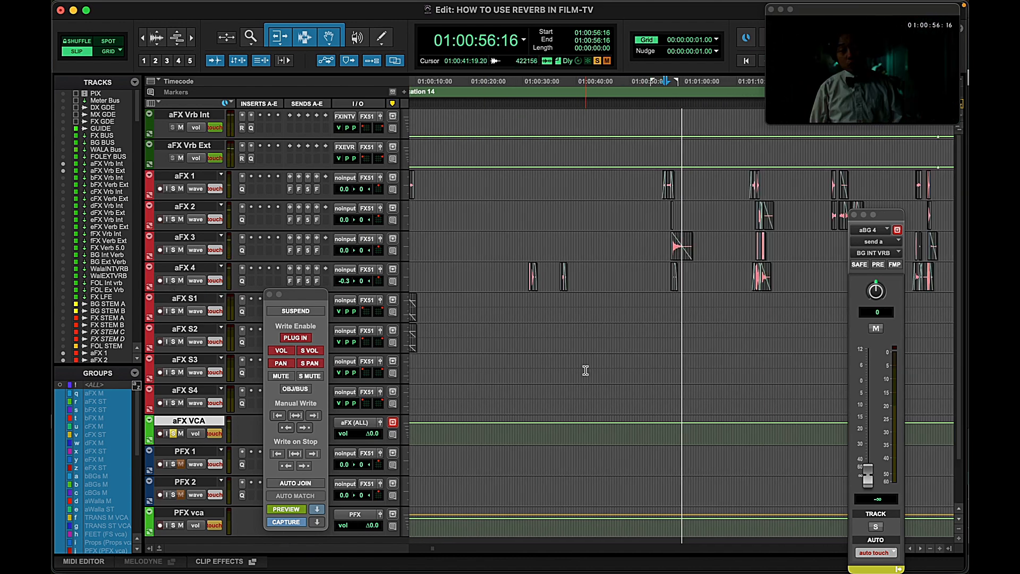
click(758, 433)
key(super+bracketright)
key(super+bracketright)
key(super+bracketright)
click(601, 428)
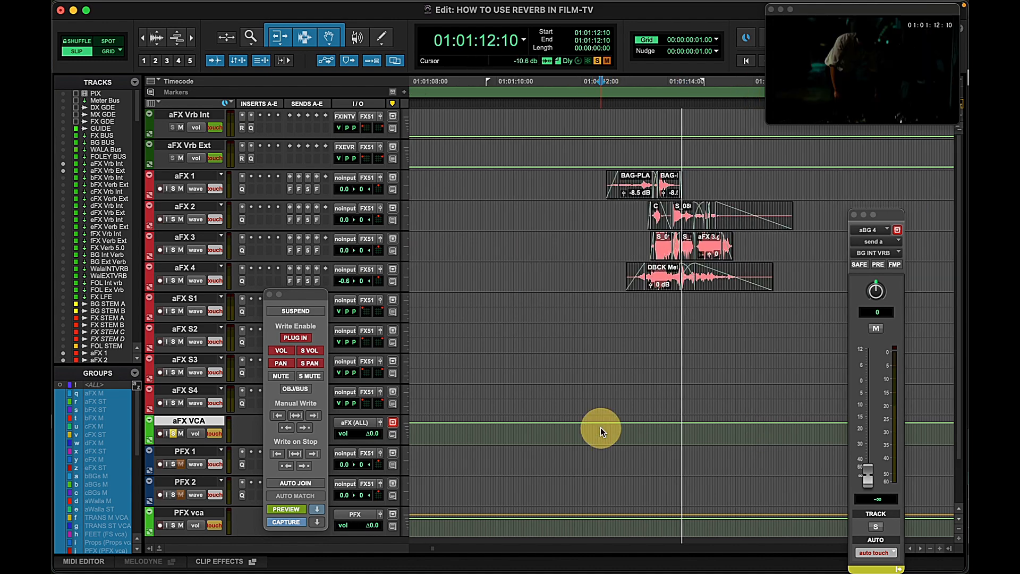
key(space)
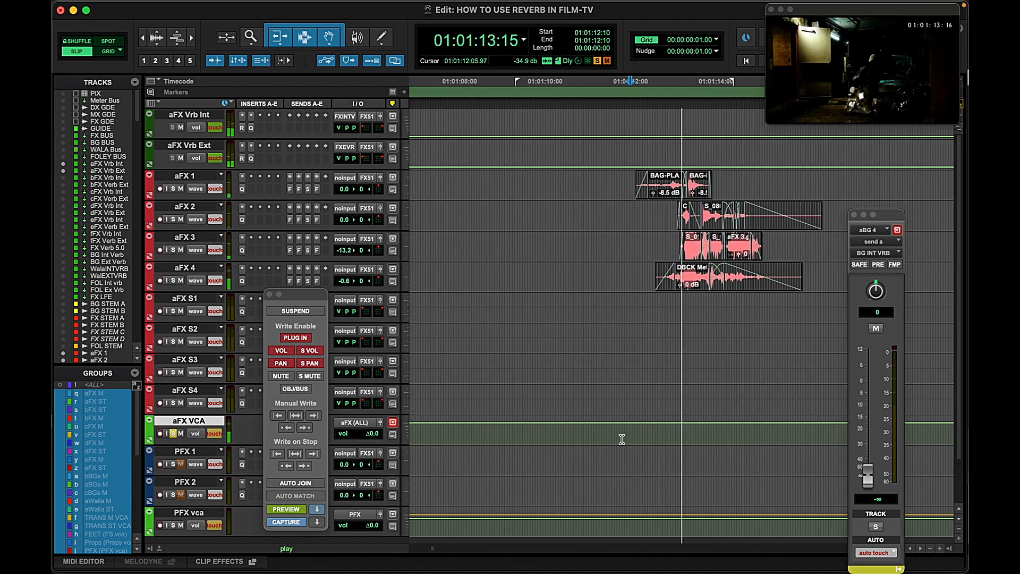
key(super+equal)
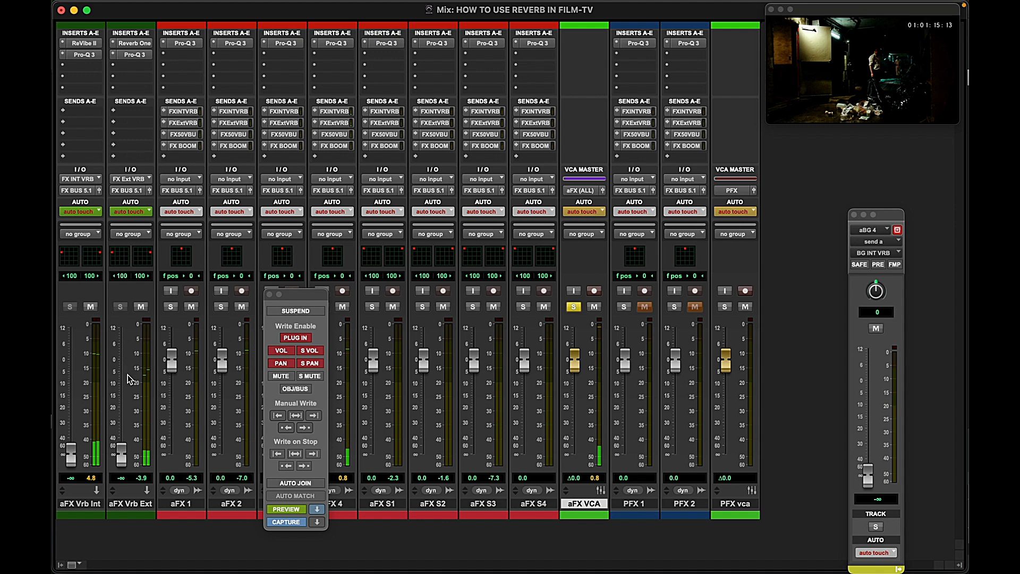
key(space)
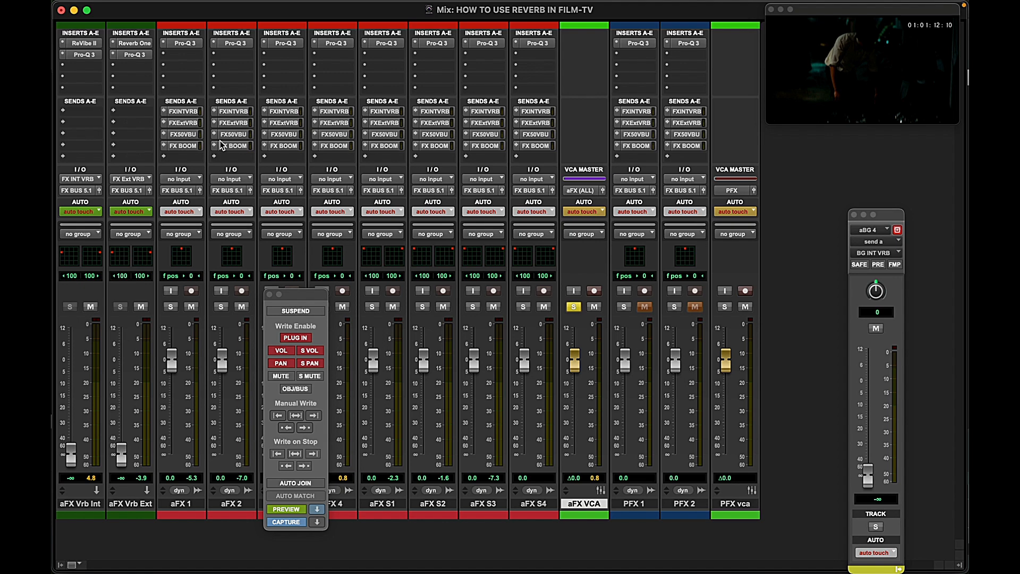
Unhide the FX Verb 5.0 track and bring up the mixer with its channel strip
key(super+equal)
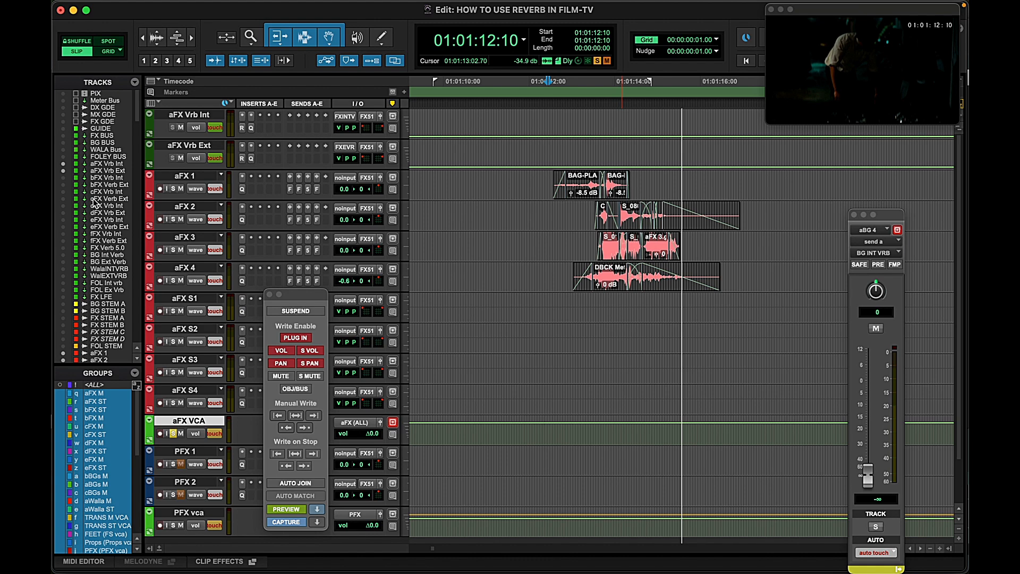
scroll(95, 202, down, 1)
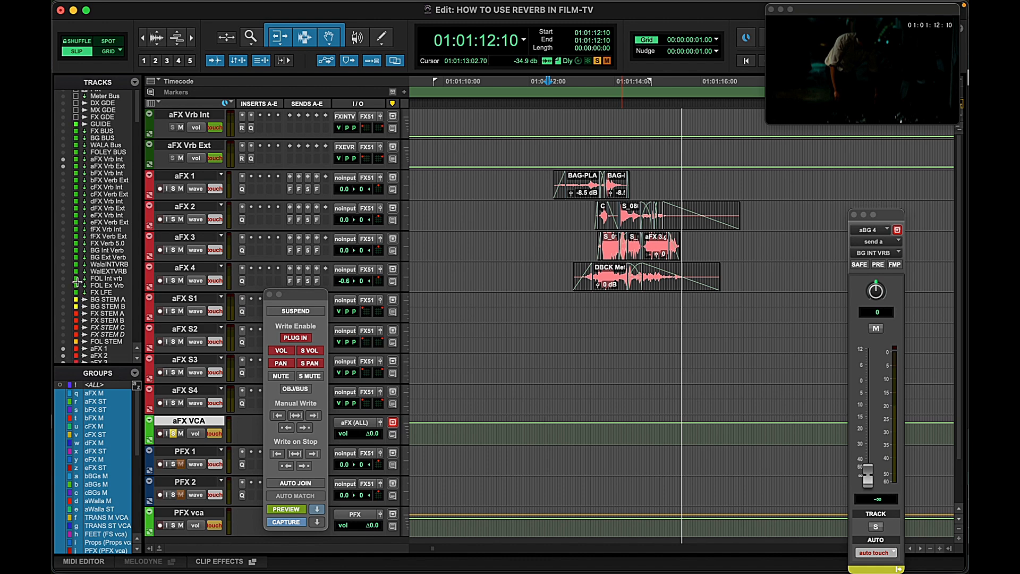
scroll(89, 194, up, 1)
click(62, 248)
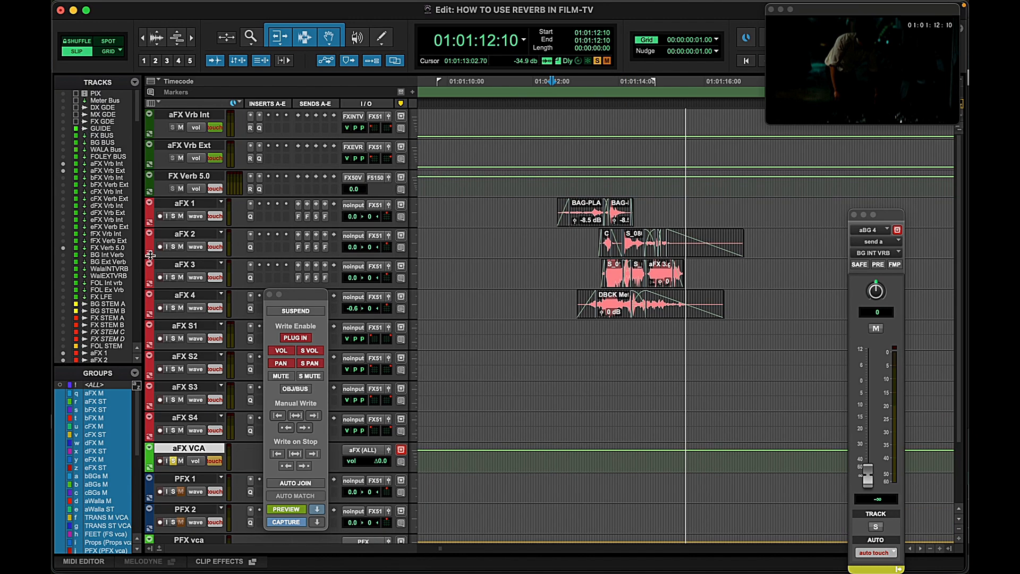
key(super+equal)
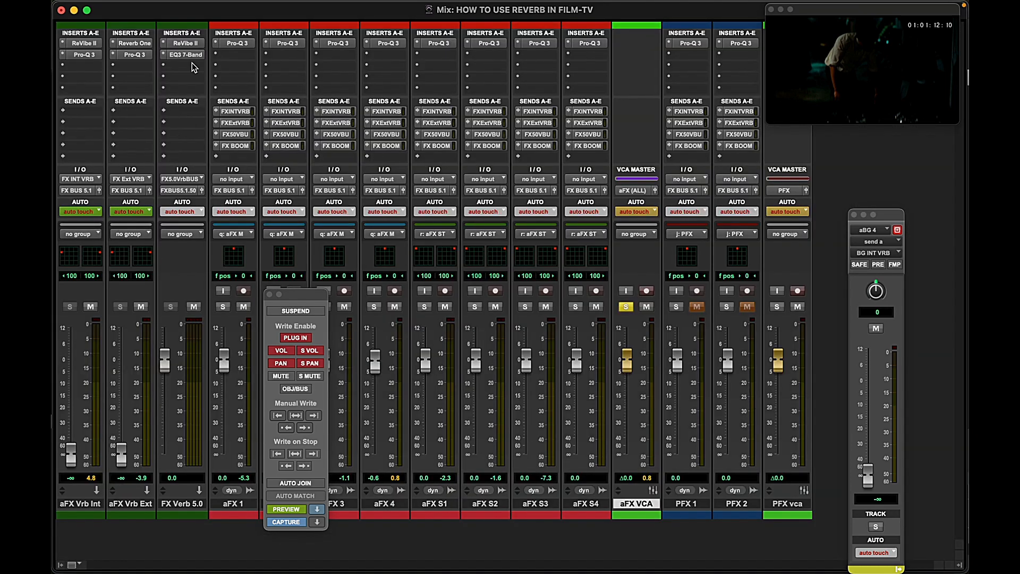
Open the ReVibe II reverb on FX Verb 5.0 and examine its preset and cathedral settings
click(188, 506)
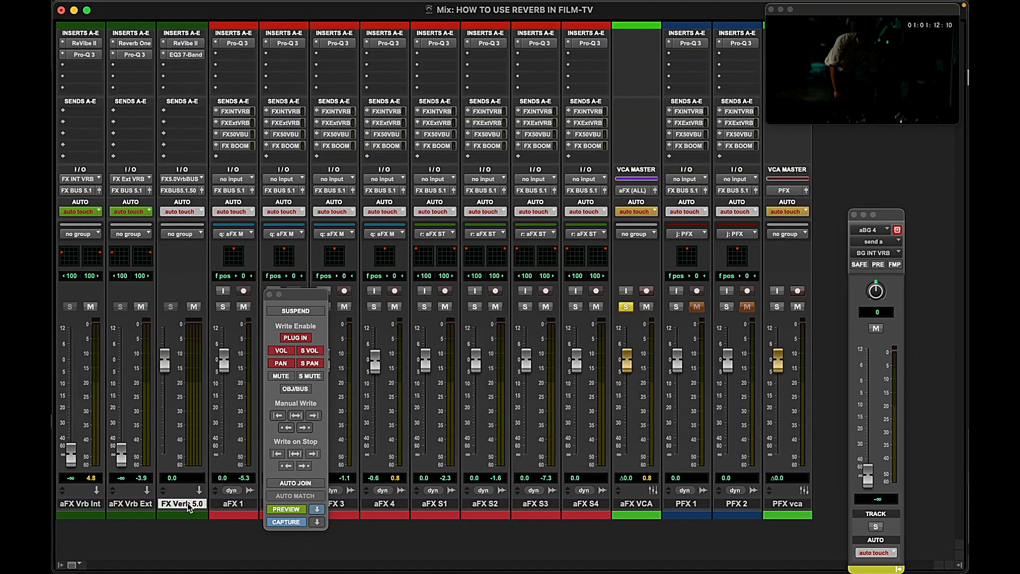
click(192, 43)
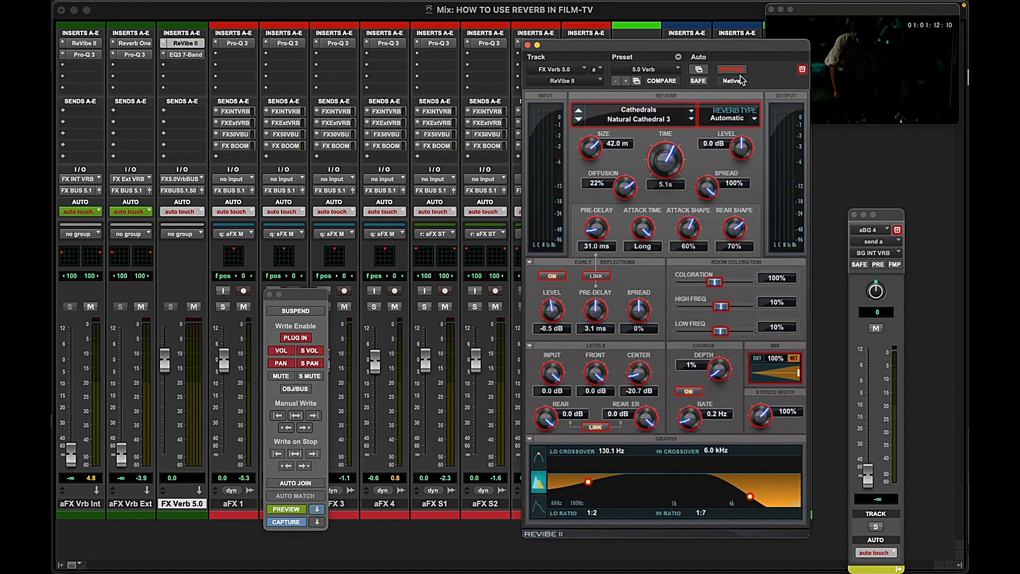
drag(625, 50, 563, 52)
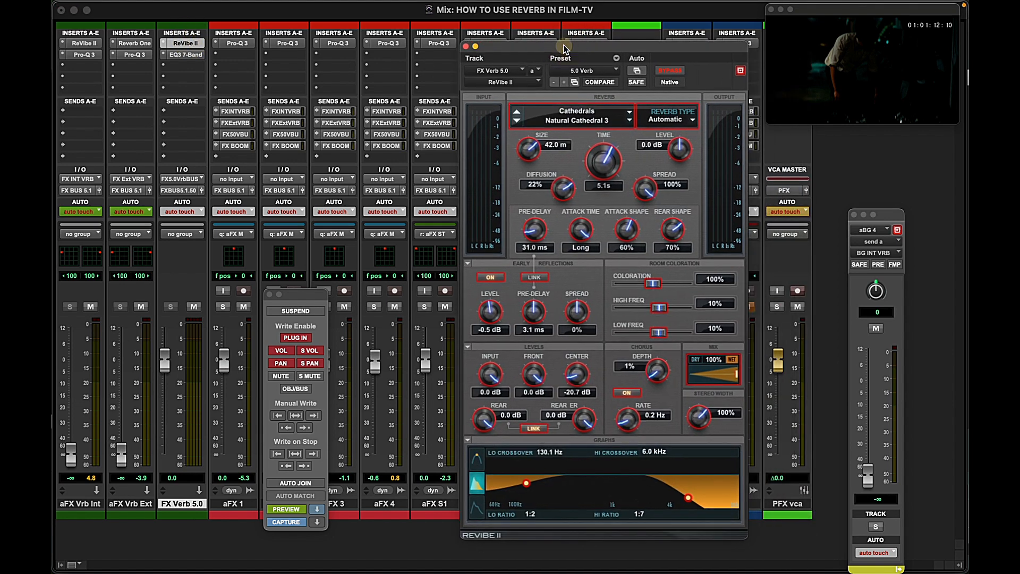
click(581, 73)
click(569, 91)
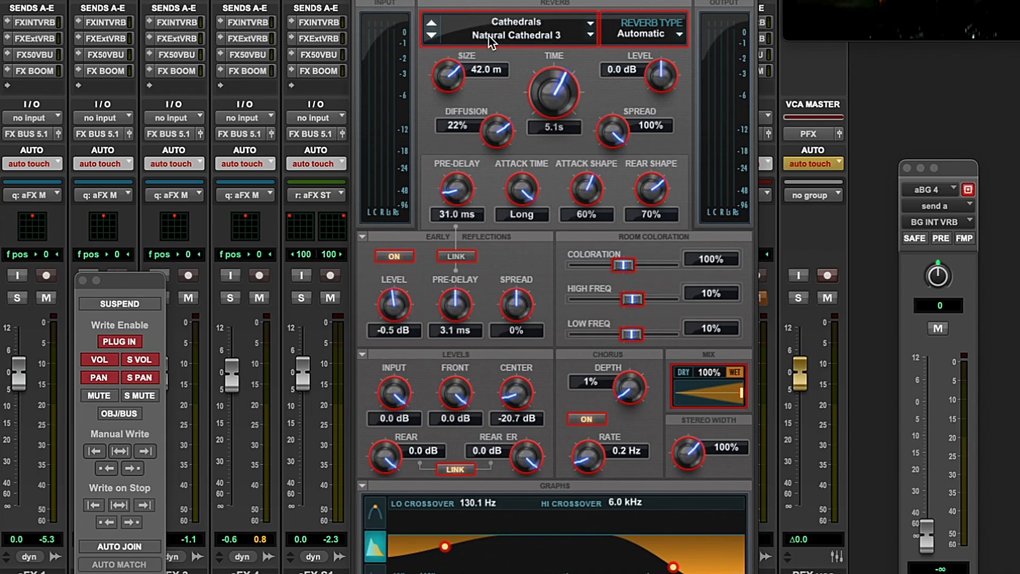
drag(667, 46, 569, 70)
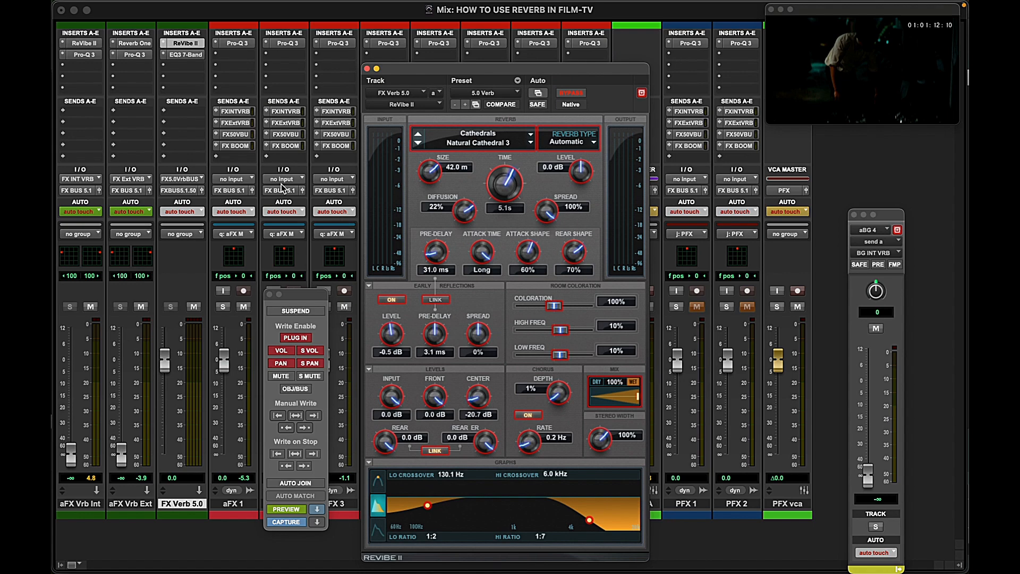
key(super+equal)
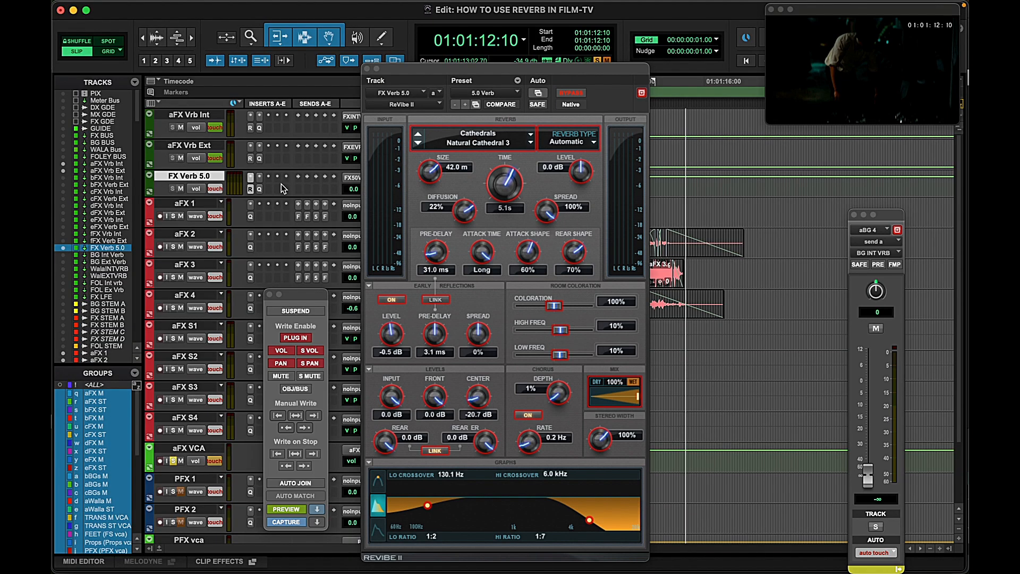
key(super+equal)
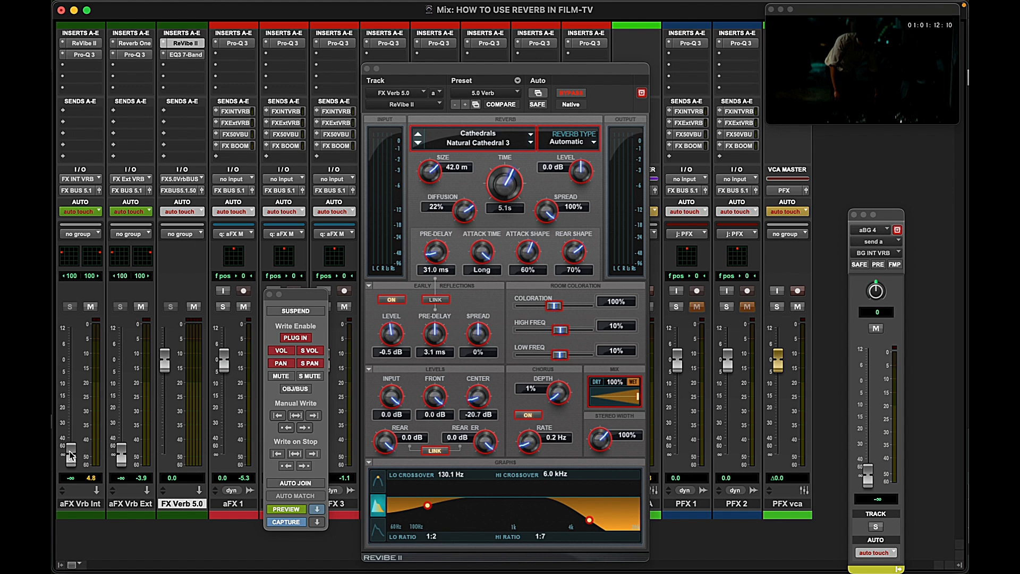
mouse_move(70, 455)
mouse_down()
mouse_move(71, 412)
mouse_move(69, 464)
mouse_up()
Inspect aFX S1's send to the FX 5.0 Verb BUS, close it, and move the automation window clear of the aFX channels
drag(608, 72, 818, 84)
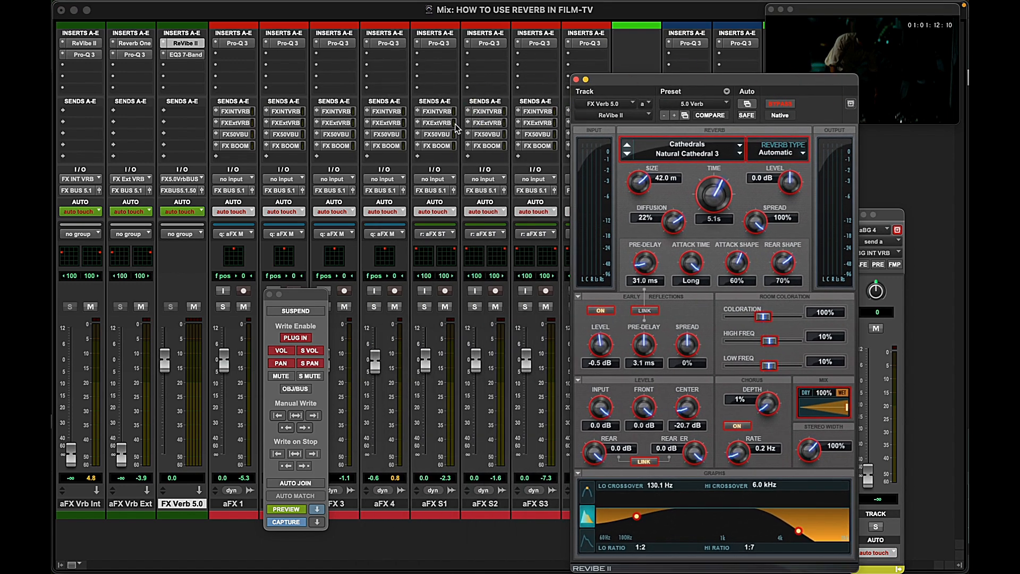
click(439, 135)
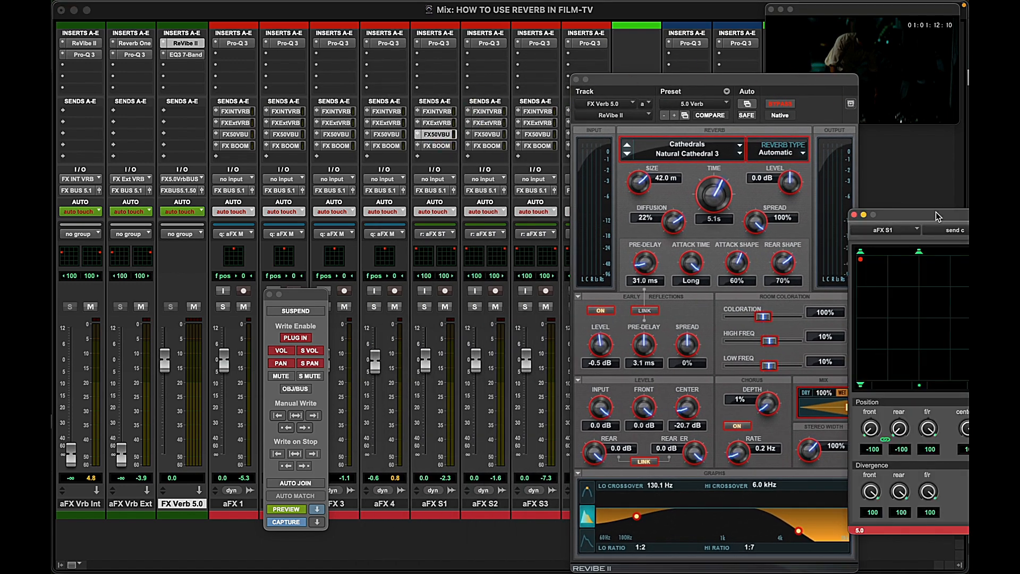
drag(938, 216, 326, 176)
drag(398, 343, 273, 192)
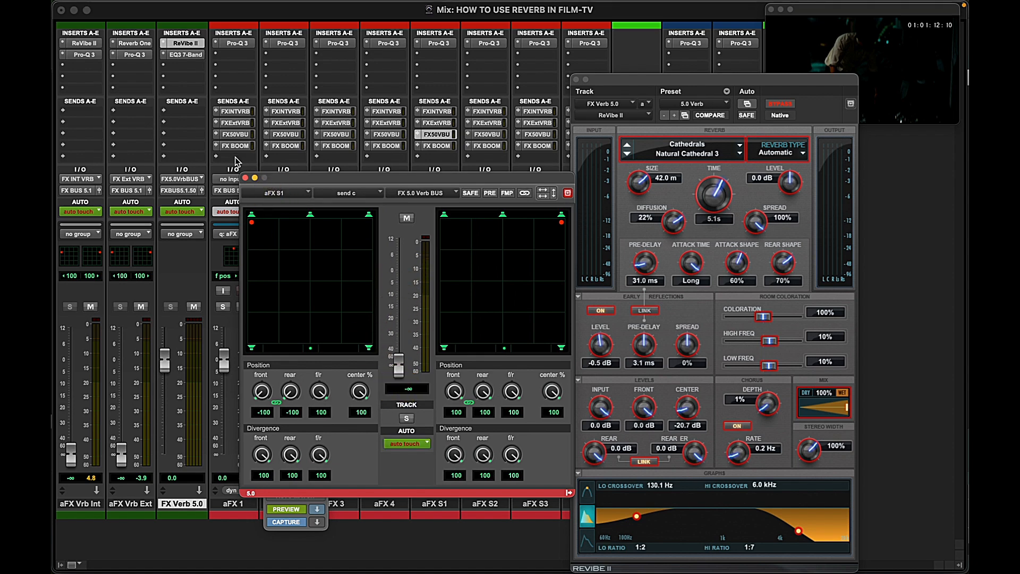
click(245, 178)
drag(294, 295, 103, 176)
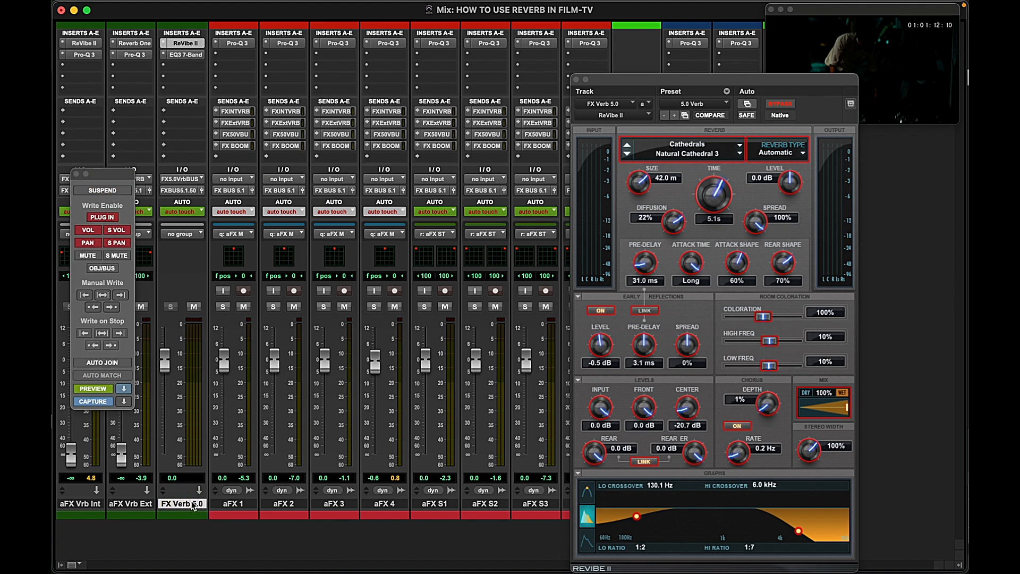
Open aFX 1's send C to the FX 5.0 Verb BUS and place its window beside the reverb plug-in
click(235, 135)
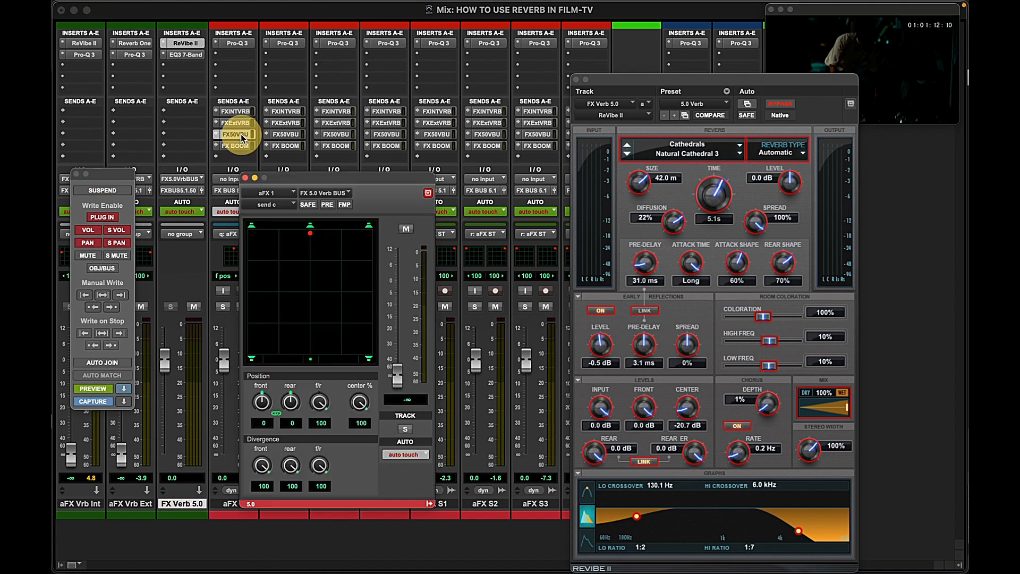
drag(347, 180, 466, 246)
drag(475, 281, 486, 283)
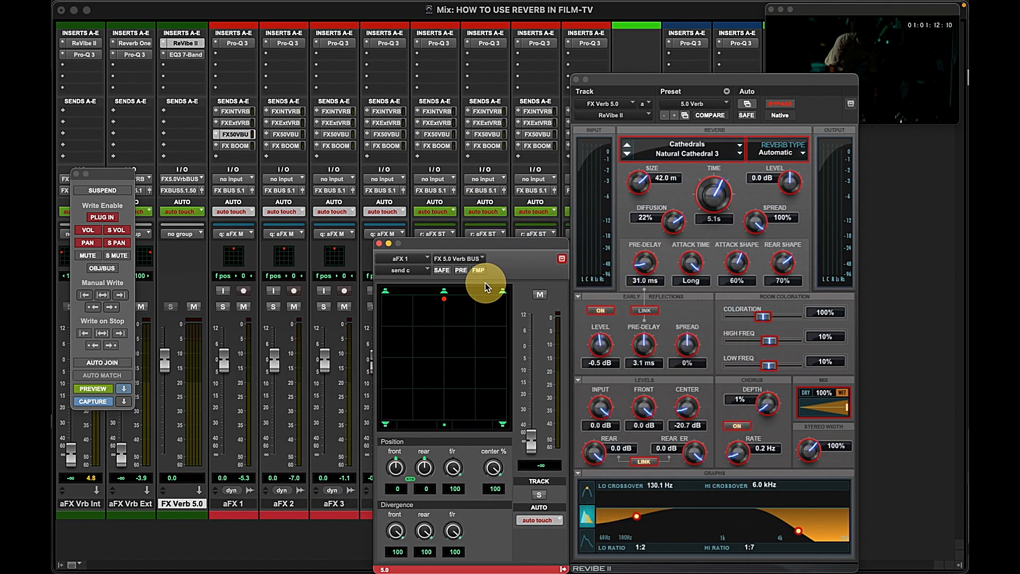
In the timeline, uncover the clips and select 01:01:12:05 to 01:01:18:11 across aFX 1 to aFX 4
key(super+equal)
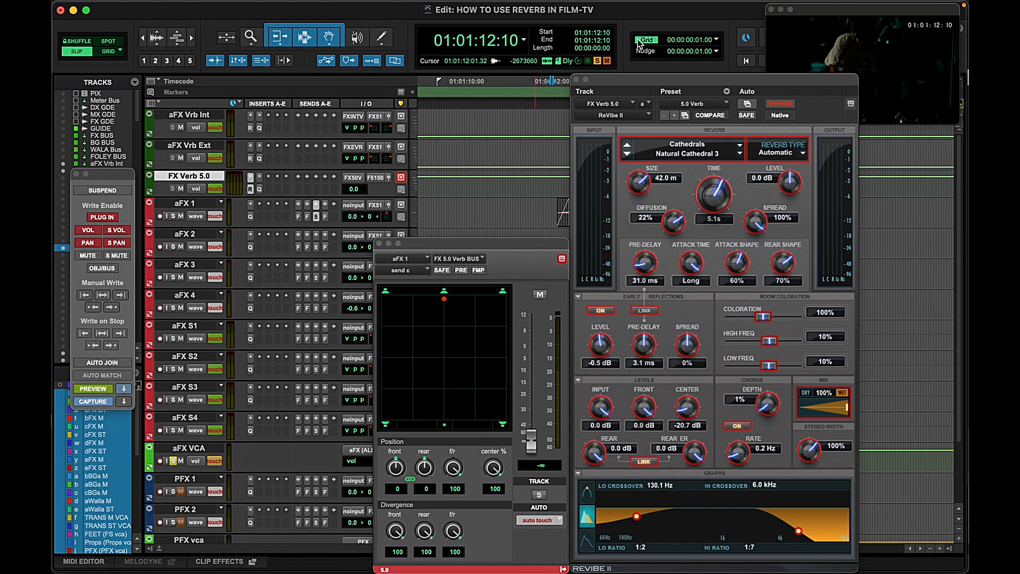
drag(638, 79, 764, 80)
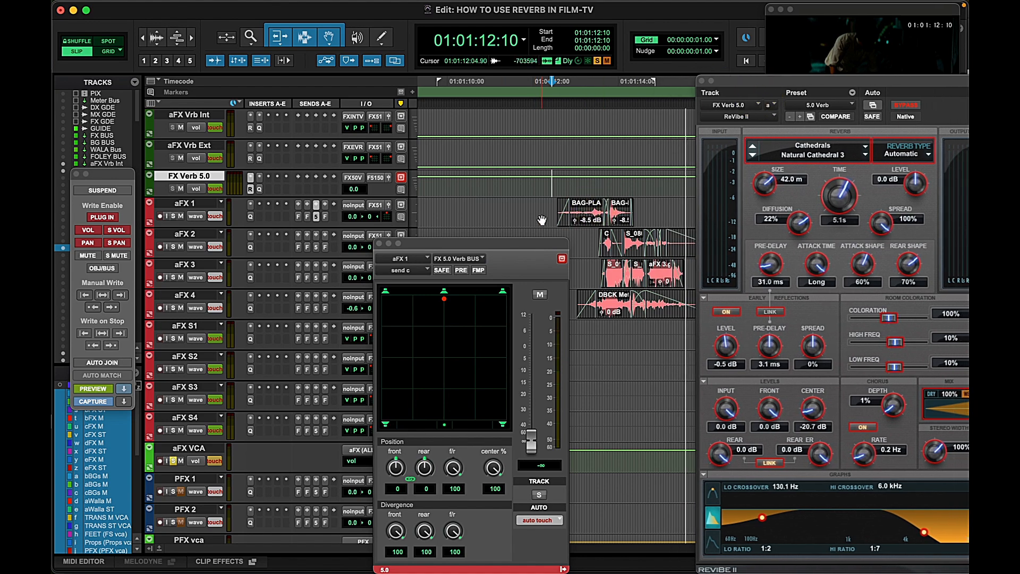
click(558, 205)
key(super+bracketleft)
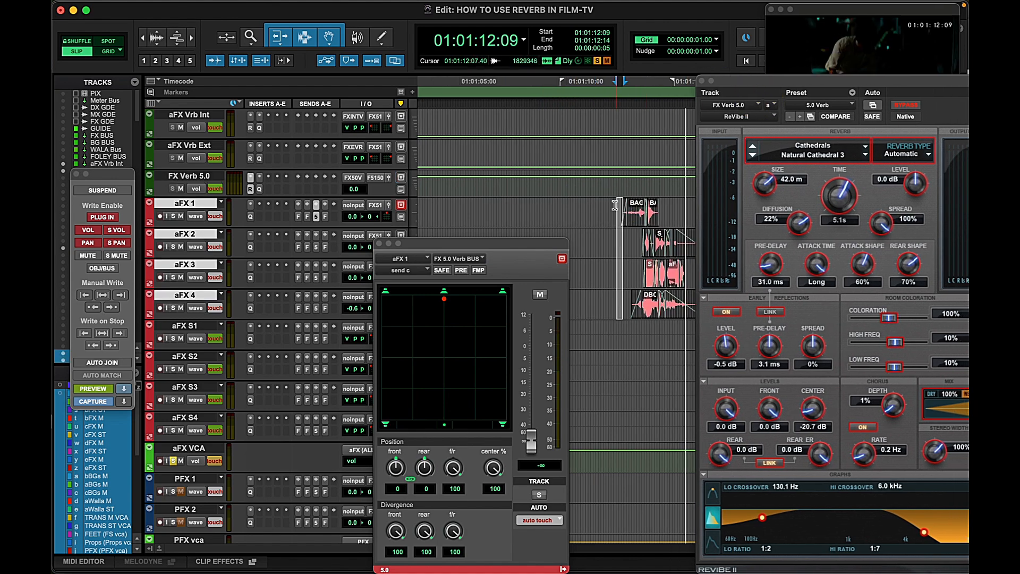
drag(615, 207, 748, 214)
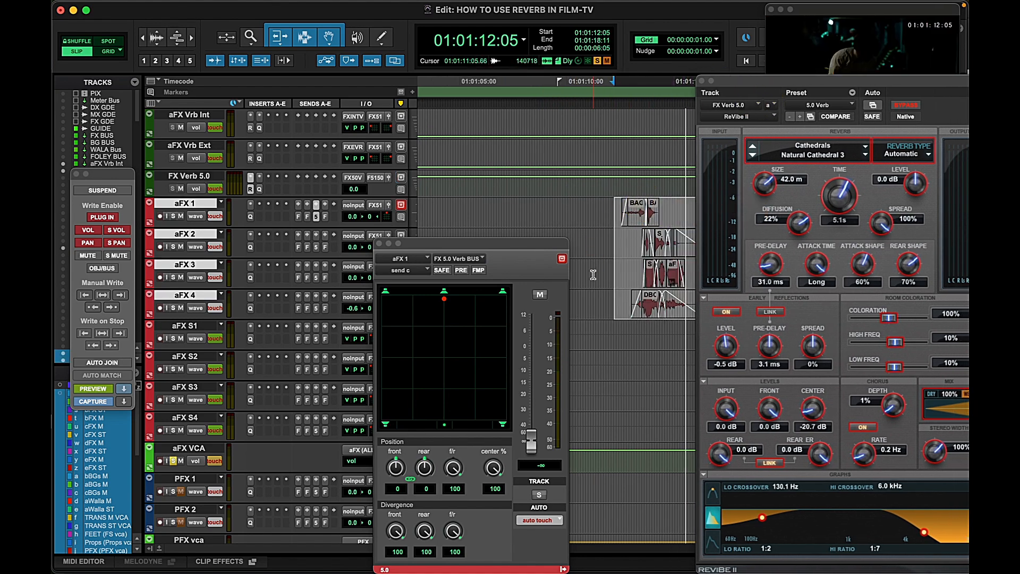
Shorten the selection across aFX 1 to aFX 4 to end at 01:01:17:01, moving the reverb window out of the way
drag(764, 85, 804, 101)
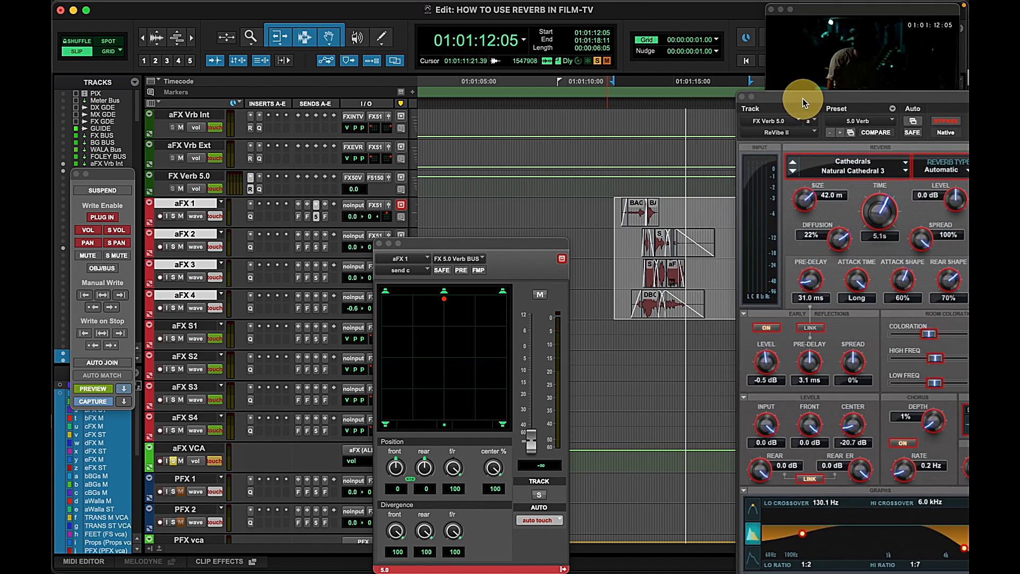
shift+click(712, 206)
drag(712, 206, 742, 185)
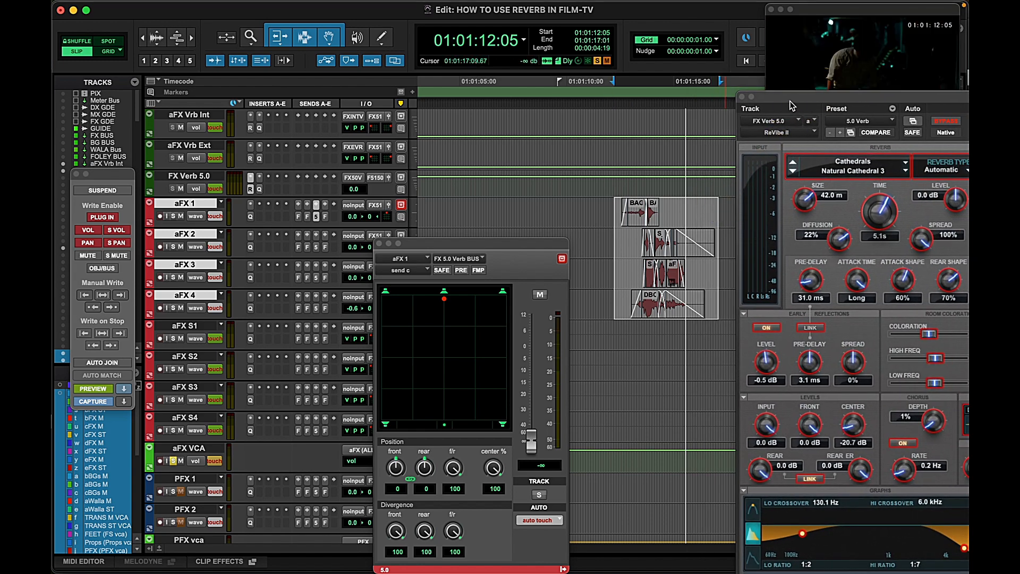
drag(792, 105, 726, 138)
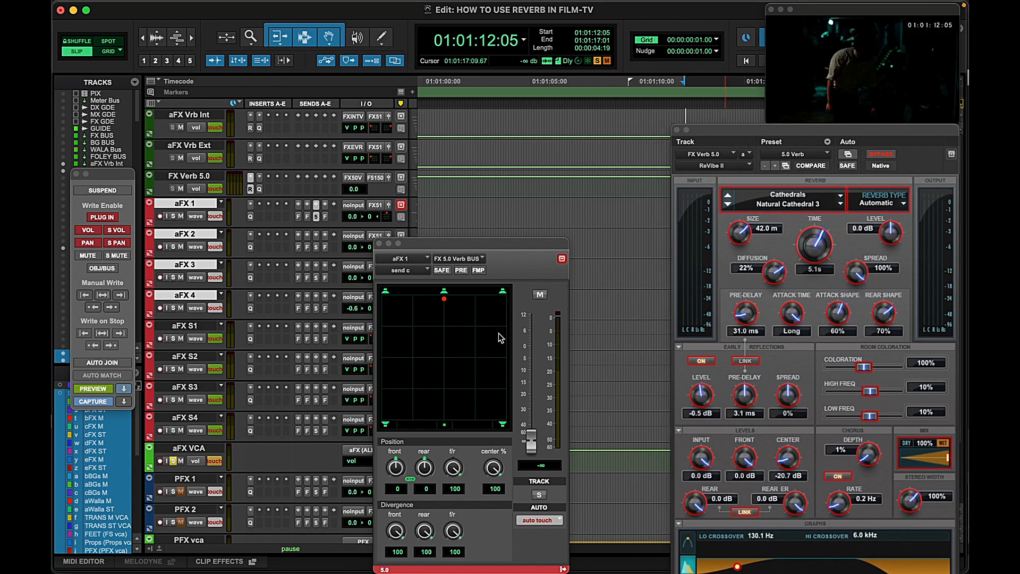
Play the selection and raise aFX 1's send C to the FX 5.0 Verb BUS to -6.5 dB
key(space)
drag(534, 442, 534, 366)
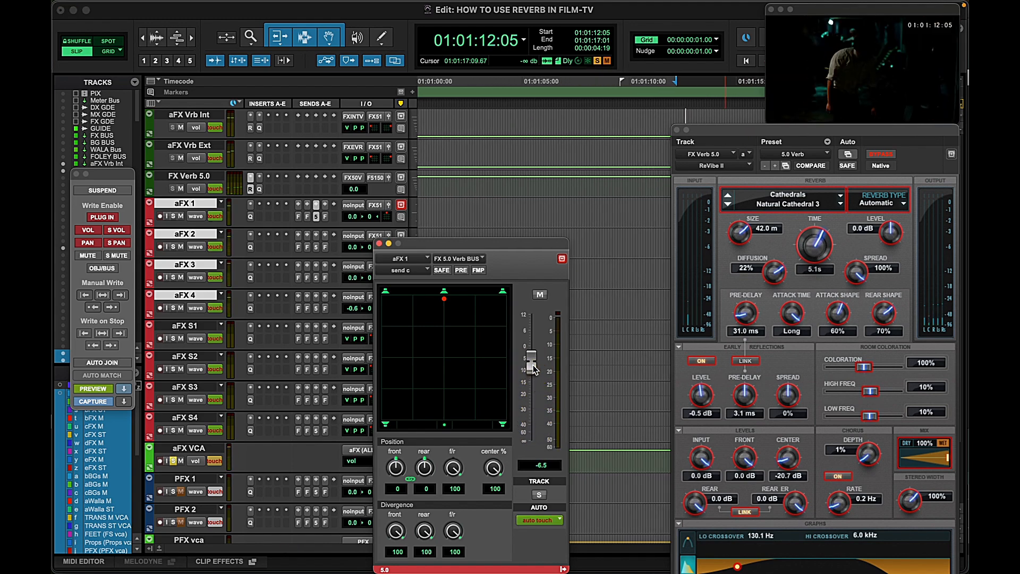
key(space)
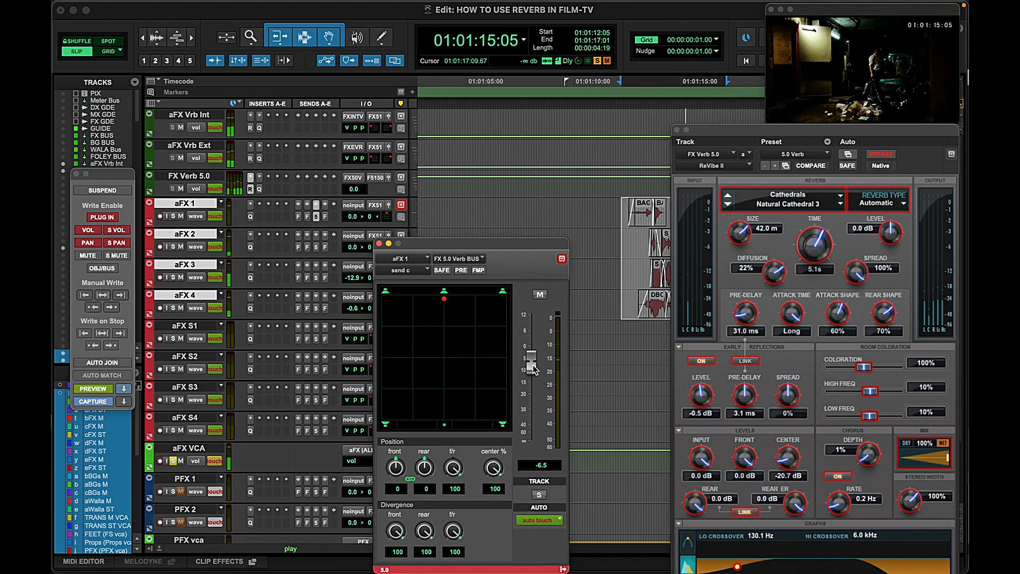
key(space)
Show the mixer, select FX Verb 5.0, and play the selection to examine its channel meters, then bring the whole ReVibe II window into view
key(super+equal)
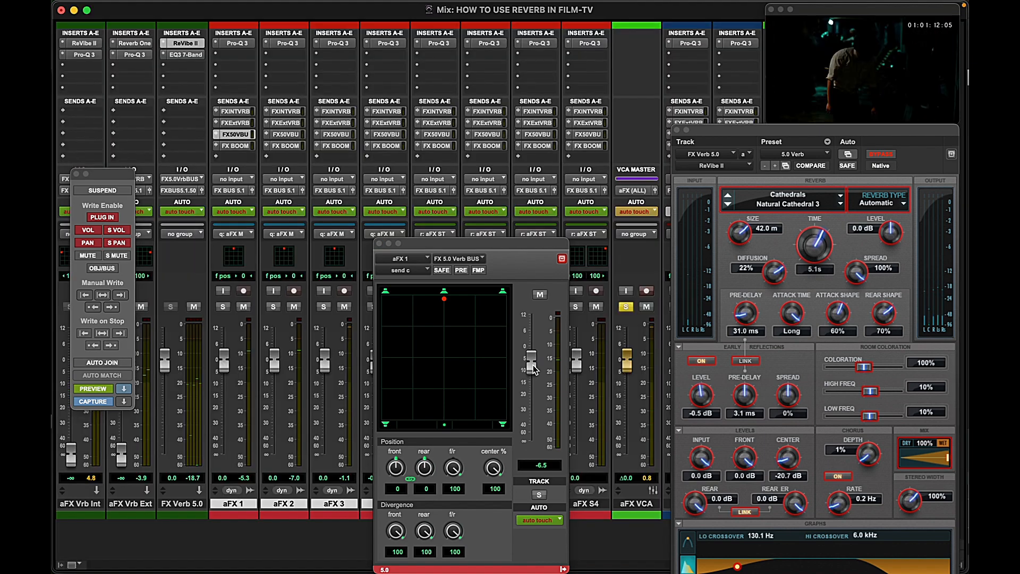
click(182, 502)
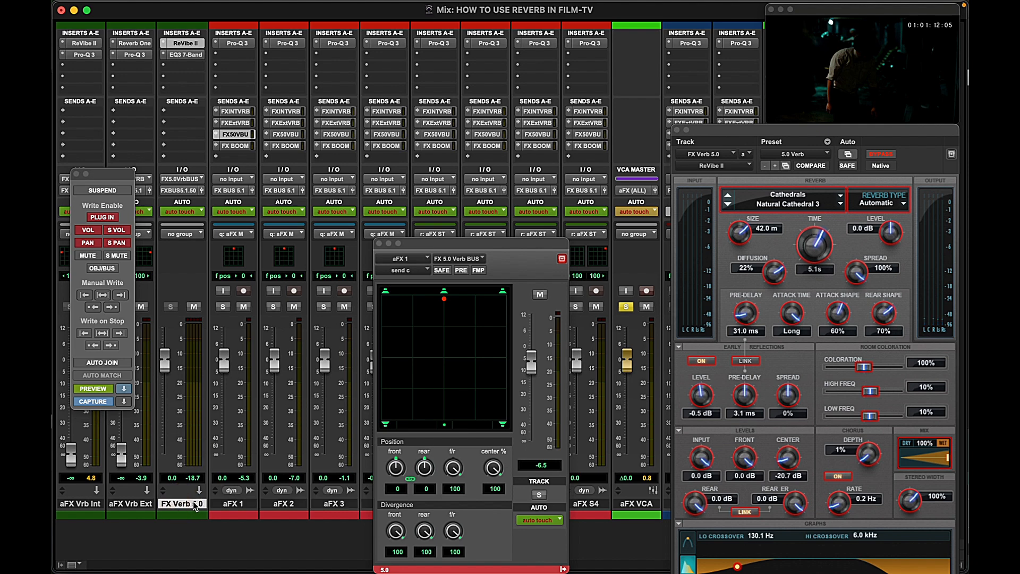
key(space)
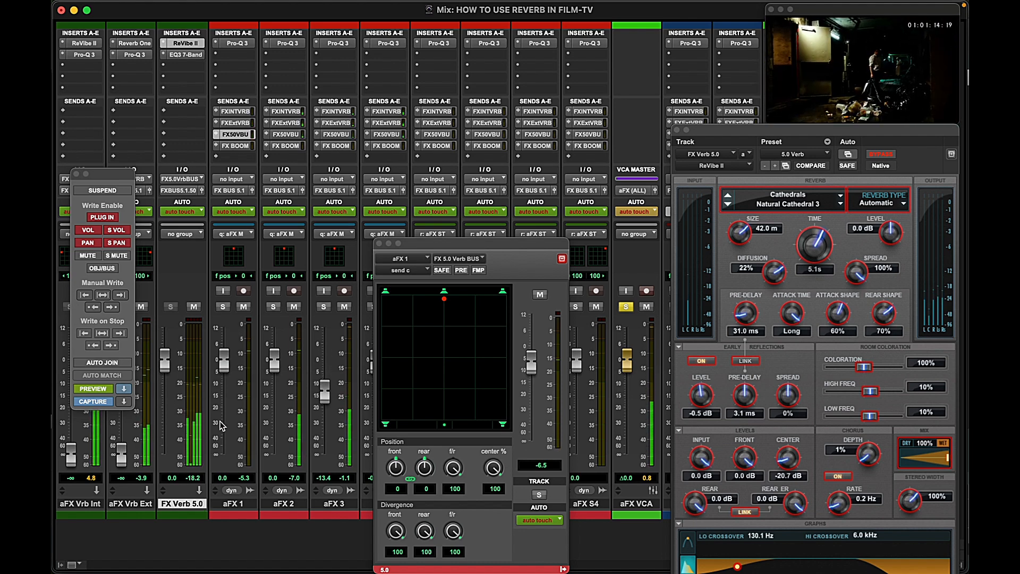
key(space)
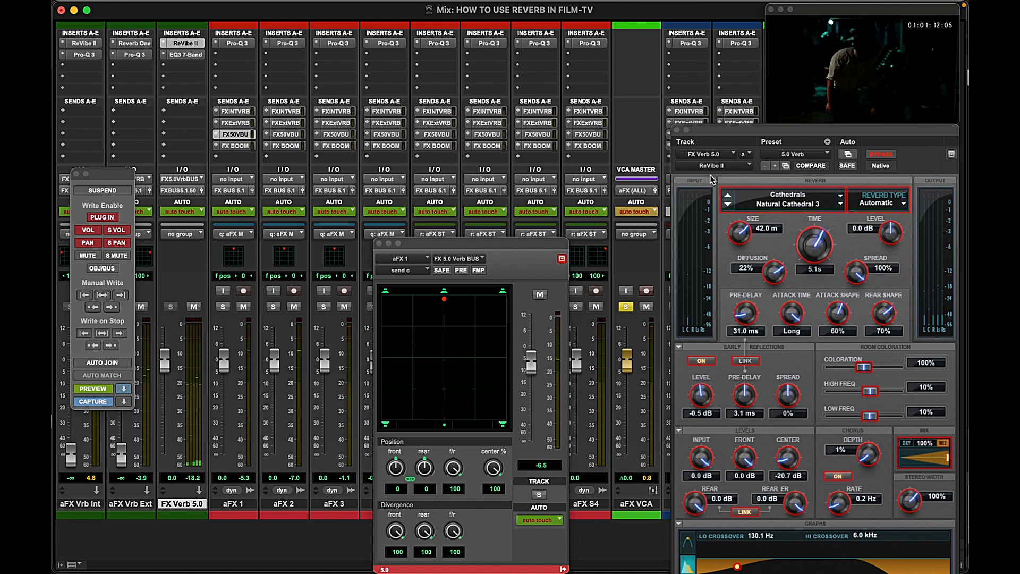
drag(773, 130, 667, 58)
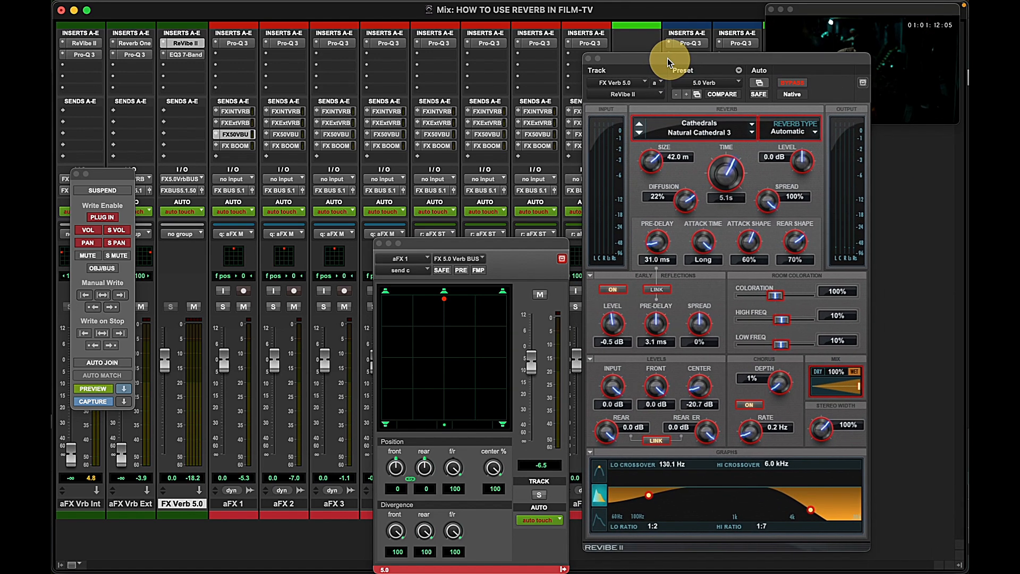
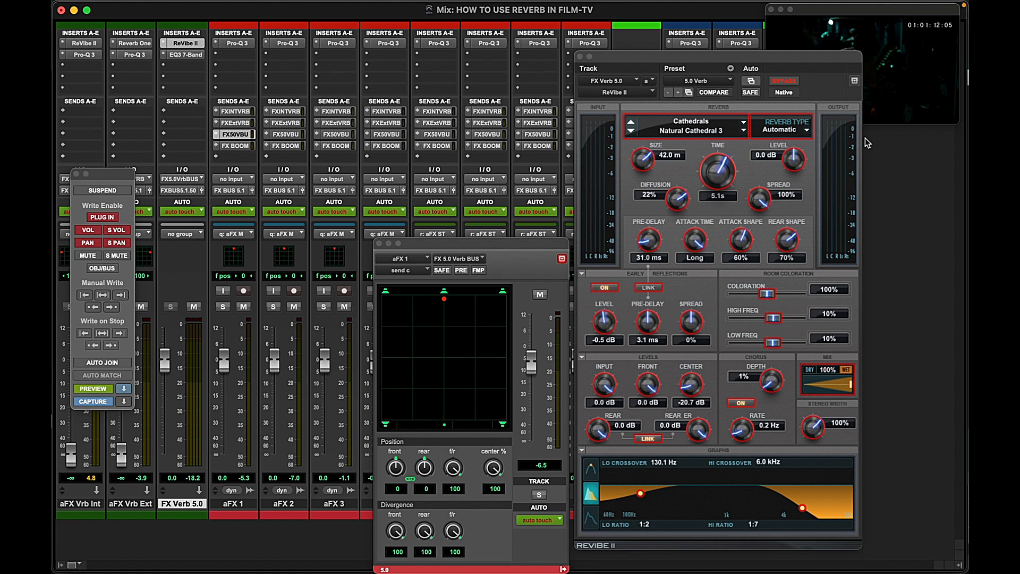
Examine which multichannel reverb plug-ins are available for an empty insert on FX Verb 5.0, without adding one
click(178, 66)
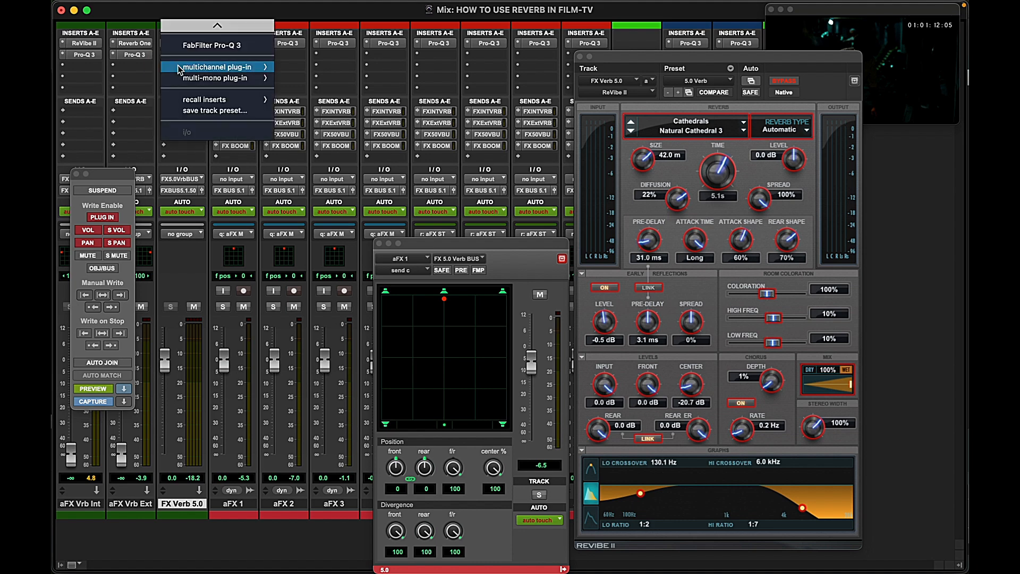
mouse_move(178, 68)
mouse_move(330, 93)
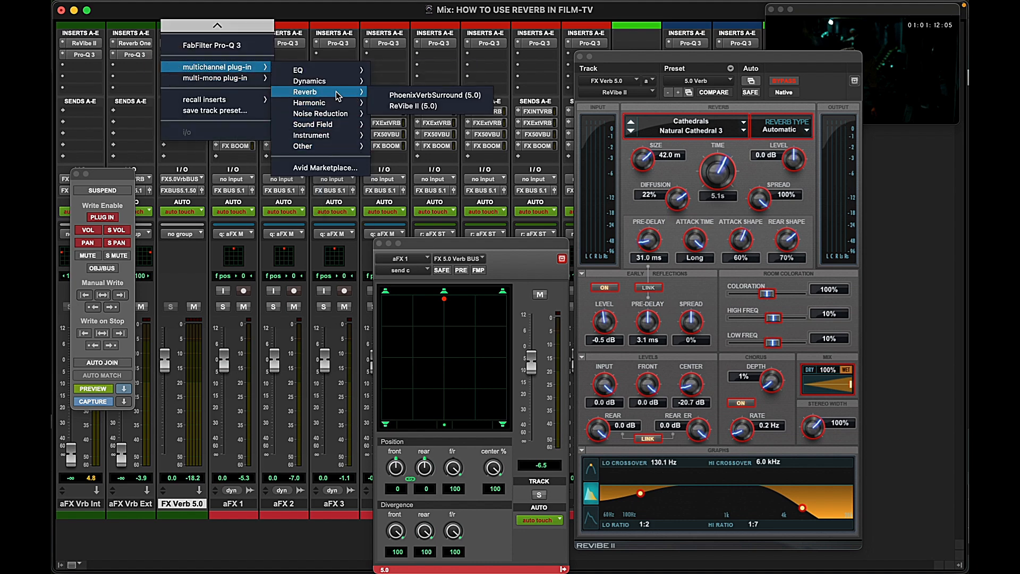
click(386, 17)
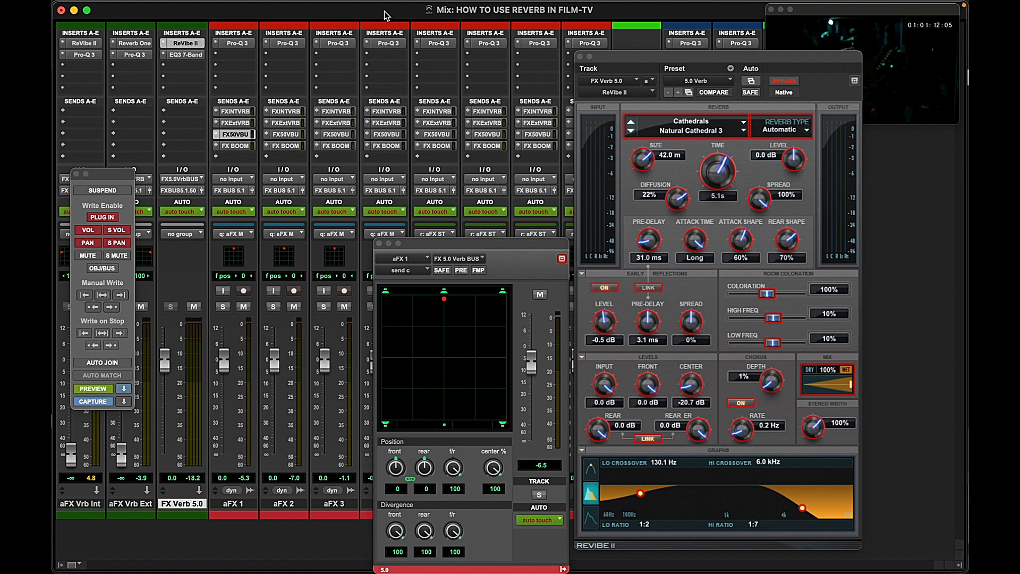
Inspect aFX 1's reverb sends, close the send window, and move the ReVibe II window away from the picture
click(238, 112)
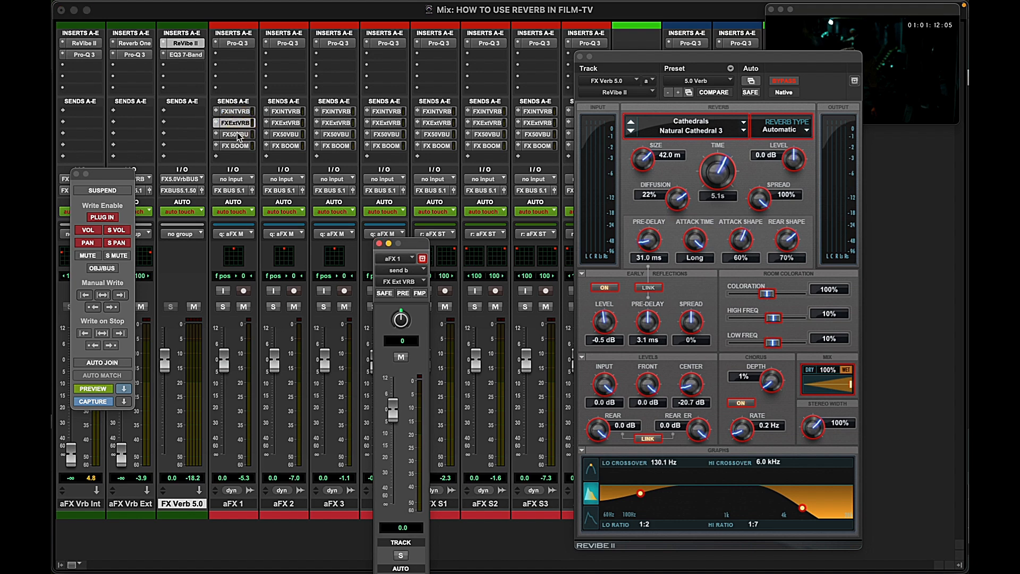
click(237, 135)
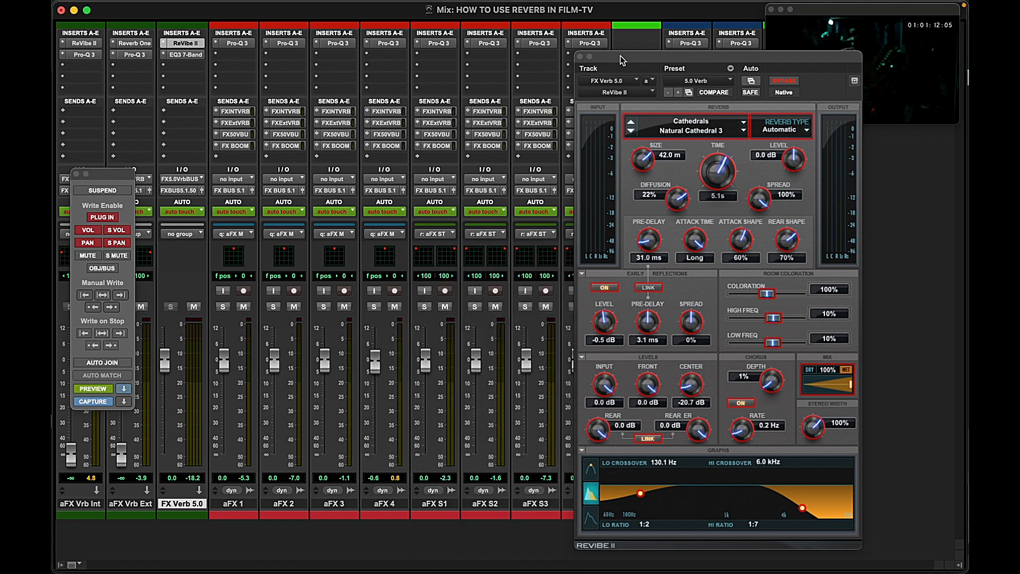
drag(622, 59, 548, 63)
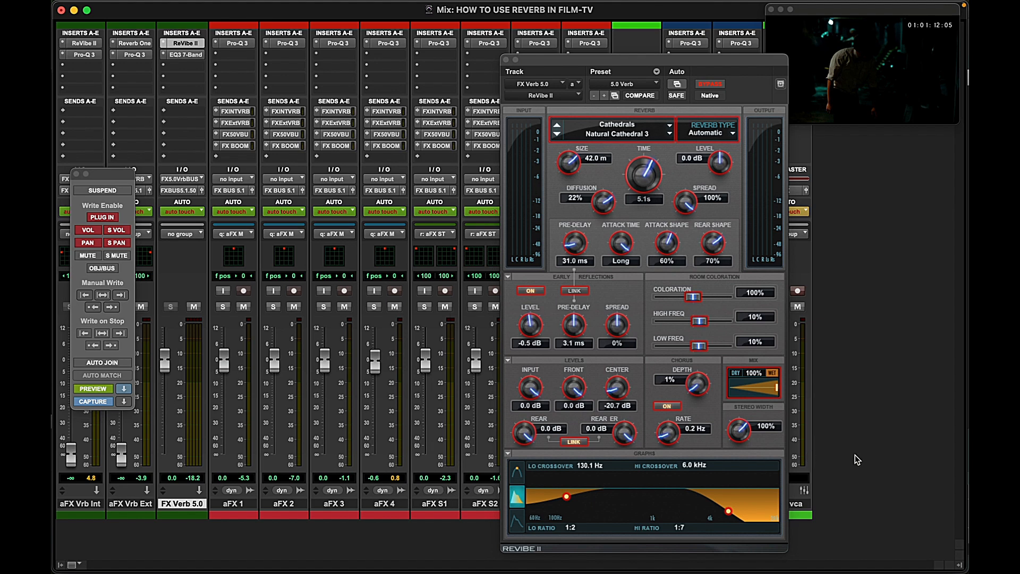
Switch to Soundminer, search the sound library for "gun", and audition 2:44 MACHINE GUN.L.wav
key(super+Tab)
key(super+Tab)
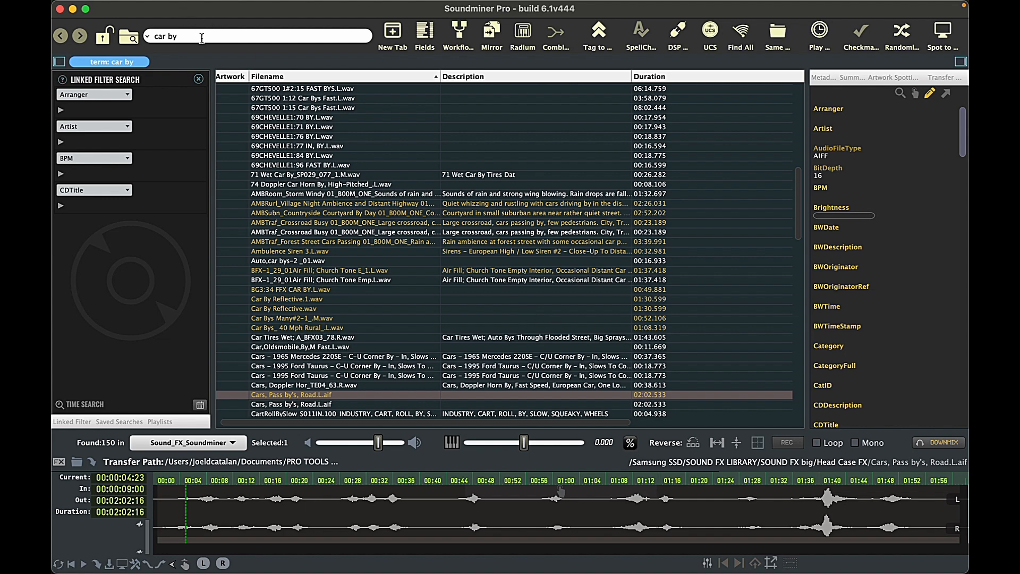
click(200, 39)
text(gun)
key(Return)
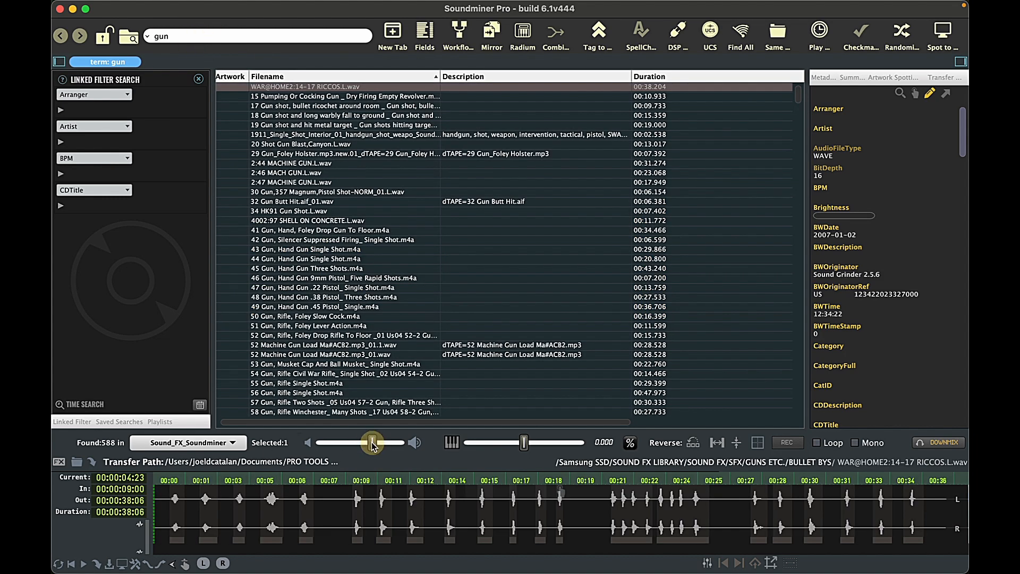
click(298, 165)
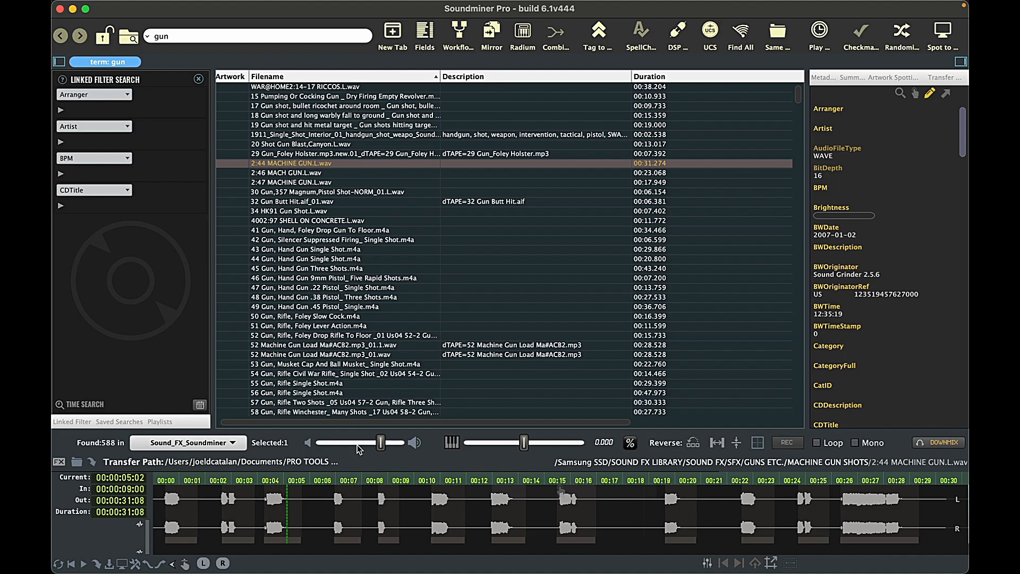
Return to Pro Tools and place the 244 MACHINE GUN.L clip on aFX 1 at 01:47:37:00, with the reverb window moved clear
key(super+Tab)
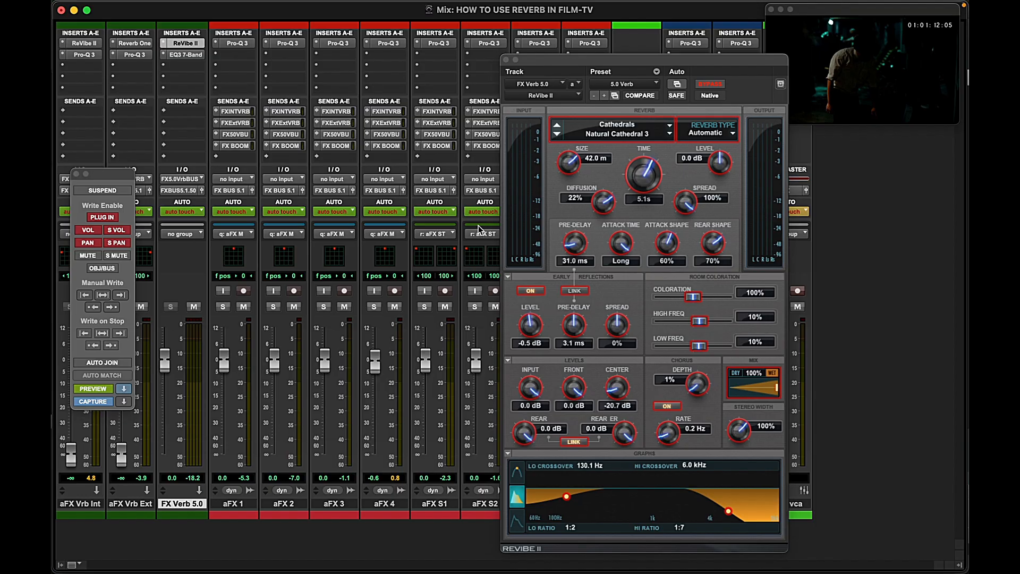
key(super+equal)
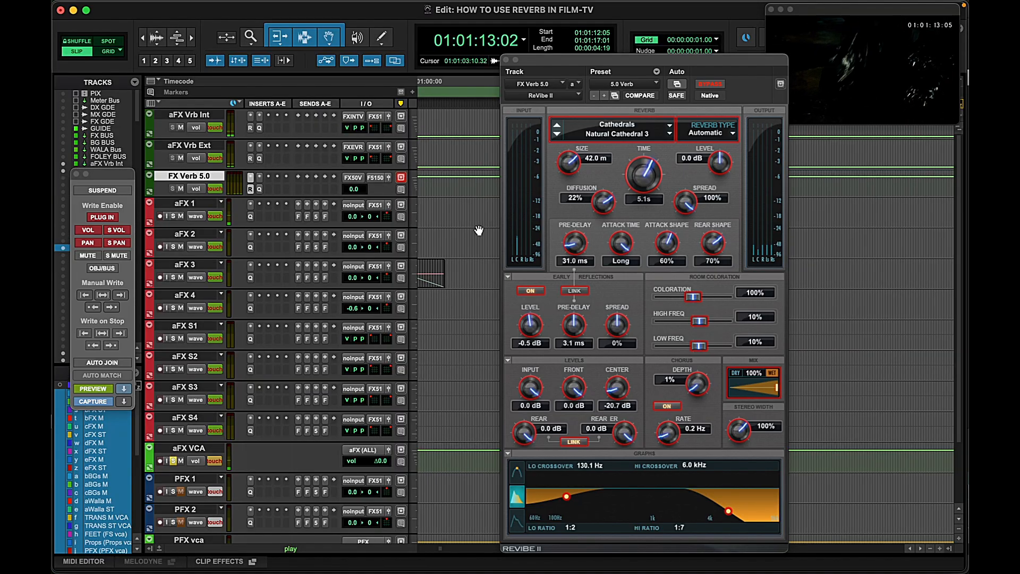
drag(531, 63, 715, 173)
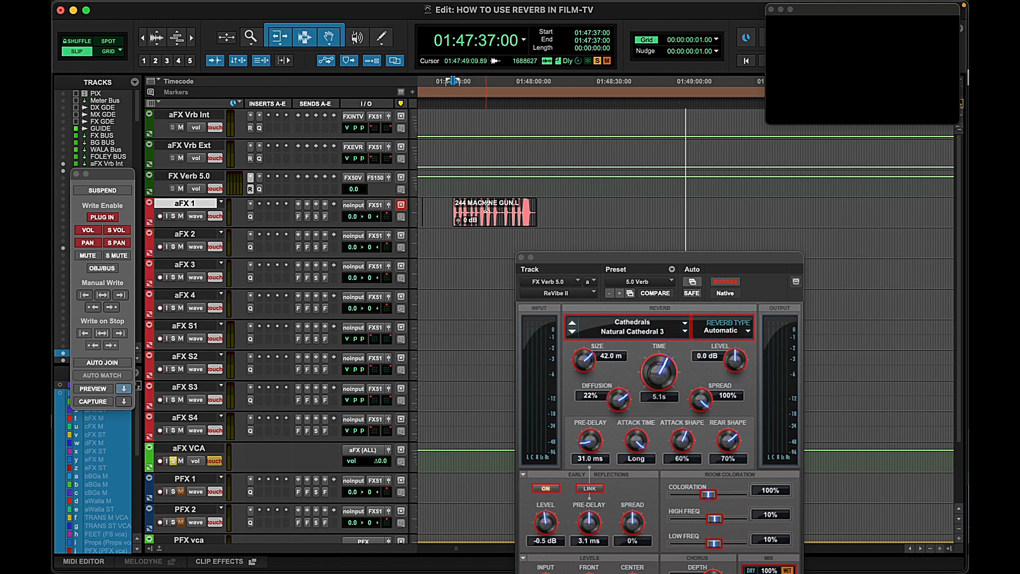
key(t)
key(t)
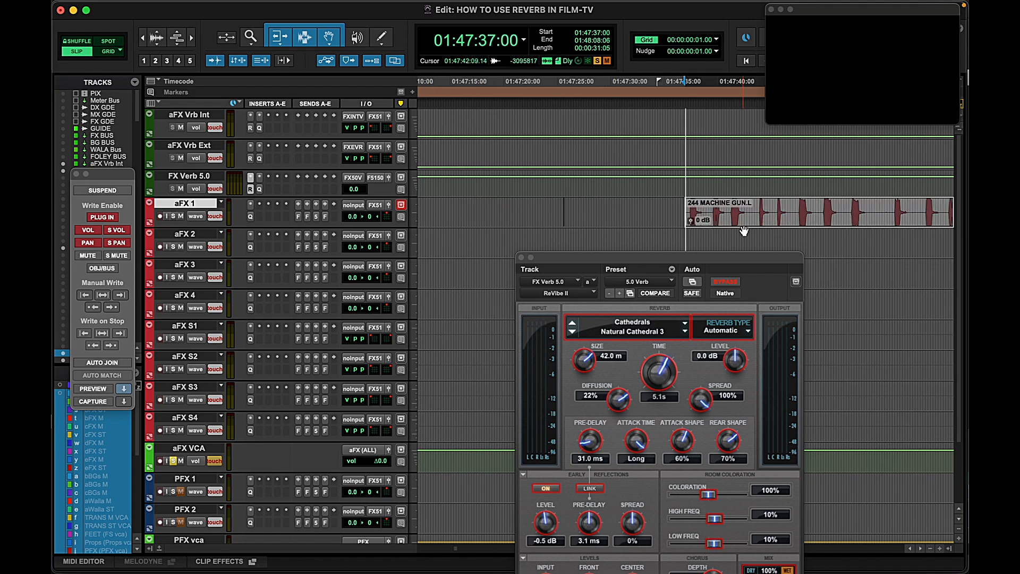
Open aFX 1's main output window, solo the track, and lower its volume to -7.8 dB in the mixer
click(390, 214)
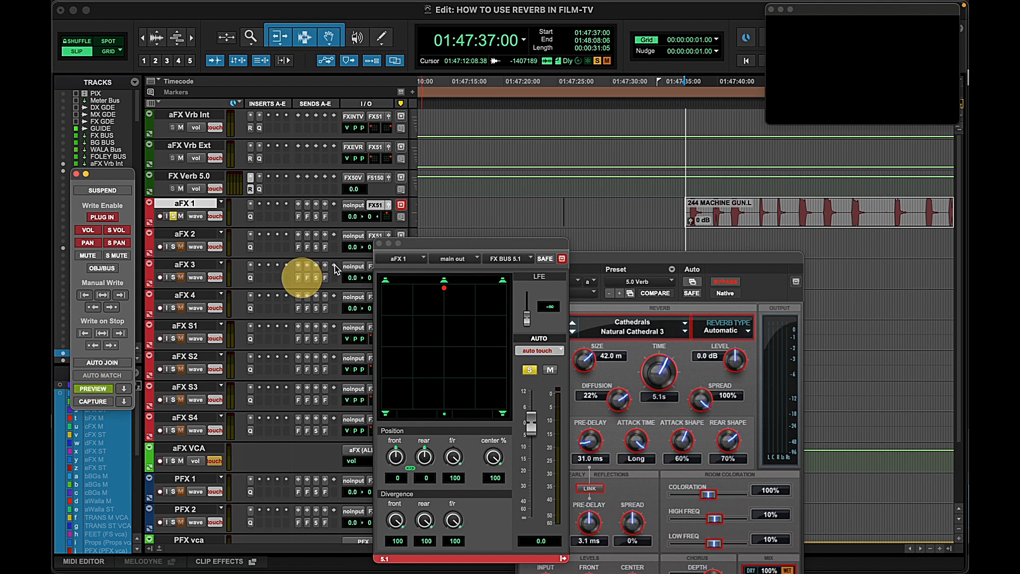
key(super+equal)
drag(223, 362, 222, 420)
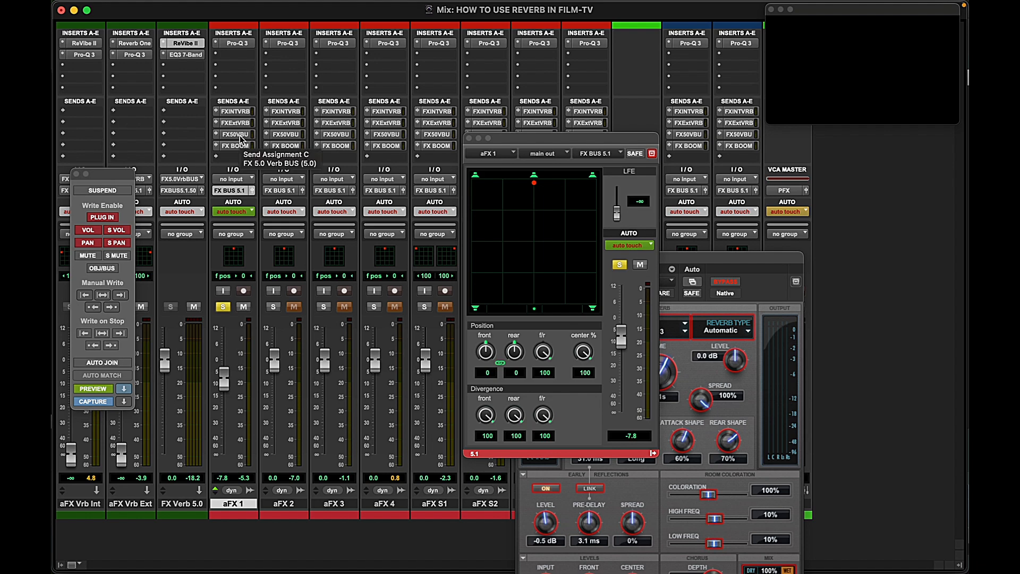
Open aFX 1's Pro-Q 3 equalizer and pull its high-cut band down to just below 1 kHz during playback
click(243, 45)
drag(861, 70, 730, 80)
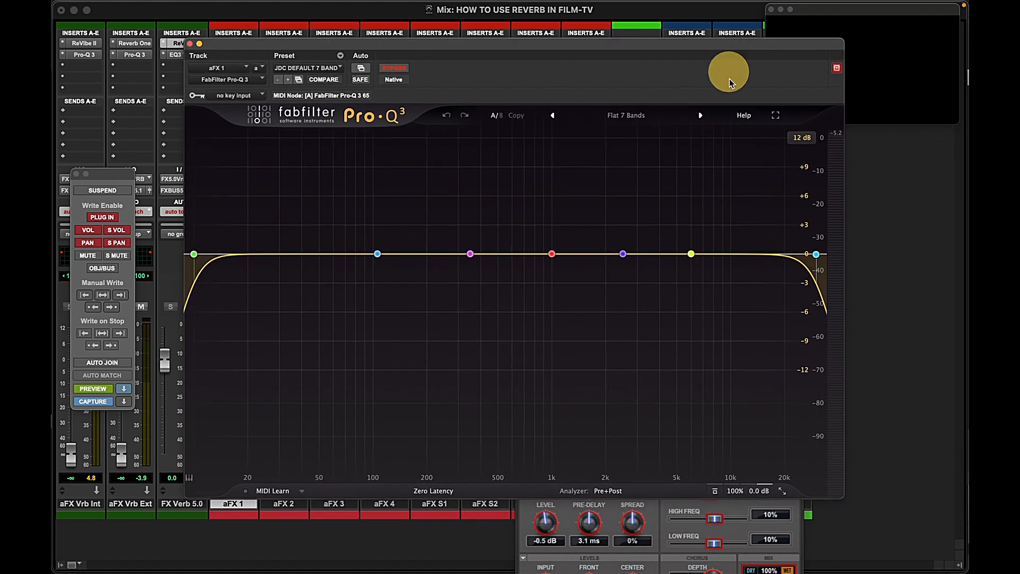
mouse_move(817, 256)
drag(816, 255, 541, 285)
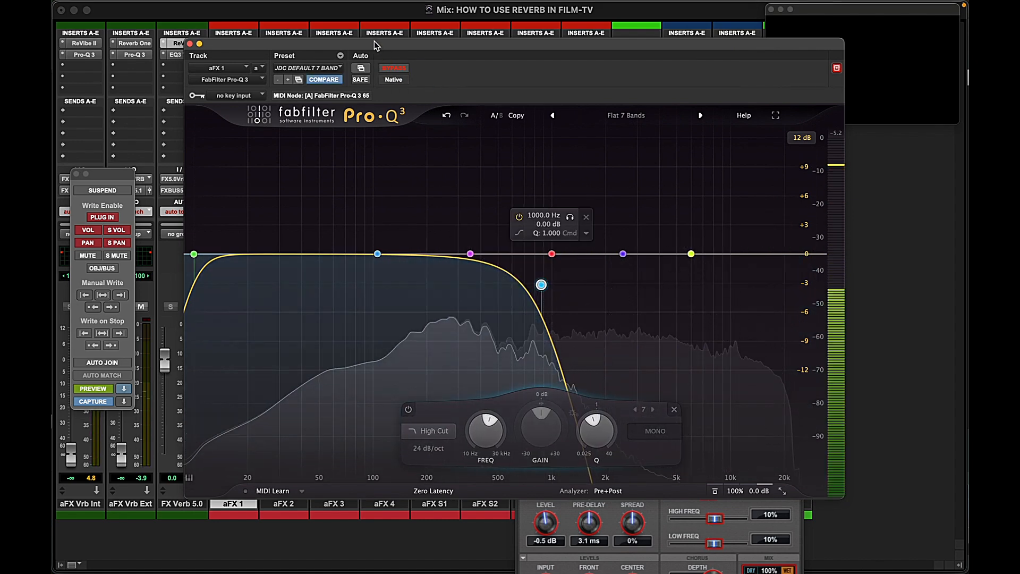
Raise aFX 1's send C to the FX 5.0 Verb BUS to -4.6 dB and move the Pro-Q 3 high cut to about 1135 Hz
drag(363, 43, 486, 35)
click(237, 134)
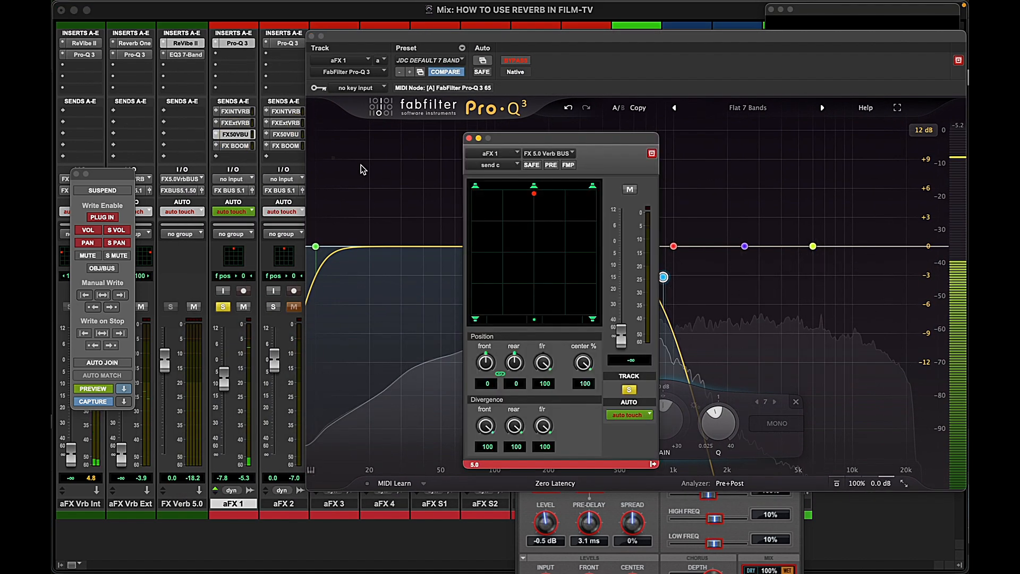
drag(621, 338, 625, 261)
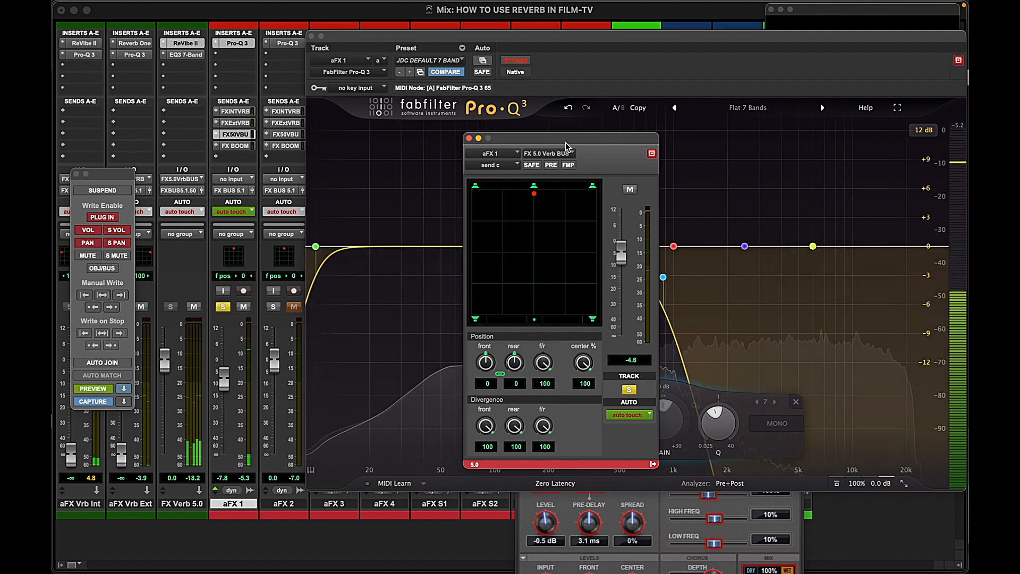
drag(566, 138, 285, 296)
drag(663, 277, 686, 275)
Write the previewed automation values on aFX 1 from 01:47:34:09 to 01:48:11:11 around the machine-gun clip, and place the cursor at 01:47:36:01
key(super+equal)
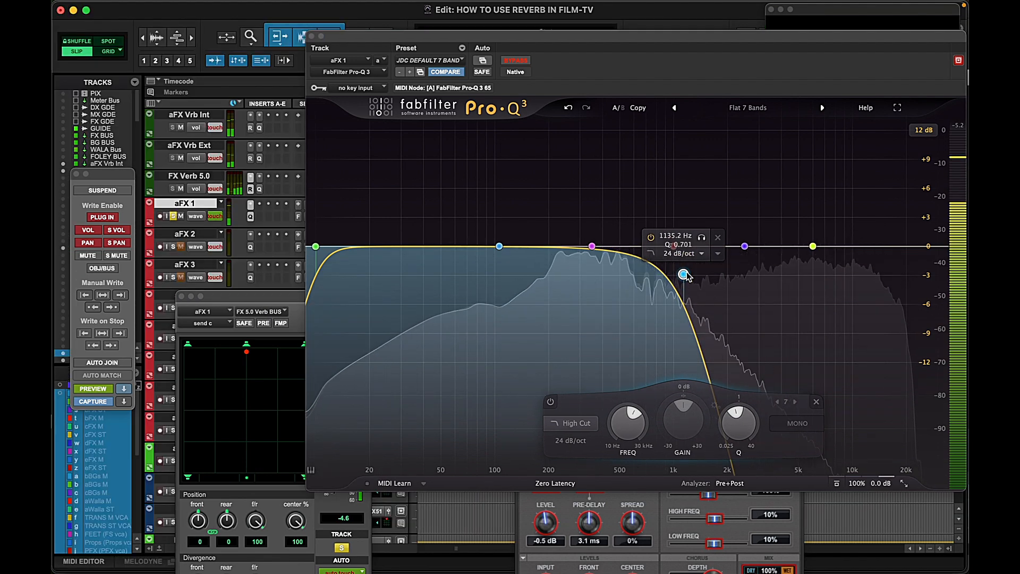
drag(314, 34, 872, 114)
key(r)
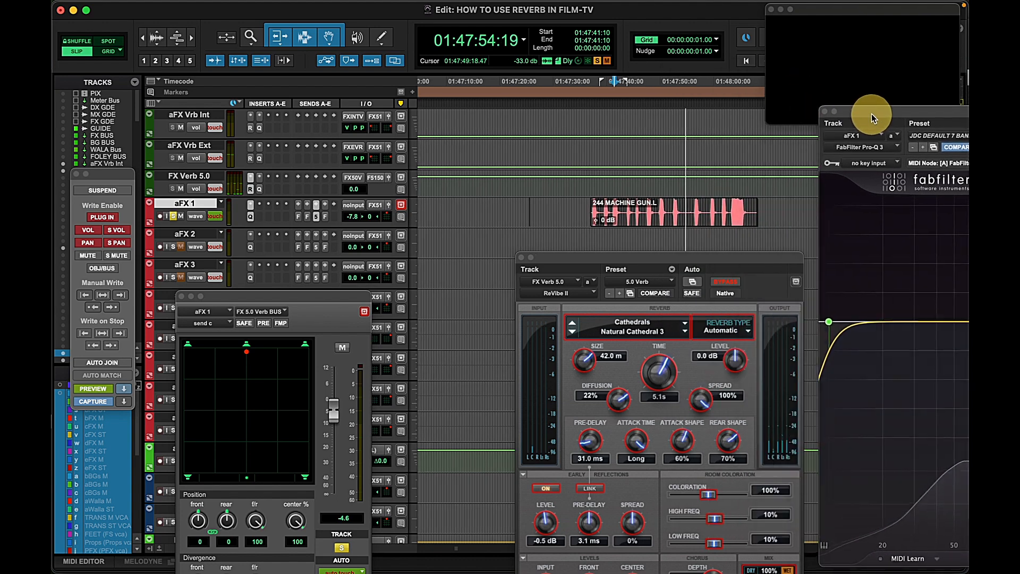
key(space)
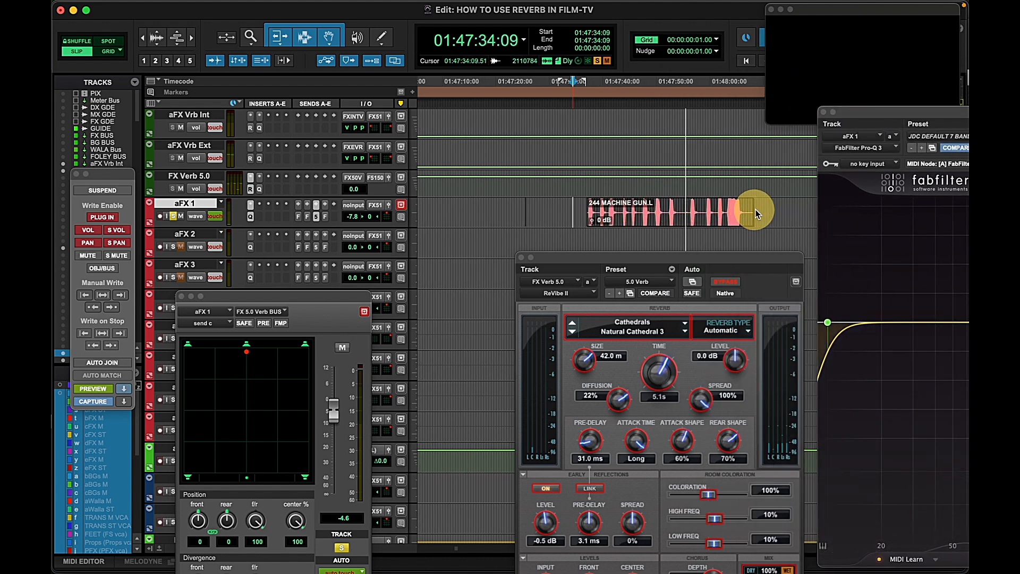
drag(756, 209, 771, 209)
click(104, 296)
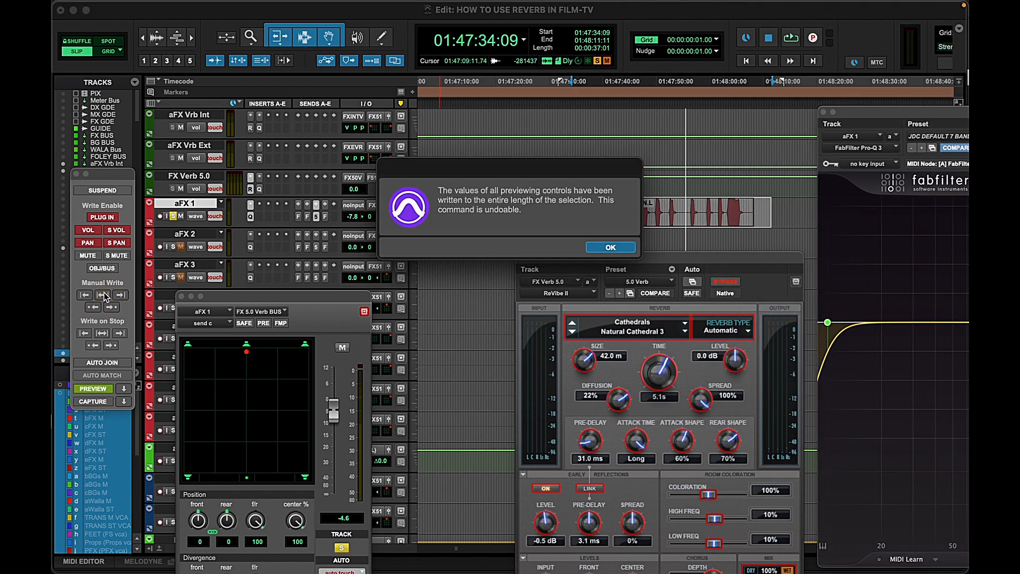
key(Return)
click(582, 208)
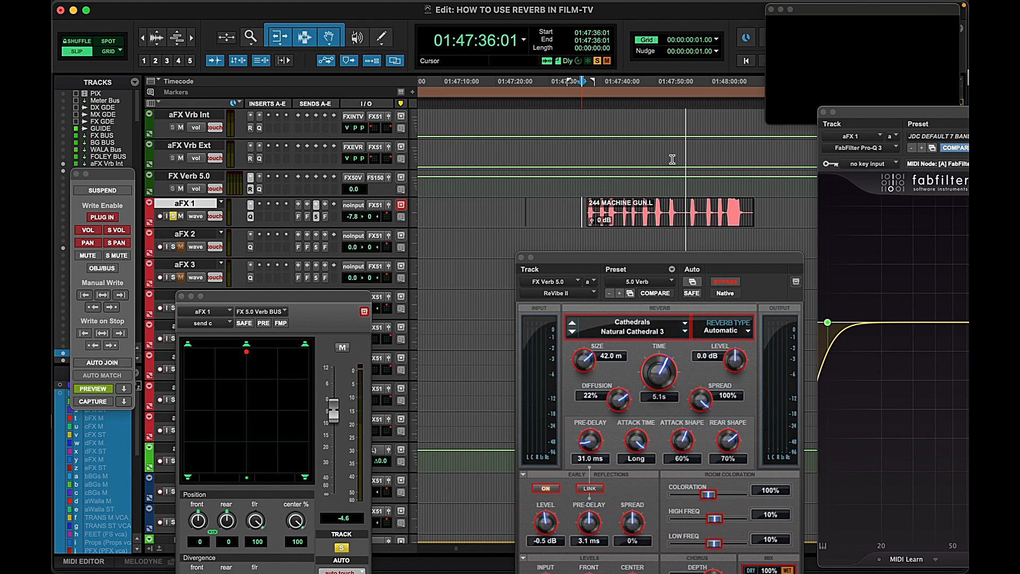
Play the machine-gun clip with aFX 1's Pro-Q 3 window moved clear of the track meters, and bring up the mixer
key(t)
key(space)
drag(854, 112, 218, 18)
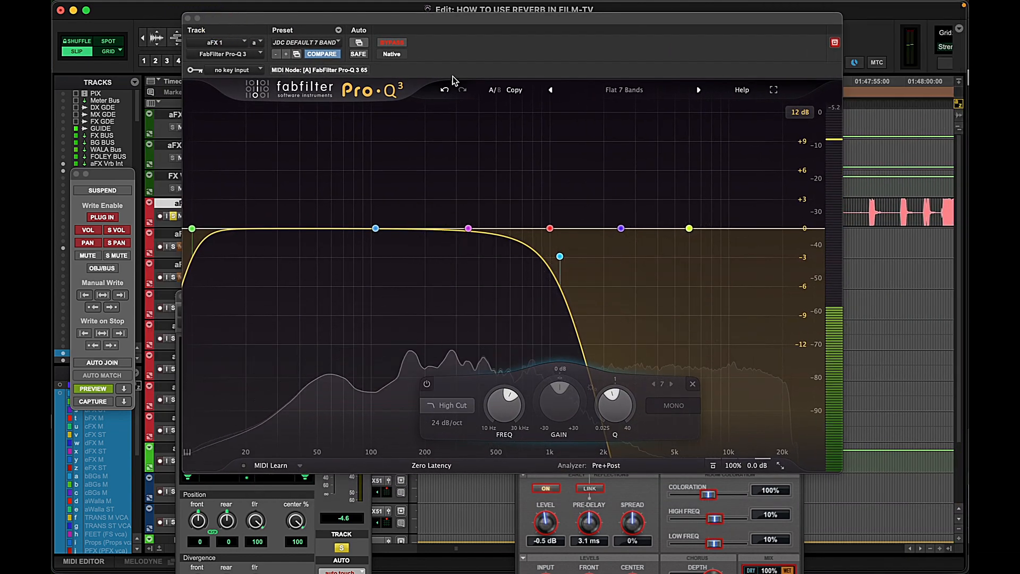
drag(380, 31, 473, 27)
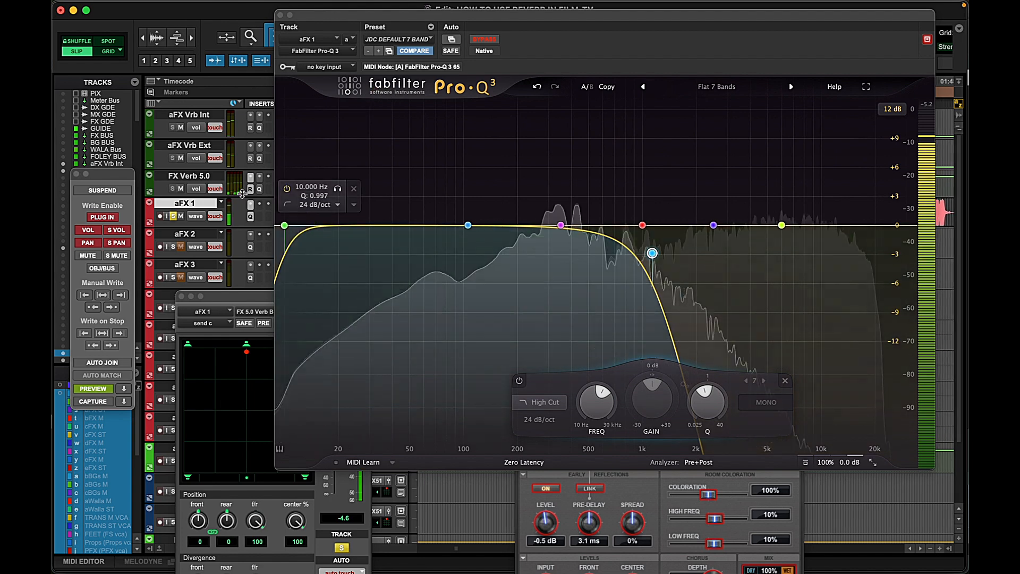
key(super+equal)
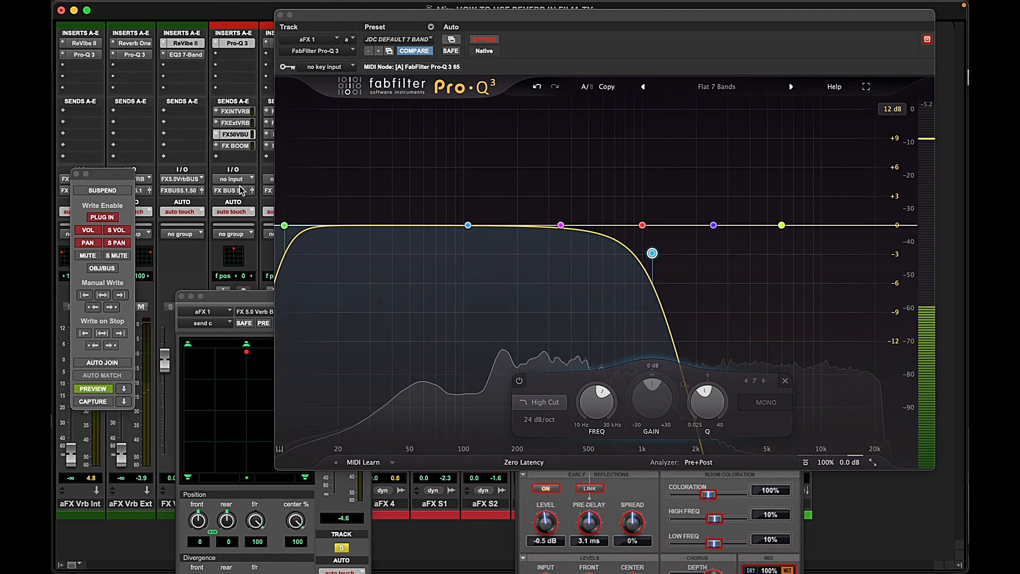
Close aFX 1's send C window and move the automation window clear of the FX Verb 5.0 and aFX 1 channel strips
drag(99, 177, 261, 231)
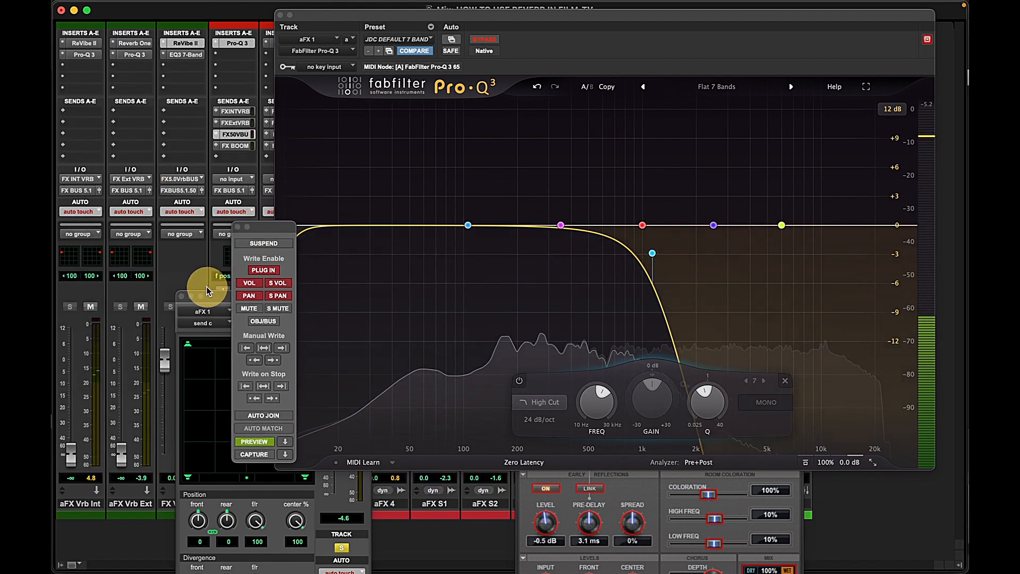
click(211, 297)
drag(210, 297, 396, 317)
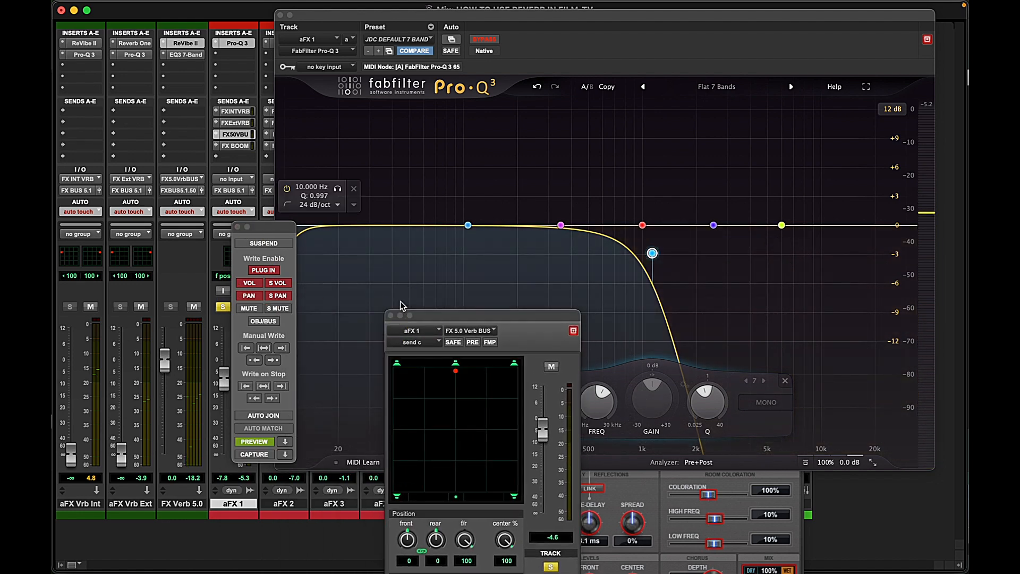
click(391, 316)
drag(257, 227, 93, 224)
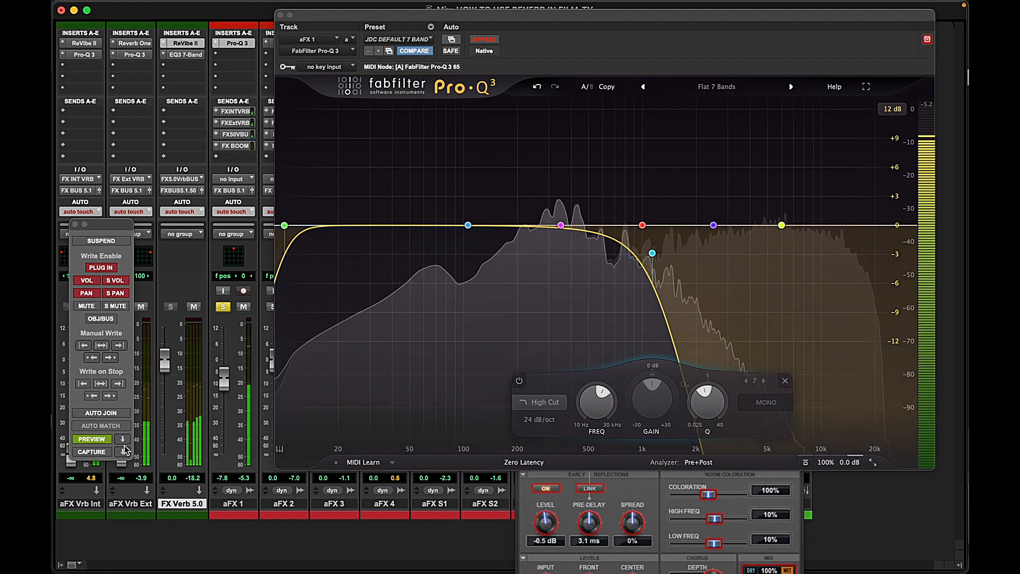
Turn off automation preview, sweep aFX 1's Pro-Q 3 high cut fully open during playback, and return to the Edit window
click(92, 439)
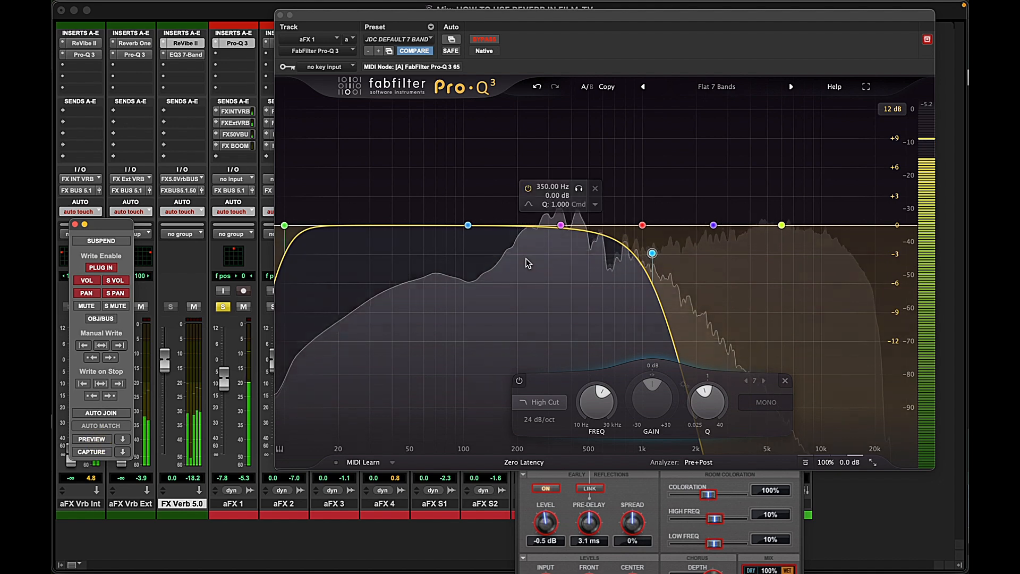
mouse_move(653, 254)
drag(652, 253, 946, 243)
key(super+=)
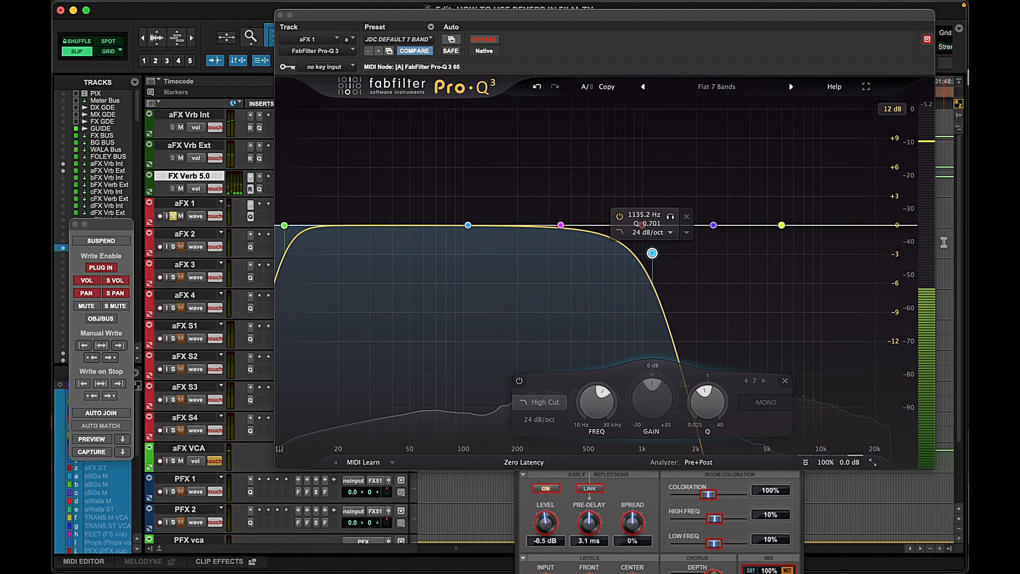
Play from 01:47:36:08 and automate aFX 1's Pro-Q 3 high cut up to 30000 Hz across the machine-gun clip
drag(310, 18, 345, 245)
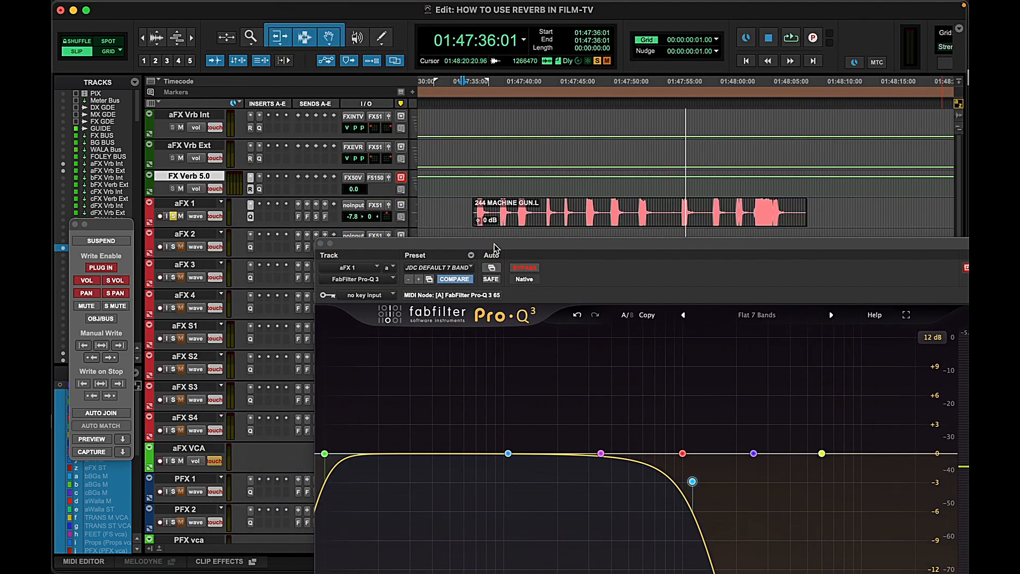
click(476, 208)
key(space)
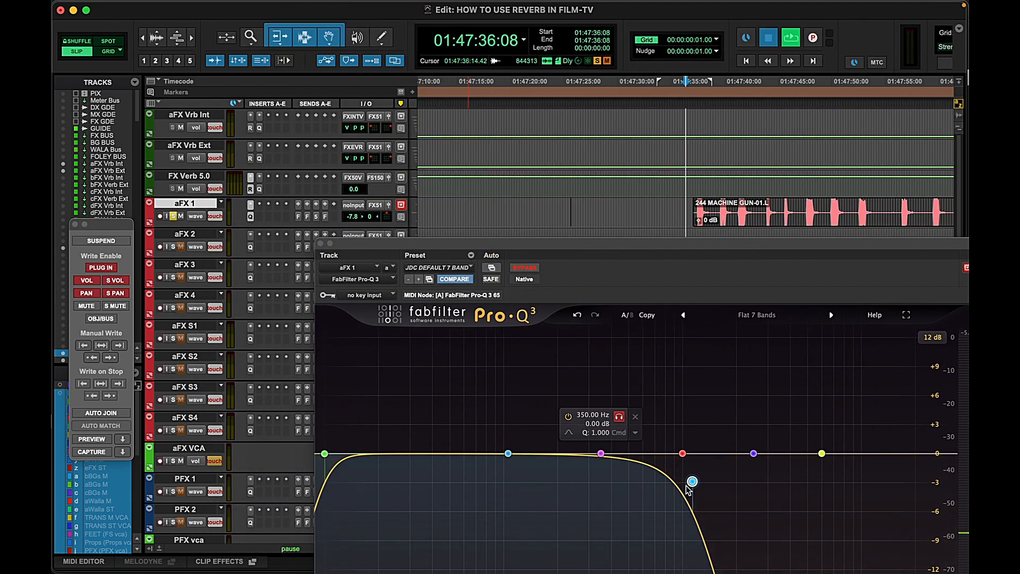
drag(692, 482, 947, 481)
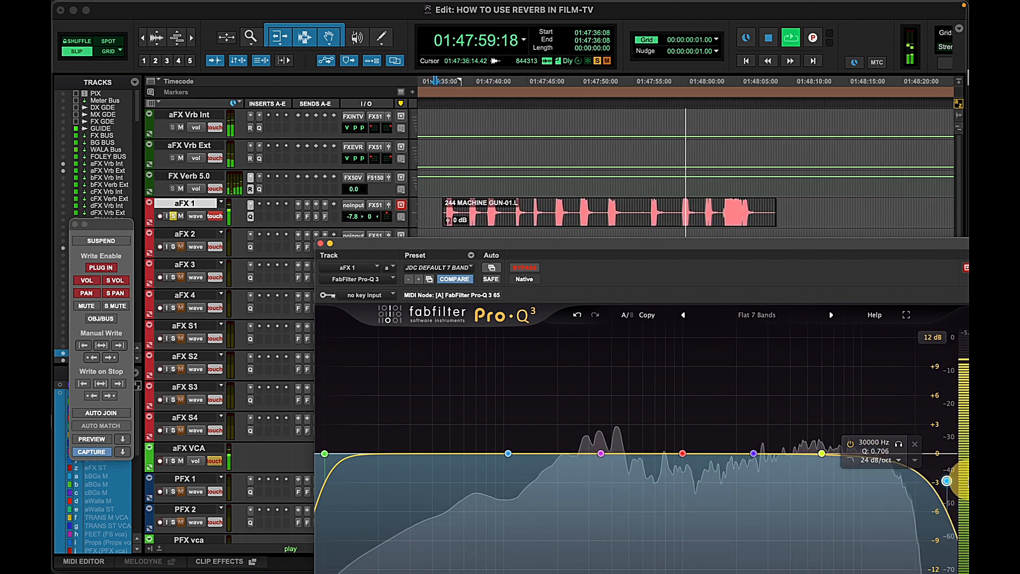
drag(969, 480, 969, 480)
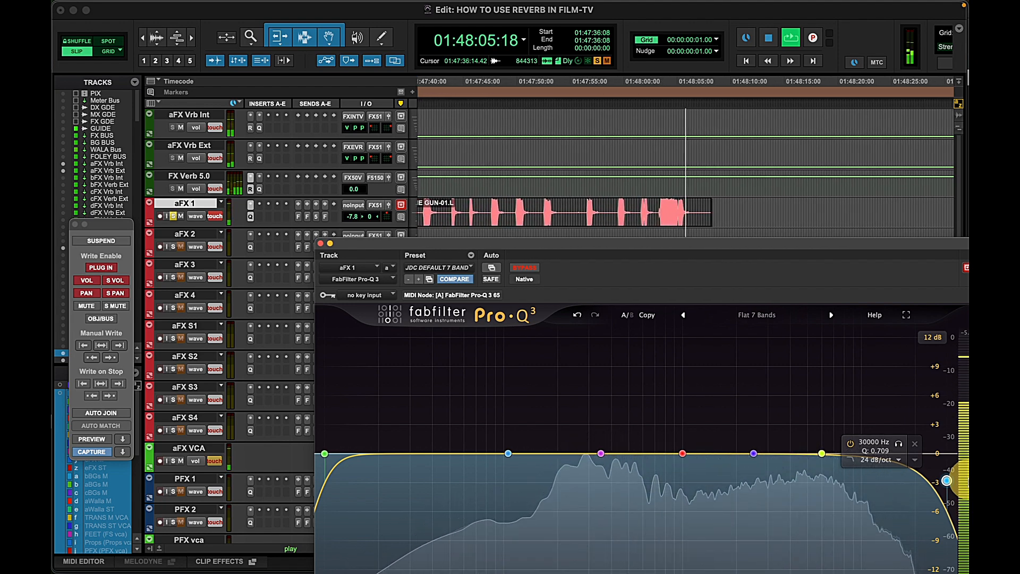
drag(969, 480, 962, 470)
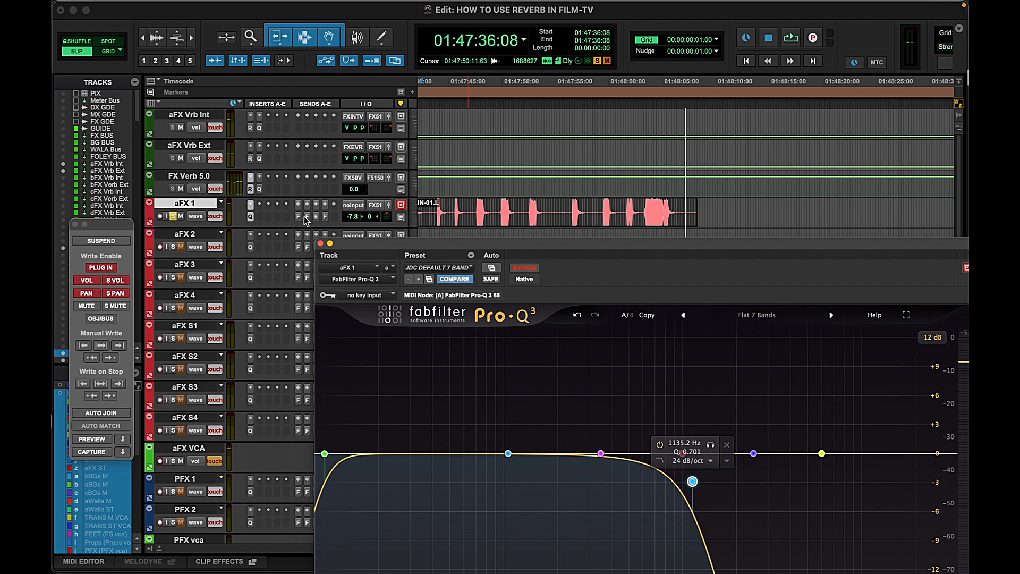
Open aFX 1's send C to the FX 5.0 Verb BUS and lower it to -∞ during playback, returning it to -4.6 dB before stopping
key(super+equal)
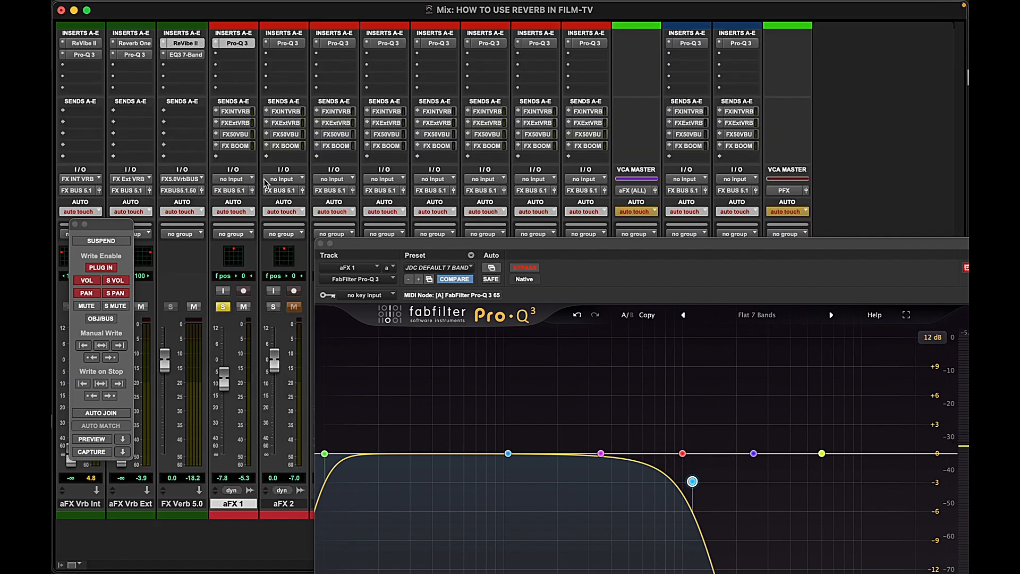
click(237, 134)
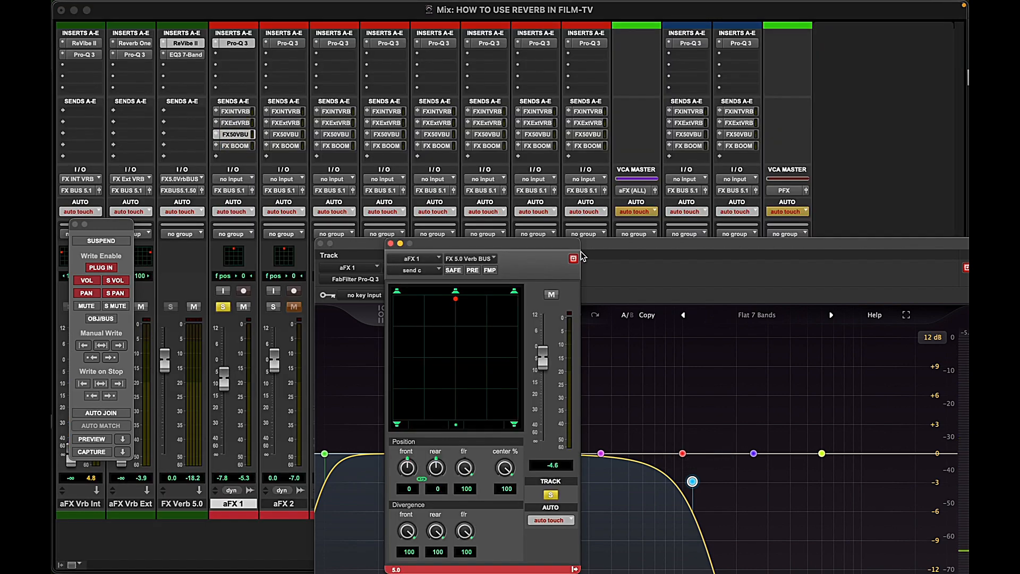
key(super+equal)
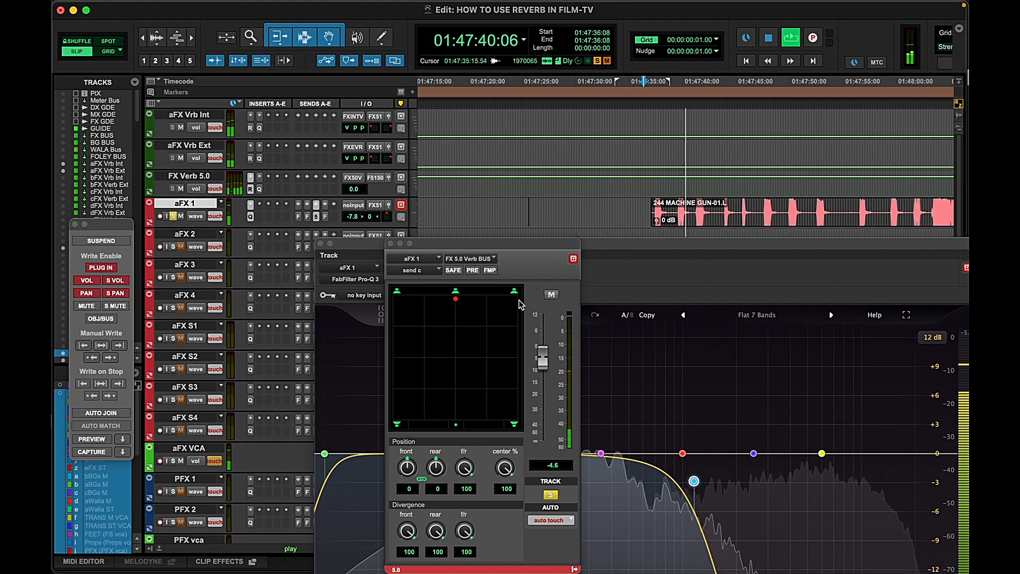
click(542, 361)
drag(542, 363, 558, 475)
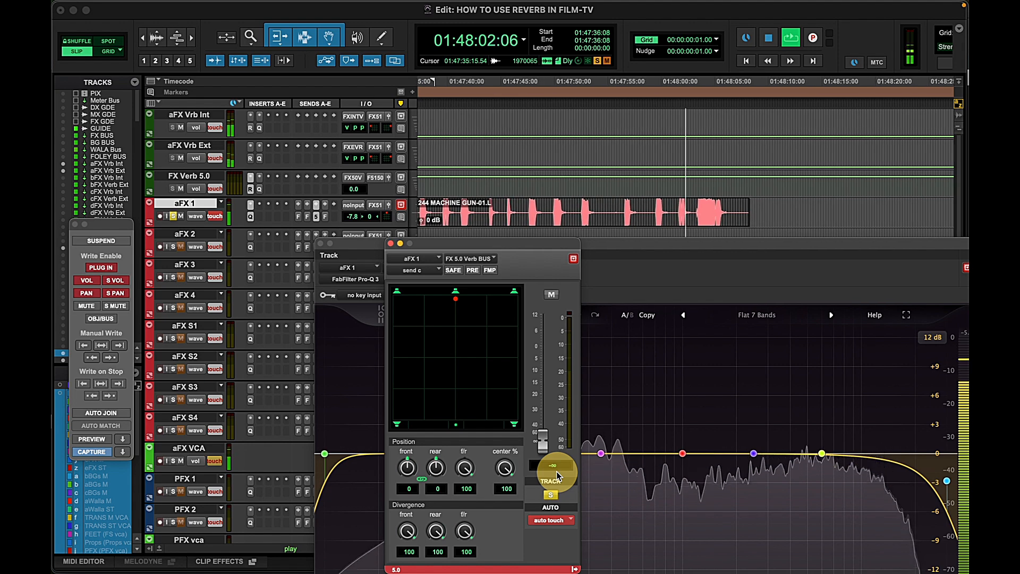
drag(556, 471, 550, 380)
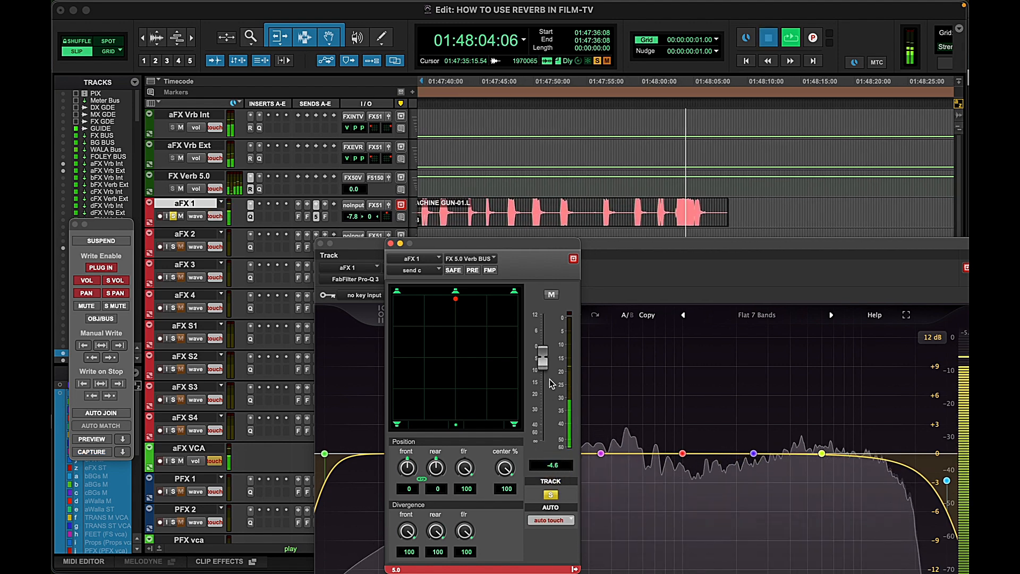
key(space)
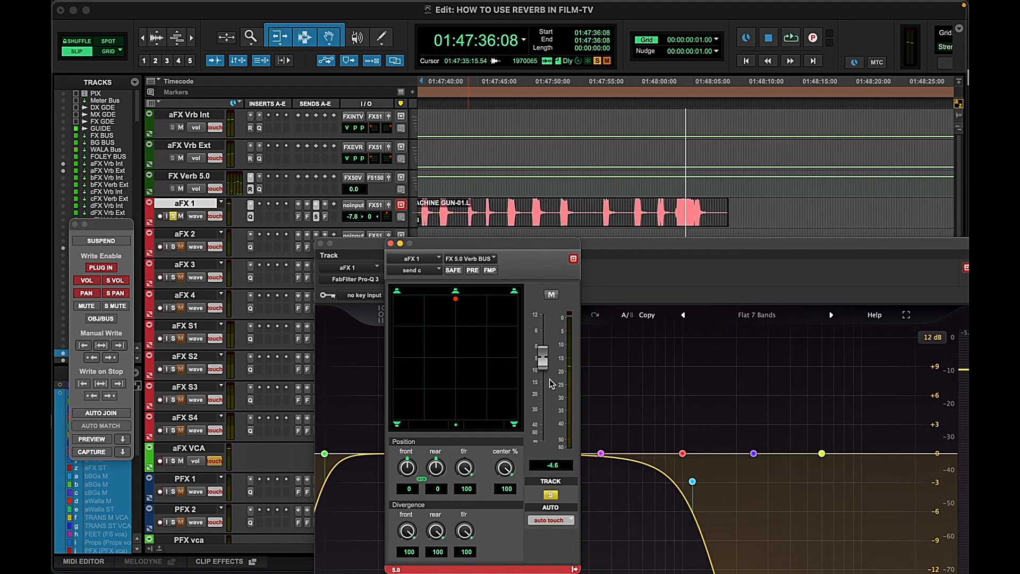